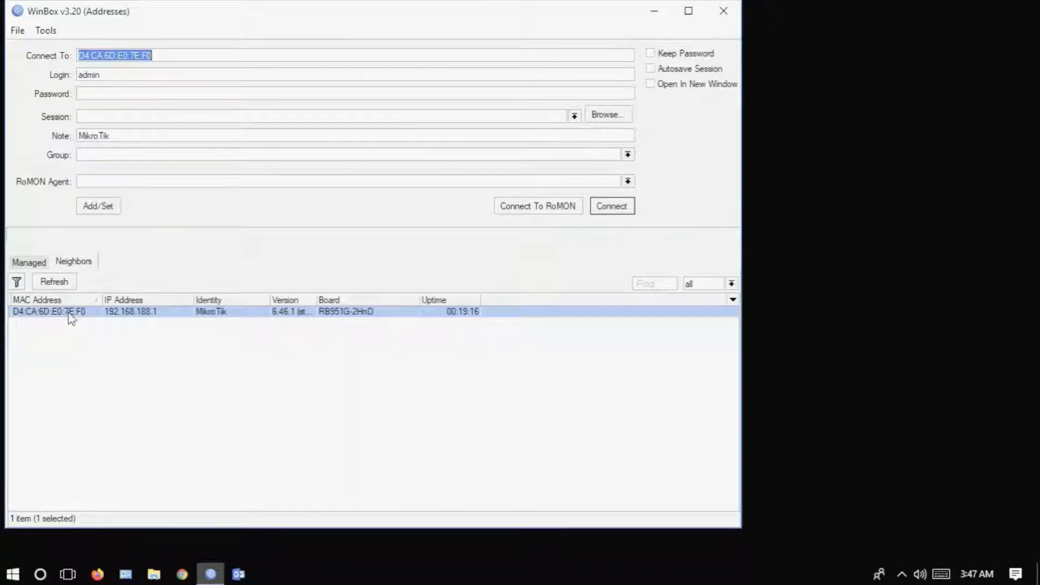
# Step: Connect to the MikroTik router found in the neighbors list and maximize its session window
pyautogui.click(620, 211)
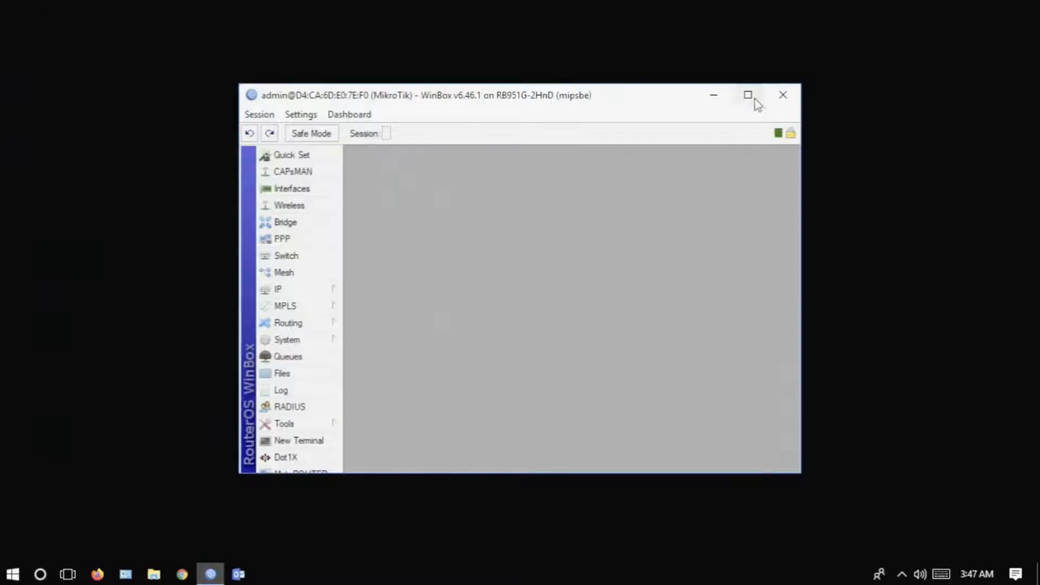
pyautogui.click(748, 95)
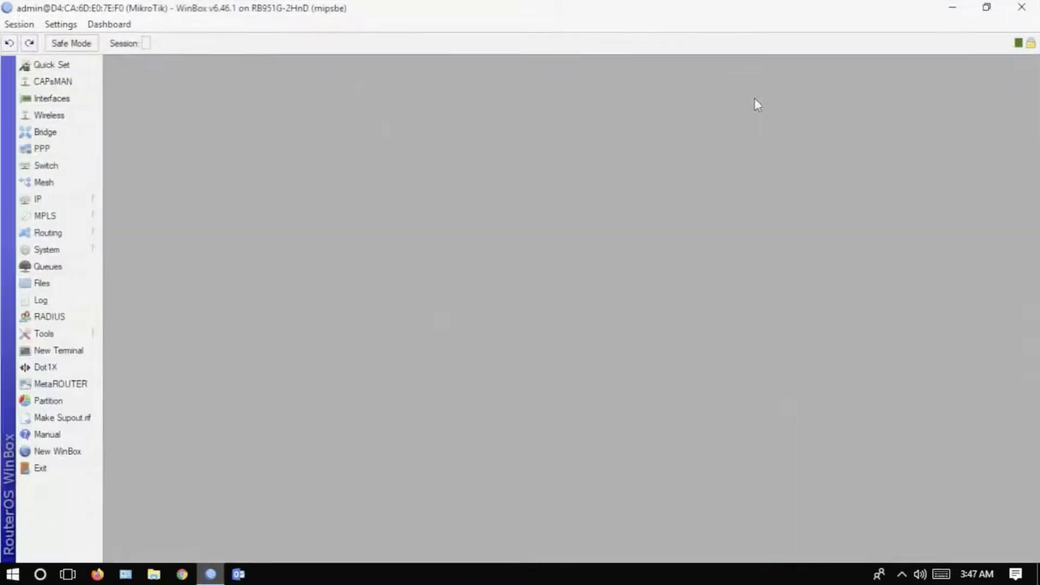
# Step: Switch to Network Connections and check how the Ethernet adapter's IPv4 properties obtain the IP and DNS server addresses
pyautogui.click(68, 574)
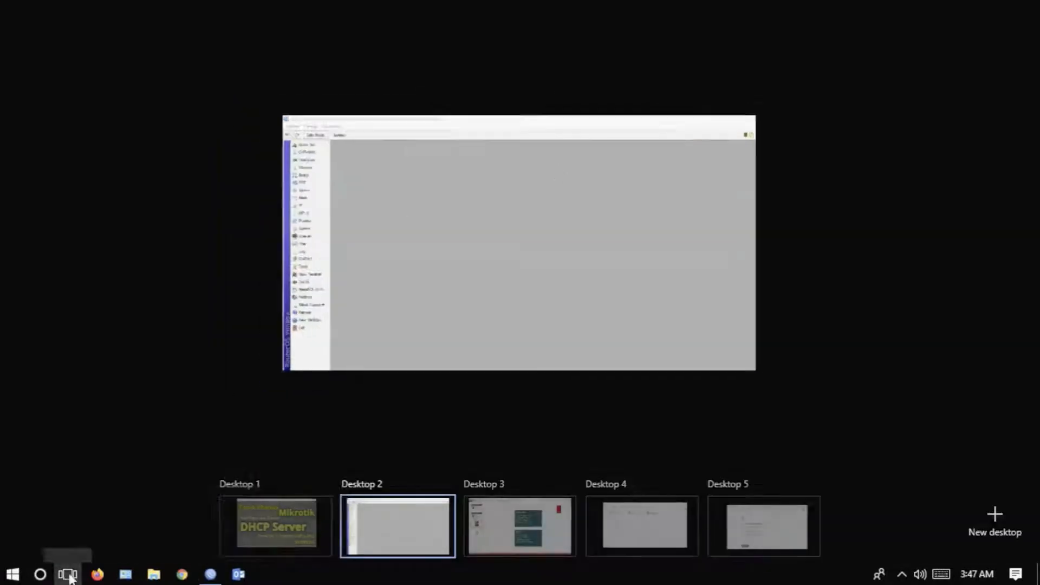
pyautogui.click(656, 540)
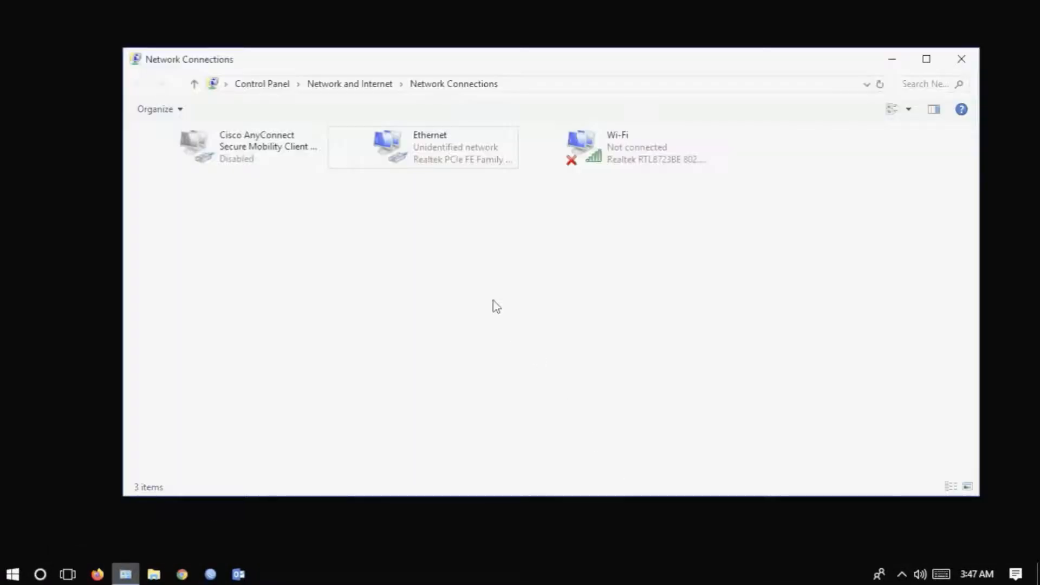
pyautogui.doubleClick(461, 143)
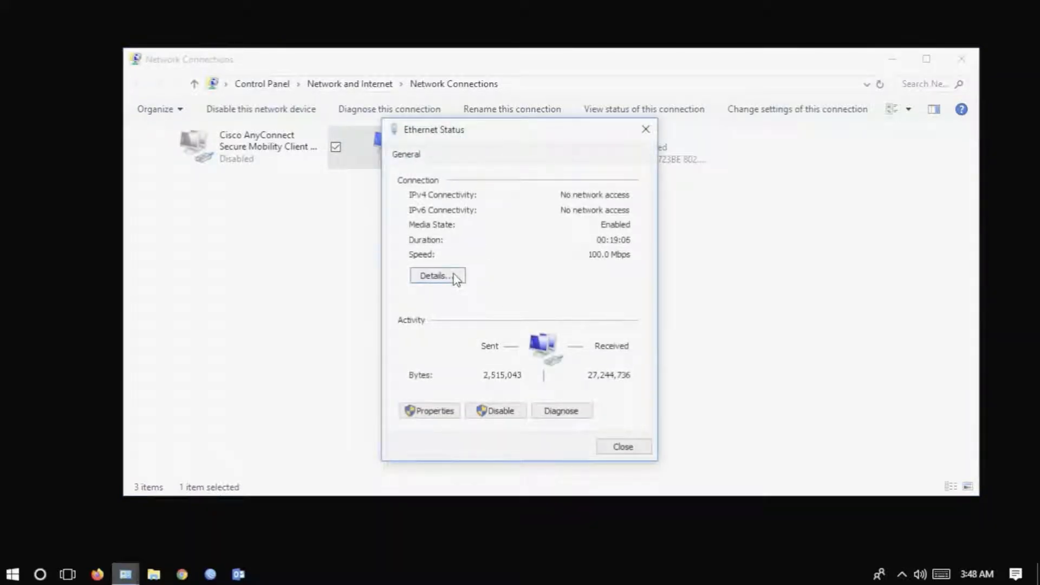
pyautogui.click(439, 416)
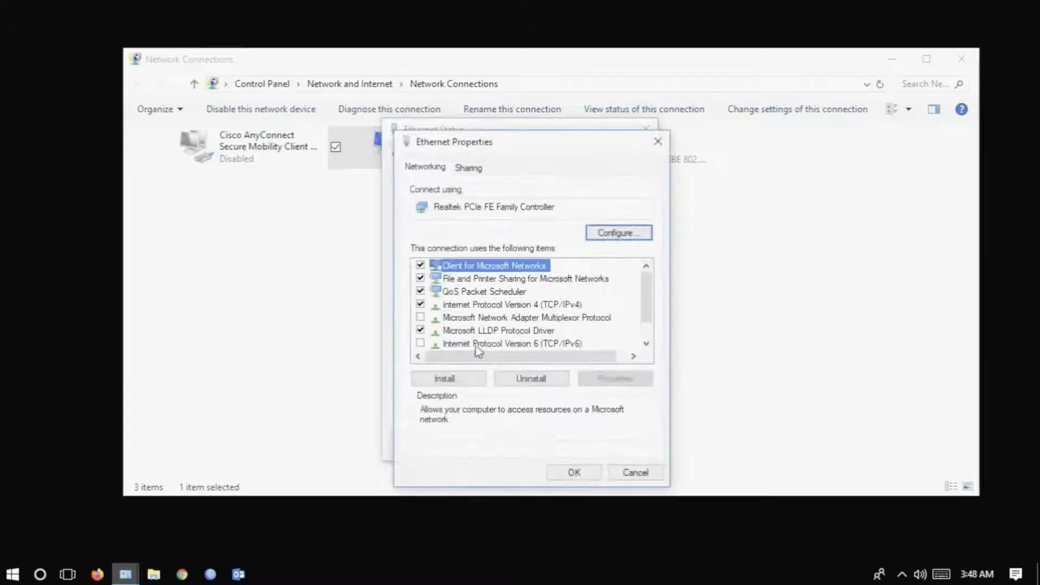
pyautogui.doubleClick(491, 305)
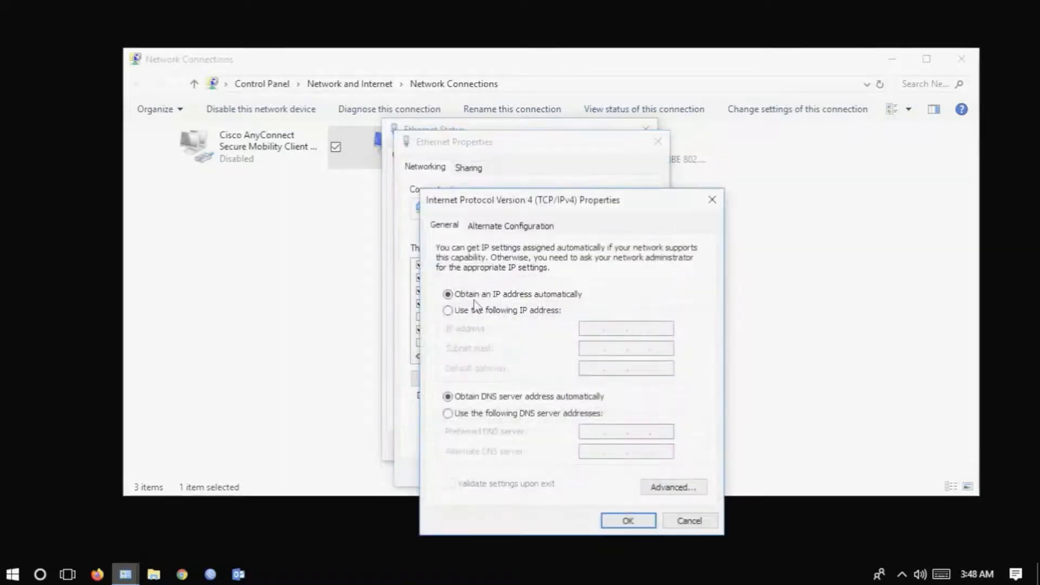
pyautogui.click(627, 521)
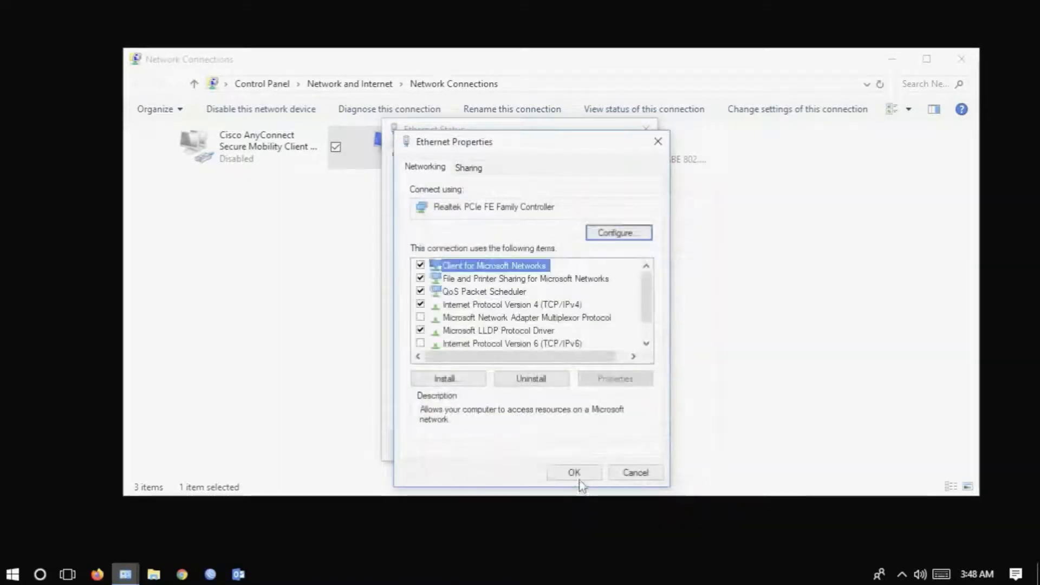
pyautogui.click(575, 472)
pyautogui.click(615, 454)
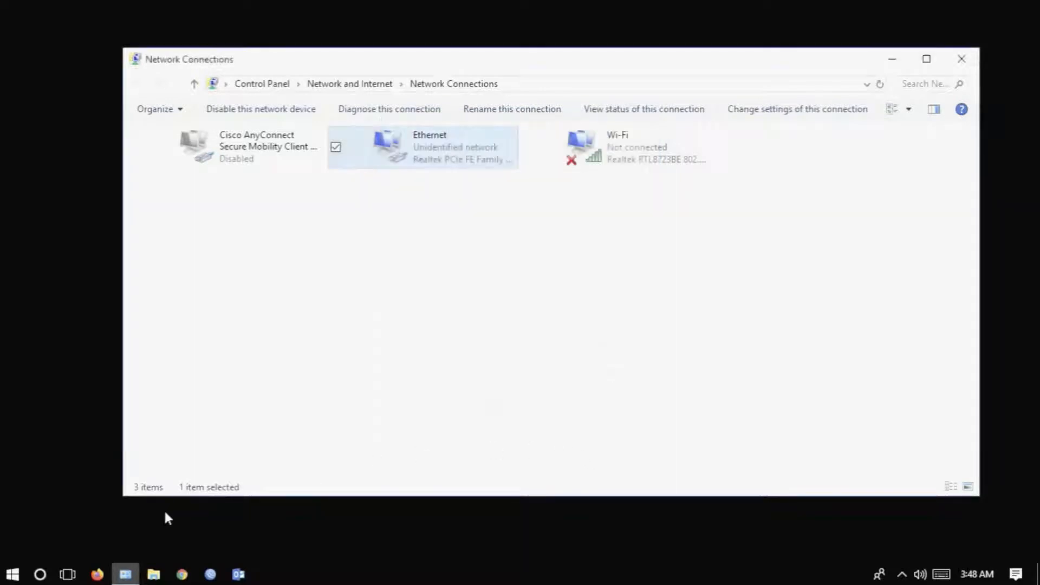
# Step: Switch to Chrome and reload the oto.detik.com page to test internet access
pyautogui.click(78, 574)
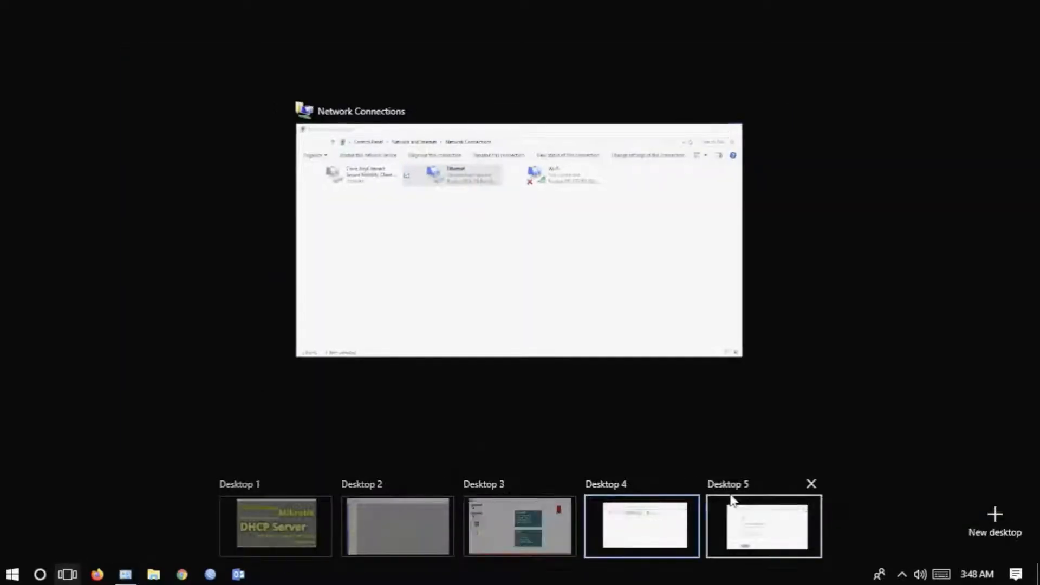
pyautogui.click(781, 529)
pyautogui.click(203, 114)
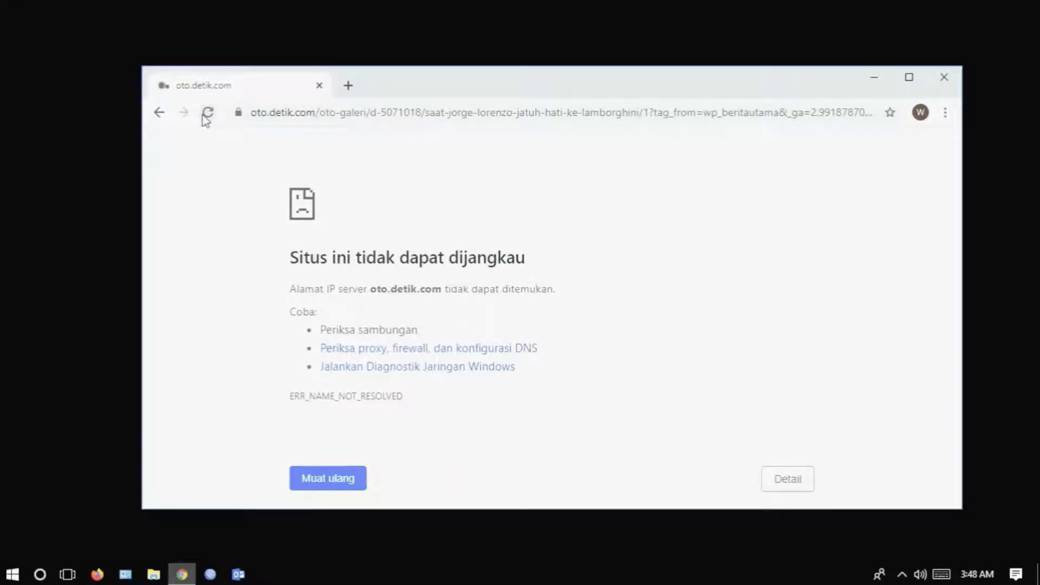
# Step: Switch back to WinBox and open the settings of the ether5 interface
pyautogui.click(66, 574)
pyautogui.click(374, 527)
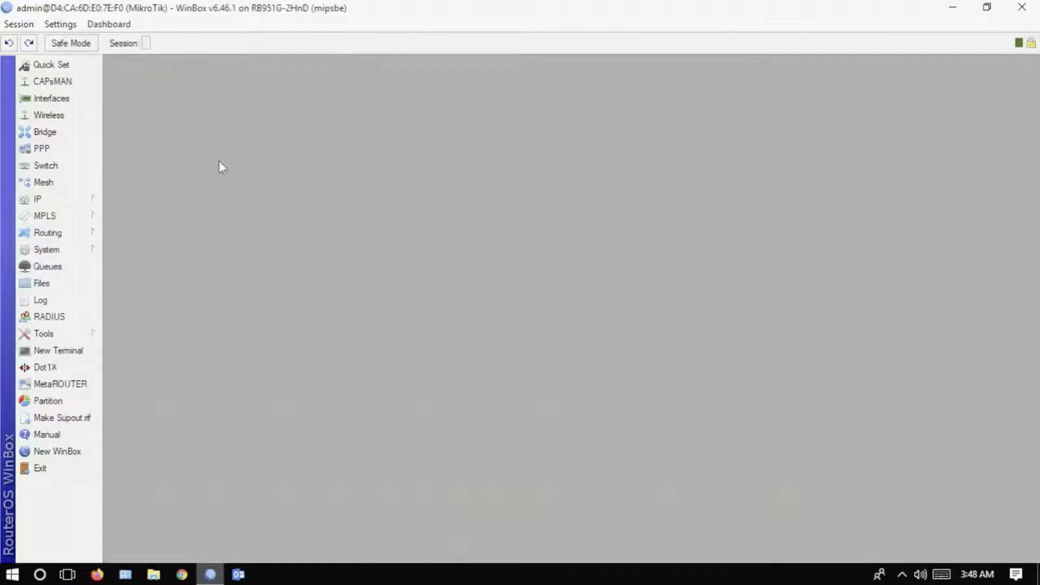
pyautogui.click(90, 102)
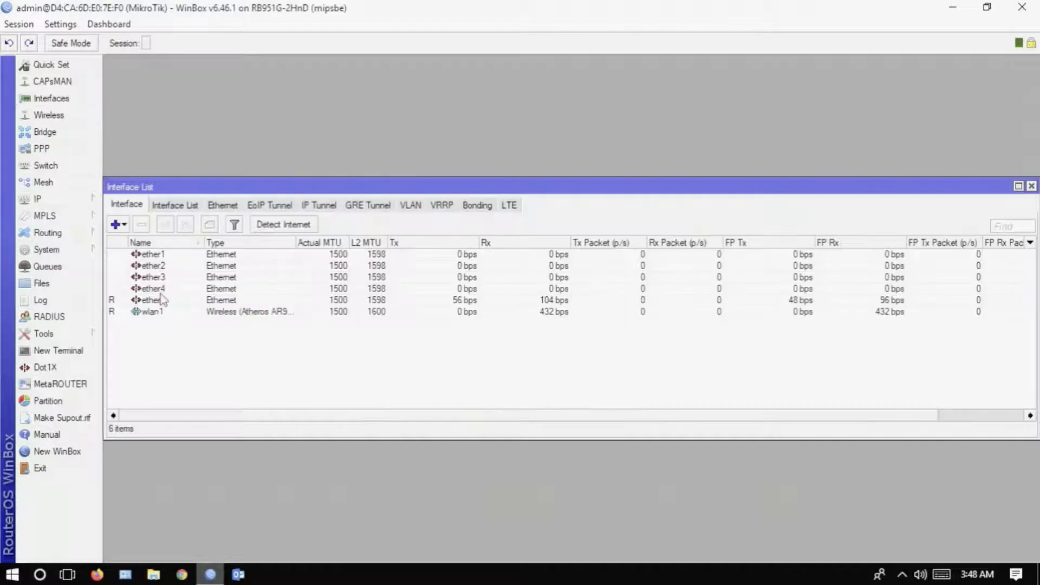
pyautogui.doubleClick(163, 300)
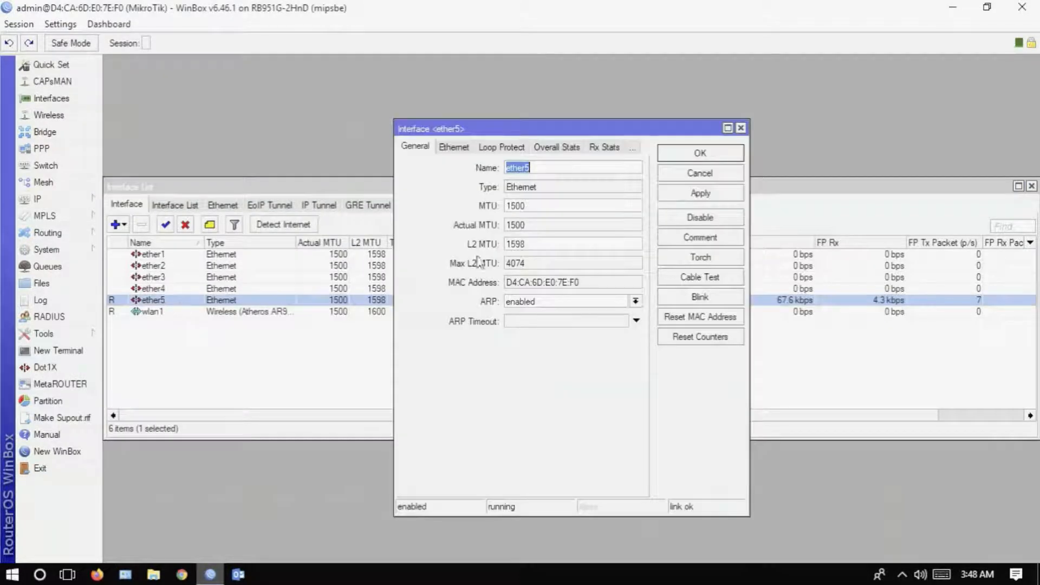
pyautogui.click(553, 170)
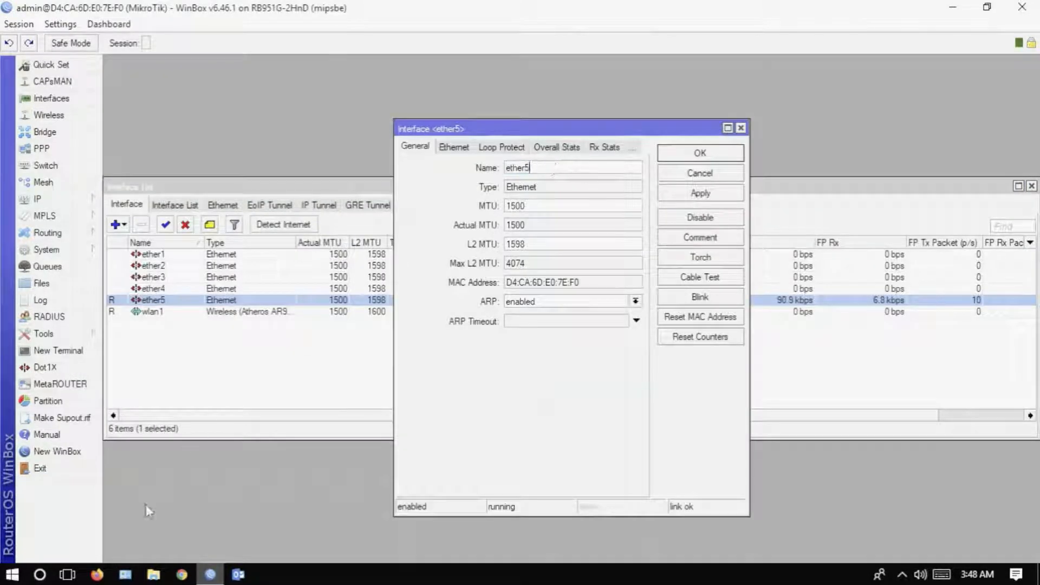
# Step: Check the Karyawan and Tamu port plan on the PowerPoint slide and return to WinBox
pyautogui.click(72, 578)
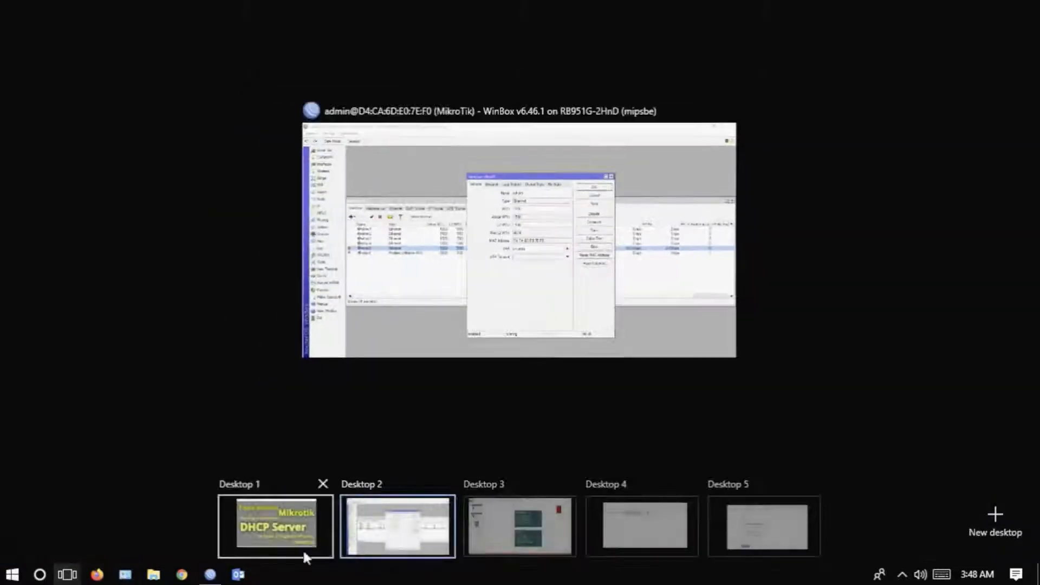
pyautogui.click(524, 518)
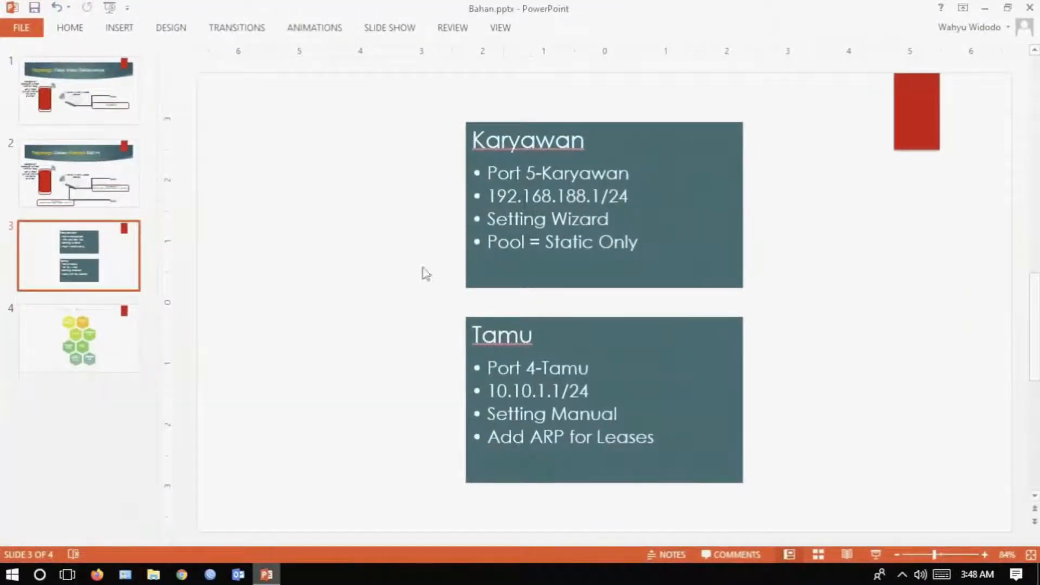
pyautogui.click(67, 574)
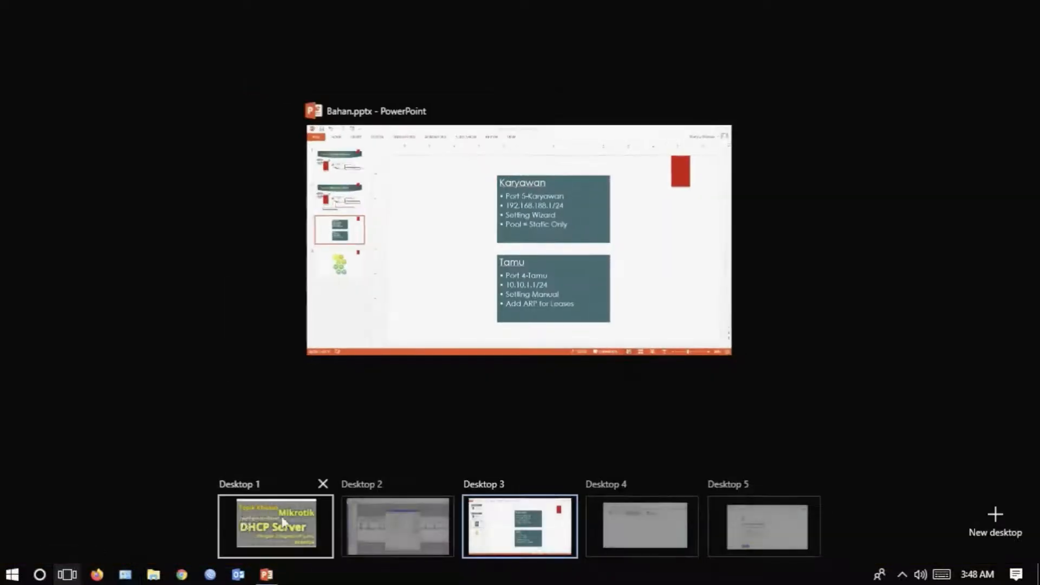
pyautogui.click(380, 536)
# Step: Rename the ether5 interface as ether5-karyawan
pyautogui.click(557, 170)
pyautogui.write('-karyawa')
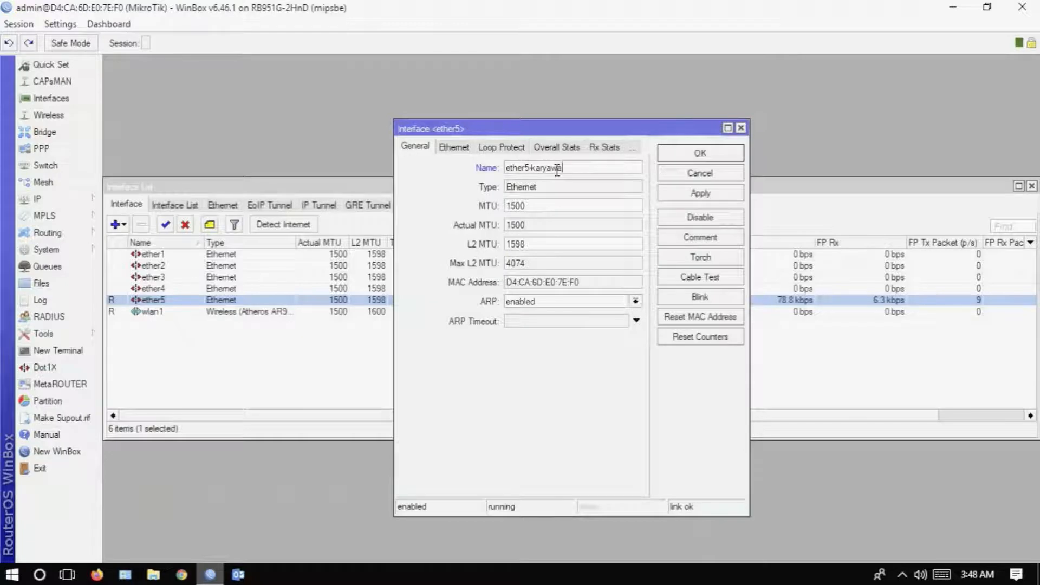
pyautogui.write('n')
pyautogui.click(701, 193)
pyautogui.click(701, 153)
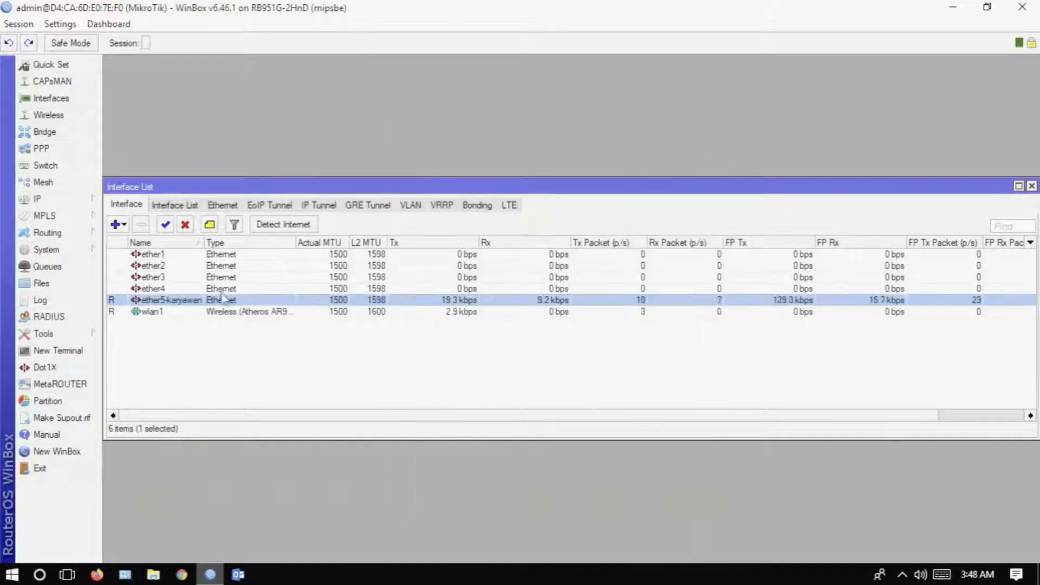
# Step: Rename the ether4 interface as ether4-tamu and close the Interface List
pyautogui.doubleClick(183, 290)
pyautogui.click(549, 168)
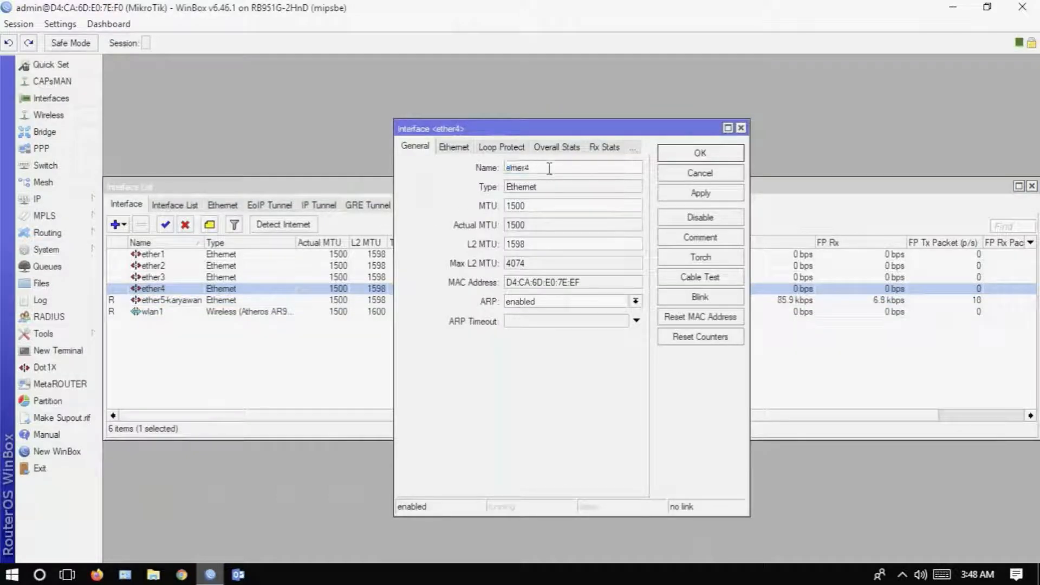
pyautogui.write('-tamu')
pyautogui.click(672, 196)
pyautogui.click(684, 157)
pyautogui.moveTo(854, 188); pyautogui.dragTo(848, 90)
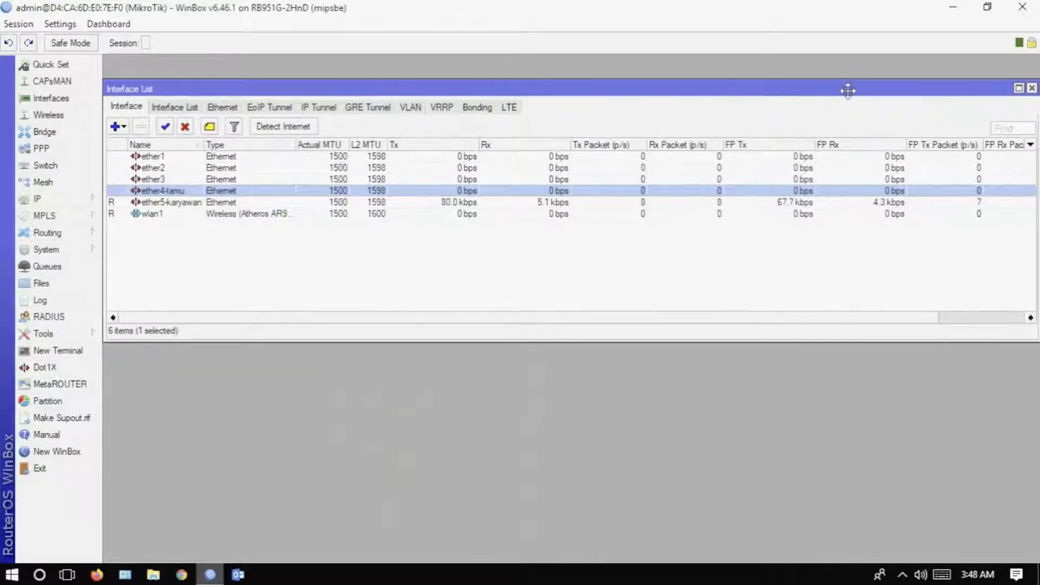
pyautogui.click(1032, 88)
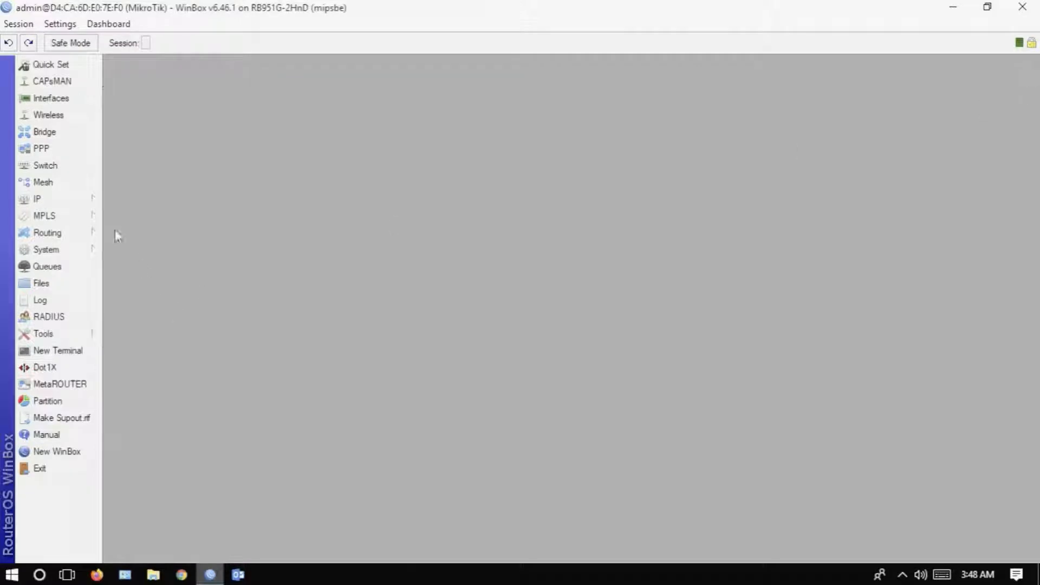
# Step: Open the router's SNTP Client settings and examine the server DNS name
pyautogui.click(76, 201)
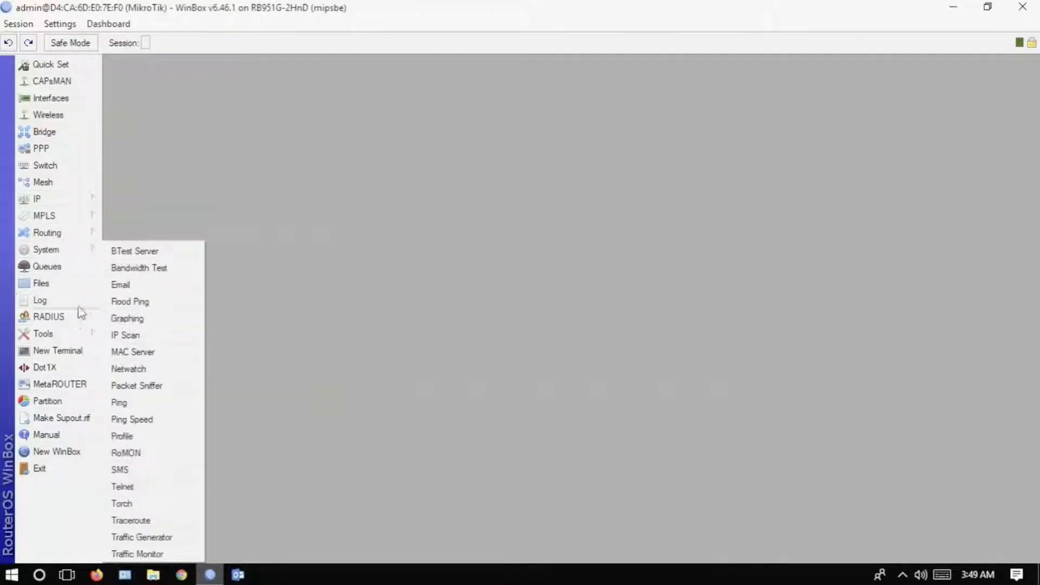
pyautogui.moveTo(80, 256)
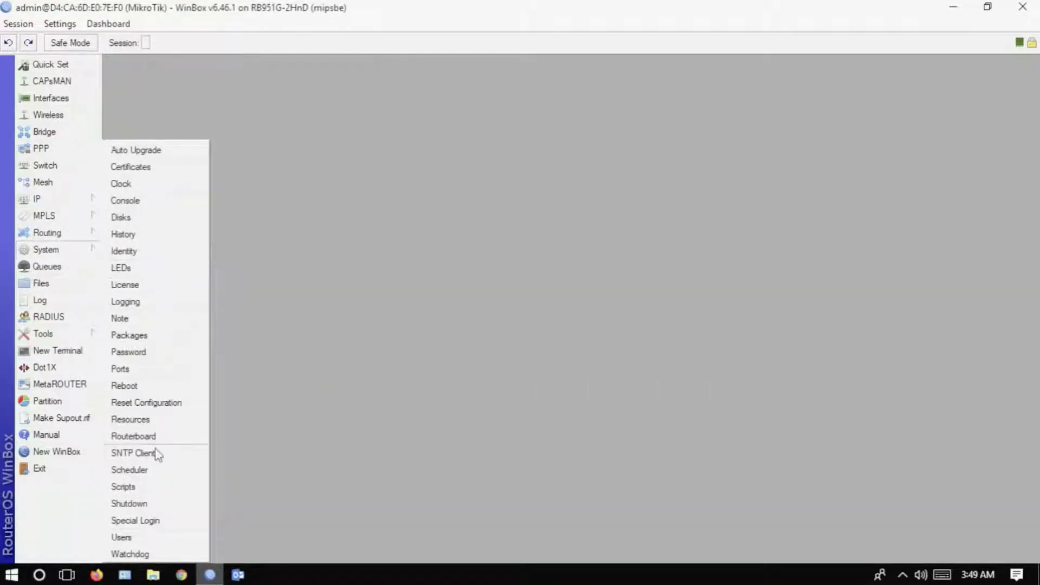
pyautogui.click(133, 453)
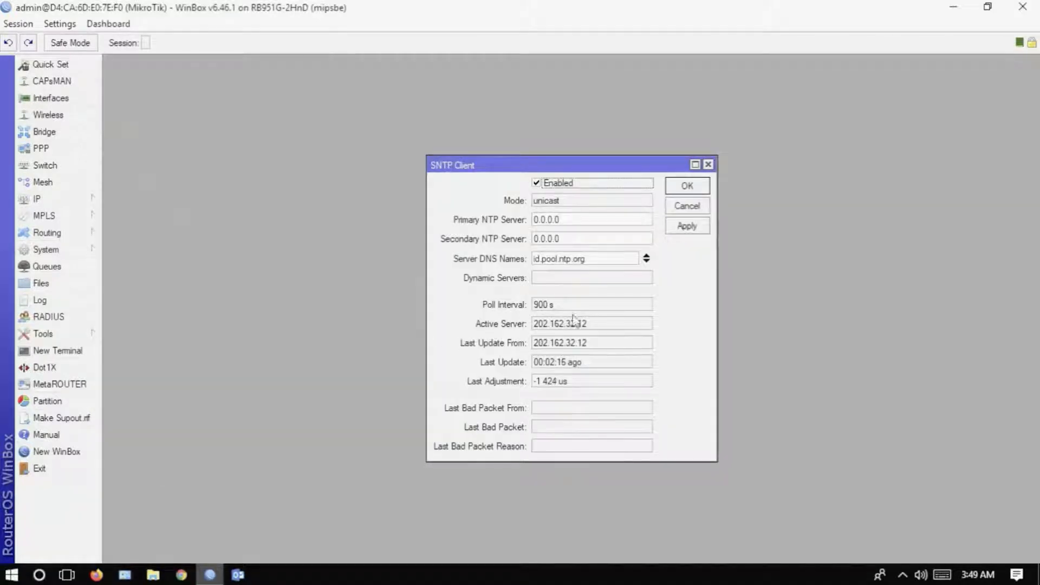
pyautogui.click(600, 260)
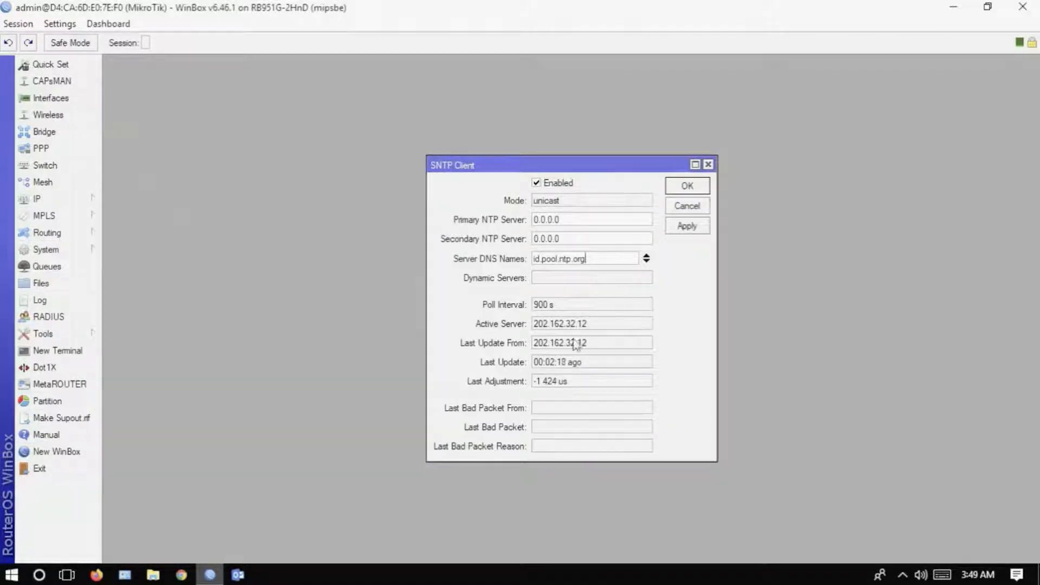
# Step: Open the router's Clock settings and place the SNTP Client window beside them to check the time
pyautogui.click(87, 252)
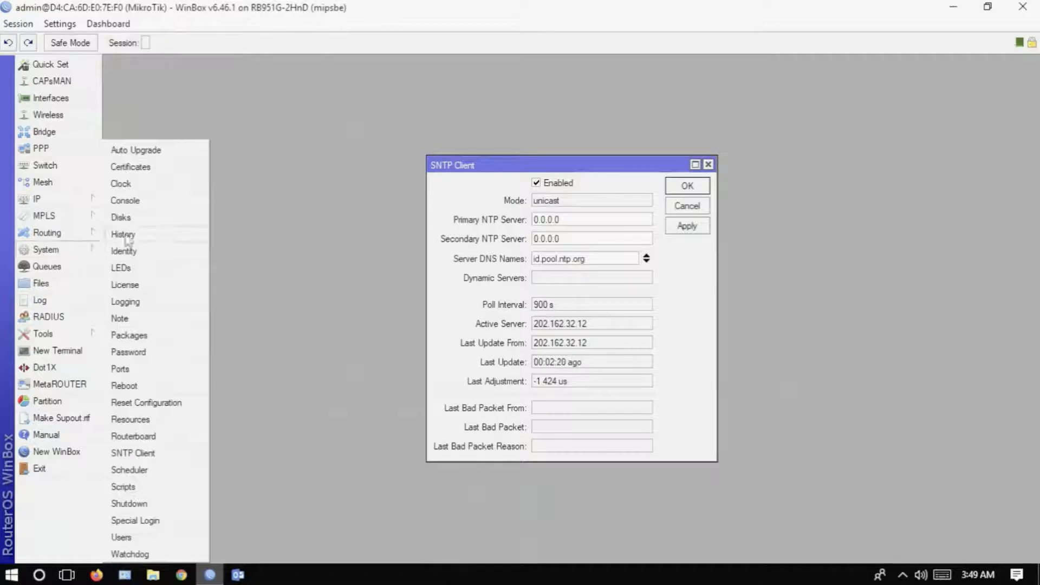
pyautogui.click(162, 187)
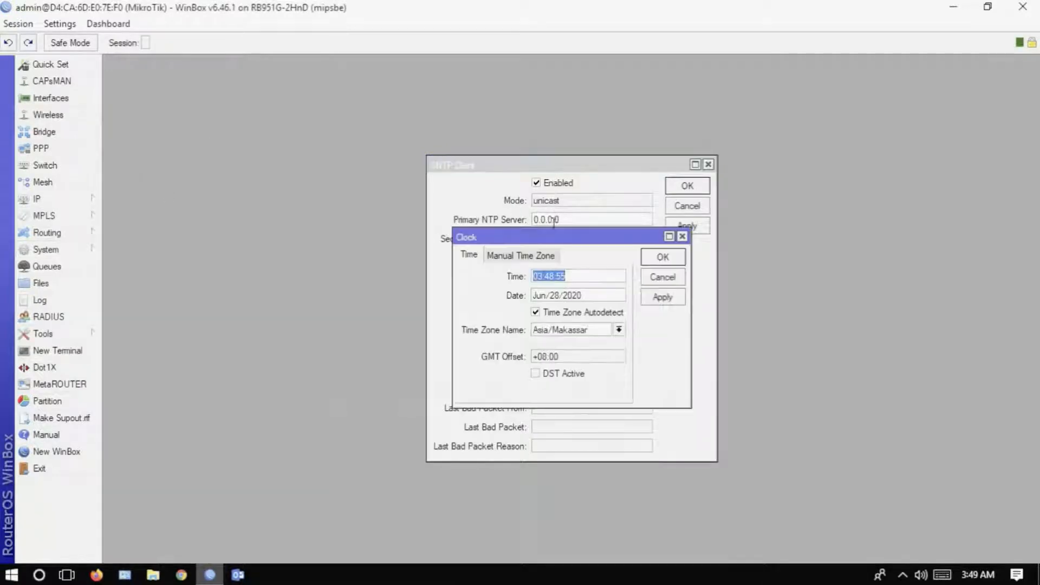
pyautogui.press('Escape')
pyautogui.moveTo(475, 165); pyautogui.dragTo(748, 179)
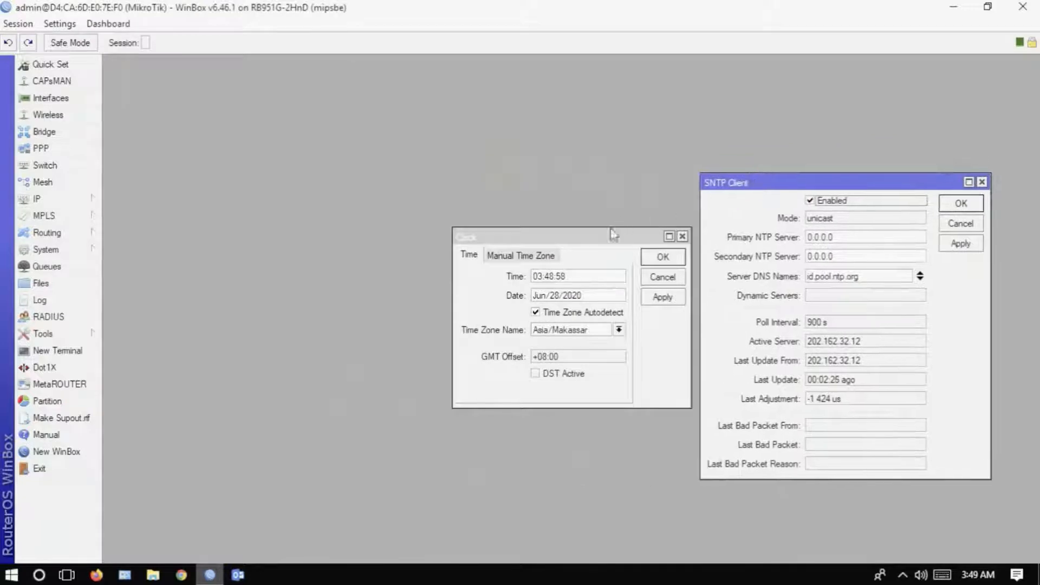
pyautogui.click(588, 279)
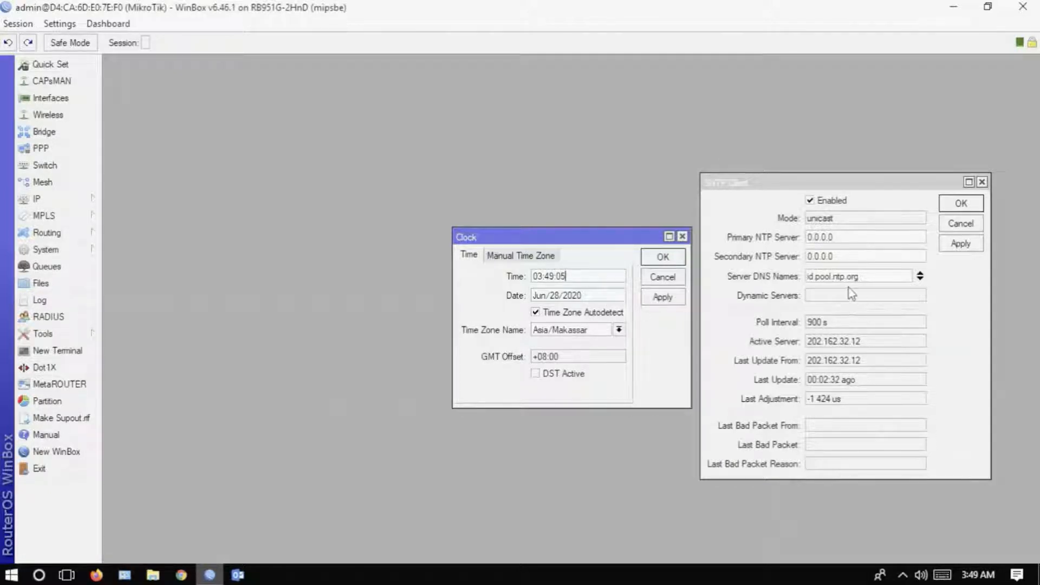
pyautogui.click(865, 277)
pyautogui.moveTo(877, 278); pyautogui.dragTo(783, 283)
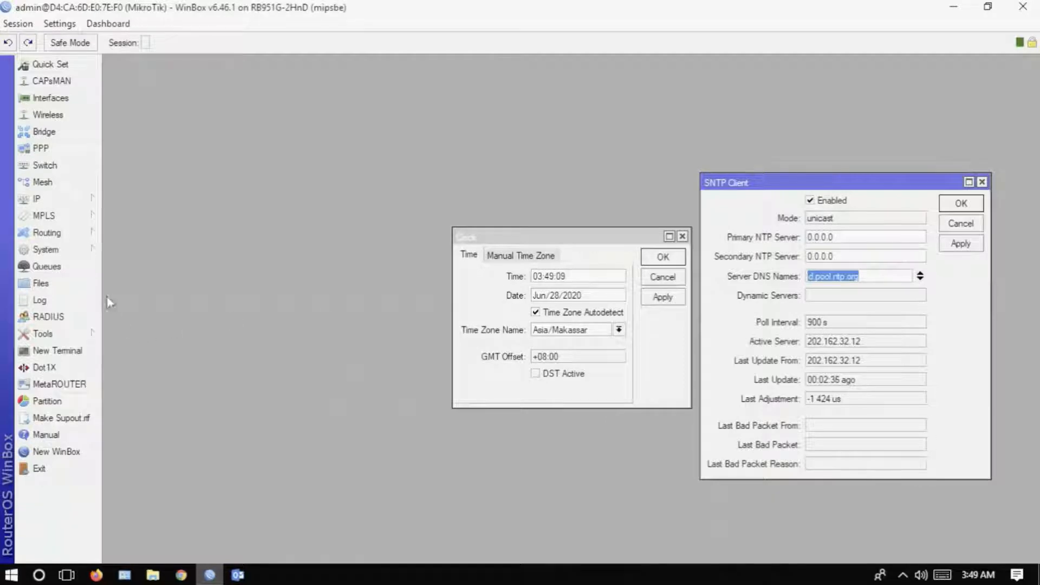
pyautogui.click(76, 249)
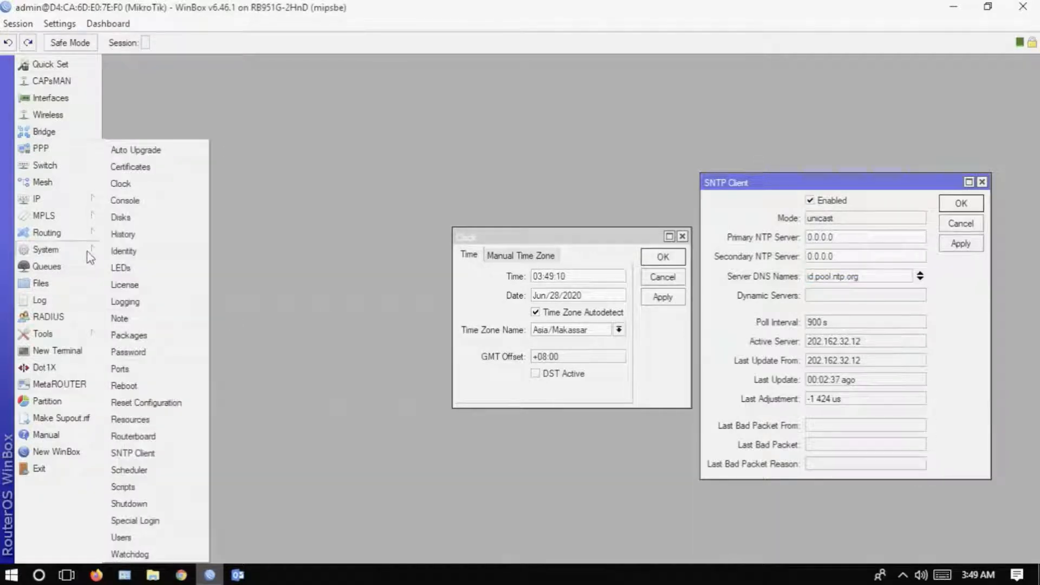
pyautogui.click(157, 454)
pyautogui.moveTo(871, 281); pyautogui.dragTo(772, 282)
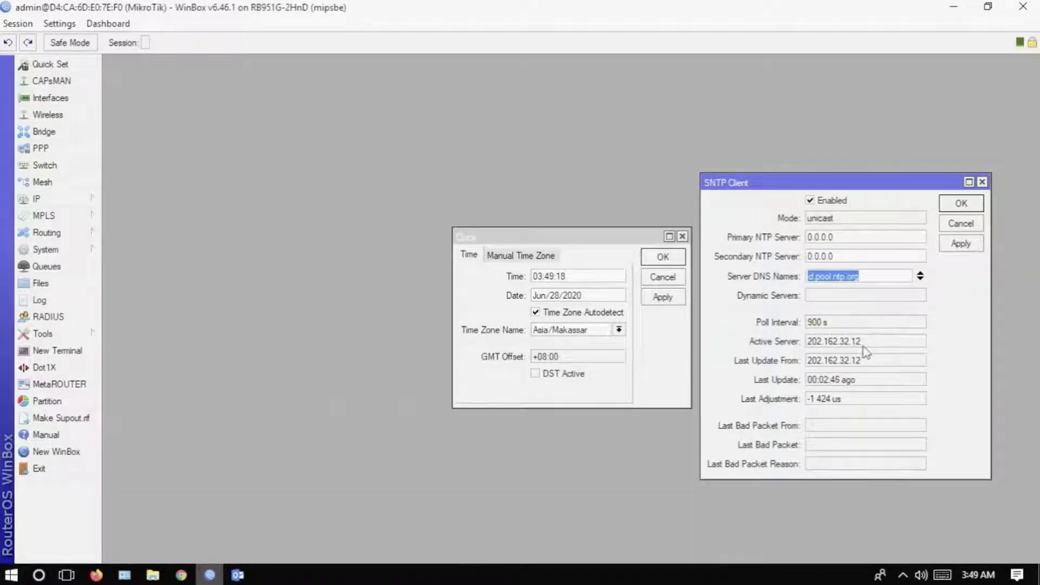
pyautogui.click(958, 255)
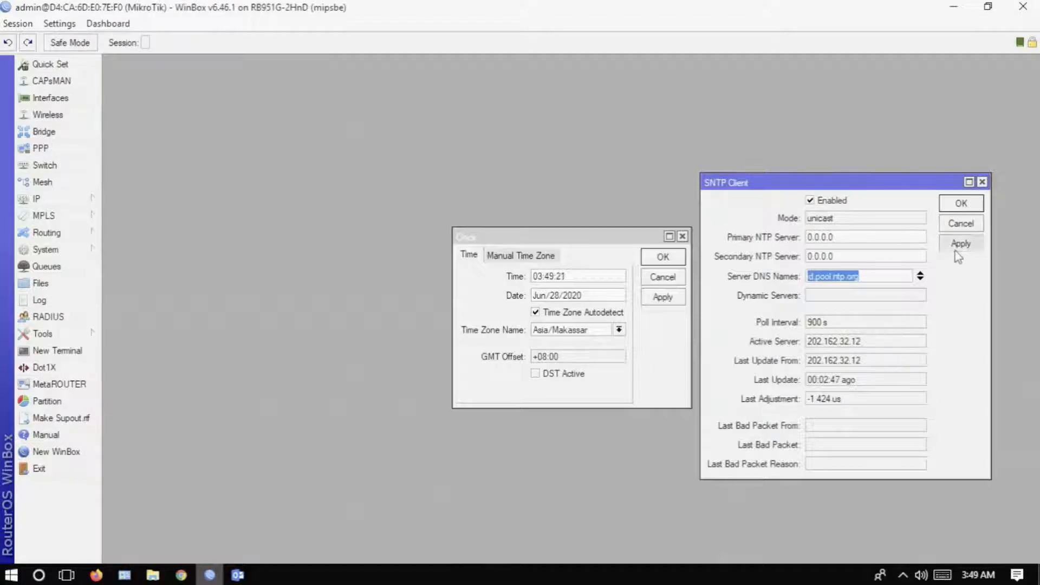
# Step: Confirm the SNTP Client and Clock settings and close both windows
pyautogui.click(961, 204)
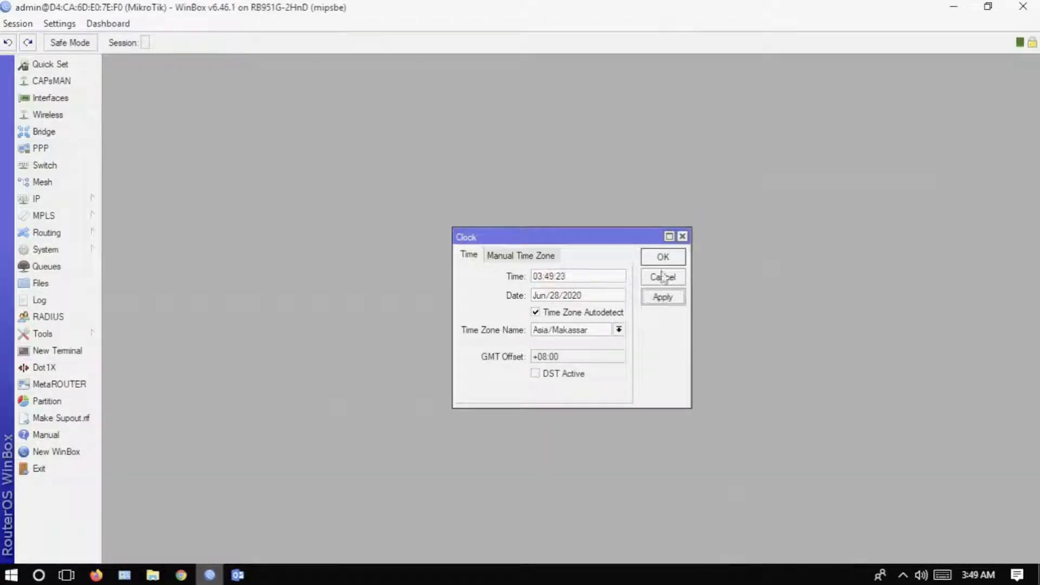
pyautogui.click(661, 258)
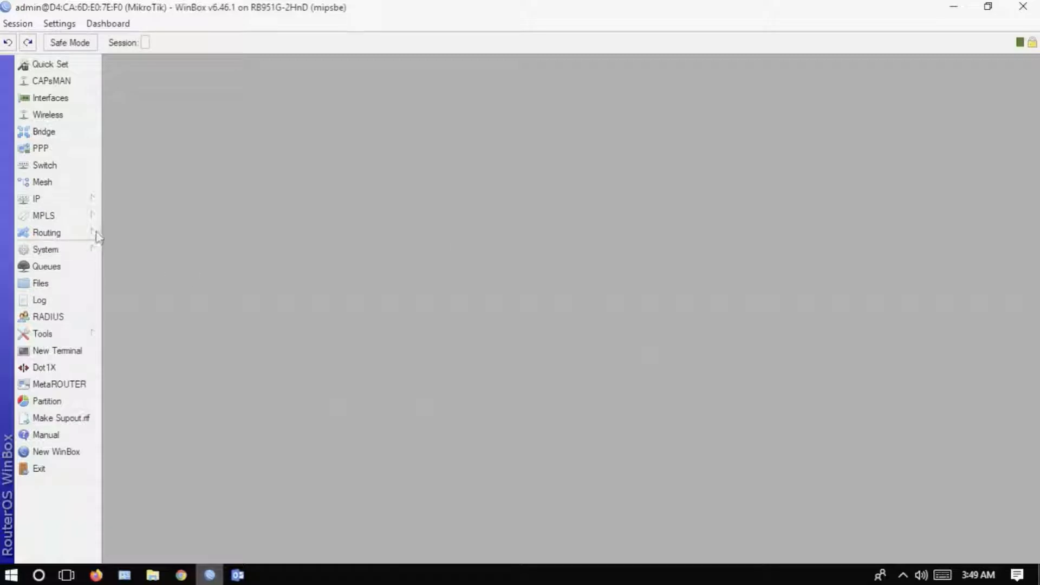
# Step: Open the router's ARP List, look over its entries and close it again
pyautogui.click(87, 200)
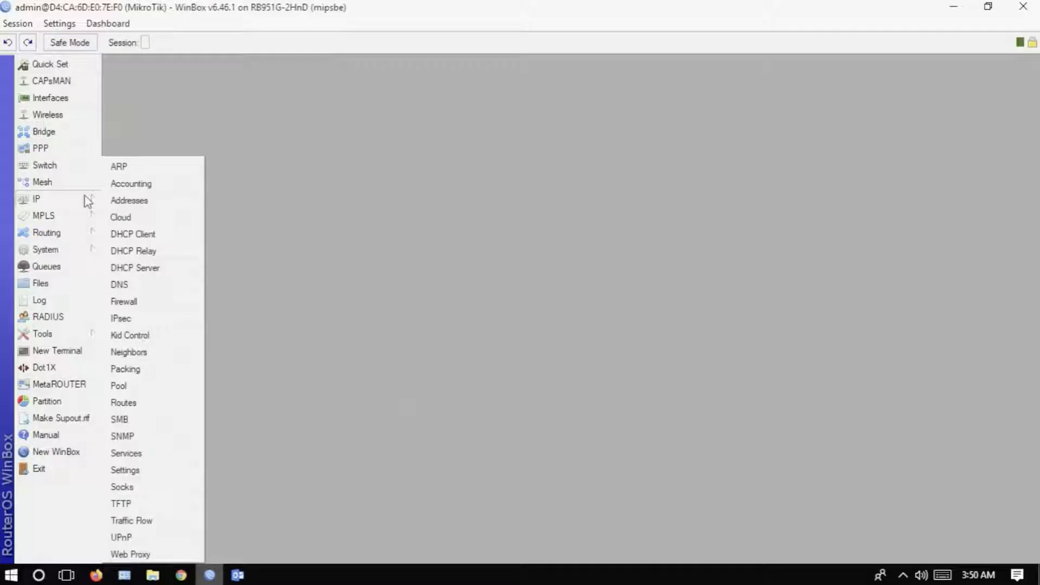
pyautogui.click(146, 169)
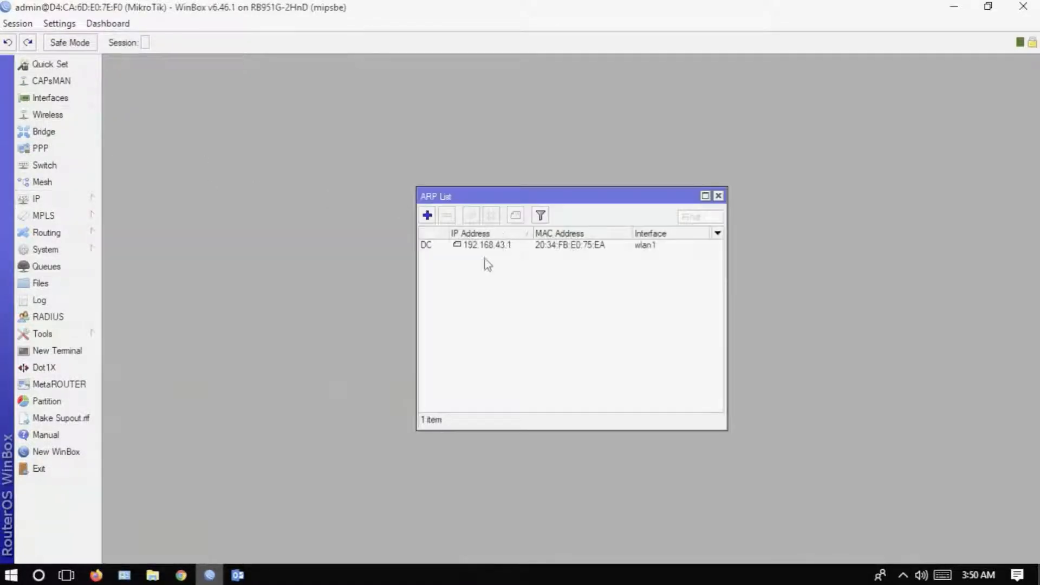
pyautogui.click(718, 196)
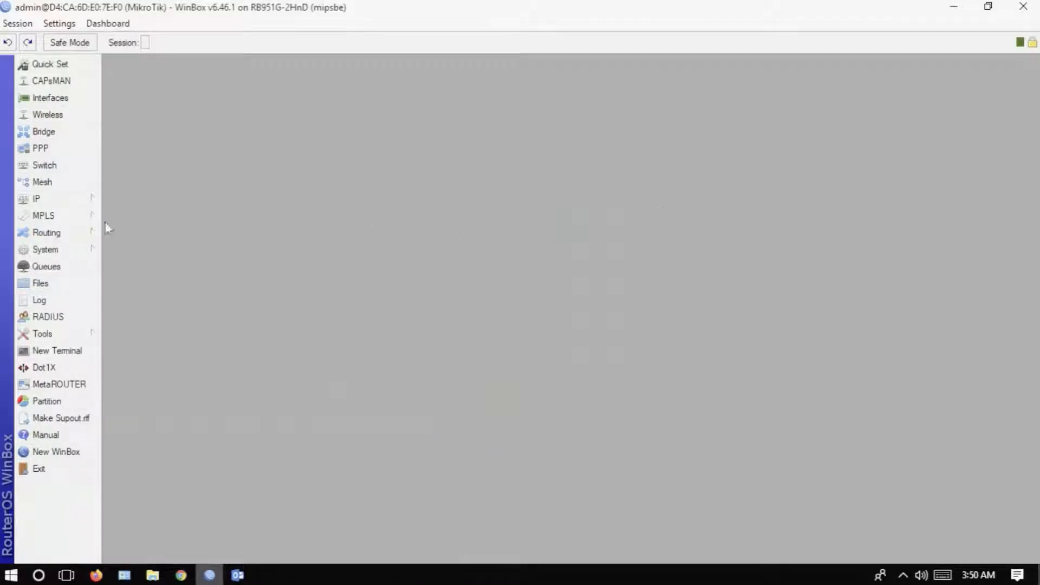
# Step: Open the router's IP Pool and DHCP Server windows and arrange them side by side
pyautogui.click(91, 201)
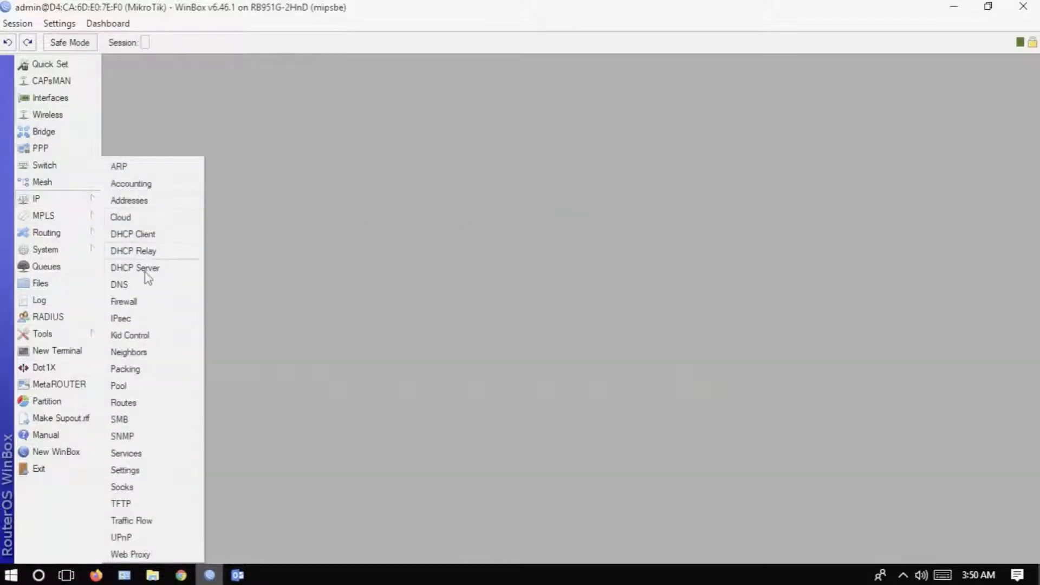
pyautogui.click(133, 388)
pyautogui.moveTo(488, 184); pyautogui.dragTo(194, 76)
pyautogui.click(72, 200)
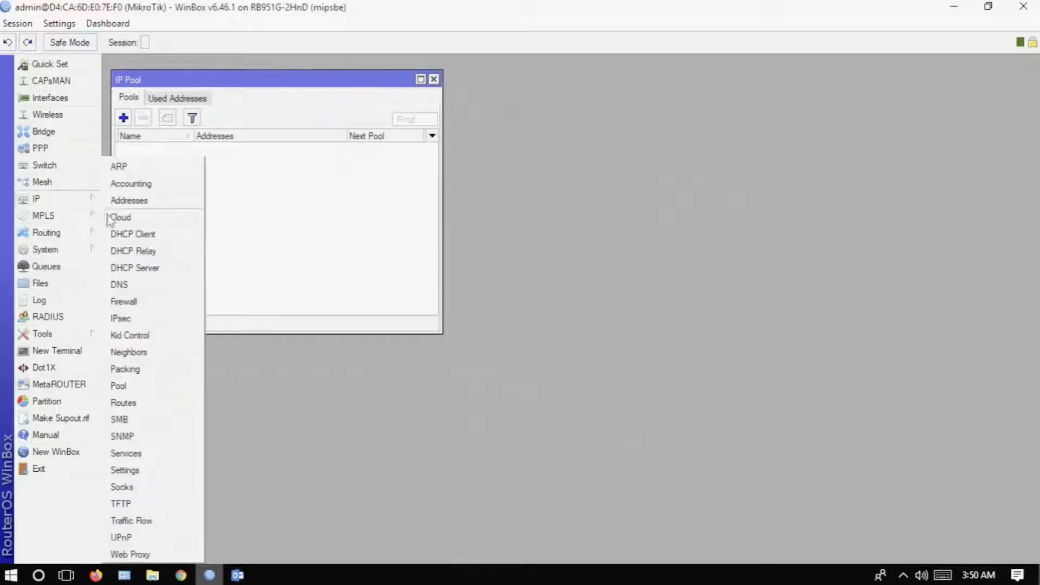
pyautogui.click(147, 274)
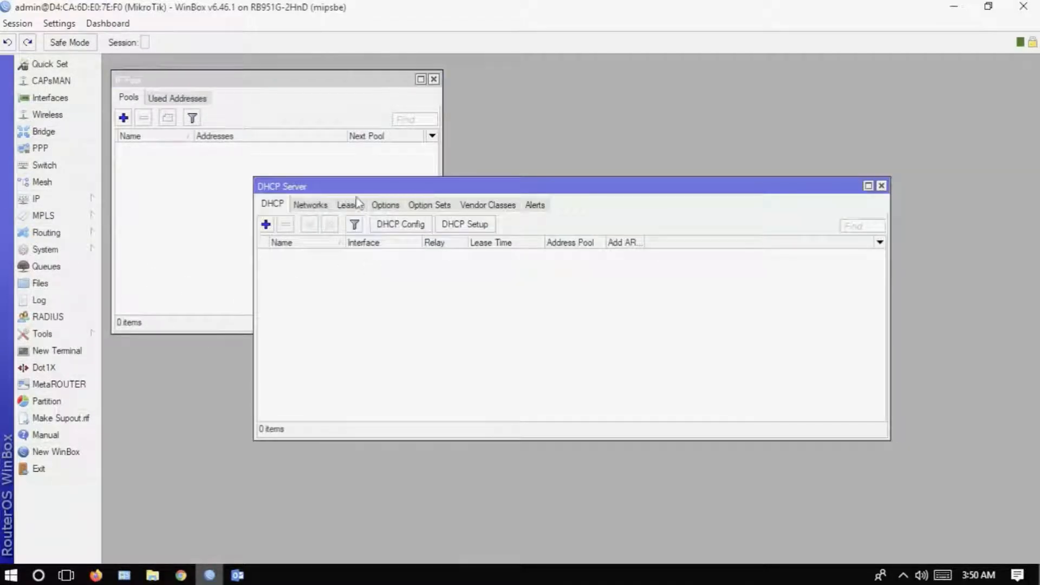
pyautogui.moveTo(346, 193); pyautogui.dragTo(520, 89)
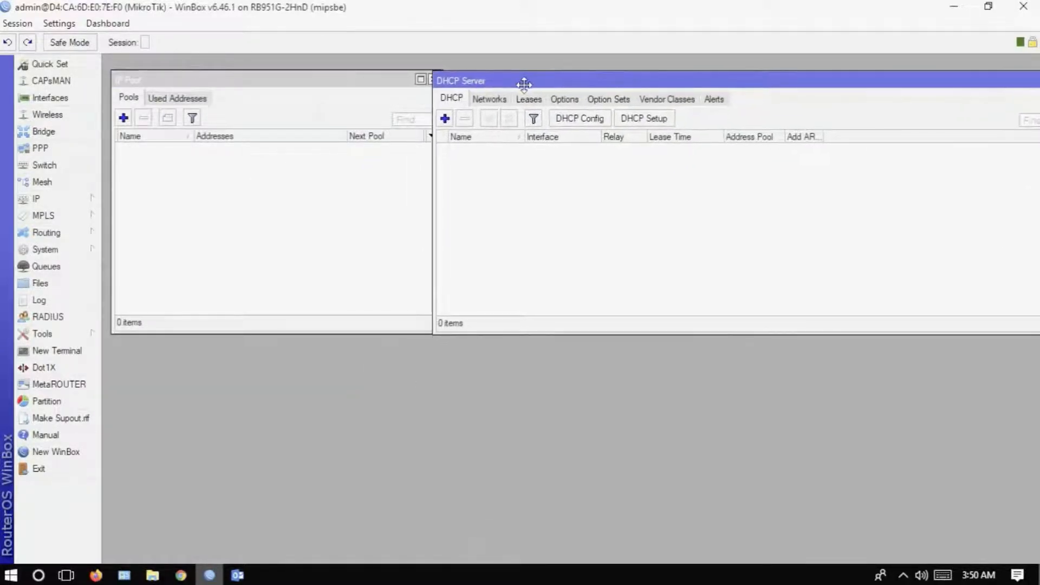
# Step: Start the DHCP Setup wizard and check the Karyawan port and address plan in the Bahan.pptx slide in PowerPoint, returning to WinBox
pyautogui.click(629, 121)
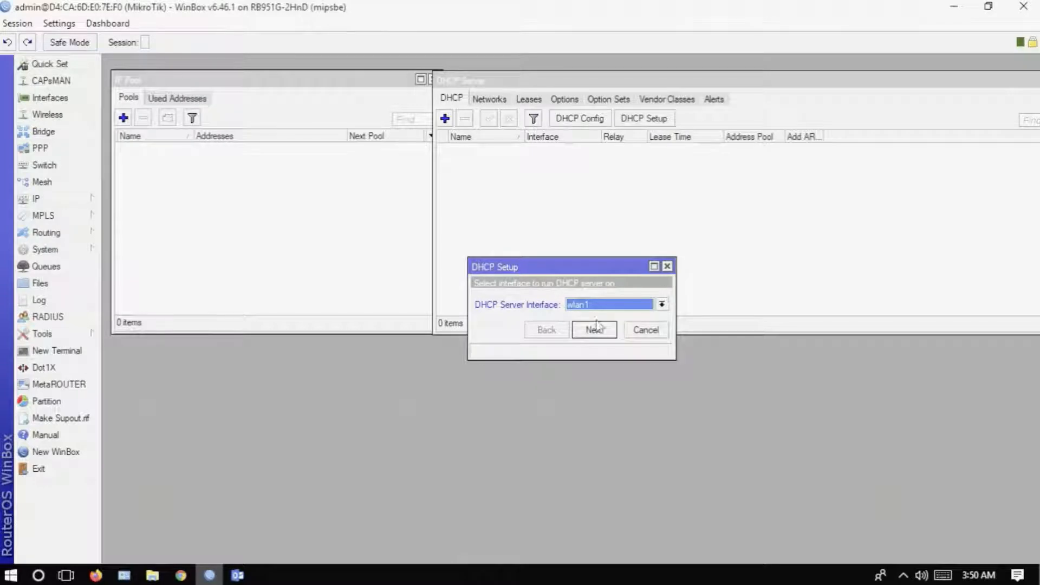
pyautogui.click(63, 576)
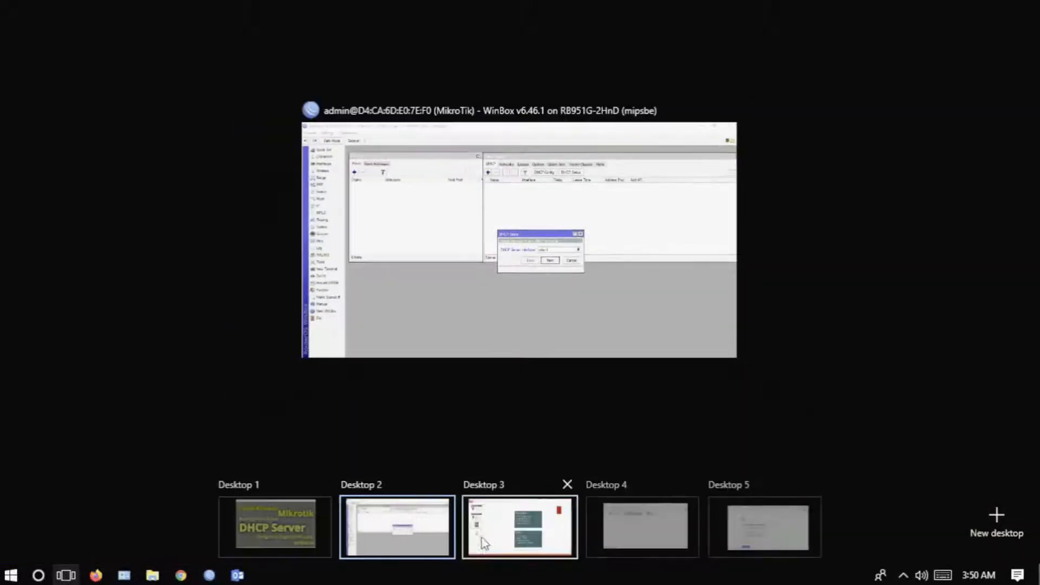
pyautogui.click(511, 538)
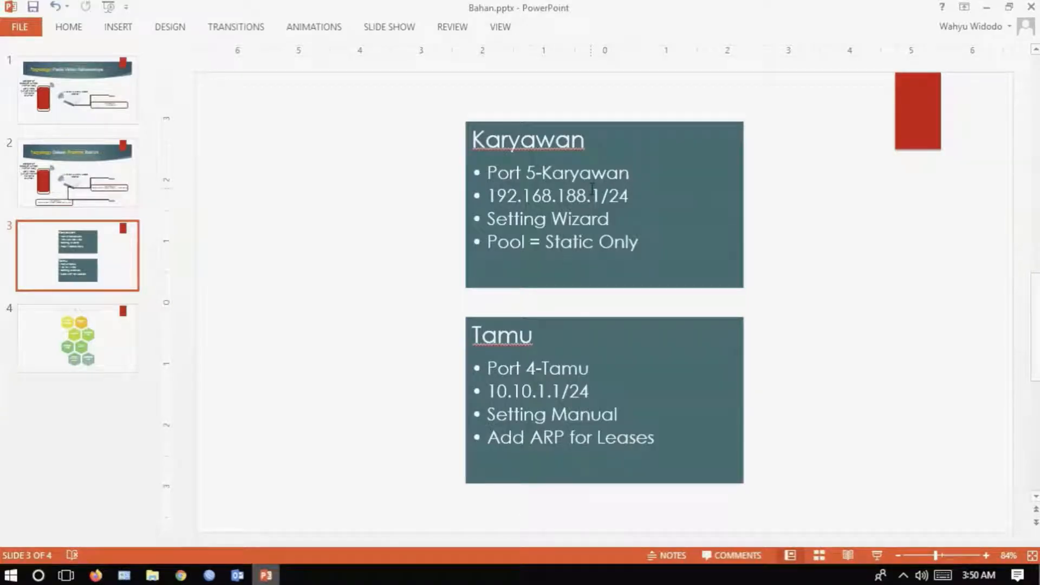
pyautogui.click(63, 576)
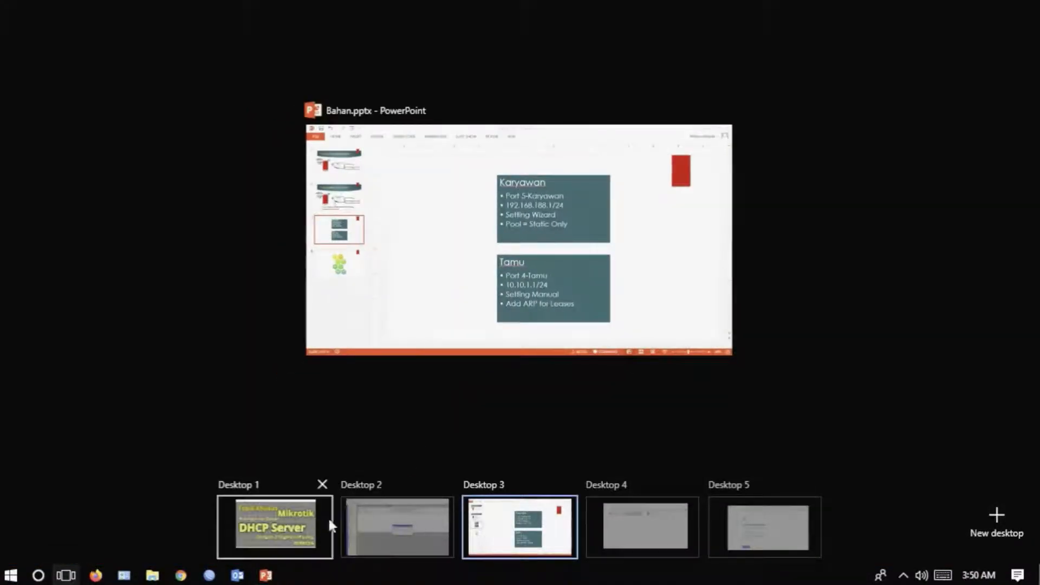
pyautogui.click(394, 530)
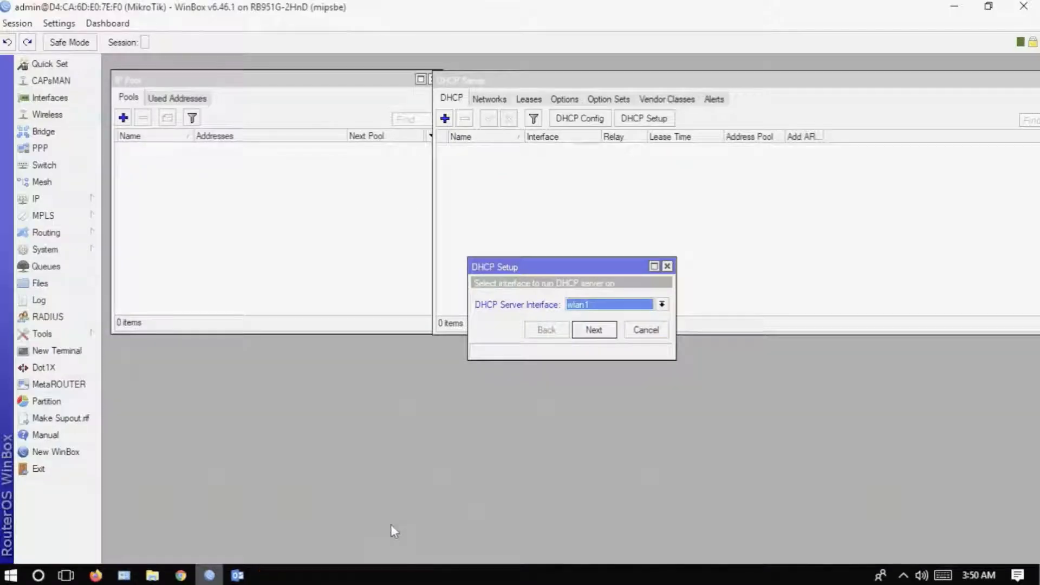
# Step: Run the DHCP setup on ether5-karyawan, accepting the address space 192.168.188.0/24 and the gateway 192.168.188.1
pyautogui.click(643, 313)
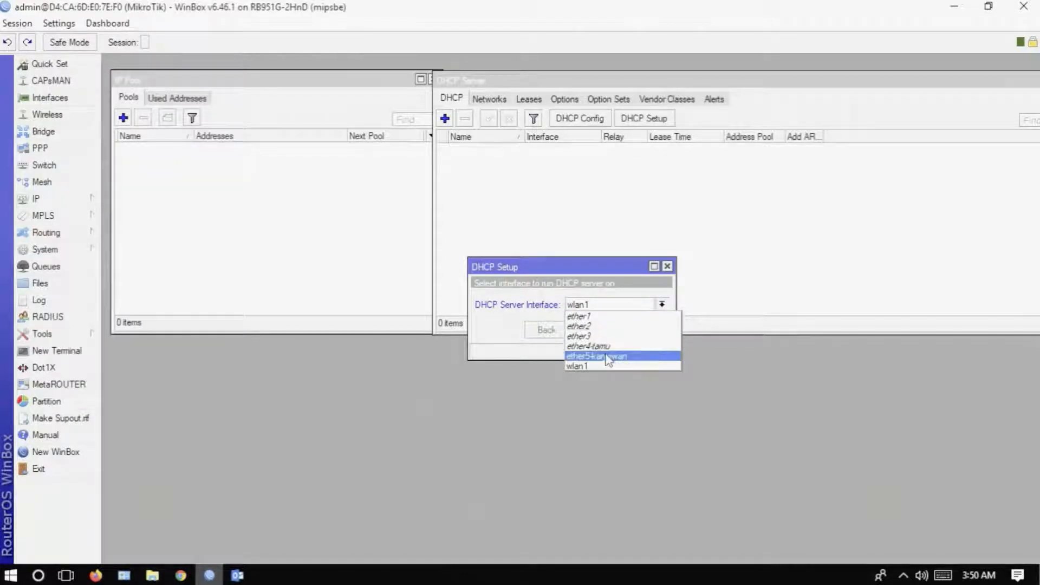
pyautogui.click(608, 357)
pyautogui.click(608, 336)
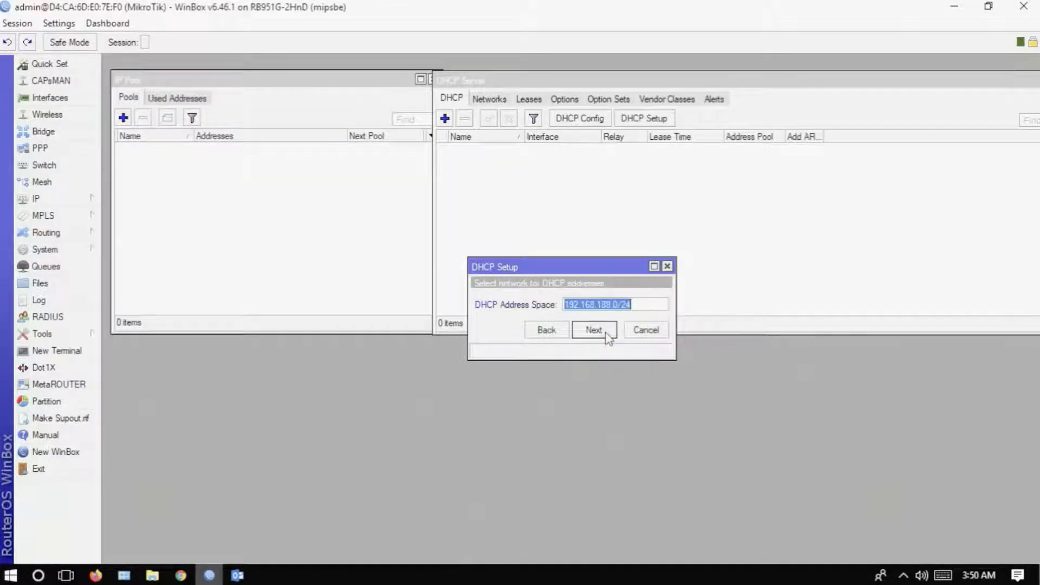
pyautogui.click(594, 330)
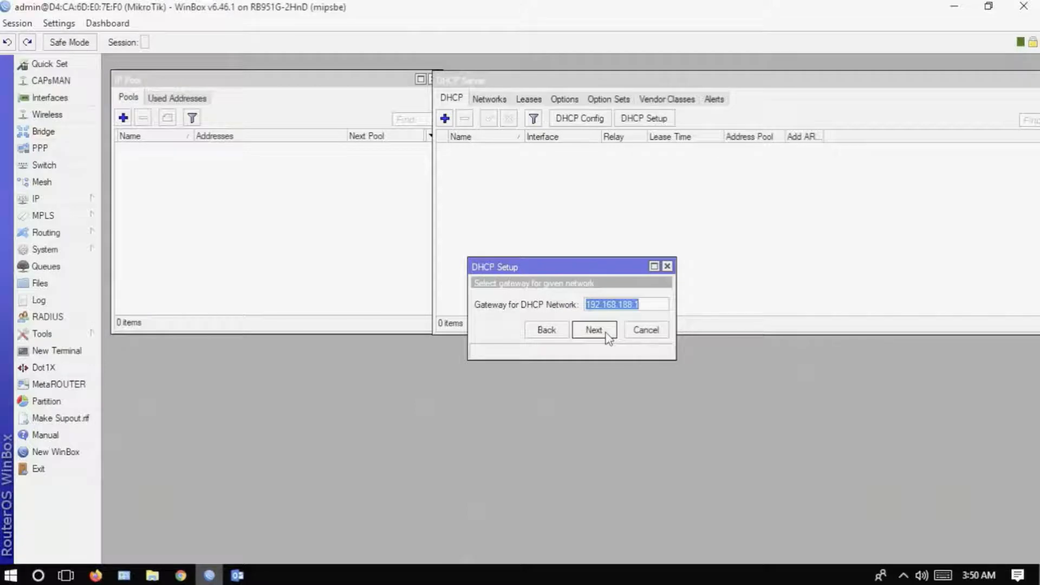
pyautogui.click(608, 334)
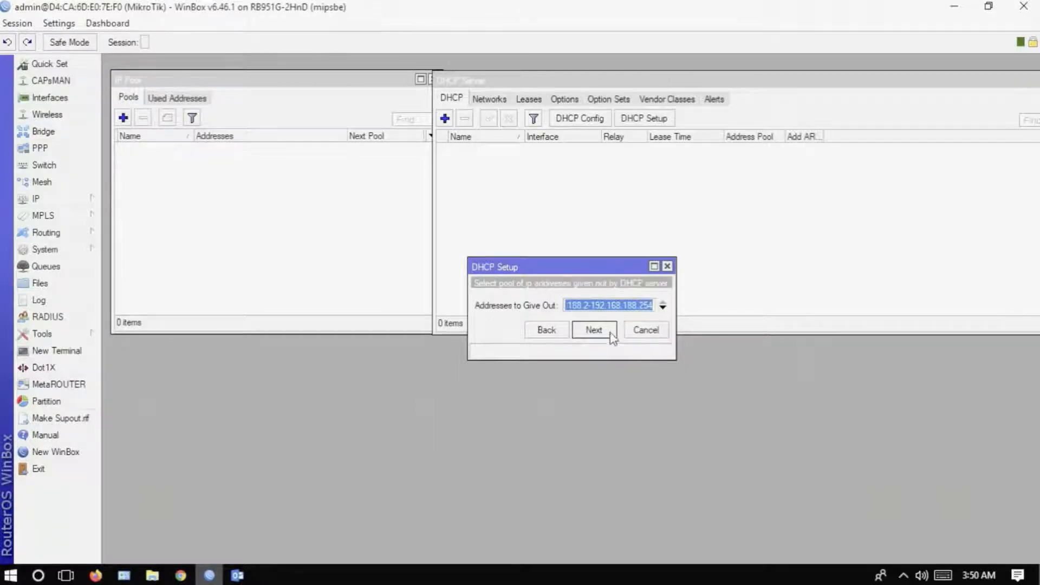
# Step: Limit the addresses to give out to the range 192.168.188.2-192.168.188.10
pyautogui.click(588, 306)
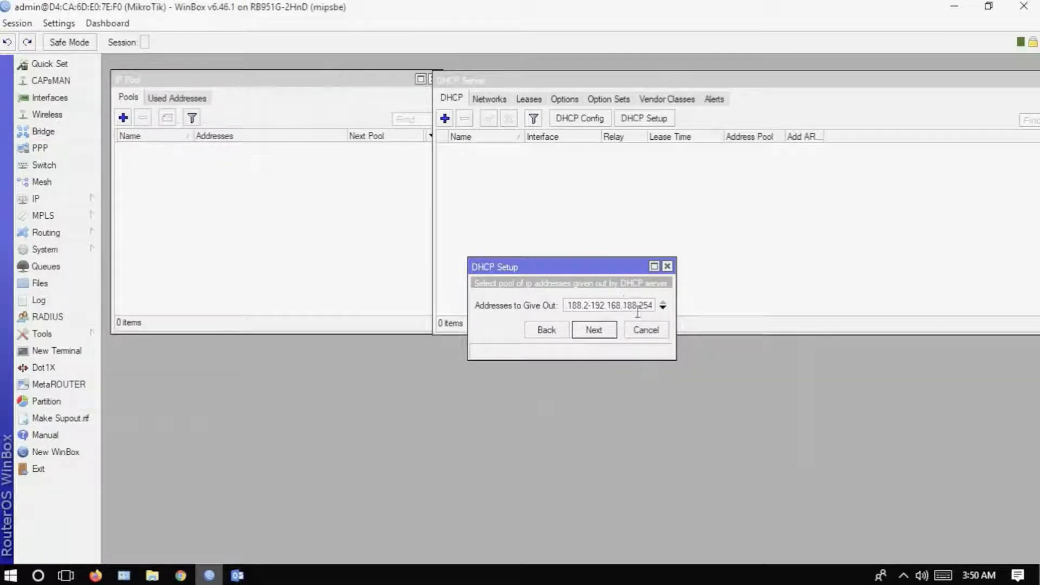
pyautogui.press('BackSpace')
pyautogui.press('BackSpace')
pyautogui.press('BackSpace')
pyautogui.write('10')
pyautogui.click(594, 330)
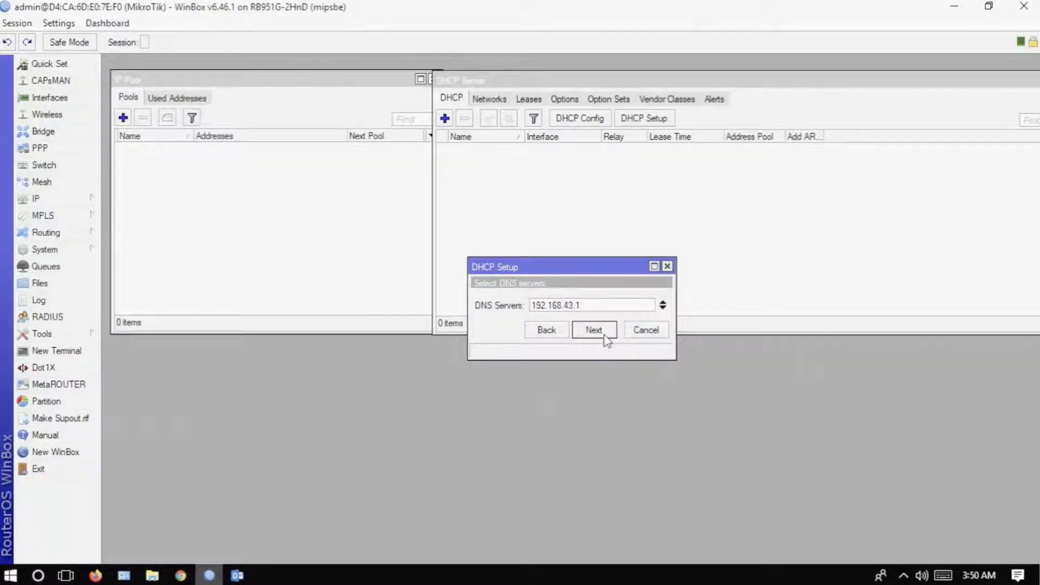
# Step: Accept the DNS server 192.168.43.1 and the lease time 00:10:00 to finish the DHCP setup
pyautogui.click(594, 329)
pyautogui.click(595, 330)
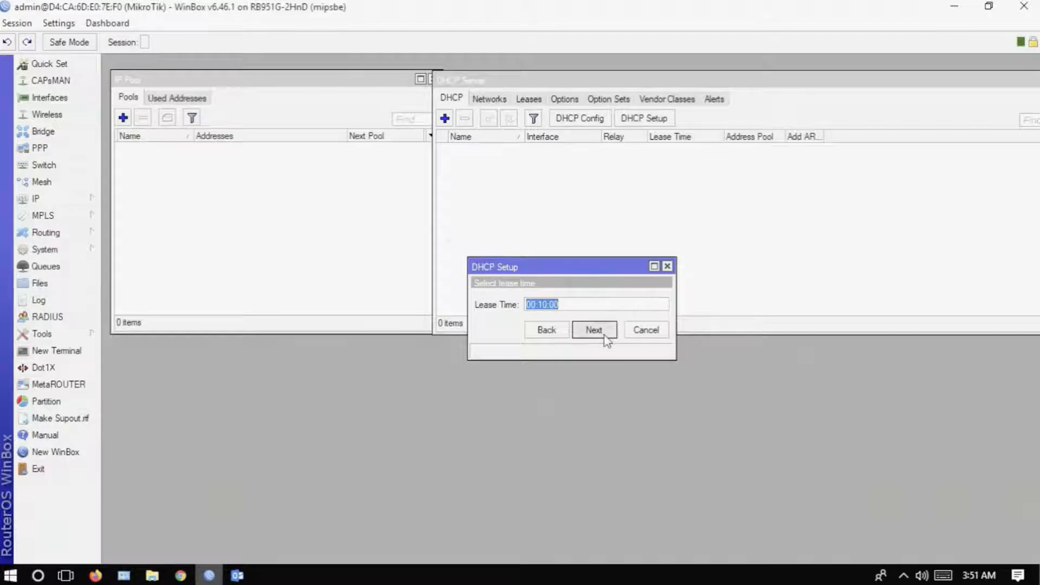
pyautogui.click(563, 302)
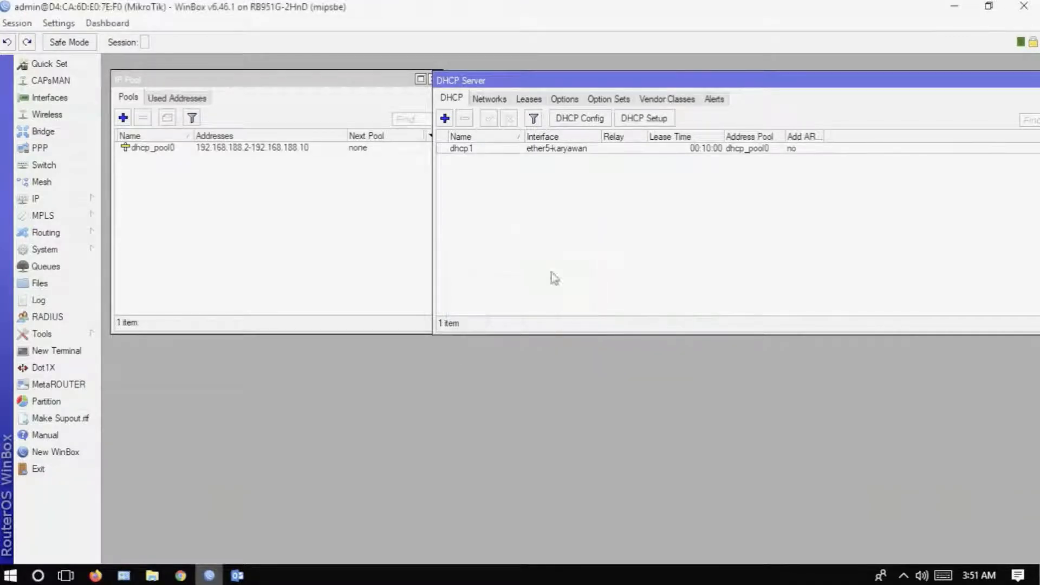
# Step: Place the DHCP Server window clear of the IP Pool window and rename the address pool as dhcp_pool_karyawan
pyautogui.click(163, 148)
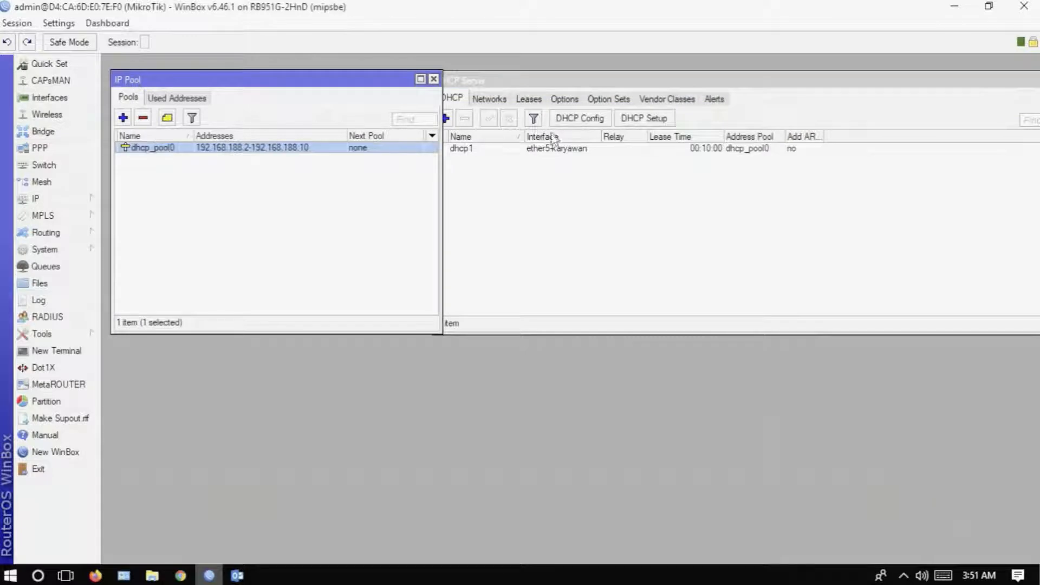
pyautogui.moveTo(498, 80); pyautogui.dragTo(487, 76)
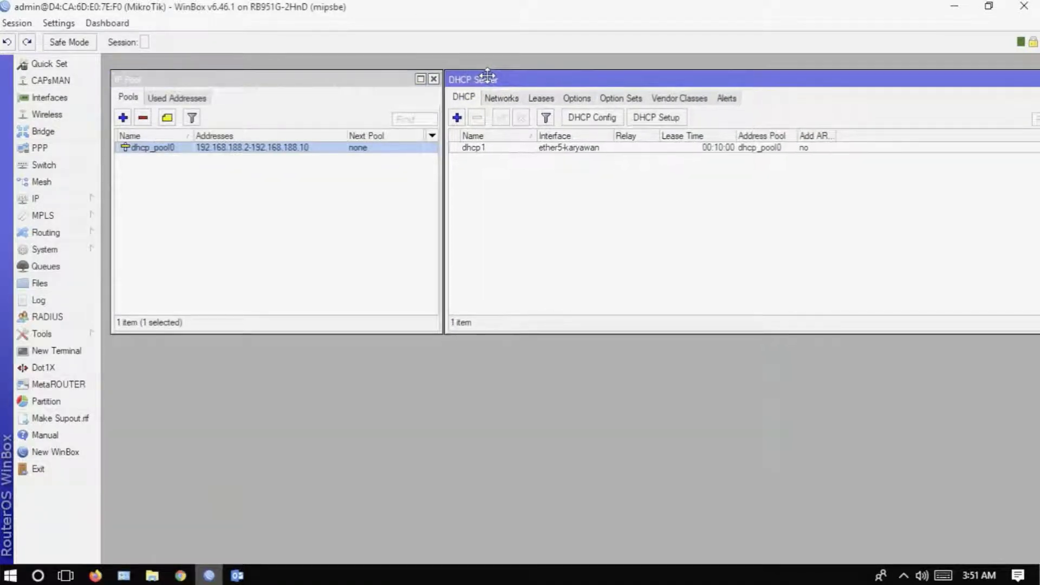
pyautogui.doubleClick(148, 154)
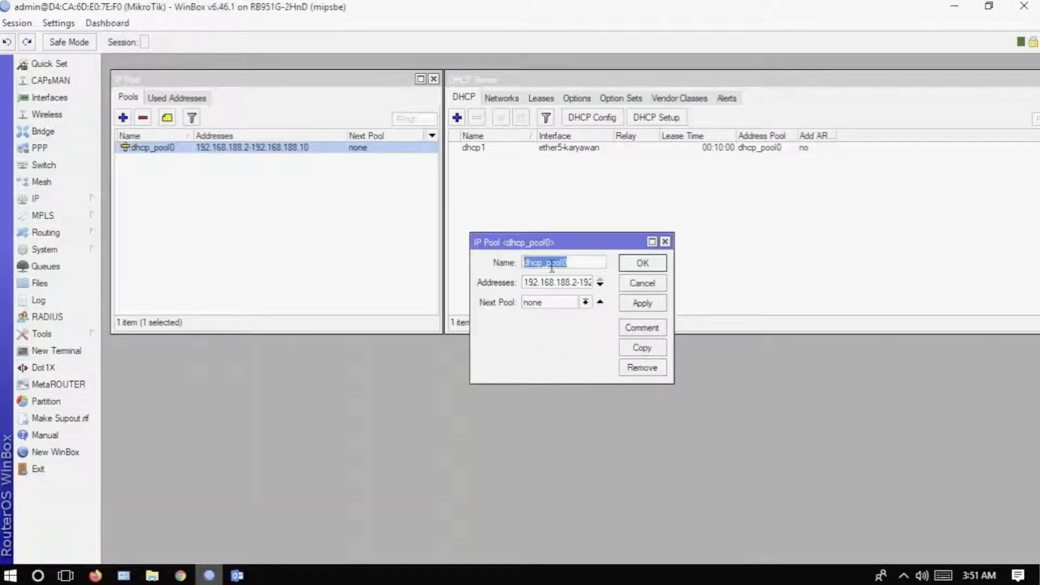
pyautogui.moveTo(547, 266); pyautogui.dragTo(594, 260)
pyautogui.press('BackSpace')
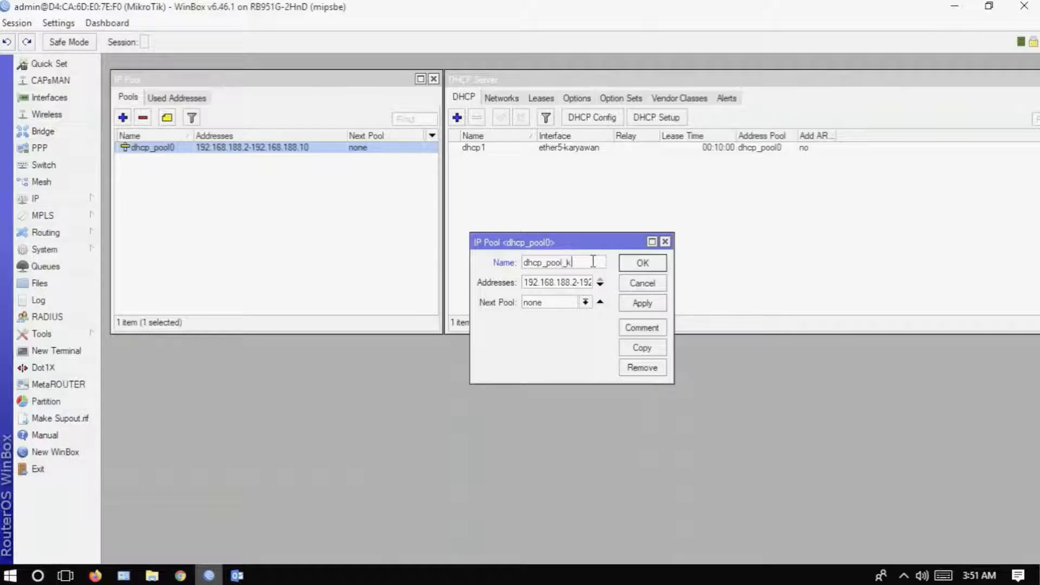
pyautogui.write('pool_karyawan')
pyautogui.click(643, 264)
# Step: Rename the ether5-karyawan DHCP server as dhcp-karyawan, keeping dhcp_pool_karyawan as its address pool, and save the settings
pyautogui.doubleClick(498, 149)
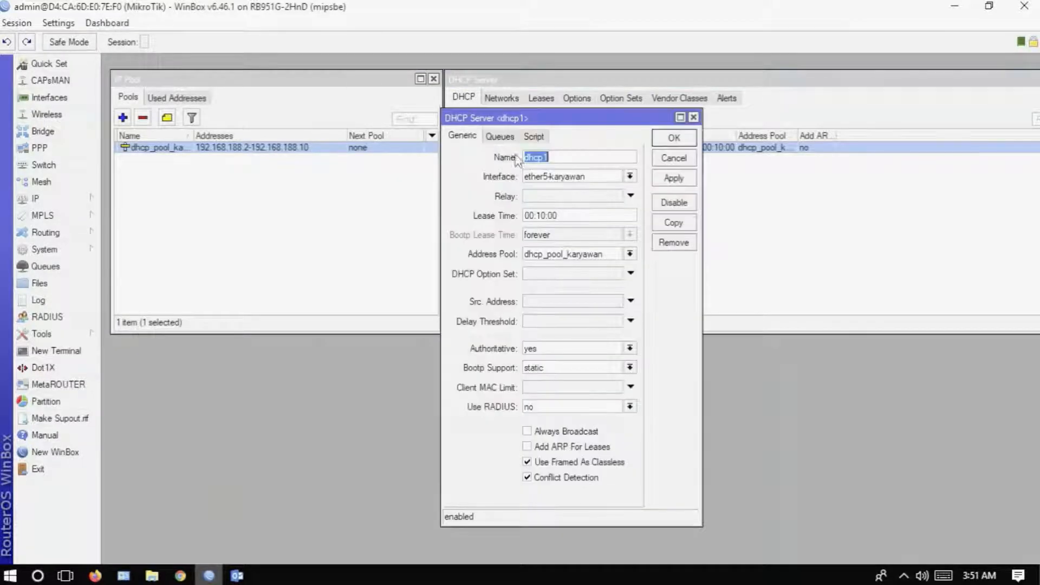
pyautogui.click(576, 160)
pyautogui.write('-karyawan')
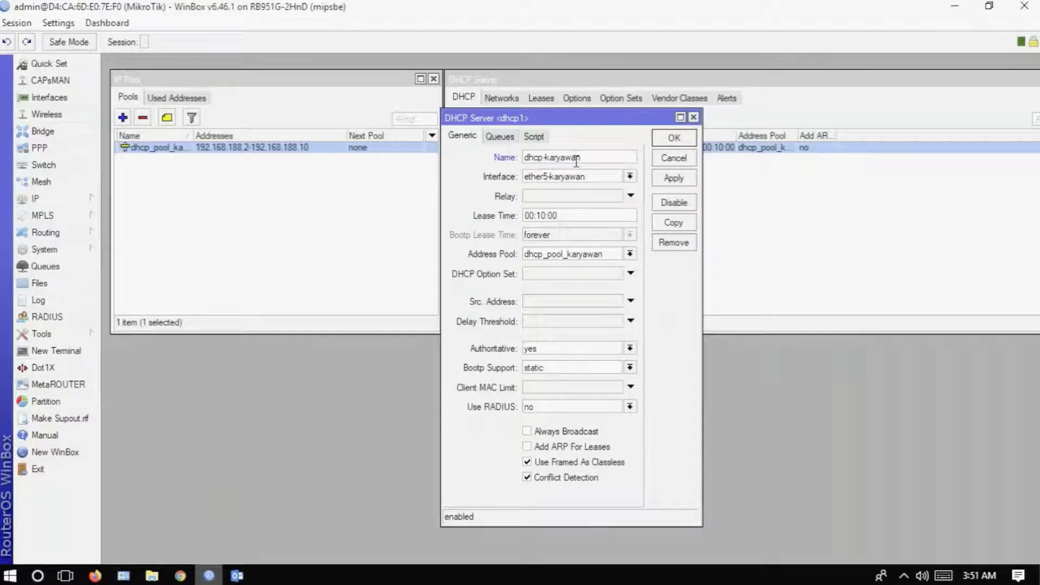
pyautogui.click(578, 255)
pyautogui.click(579, 255)
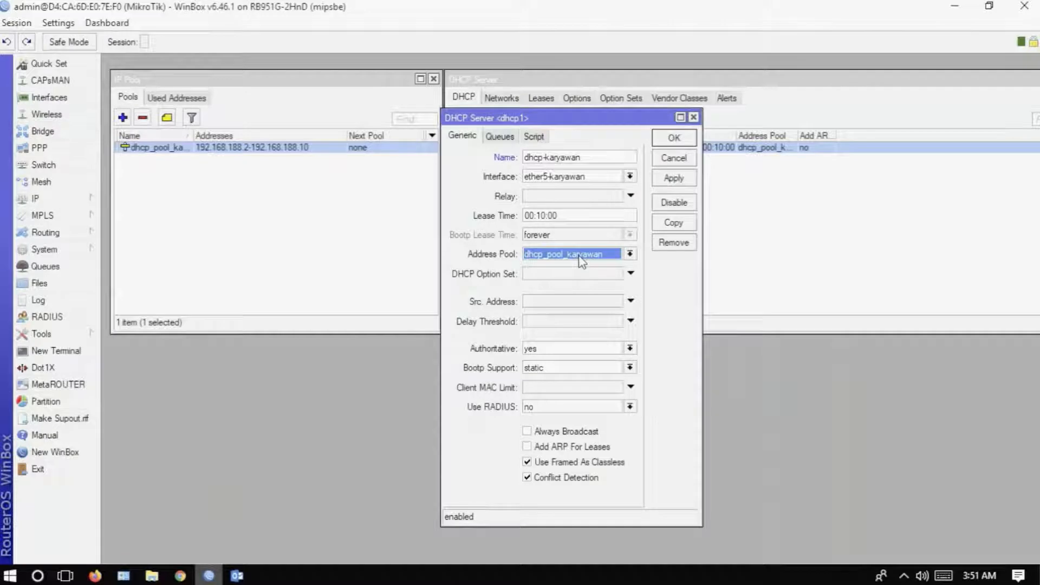
pyautogui.click(674, 178)
pyautogui.click(677, 142)
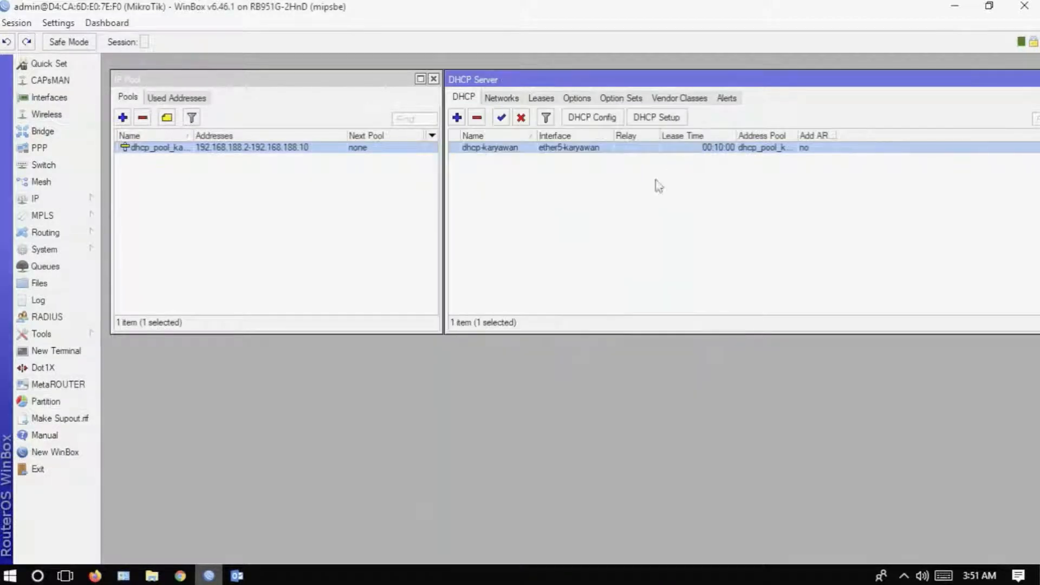
# Step: Look at the DHCP server's leases list, then switch to Windows Network Connections and refresh the adapter list
pyautogui.click(541, 98)
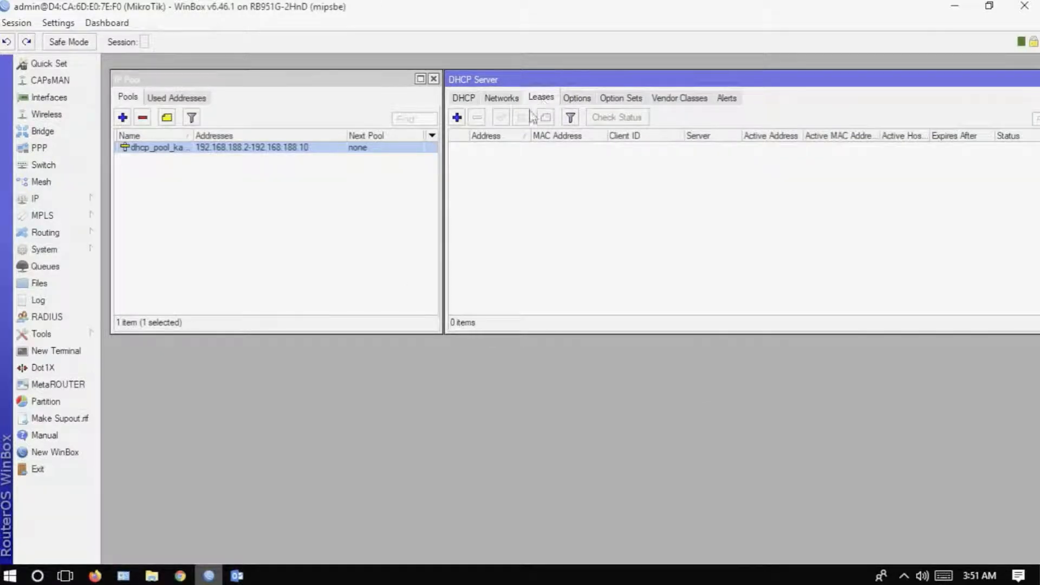
pyautogui.click(65, 575)
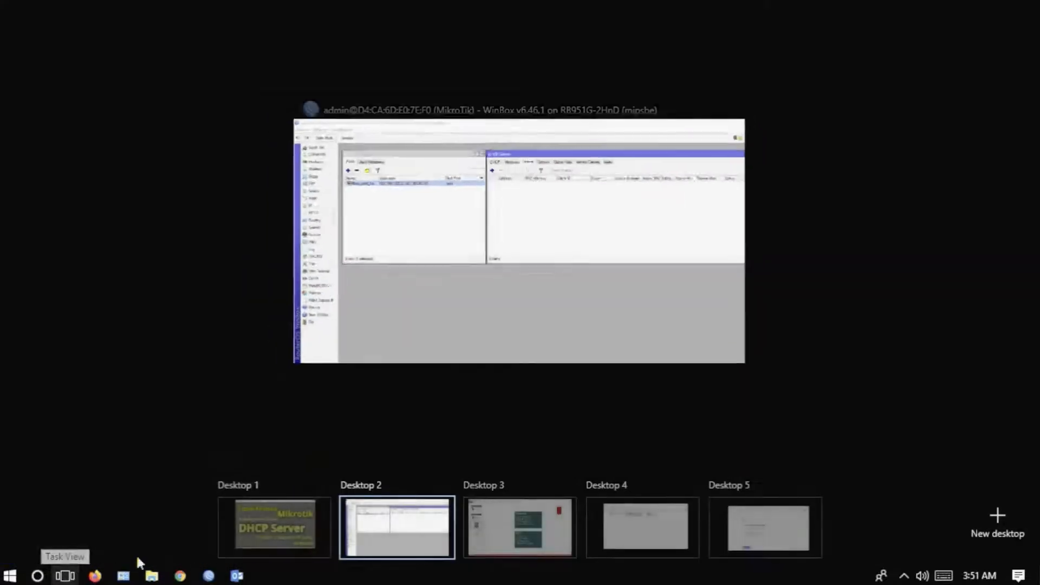
pyautogui.click(653, 539)
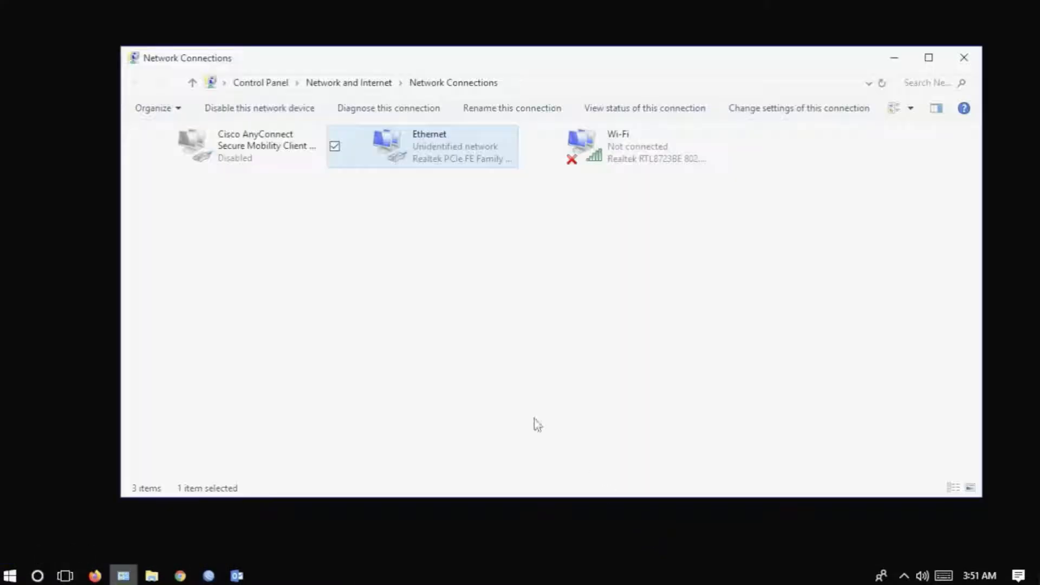
pyautogui.rightClick(479, 248)
pyautogui.click(501, 308)
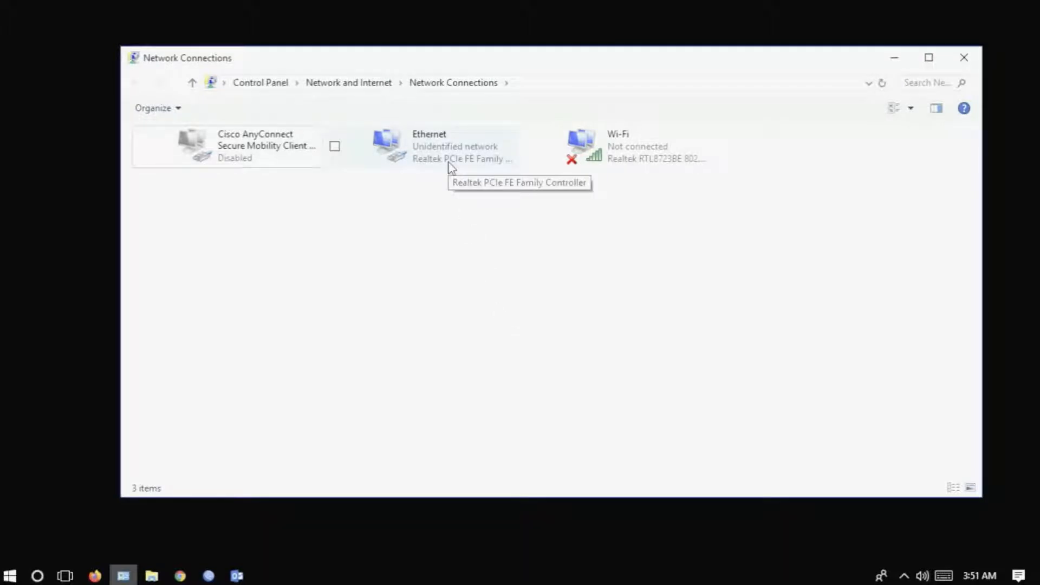
# Step: Switch back to WinBox and recheck the dhcp-karyawan server entry and the leases list
pyautogui.click(65, 577)
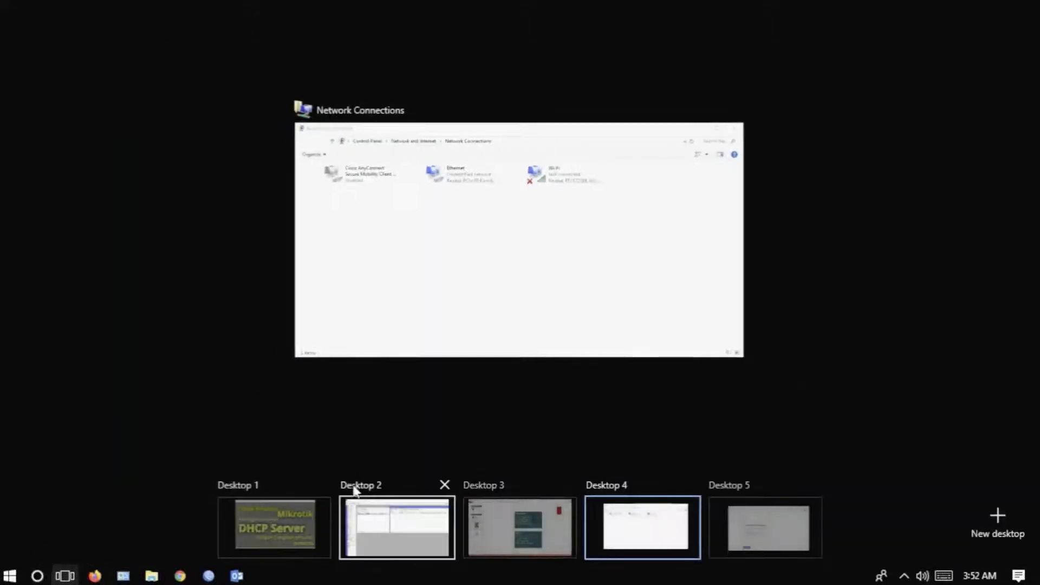
pyautogui.click(379, 521)
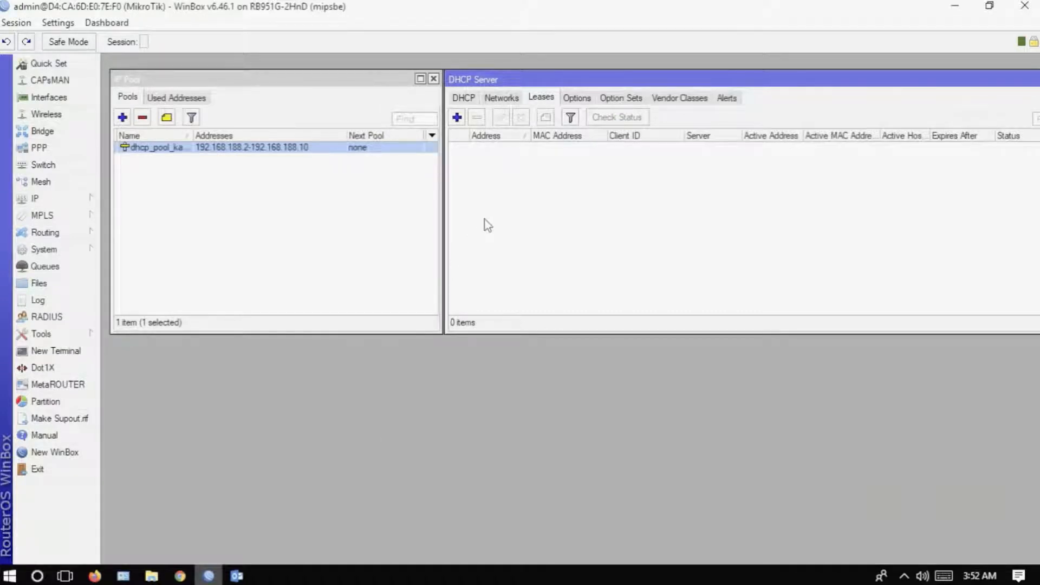
pyautogui.click(460, 98)
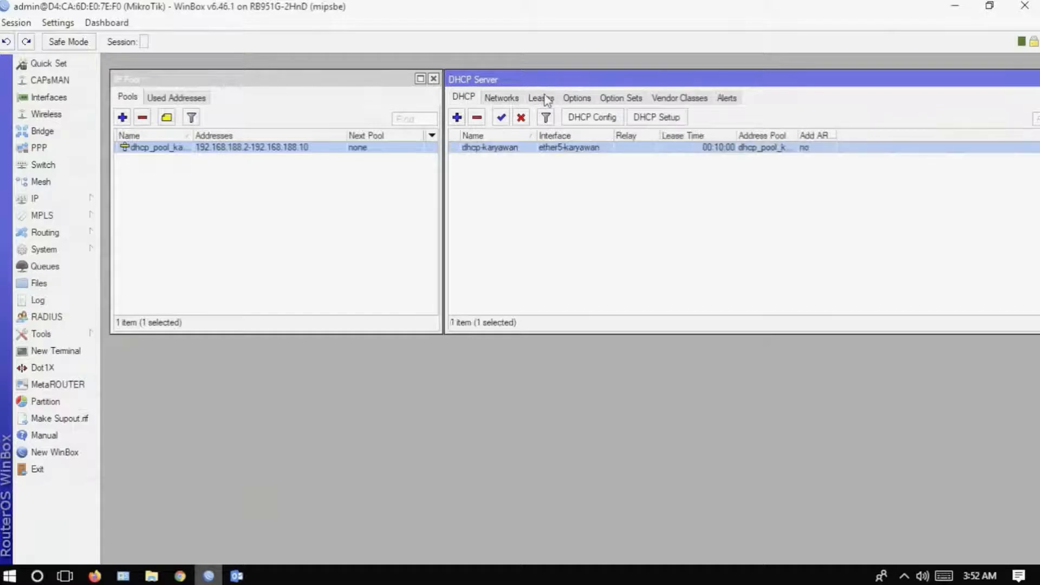
pyautogui.click(542, 98)
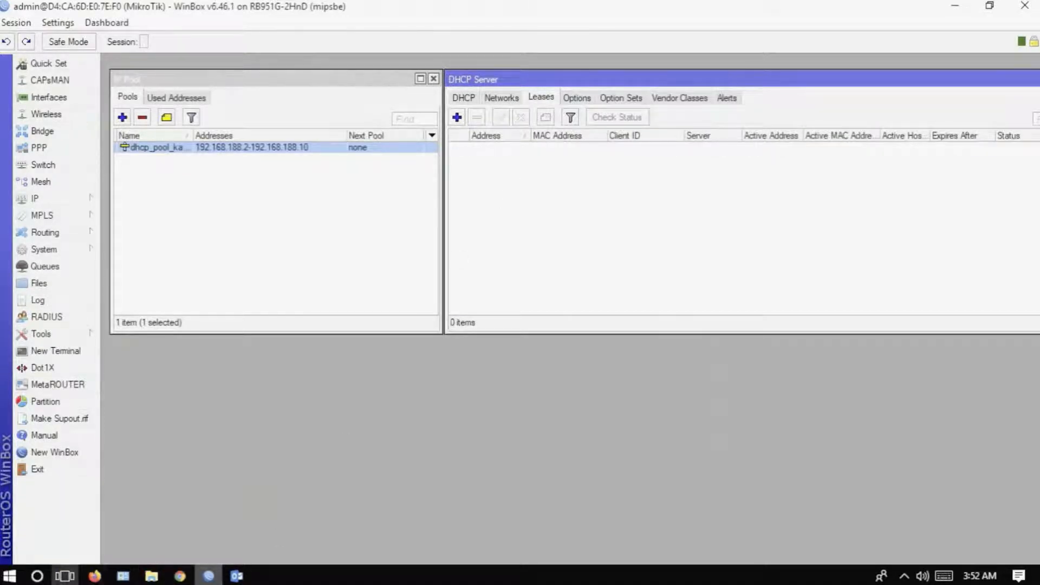
# Step: Switch to Network Connections, inspect the Ethernet adapter's connection details, then close the dialogs and refresh the adapter list
pyautogui.click(65, 576)
pyautogui.click(650, 542)
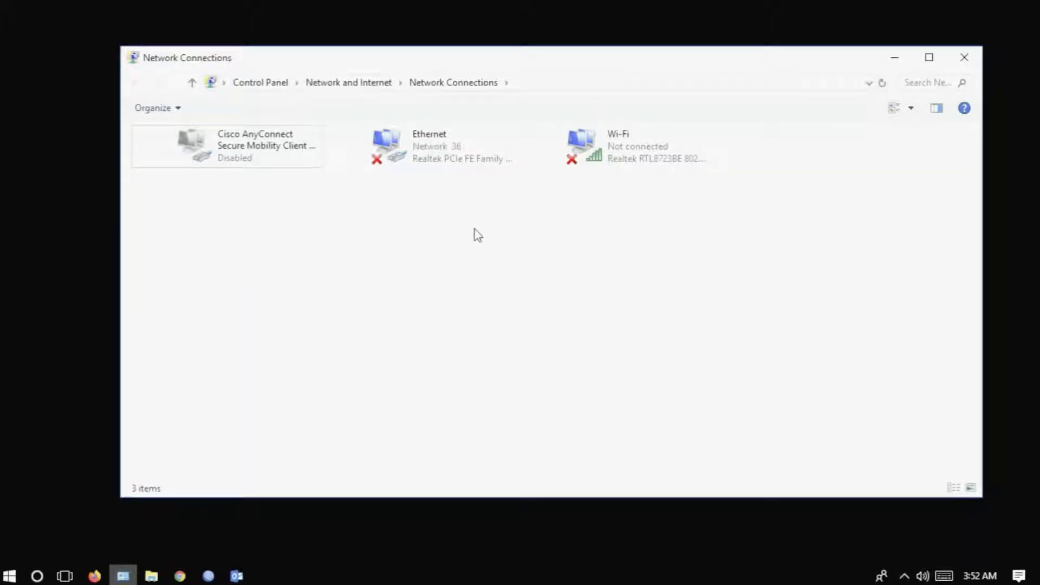
pyautogui.doubleClick(464, 162)
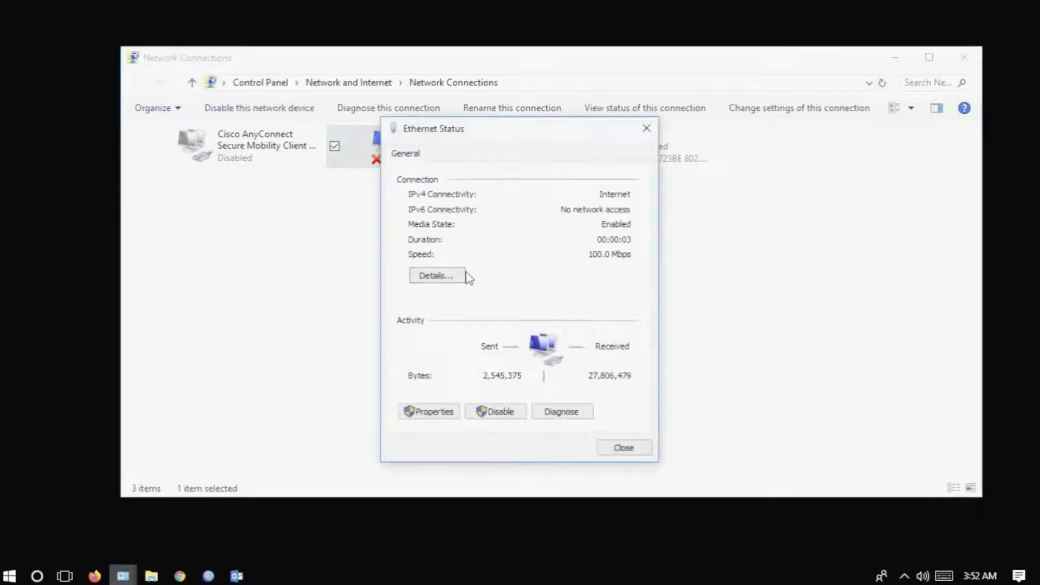
pyautogui.click(450, 276)
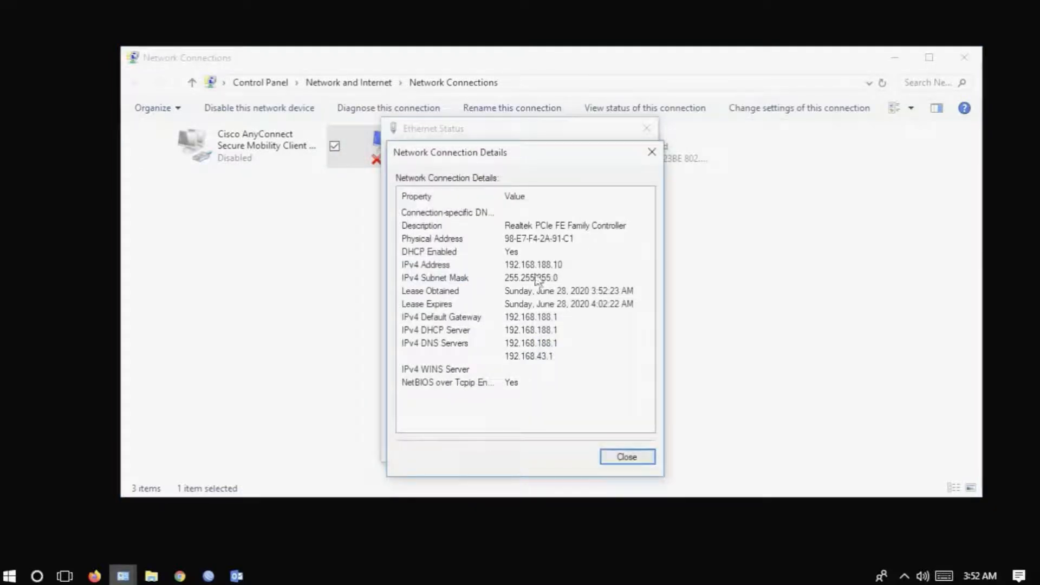
pyautogui.click(628, 458)
pyautogui.click(629, 453)
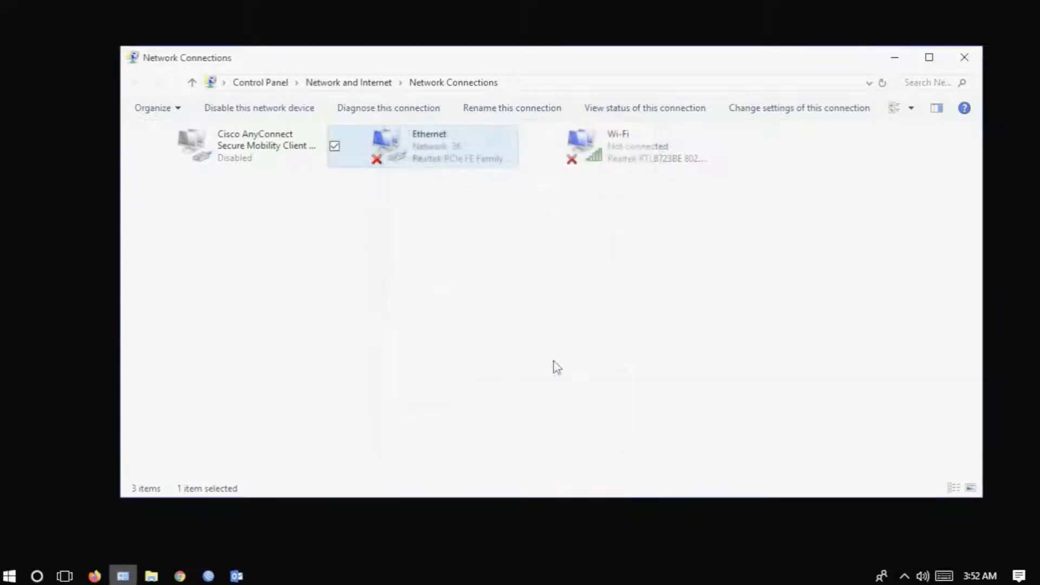
pyautogui.rightClick(488, 251)
pyautogui.click(510, 310)
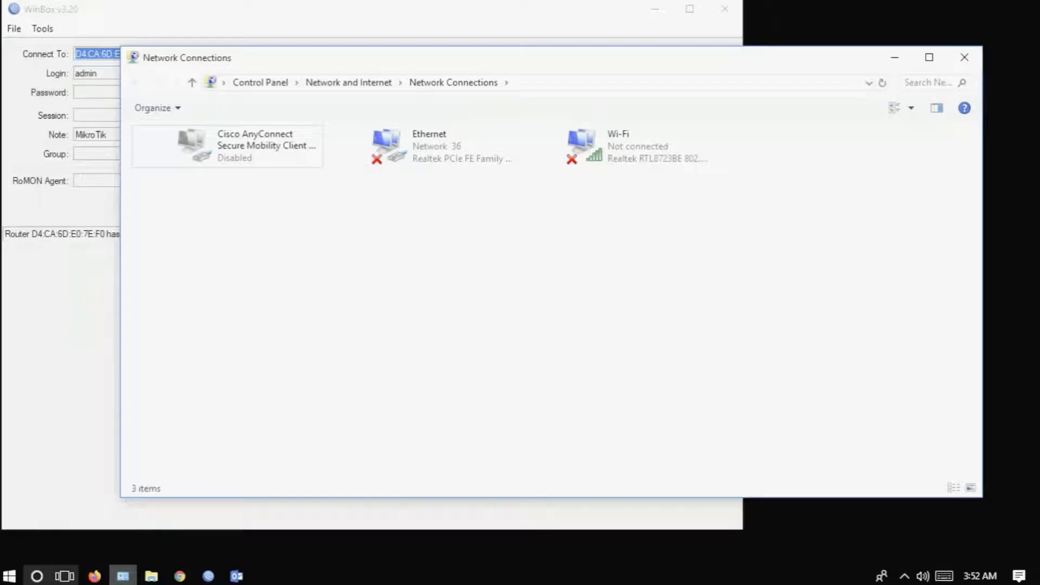
# Step: Switch to WinBox, refresh the neighbor list, reconnect to the MikroTik router as admin and maximize its window
pyautogui.click(65, 575)
pyautogui.click(395, 526)
pyautogui.click(205, 576)
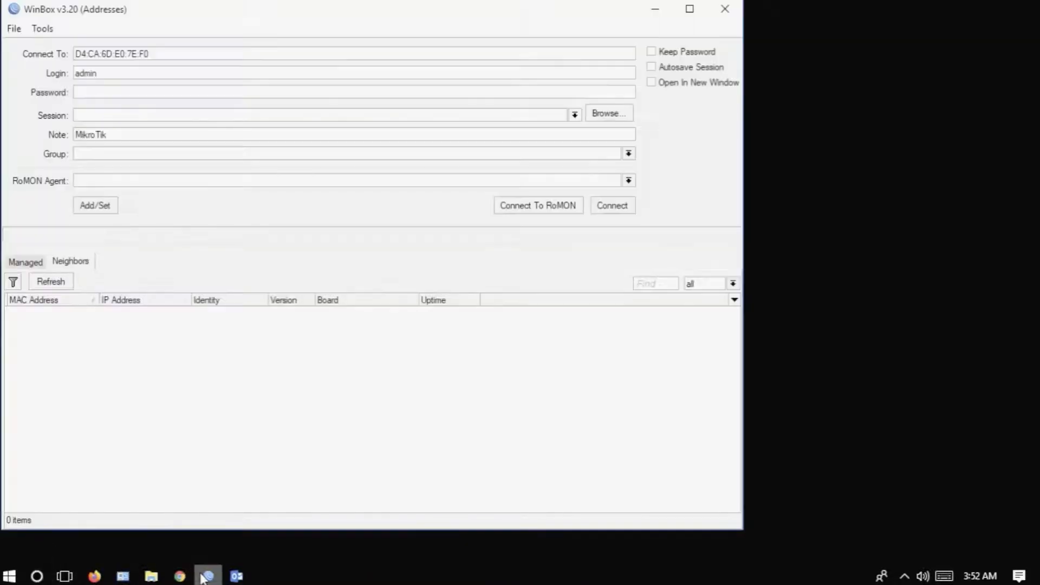
pyautogui.click(45, 284)
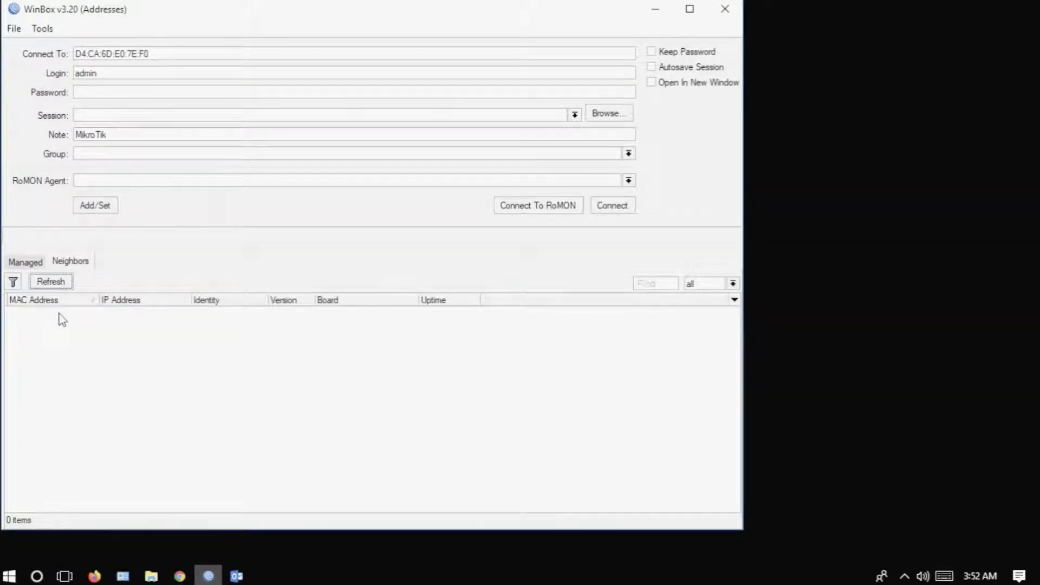
pyautogui.click(61, 313)
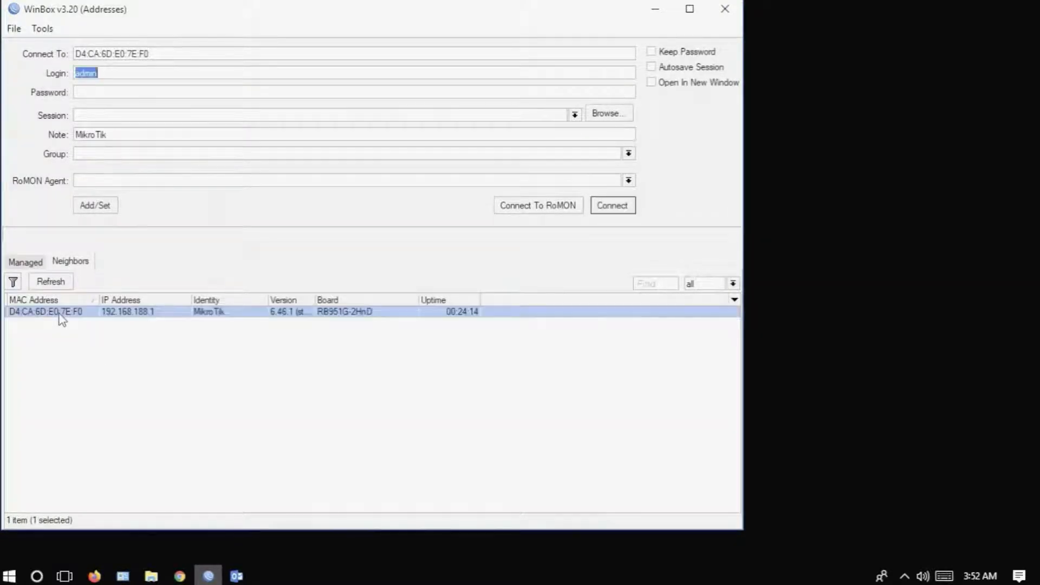
pyautogui.click(618, 204)
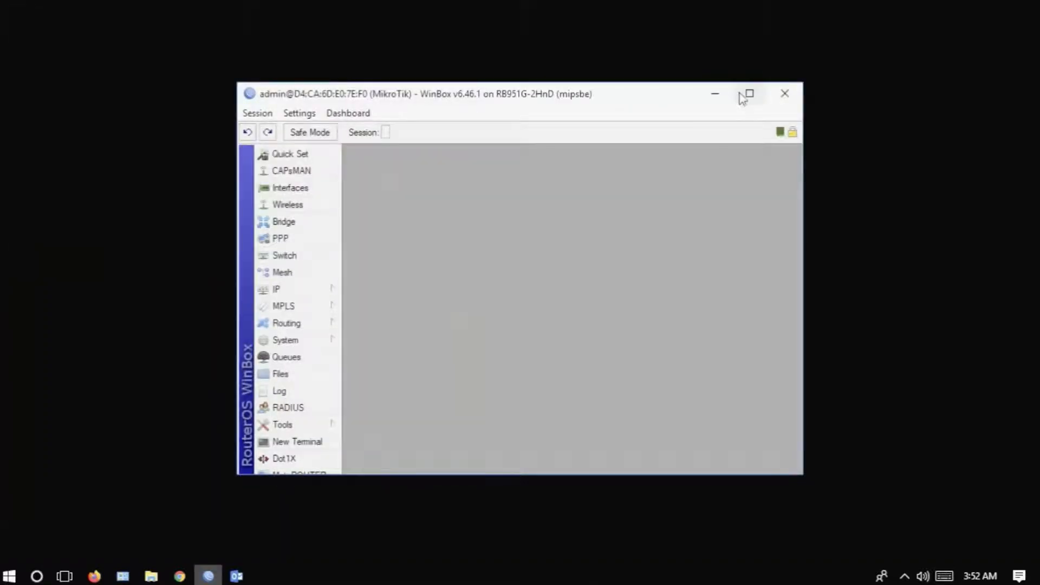
pyautogui.click(750, 94)
# Step: Open the DHCP server's leases list, widen the Address column and select the client lease to check it
pyautogui.click(91, 200)
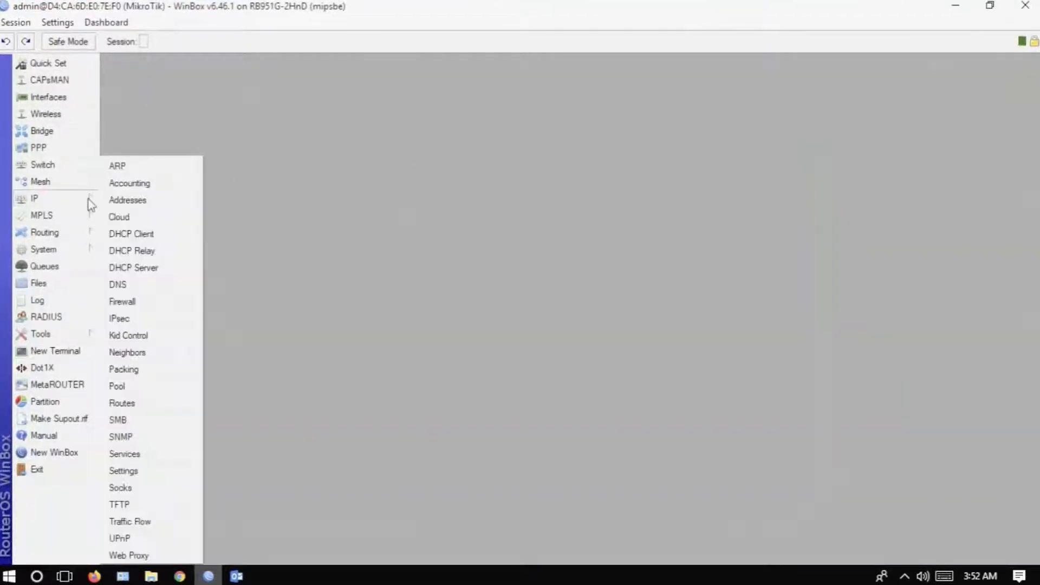
pyautogui.click(154, 268)
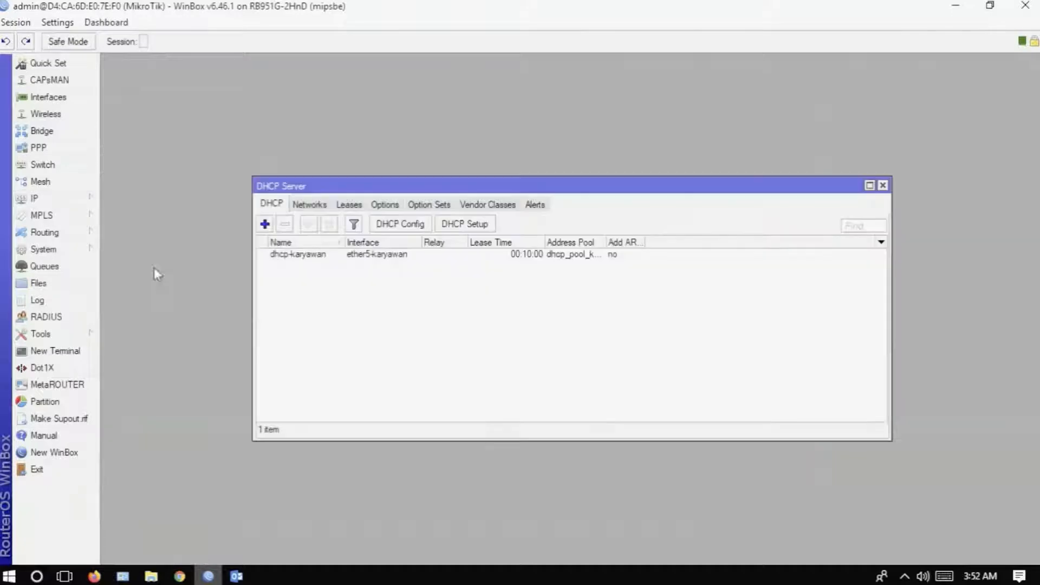
pyautogui.click(356, 206)
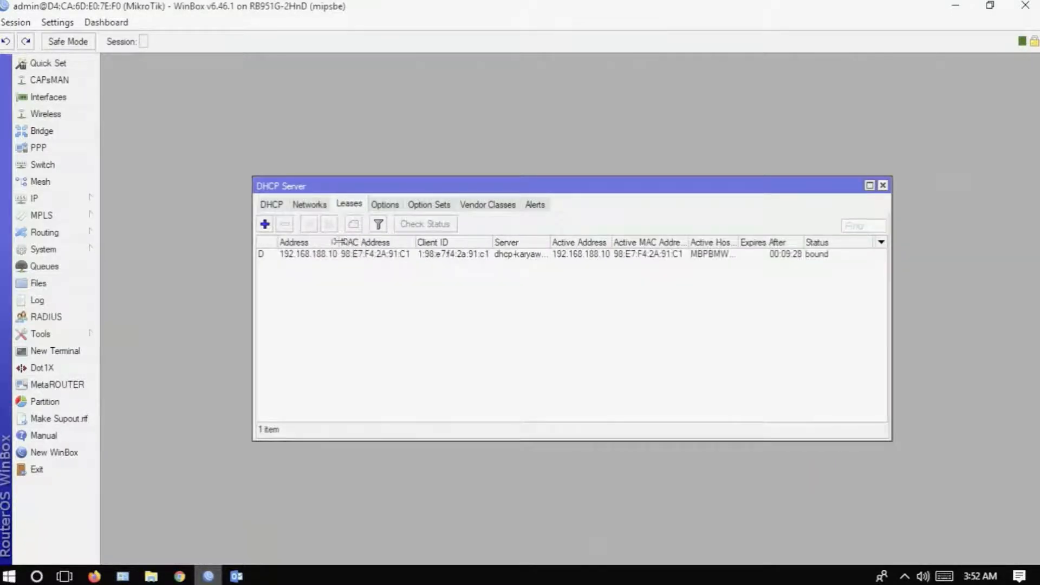
pyautogui.moveTo(340, 242); pyautogui.dragTo(350, 242)
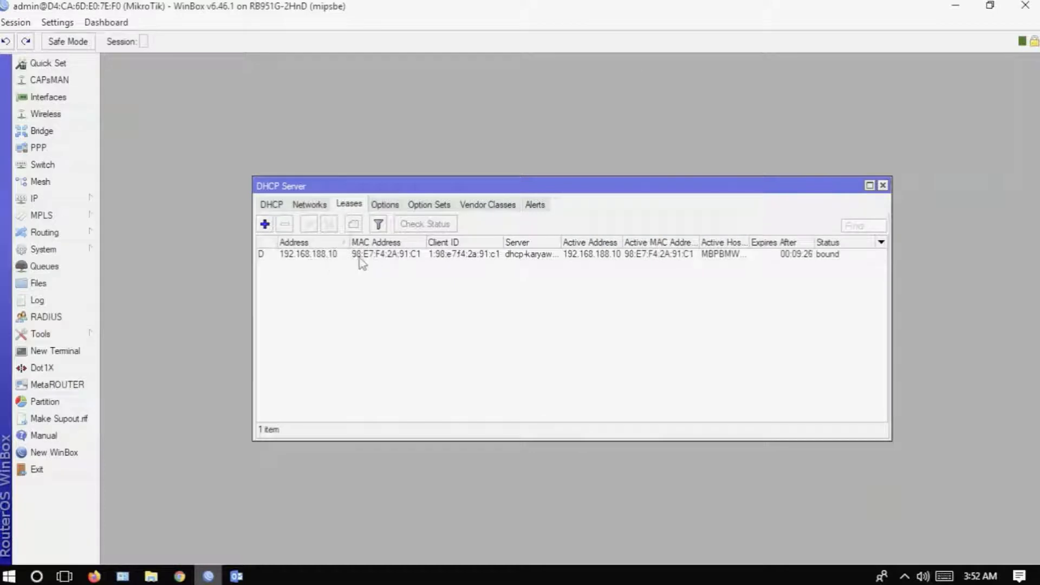
pyautogui.click(387, 256)
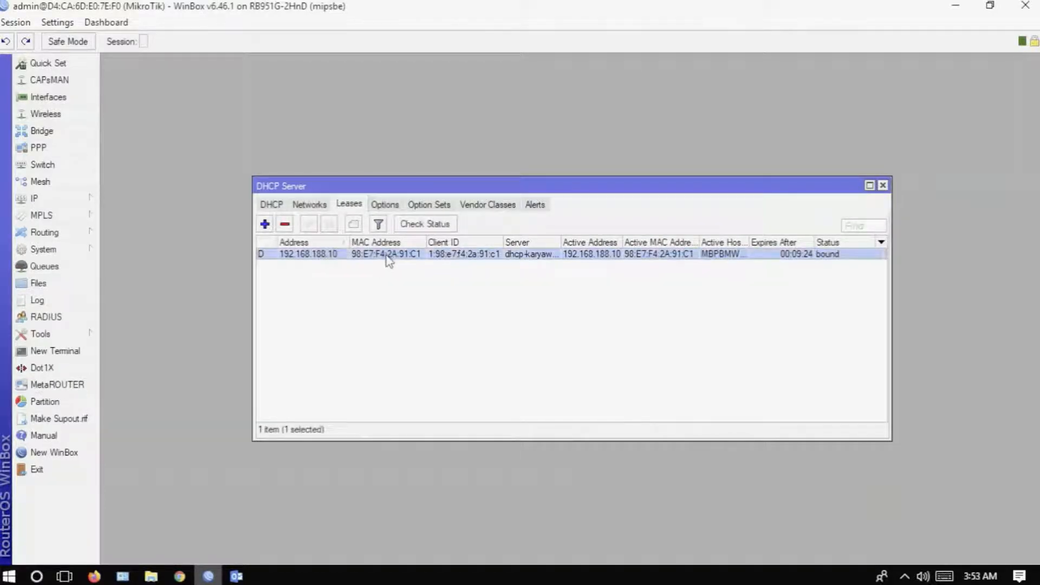
# Step: Switch to Network Connections and review the Ethernet adapter's IPv4 details, closing the leftover WinBox login window and the status dialogs
pyautogui.click(64, 577)
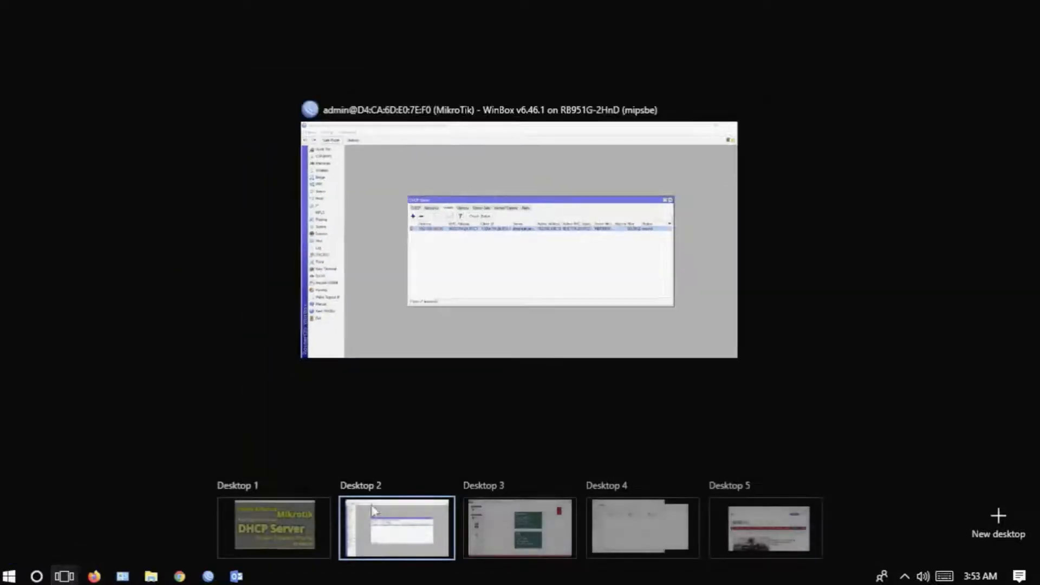
pyautogui.click(632, 534)
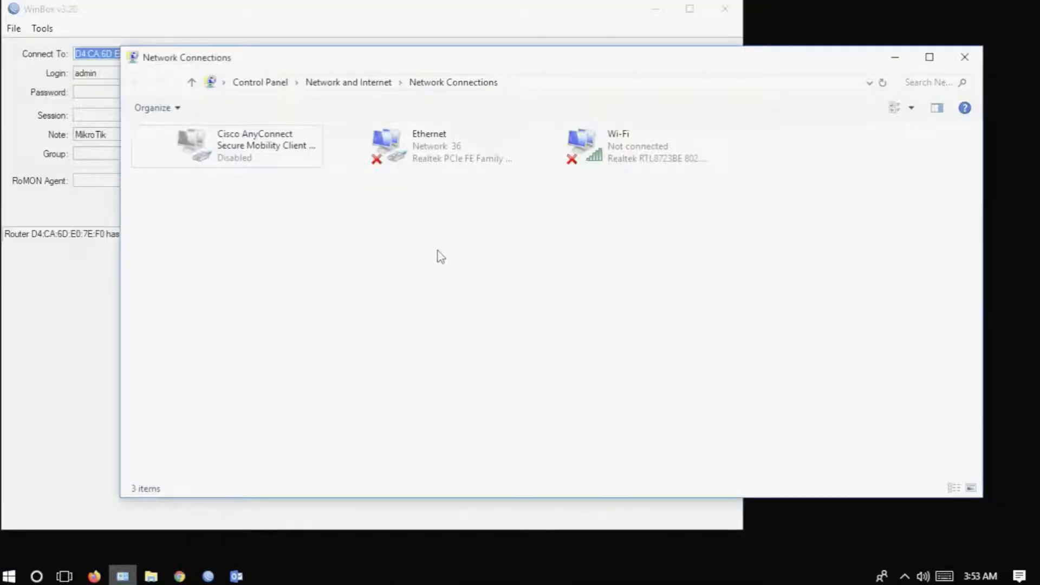
pyautogui.doubleClick(422, 158)
pyautogui.click(440, 281)
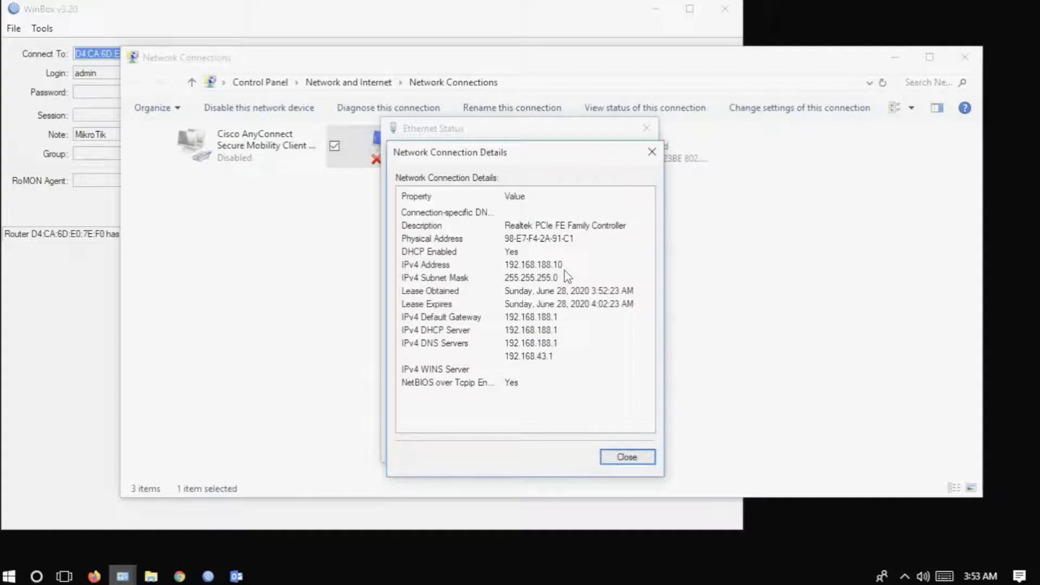
pyautogui.click(484, 34)
pyautogui.click(627, 210)
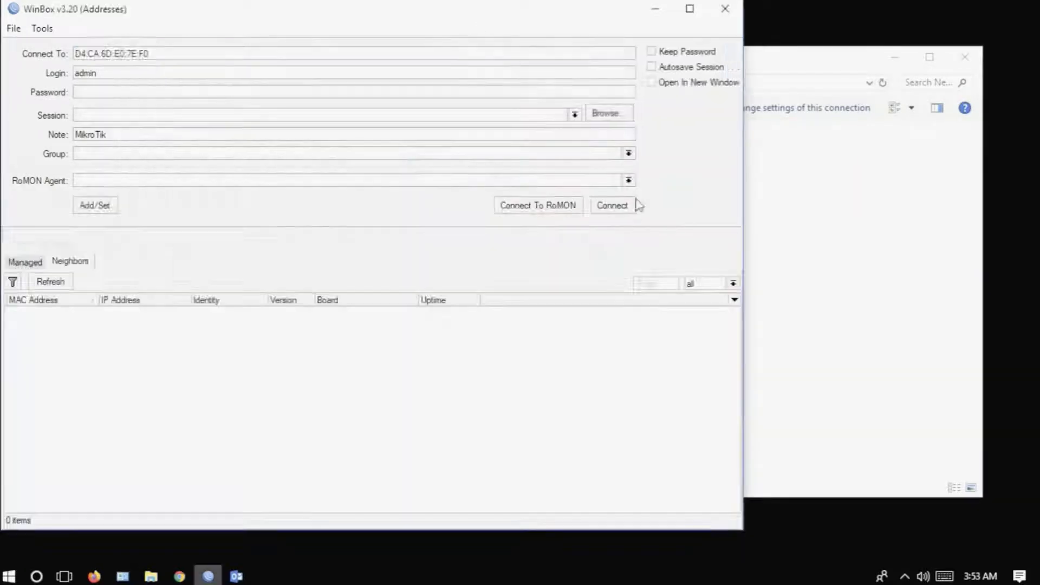
pyautogui.click(725, 9)
pyautogui.click(624, 459)
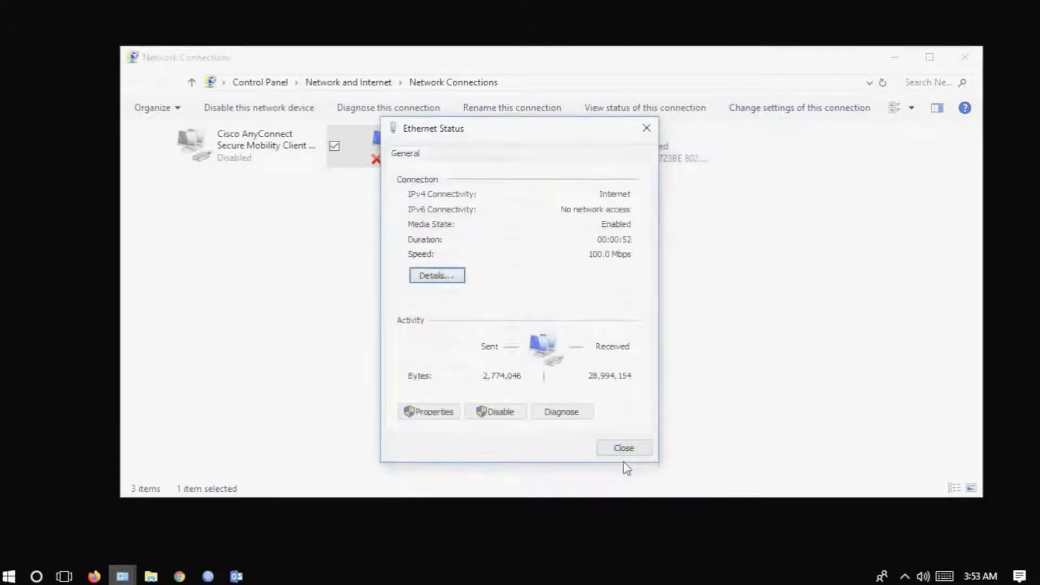
pyautogui.click(624, 449)
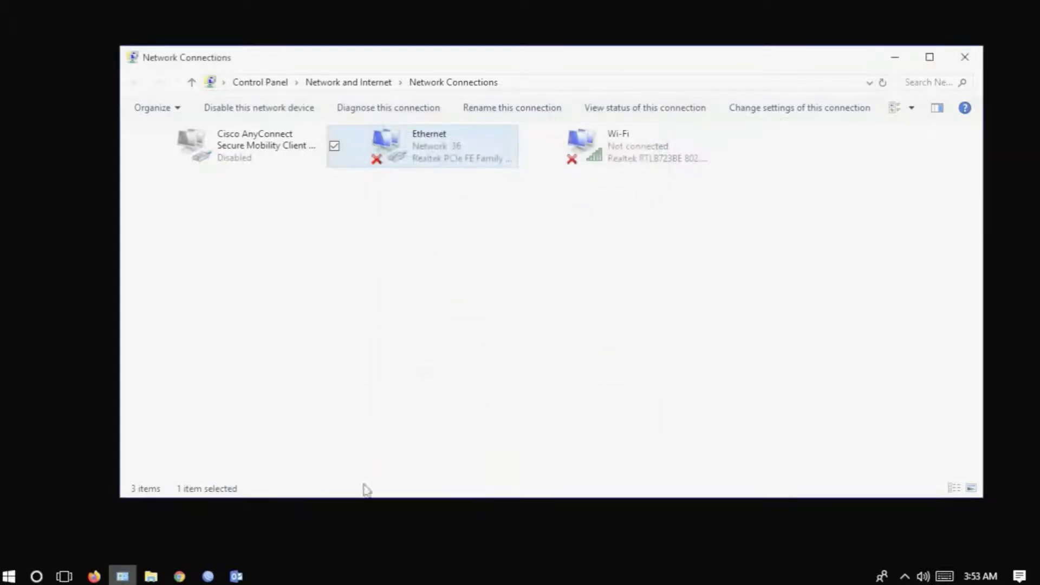
# Step: Return to WinBox and examine the client's DHCP lease, narrowing the Address column slightly
pyautogui.click(64, 576)
pyautogui.click(350, 511)
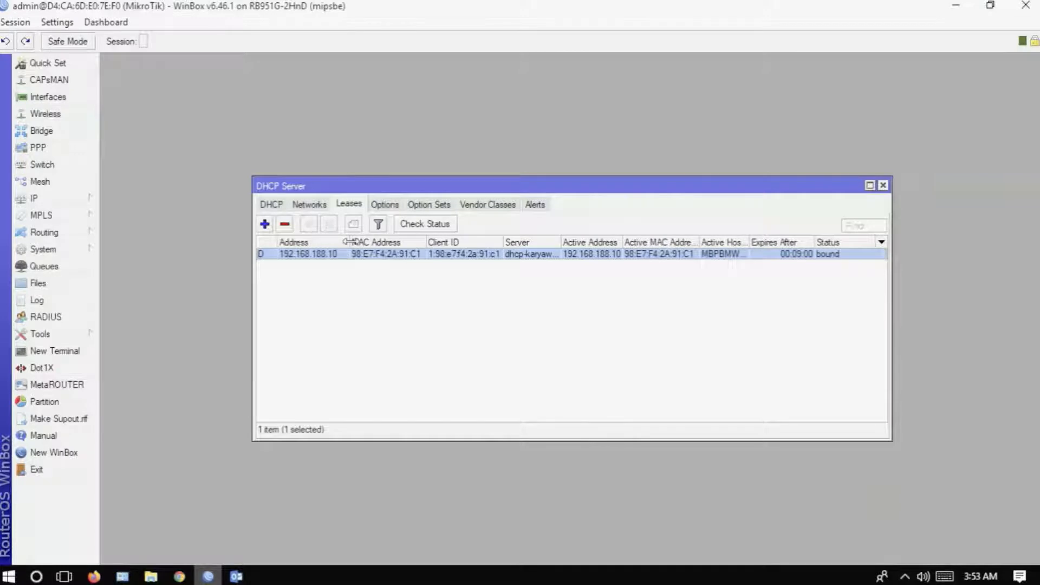
pyautogui.moveTo(347, 242); pyautogui.dragTo(343, 242)
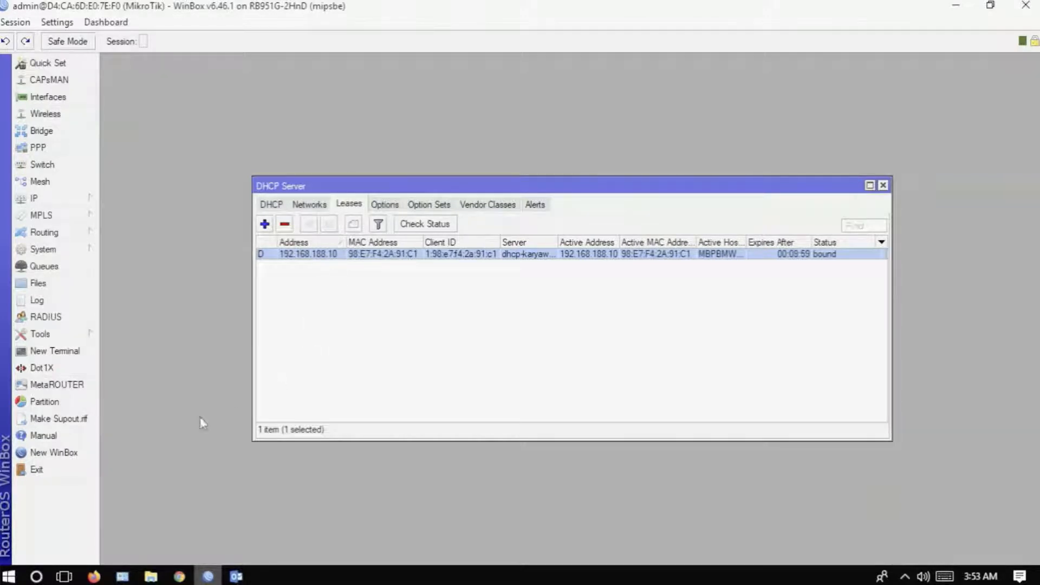
# Step: Switch to Chrome and browse detikoto's MOBIL page to test the client's internet access
pyautogui.click(64, 576)
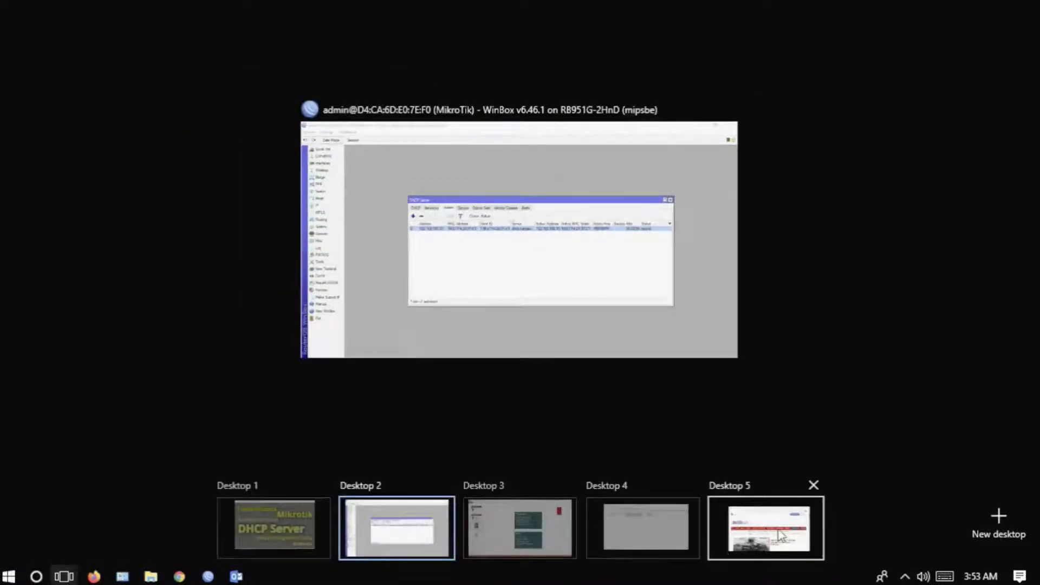
pyautogui.click(773, 524)
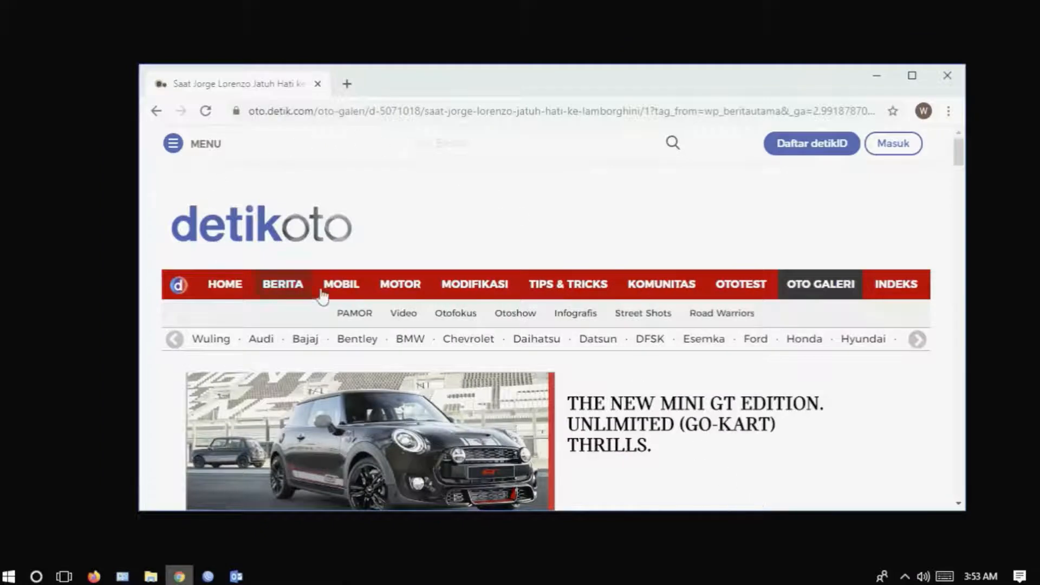
pyautogui.click(342, 293)
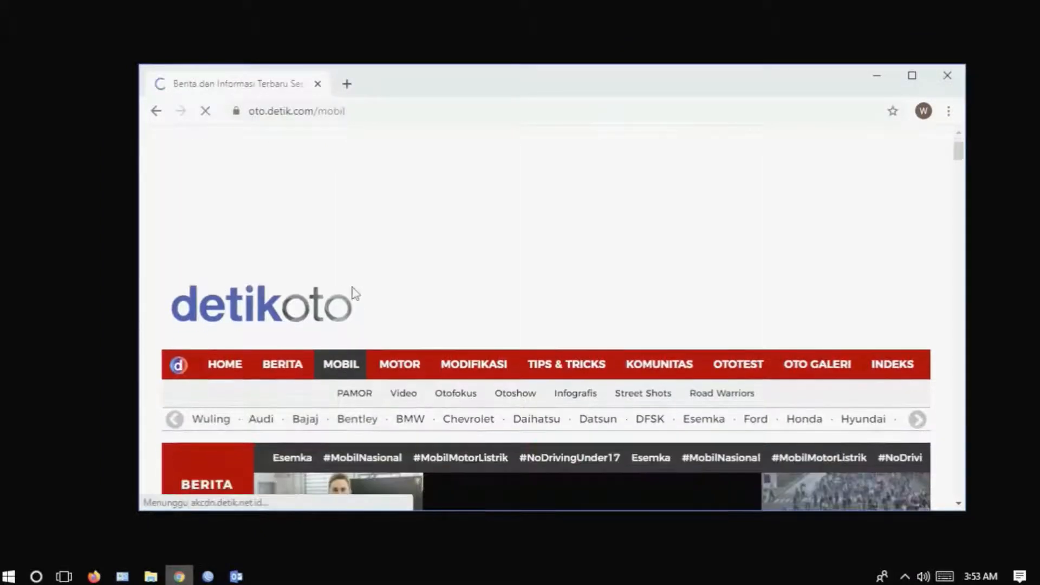
pyautogui.scroll(-4, 356, 287)
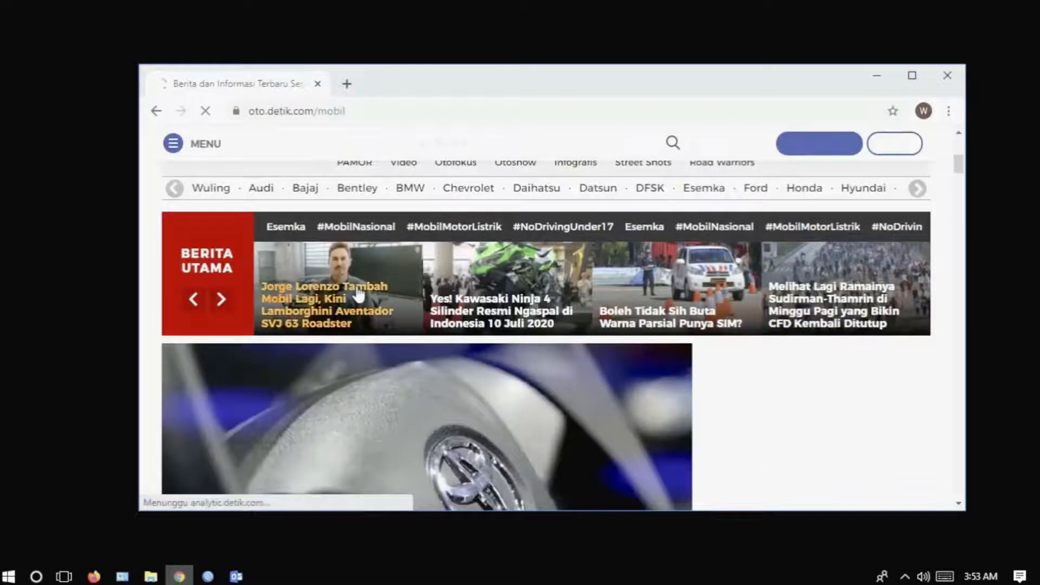
pyautogui.scroll(-3, 359, 294)
pyautogui.scroll(-3, 367, 292)
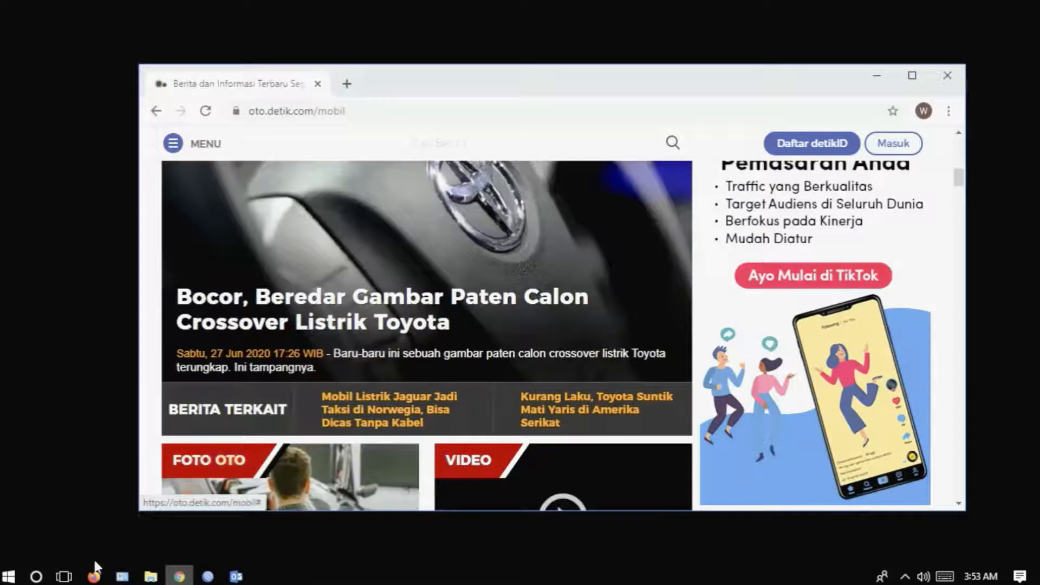
# Step: Switch to the Bahan.pptx slide and select the "Pool = Static Only" line under Karyawan to review that requirement
pyautogui.click(69, 580)
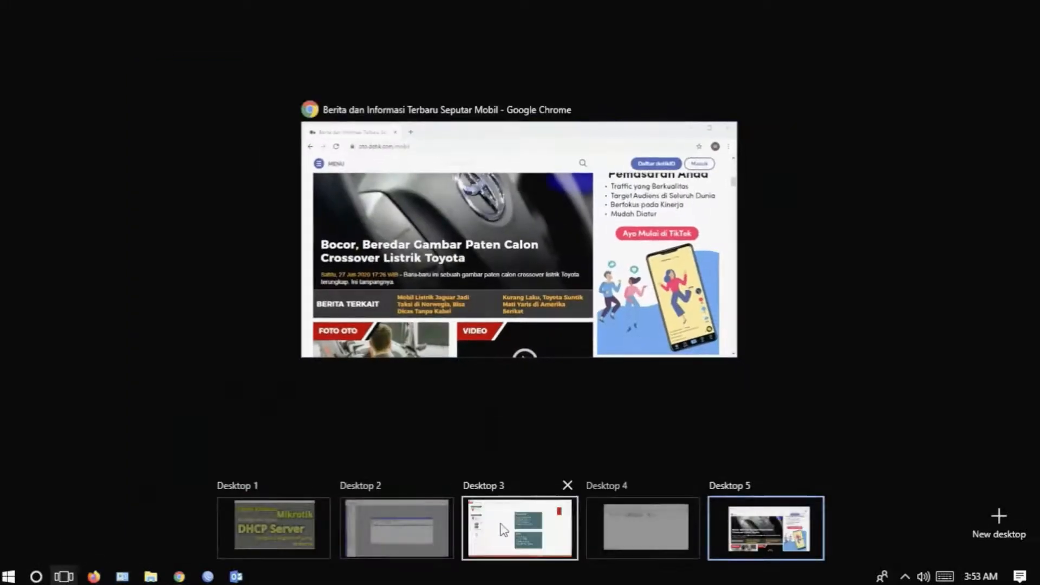
pyautogui.click(504, 530)
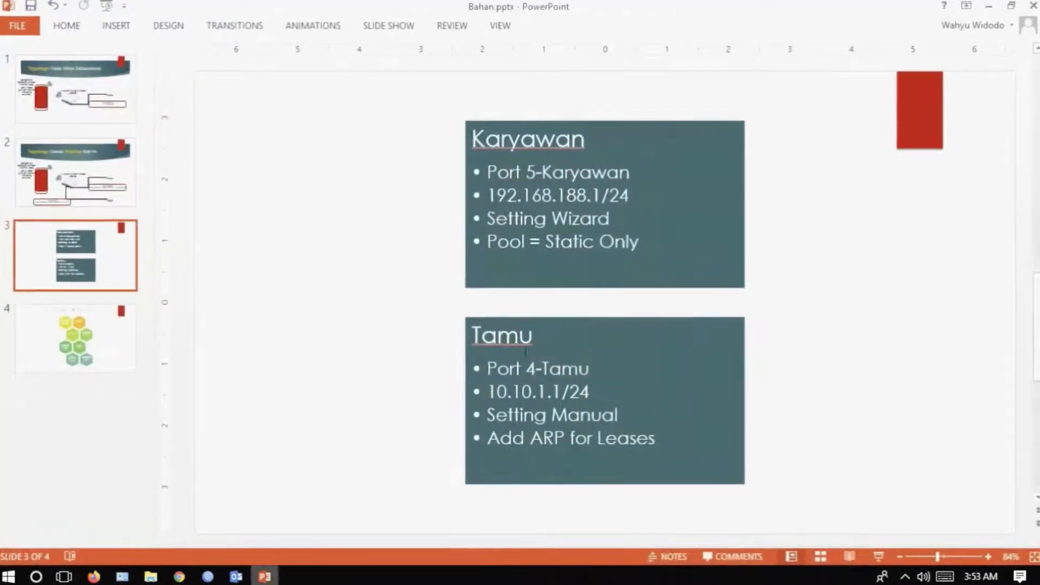
pyautogui.moveTo(639, 242); pyautogui.dragTo(487, 242)
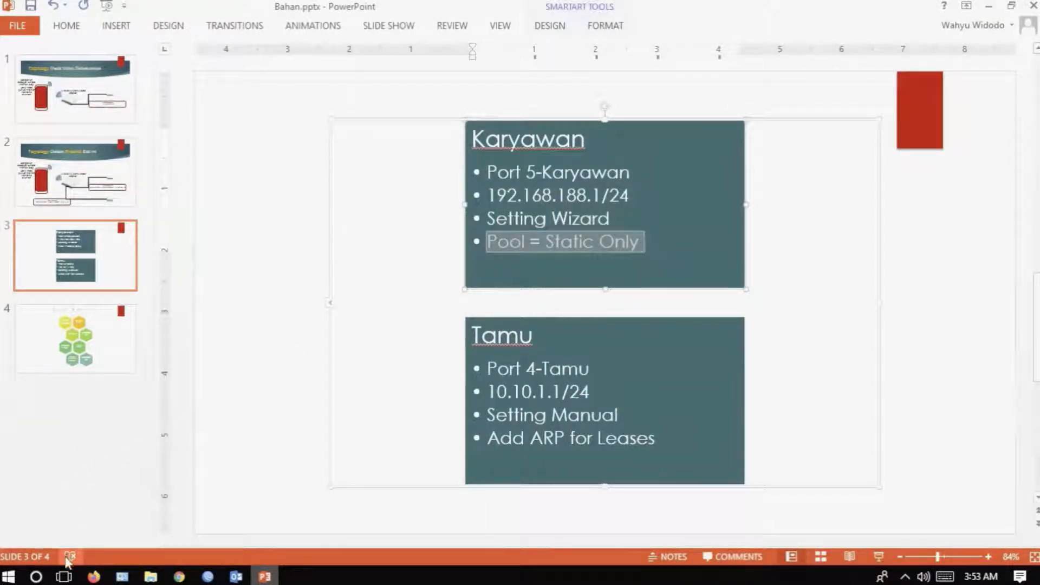
# Step: Return to WinBox and set the dhcp-karyawan server's address pool to static-only
pyautogui.click(64, 576)
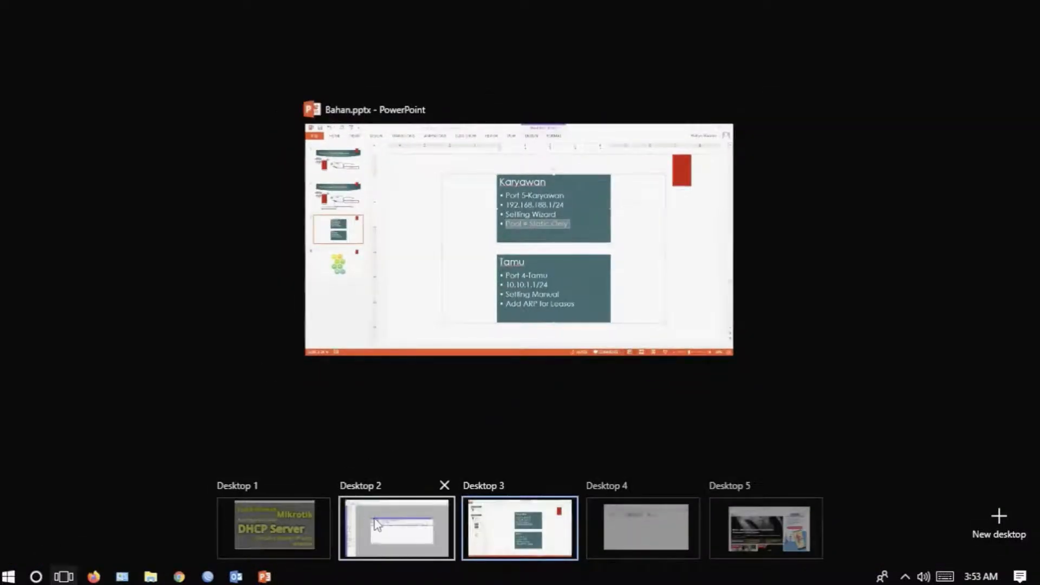
pyautogui.click(378, 520)
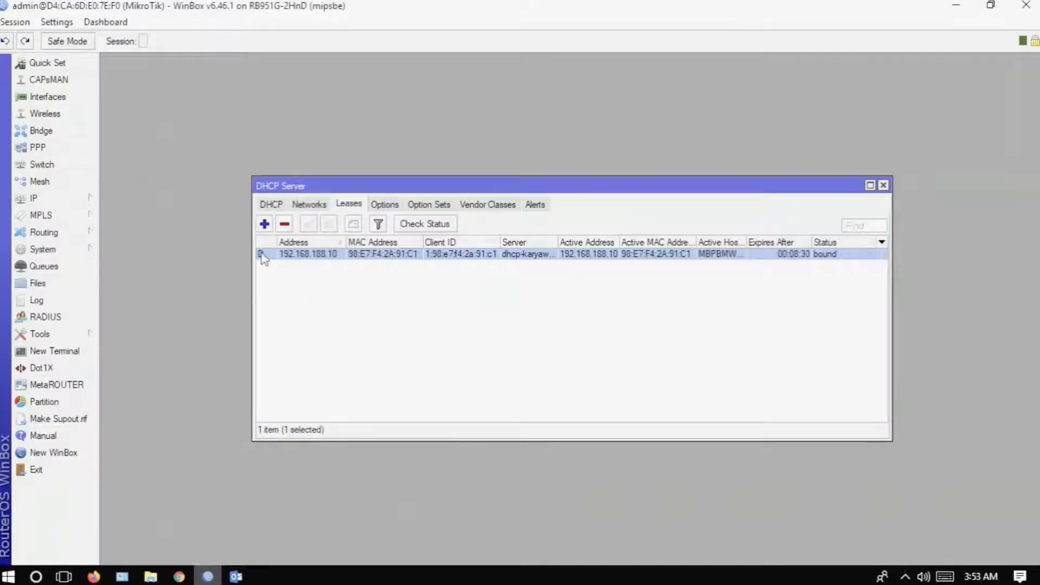
pyautogui.moveTo(262, 257)
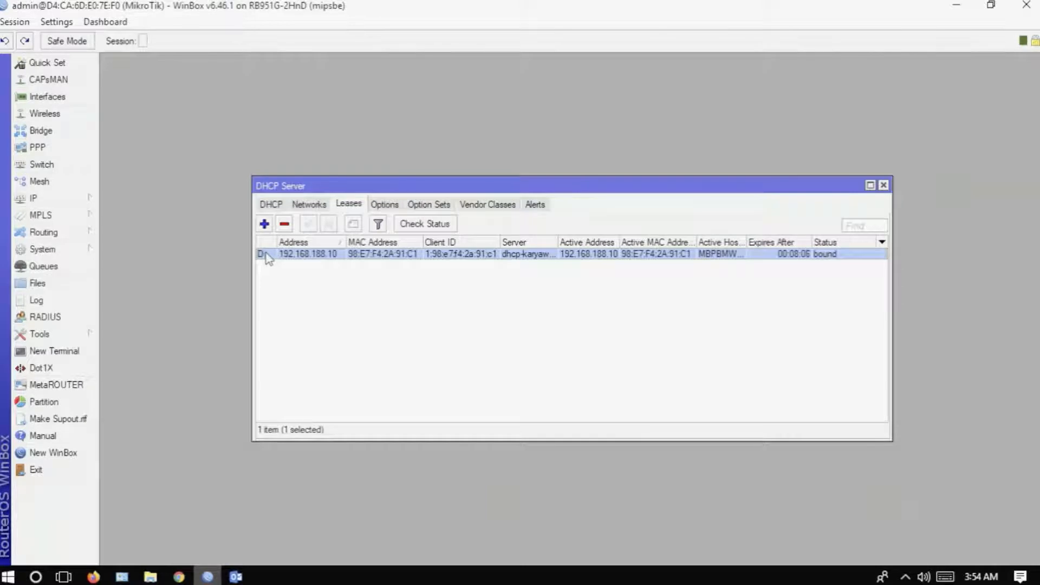
pyautogui.click(270, 204)
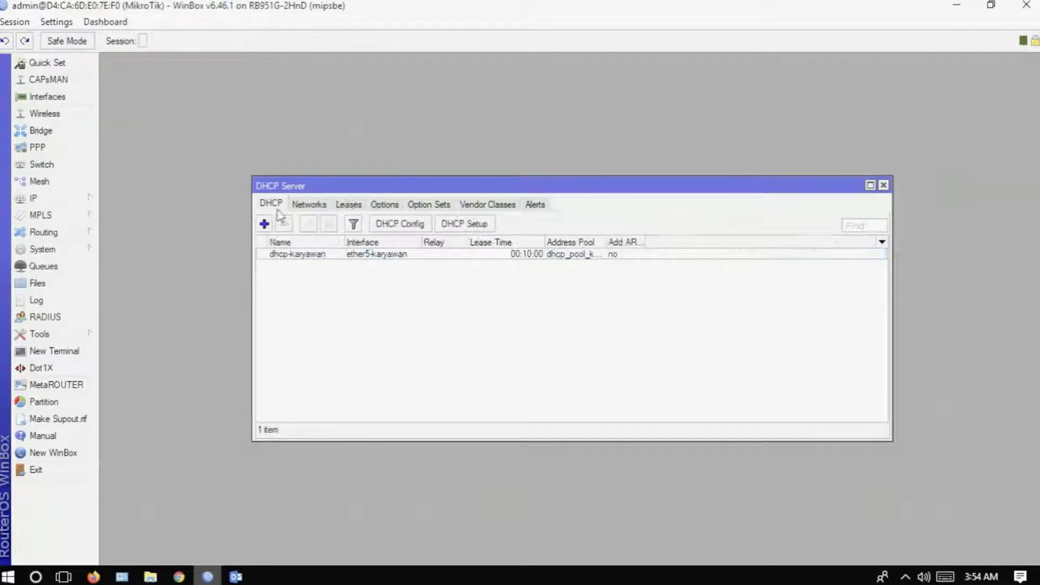
pyautogui.doubleClick(292, 256)
pyautogui.click(629, 254)
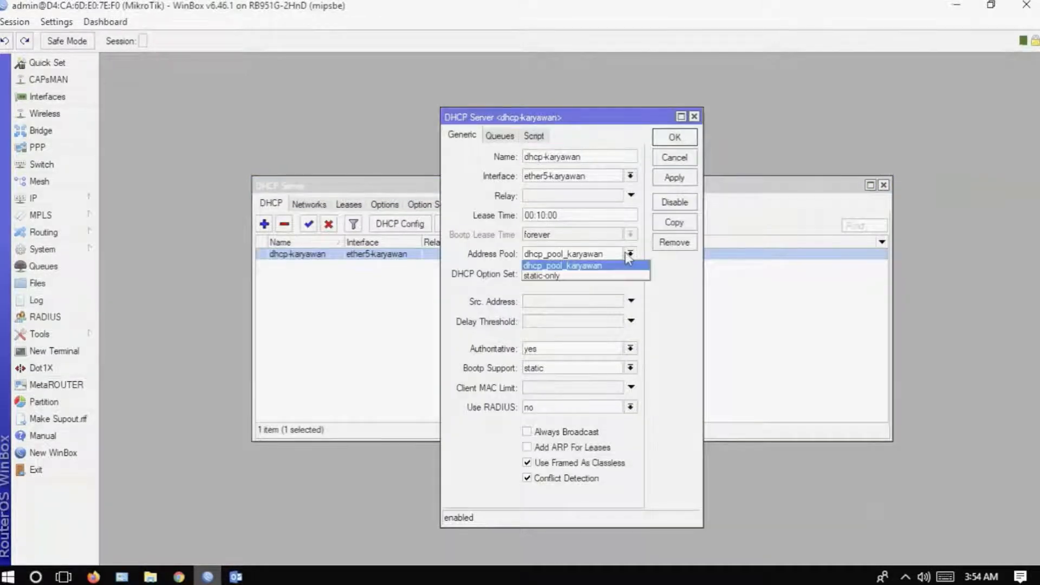
pyautogui.click(544, 277)
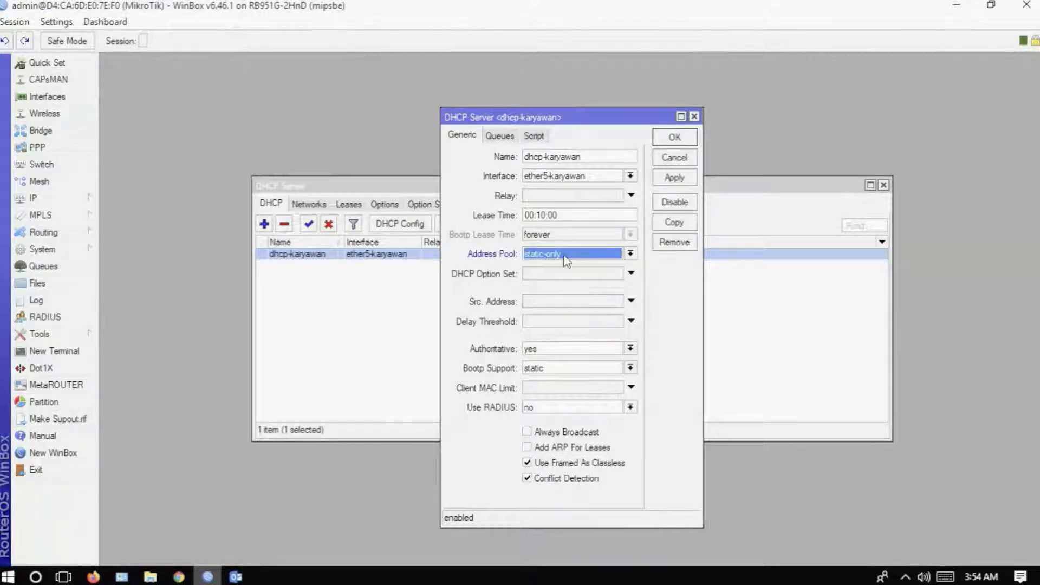
pyautogui.click(678, 179)
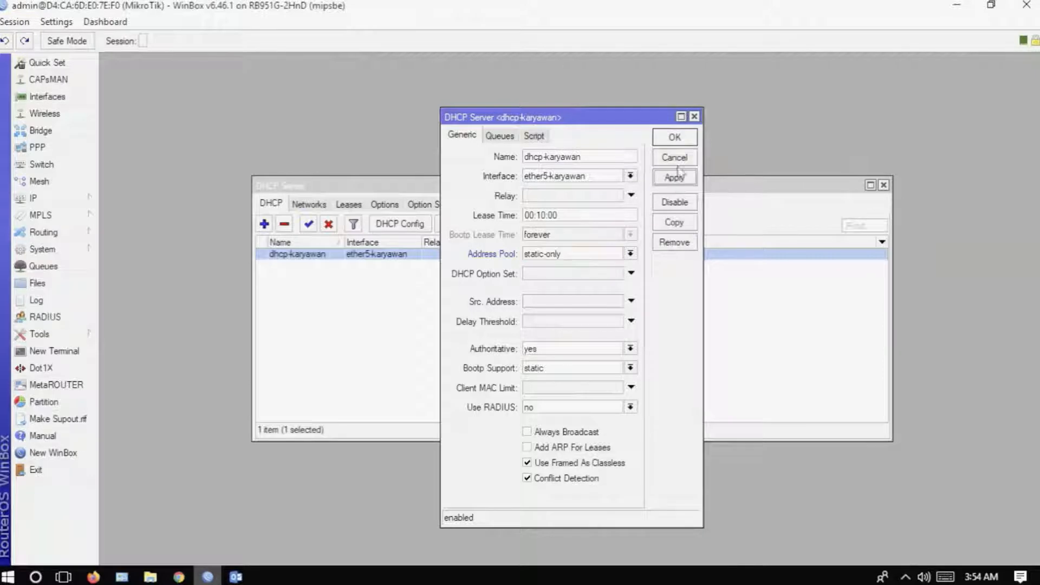
pyautogui.click(674, 138)
# Step: Remove the client's dynamic lease from the DHCP server's leases list
pyautogui.click(348, 204)
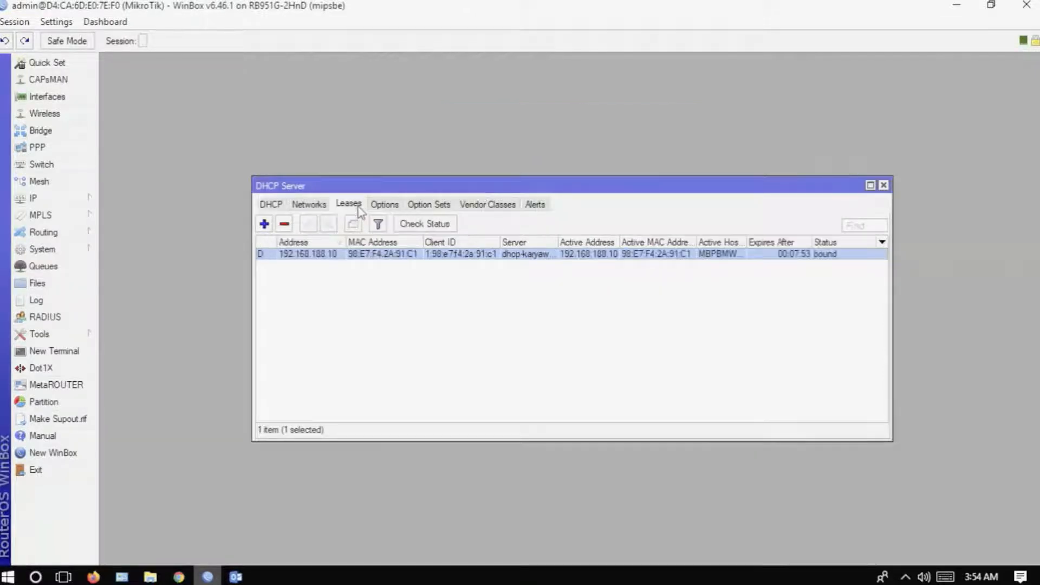
pyautogui.click(284, 225)
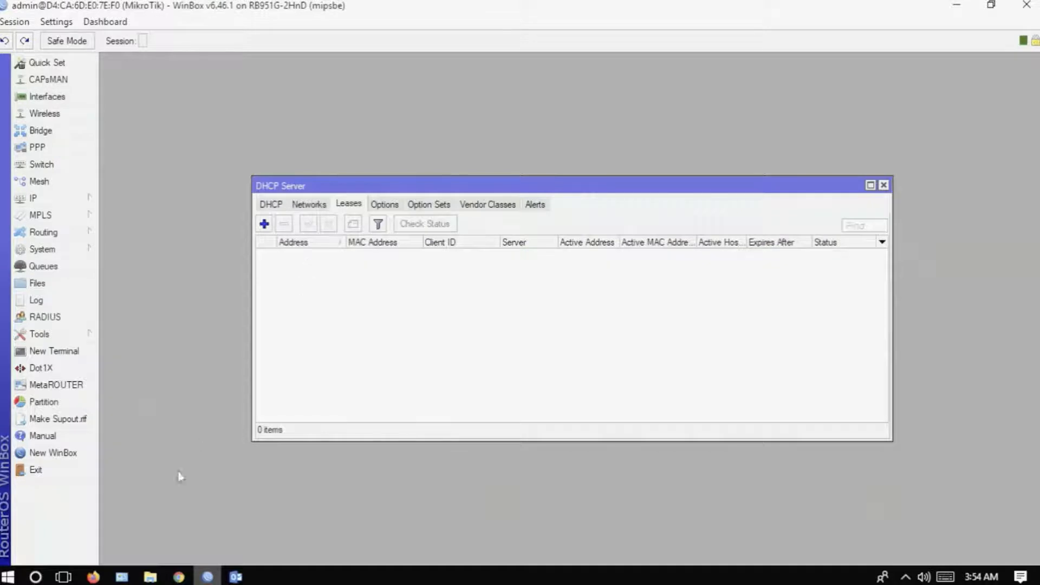
# Step: Switch to Network Connections to check the Ethernet adapter's connection state, and return to WinBox
pyautogui.click(63, 576)
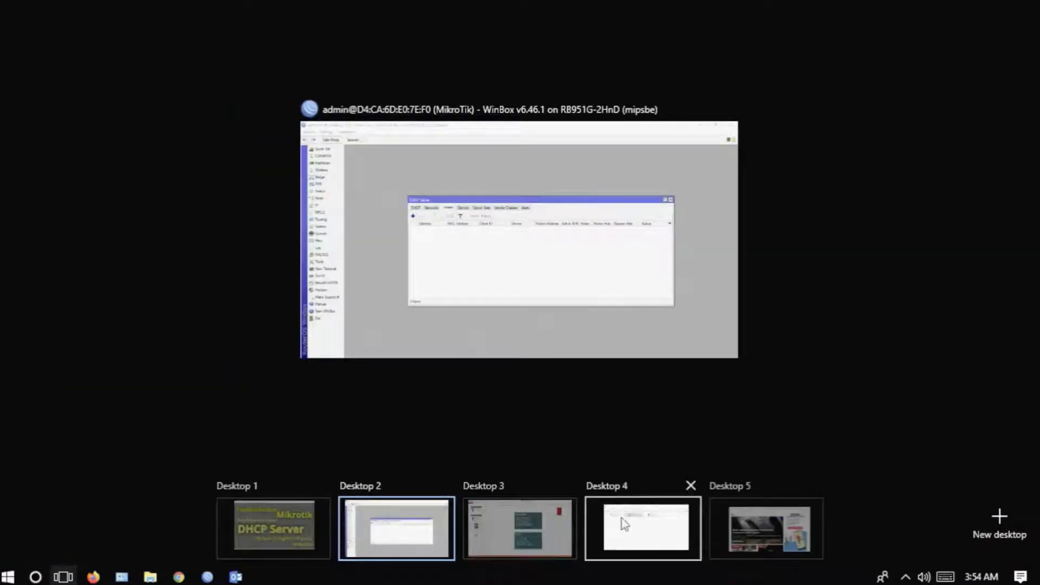
pyautogui.click(625, 524)
pyautogui.click(434, 285)
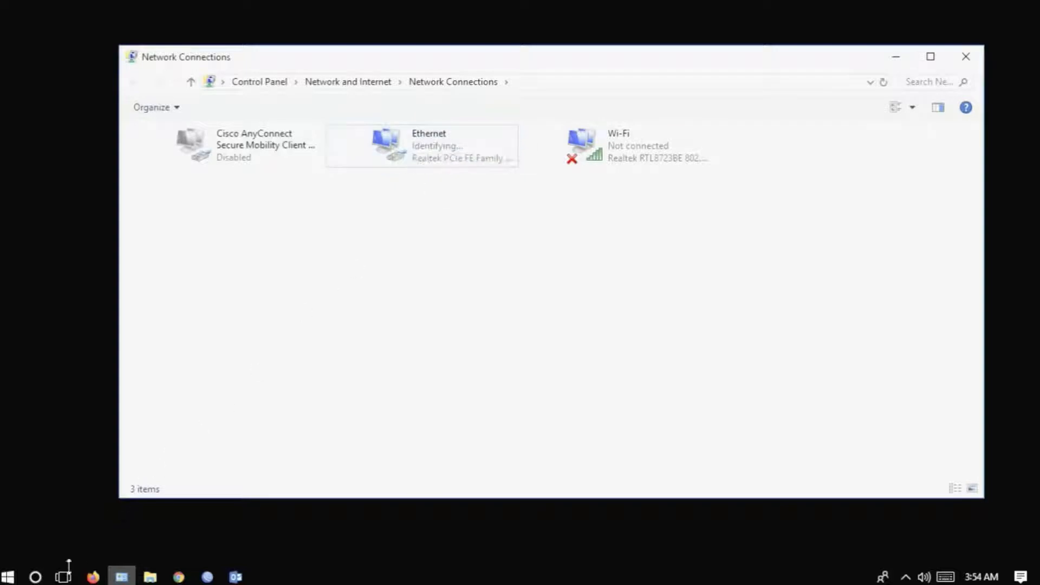
pyautogui.click(63, 577)
pyautogui.click(412, 519)
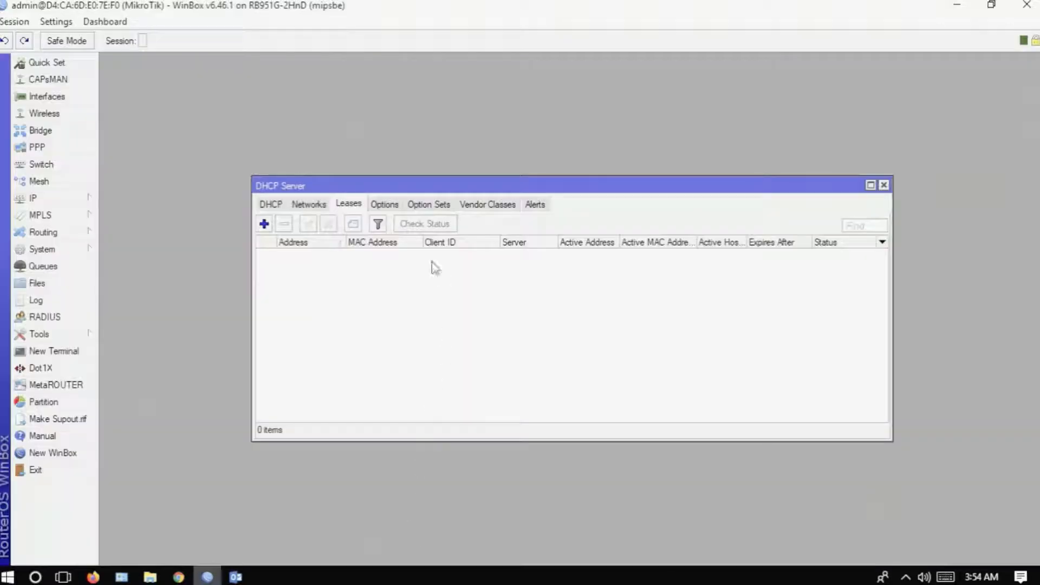
# Step: Reopen WinBox, reconnect to the MikroTik router as admin and maximize the session window
pyautogui.click(280, 205)
pyautogui.press('ctrl+super+Right')
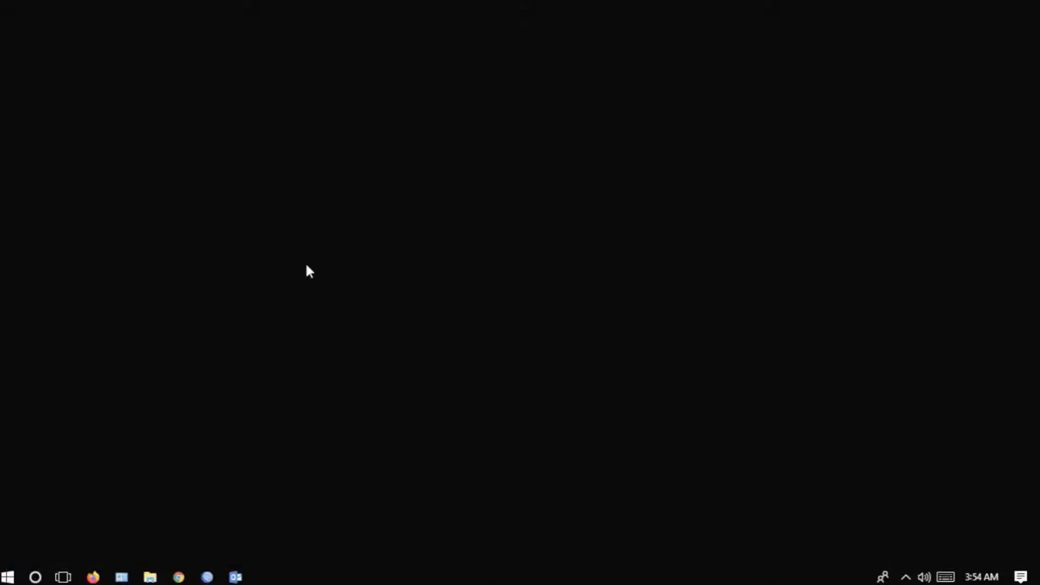
pyautogui.click(205, 573)
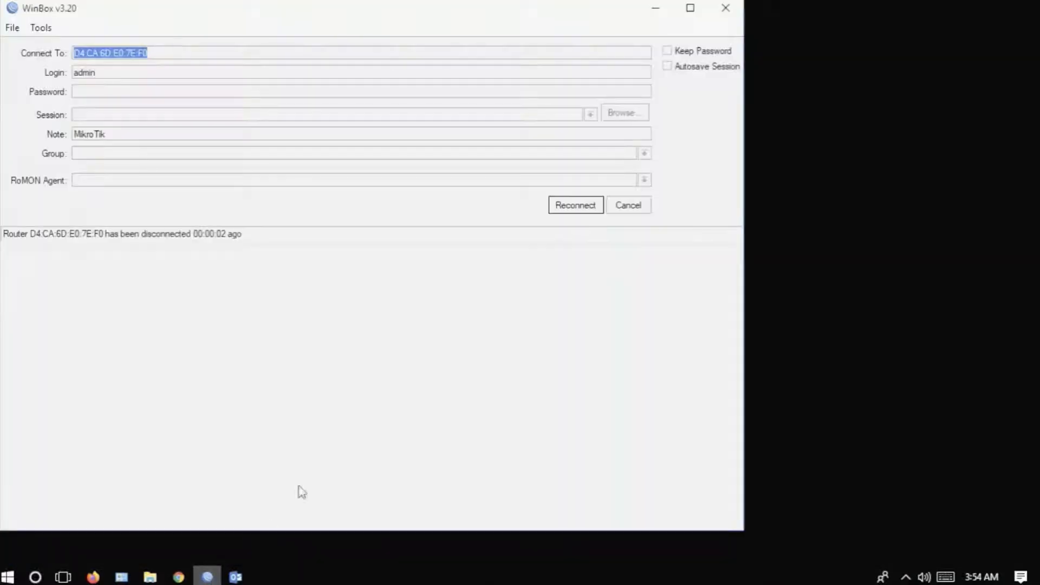
pyautogui.click(577, 206)
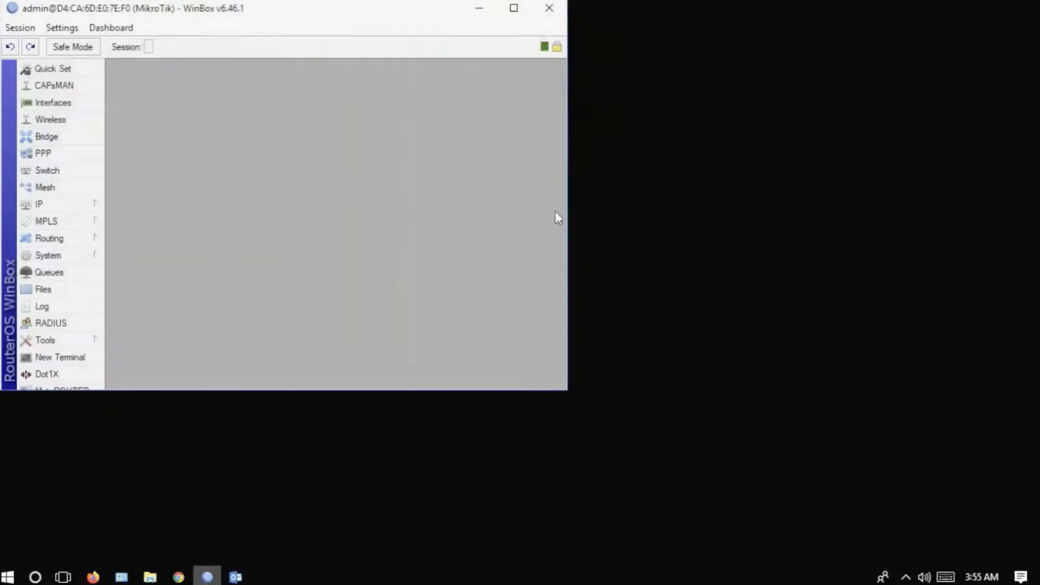
pyautogui.click(514, 7)
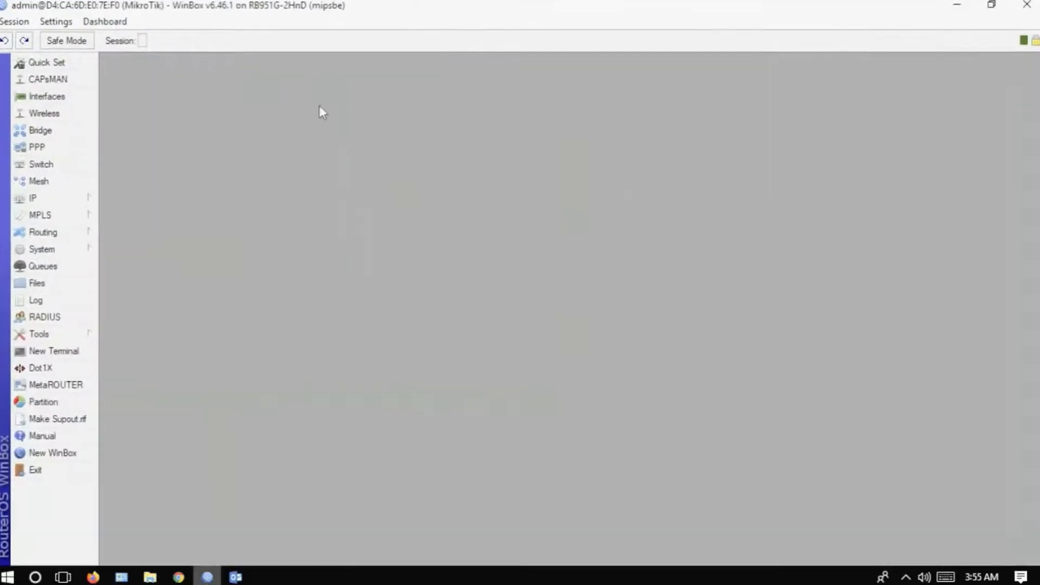
# Step: Open the DHCP server's leases list and start a new lease, moving to its MAC address
pyautogui.click(87, 198)
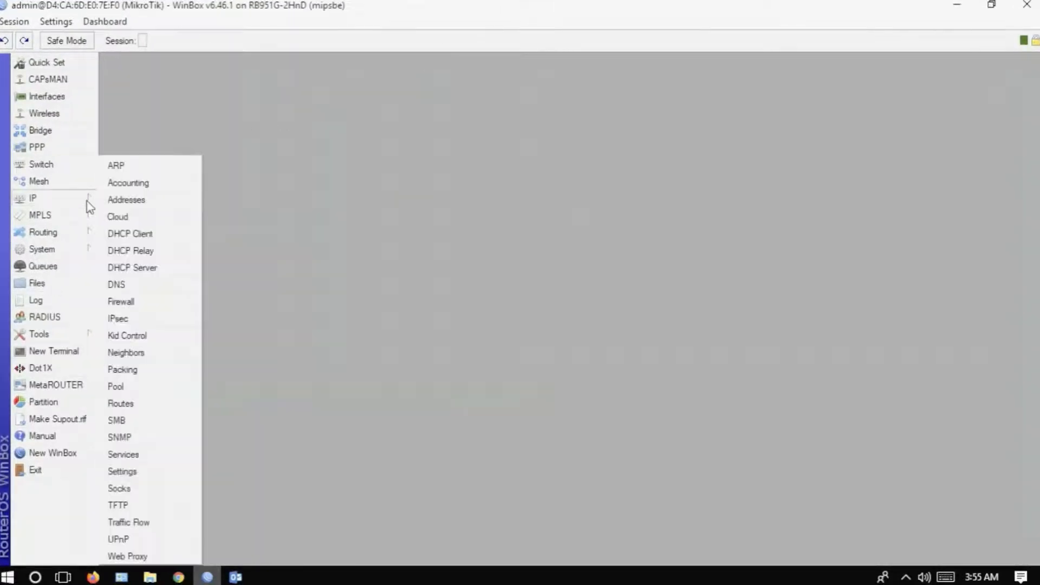
pyautogui.click(178, 271)
pyautogui.click(352, 205)
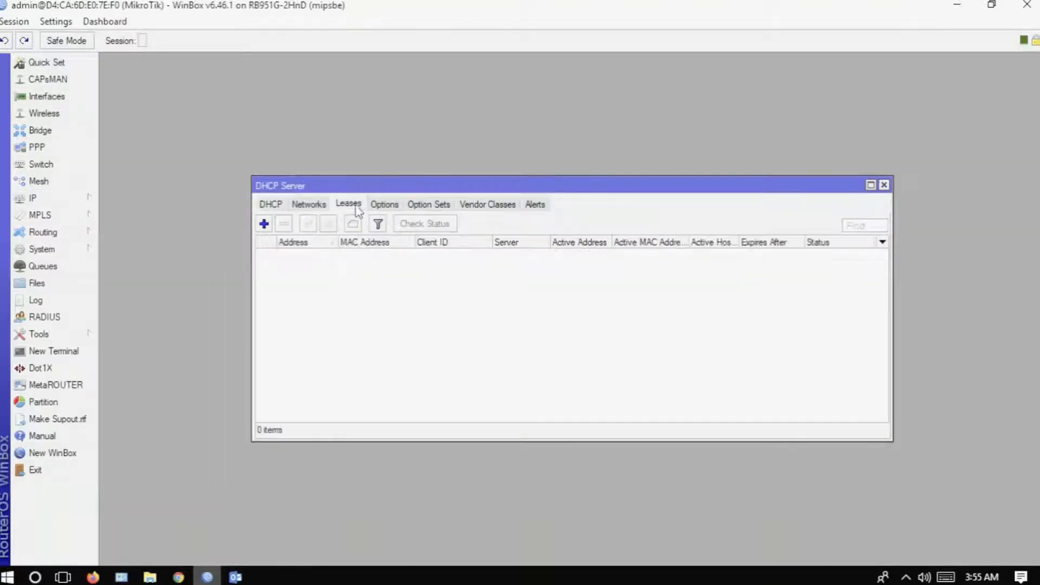
pyautogui.click(264, 224)
pyautogui.press('Tab')
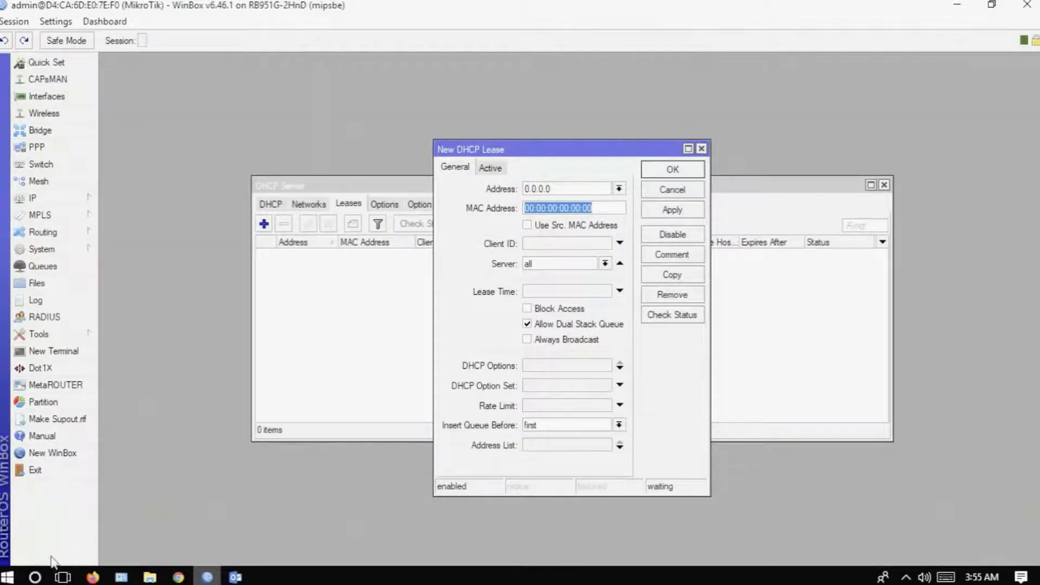
# Step: Switch to Network Connections, check the Ethernet adapter's TCP/IPv4 properties and look up its physical address in the connection details
pyautogui.click(63, 577)
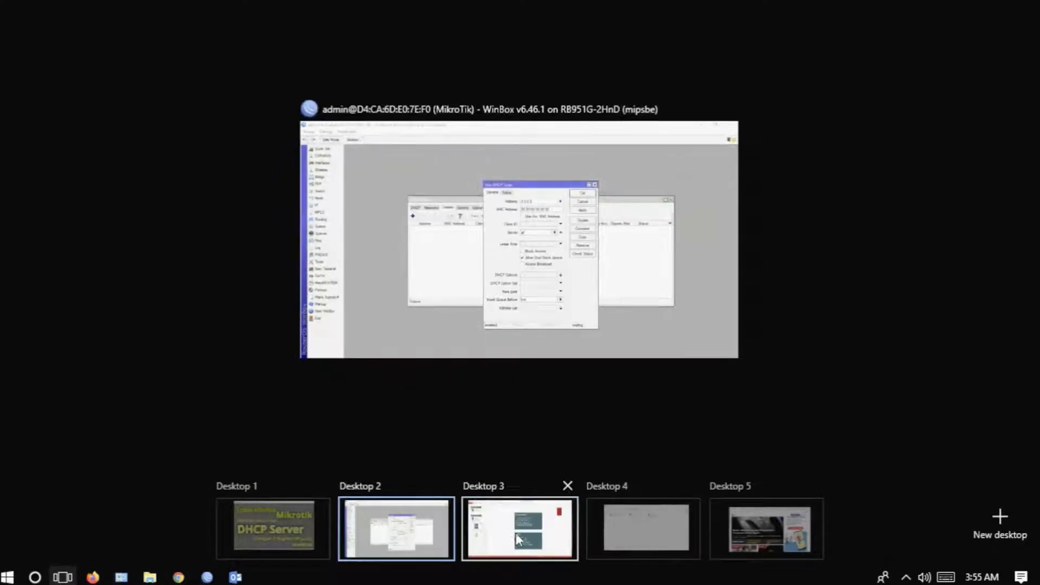
pyautogui.click(637, 533)
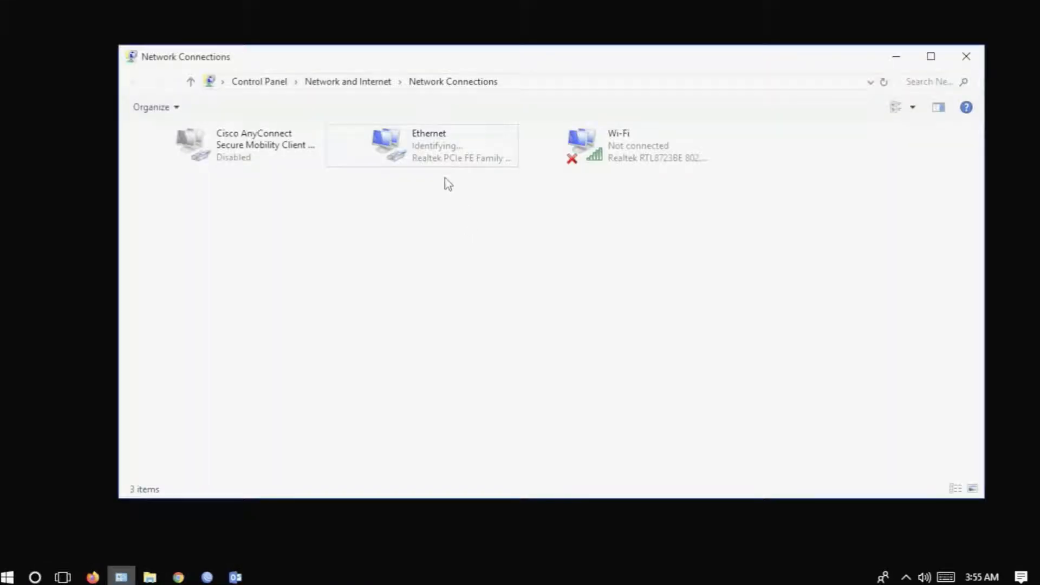
pyautogui.doubleClick(437, 160)
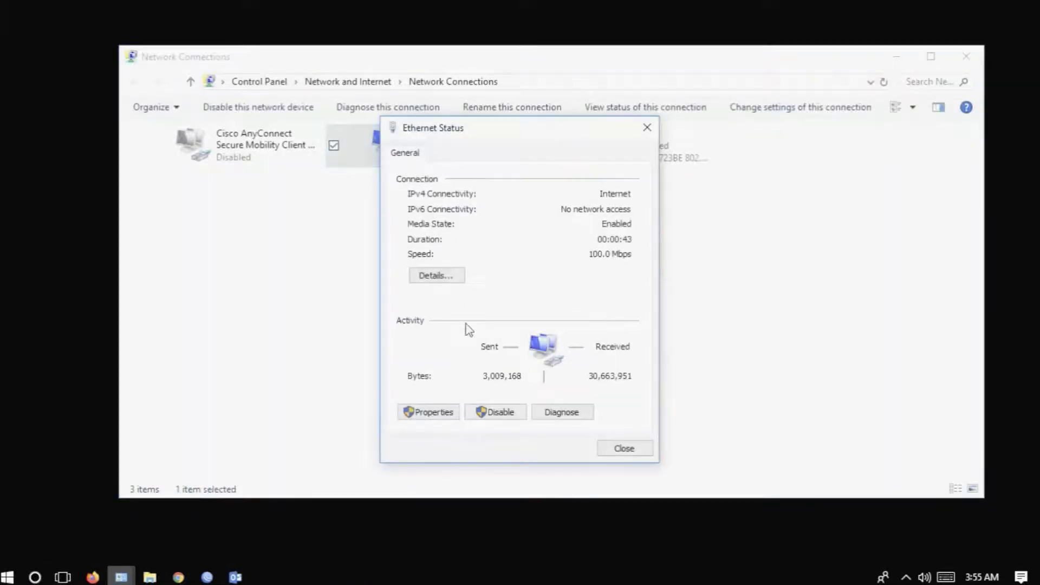
pyautogui.click(429, 413)
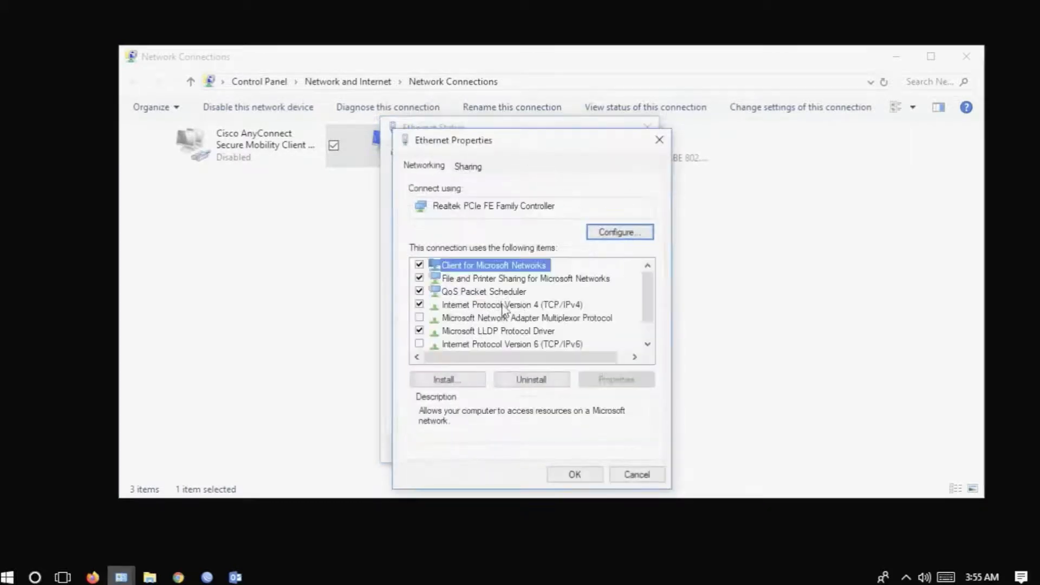
pyautogui.doubleClick(503, 305)
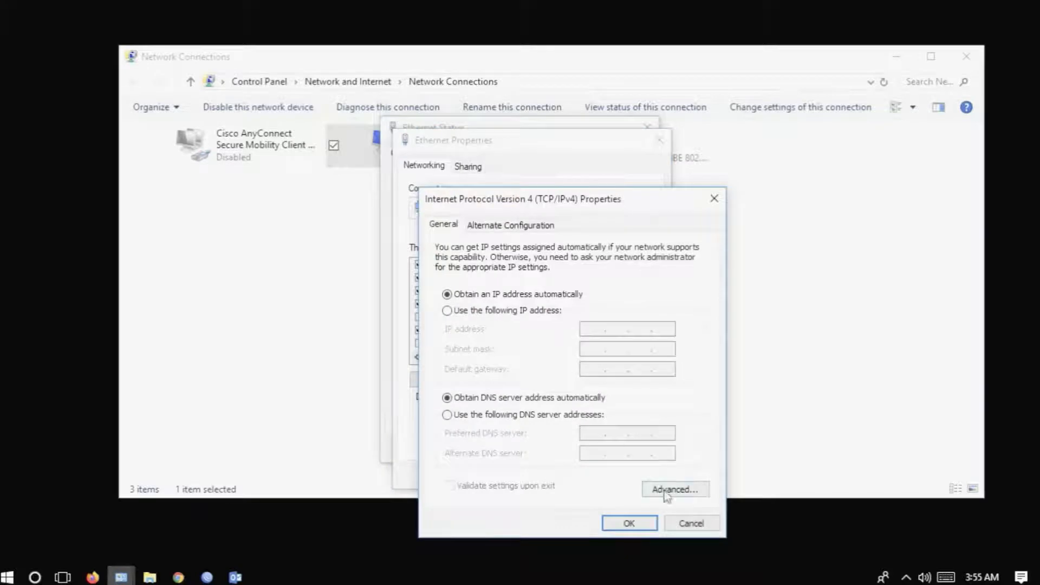
pyautogui.click(694, 525)
pyautogui.click(636, 474)
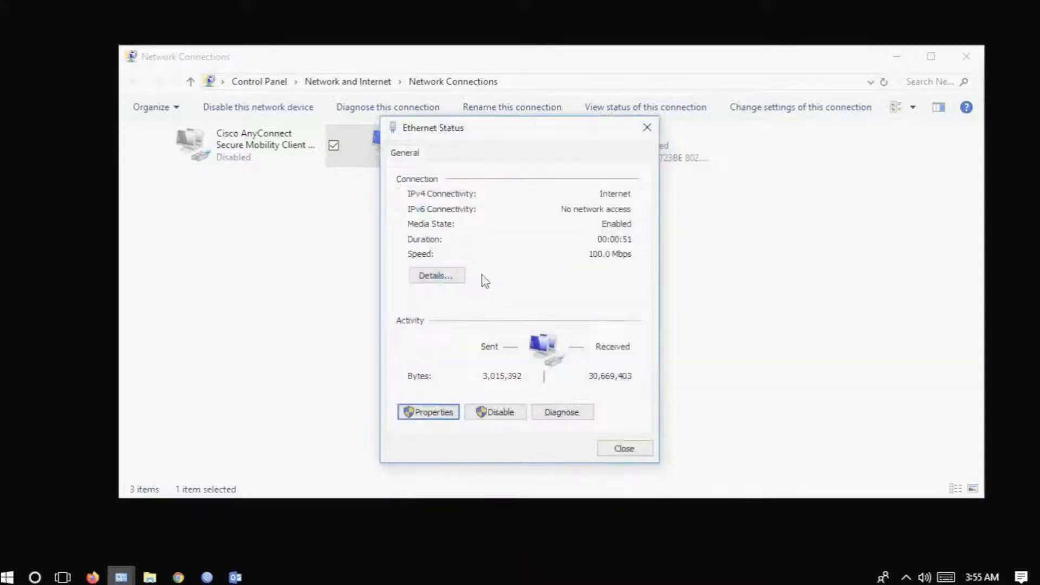
pyautogui.click(436, 276)
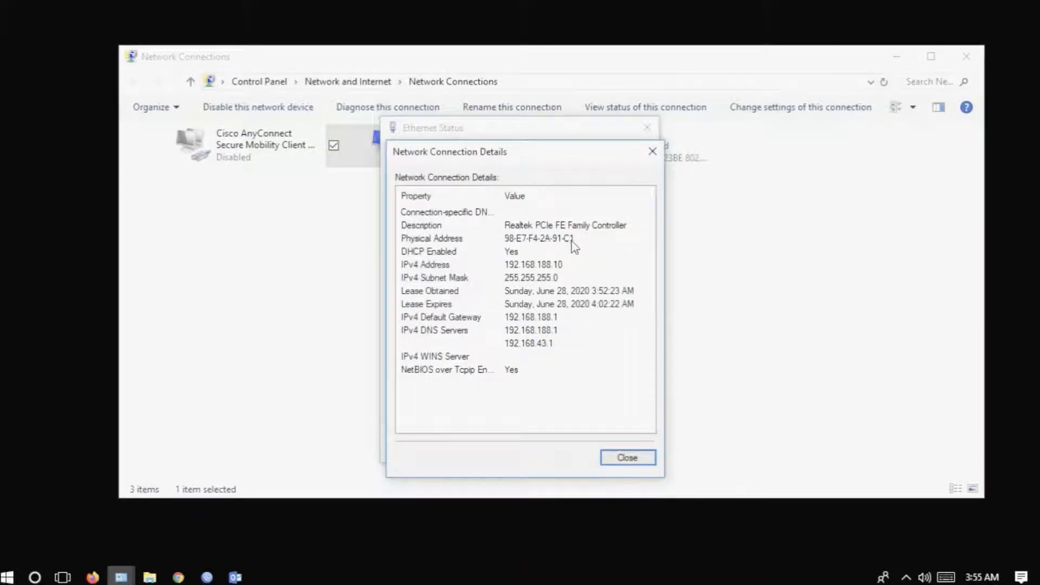
pyautogui.click(573, 242)
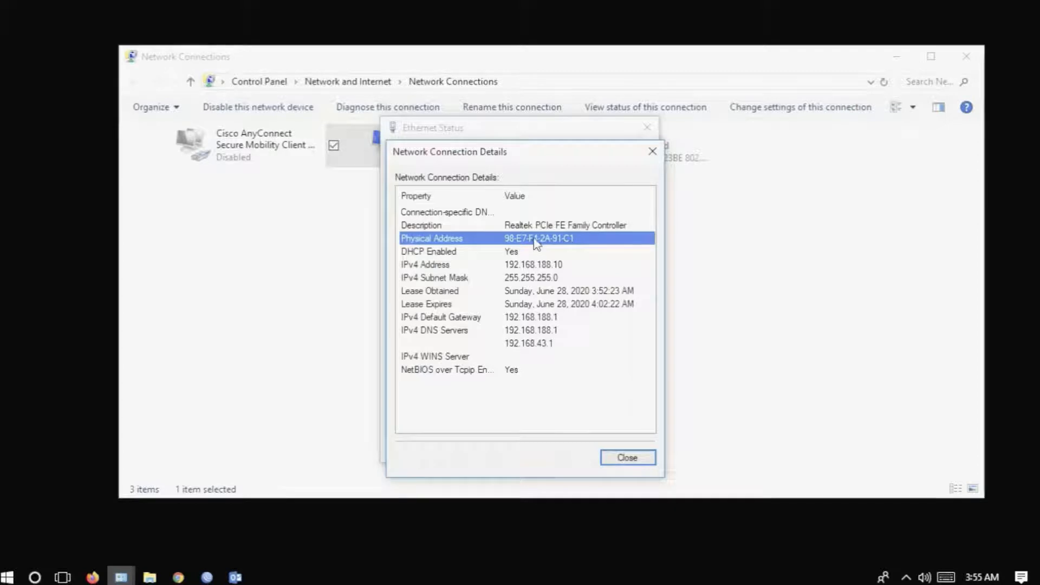
# Step: Return to WinBox and select the new lease's whole MAC address for replacement
pyautogui.click(63, 577)
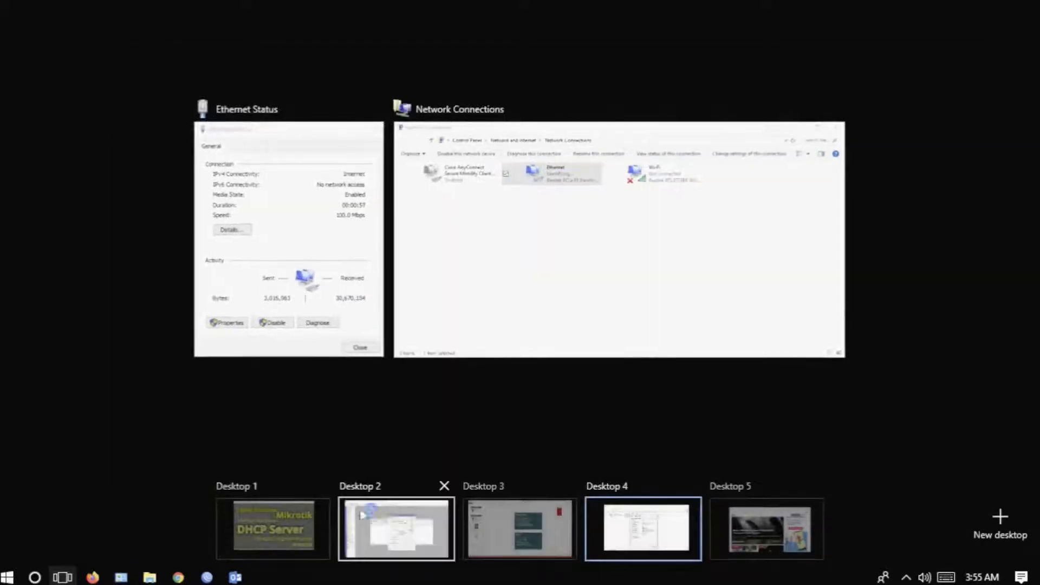
pyautogui.click(379, 528)
pyautogui.click(603, 208)
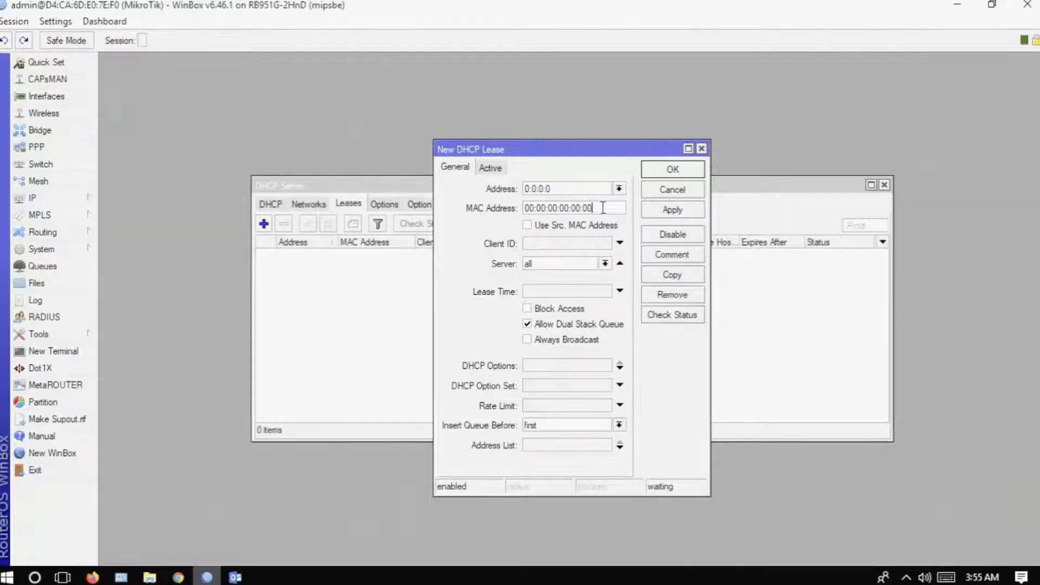
pyautogui.moveTo(603, 208); pyautogui.dragTo(508, 213)
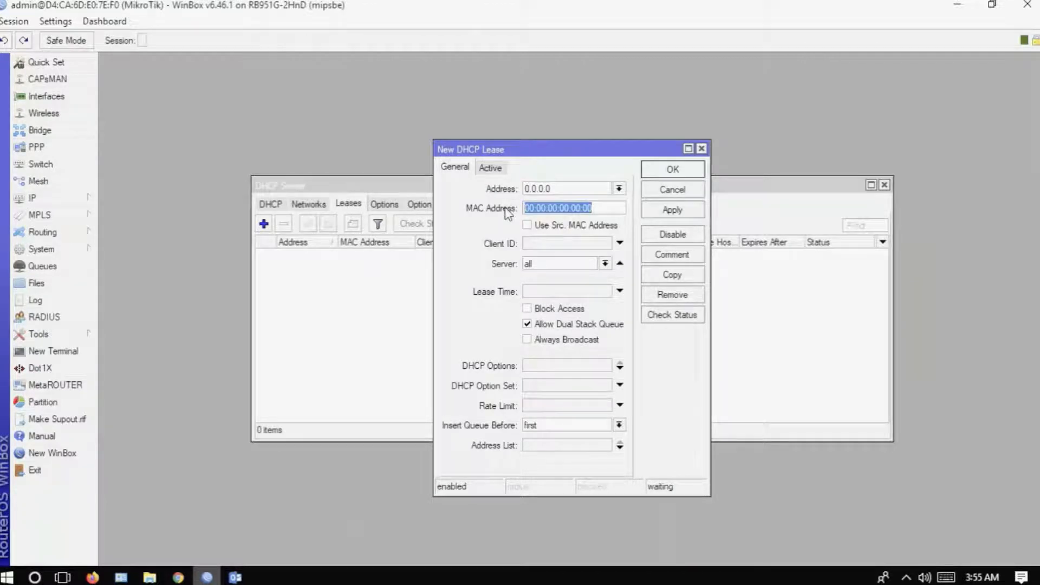
# Step: Open Command Prompt through cmd, list the network adapters' details and copy the Ethernet adapter's physical address
pyautogui.press('super+r')
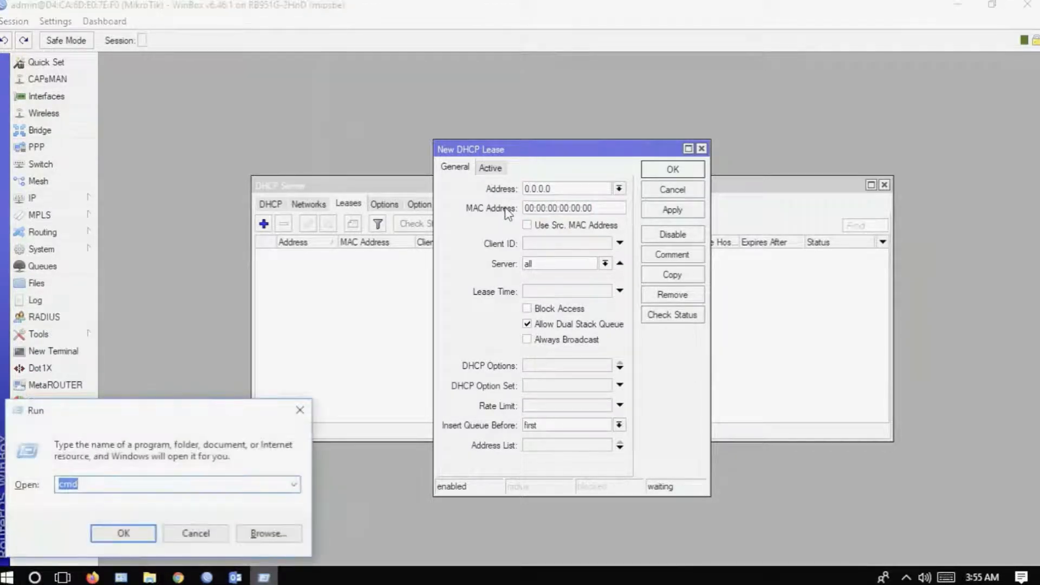
pyautogui.press('Return')
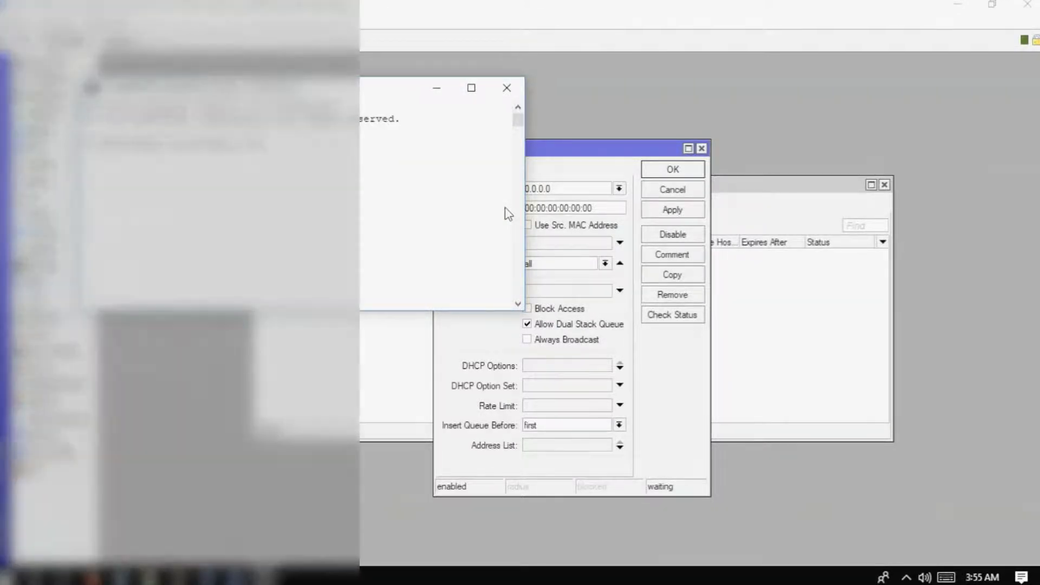
pyautogui.press('Return')
pyautogui.scroll(10, 439, 237)
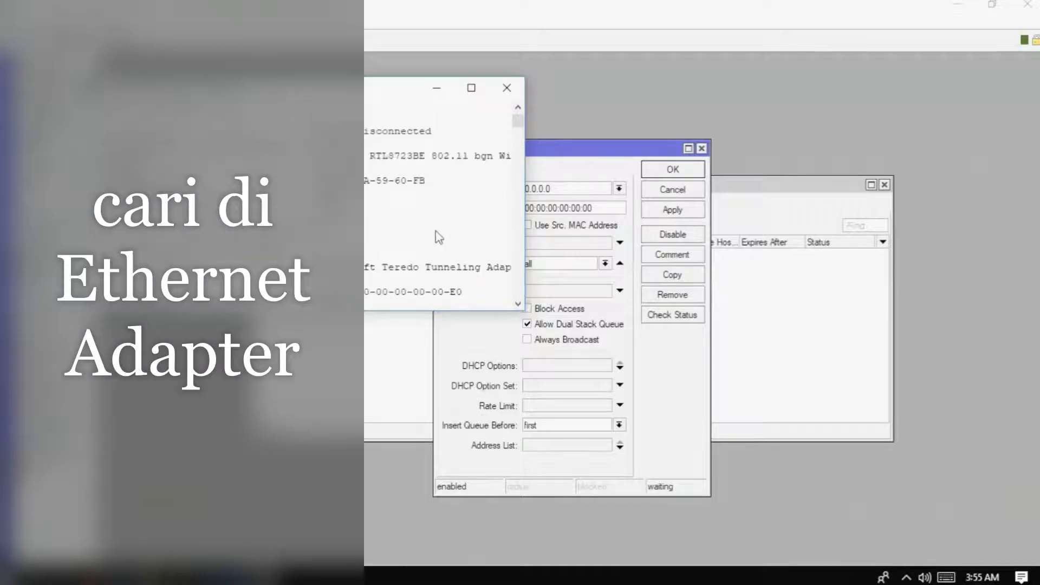
pyautogui.scroll(2, 434, 237)
pyautogui.scroll(-8, 367, 202)
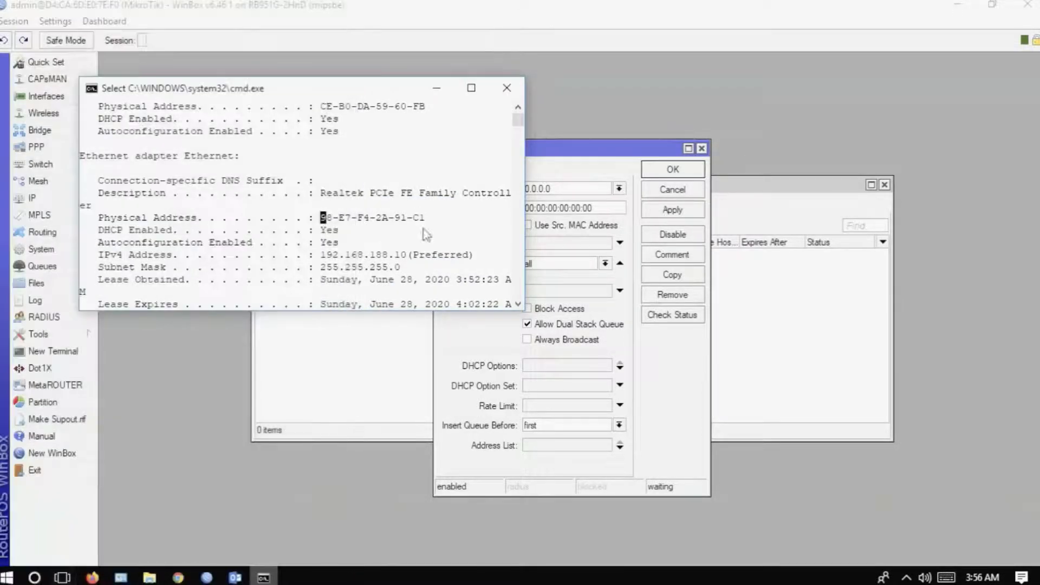
pyautogui.moveTo(428, 223); pyautogui.dragTo(325, 226)
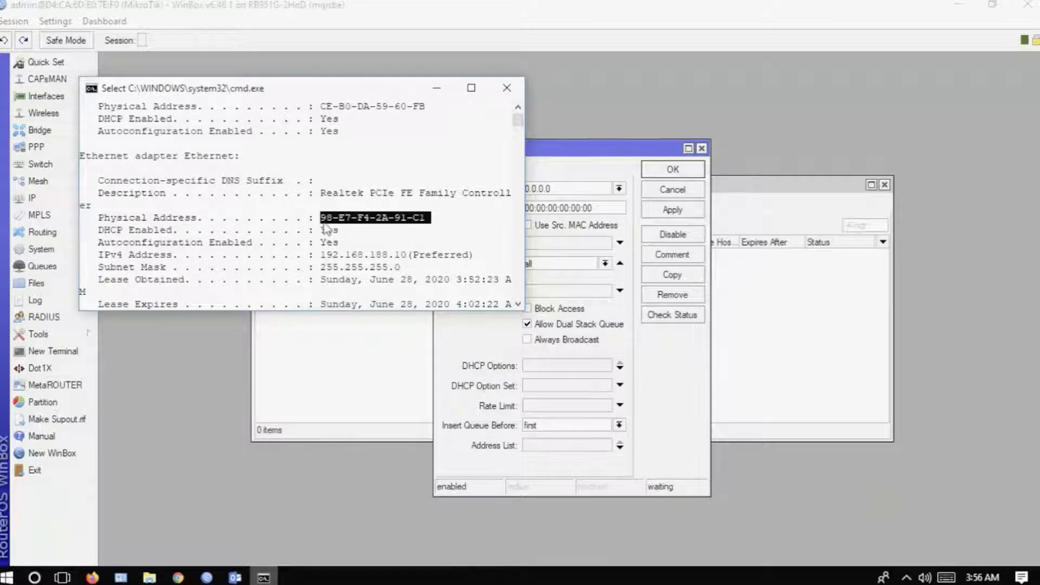
pyautogui.rightClick(330, 216)
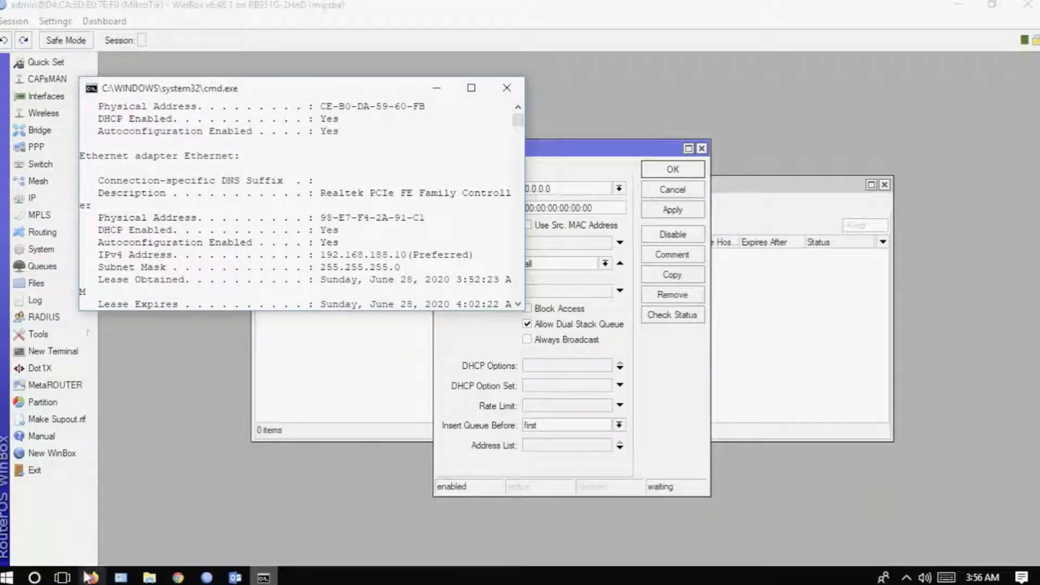
# Step: Compare the copied address with the physical address in the Ethernet connection details, and return to WinBox
pyautogui.click(62, 578)
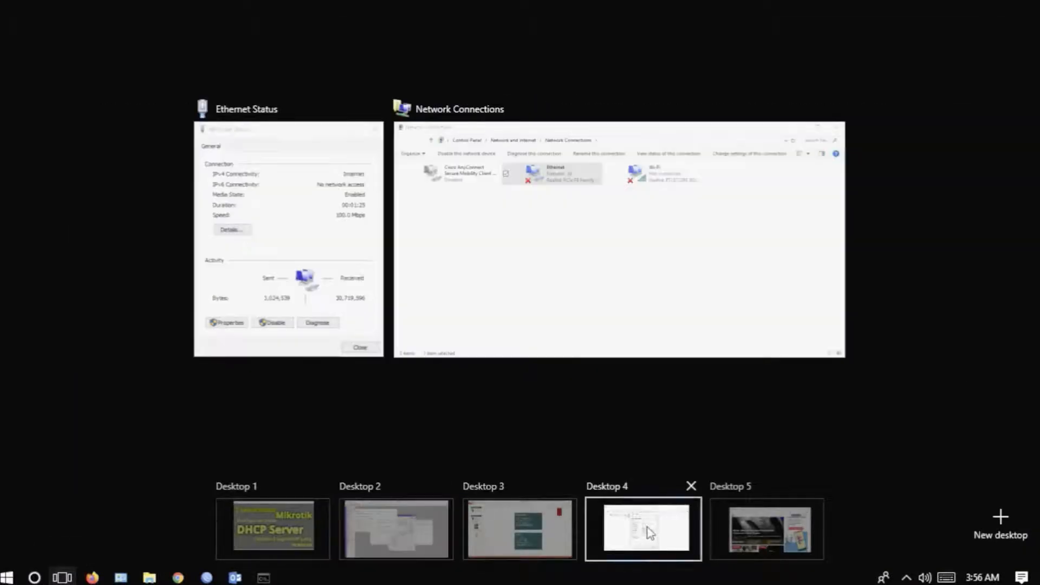
pyautogui.click(650, 533)
pyautogui.click(430, 275)
pyautogui.click(498, 239)
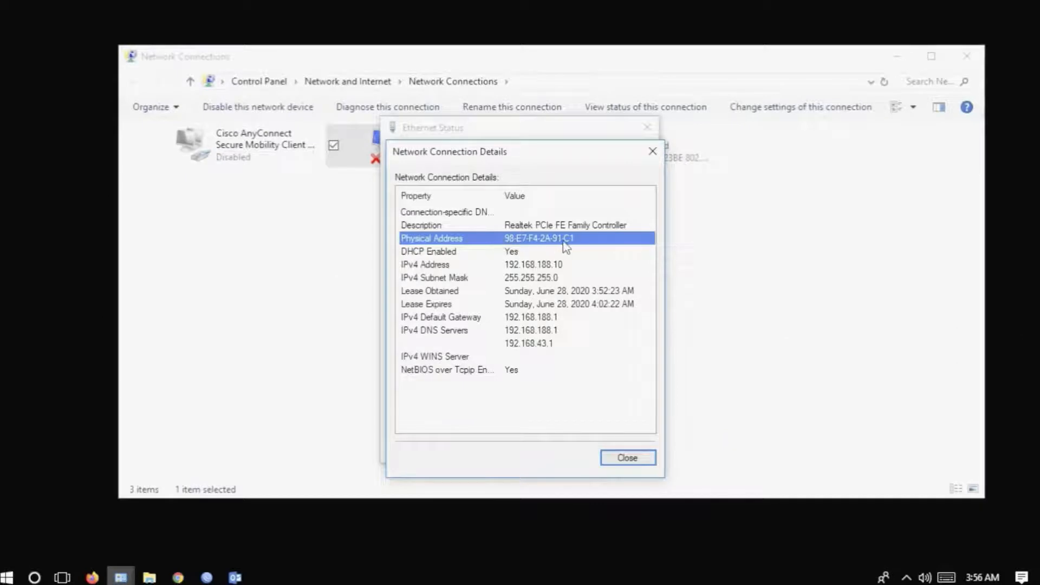
pyautogui.click(62, 577)
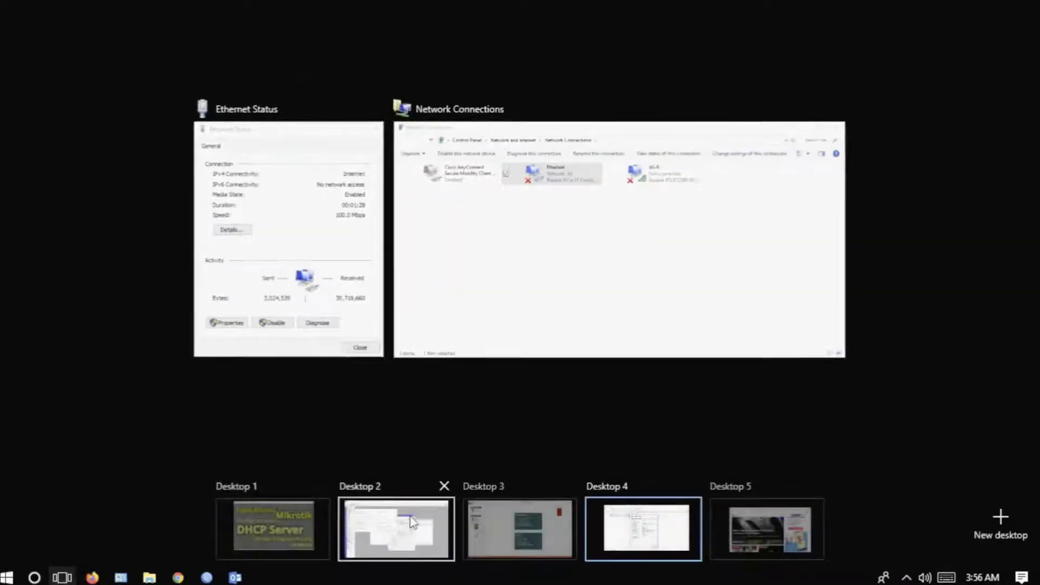
pyautogui.click(412, 520)
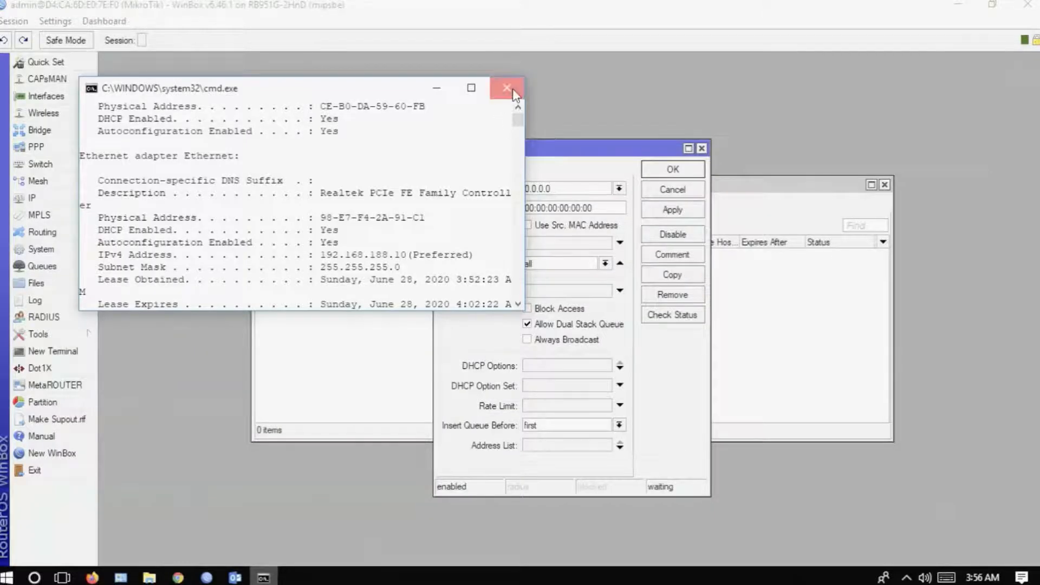
# Step: Close Command Prompt and set the new lease's MAC address to 98-E7-F4-2A-91-C1
pyautogui.click(507, 88)
pyautogui.press('Tab')
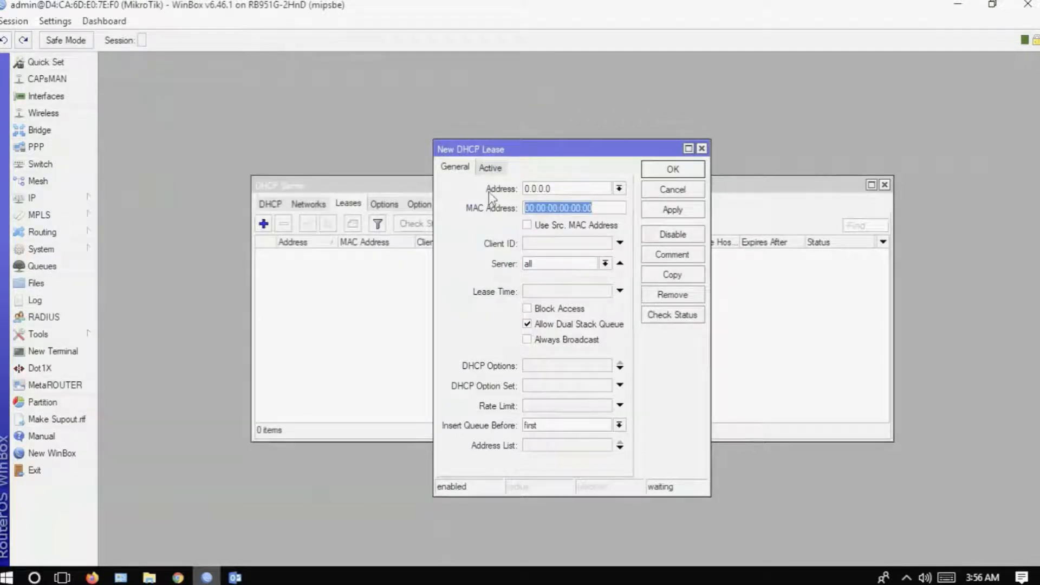
pyautogui.write('98-E7-F4-2A-91-C1')
# Step: Set the lease's address to 192.168.188.3 and its server to dhcp-karyawan, save it and select it in the leases list
pyautogui.moveTo(567, 188); pyautogui.dragTo(485, 184)
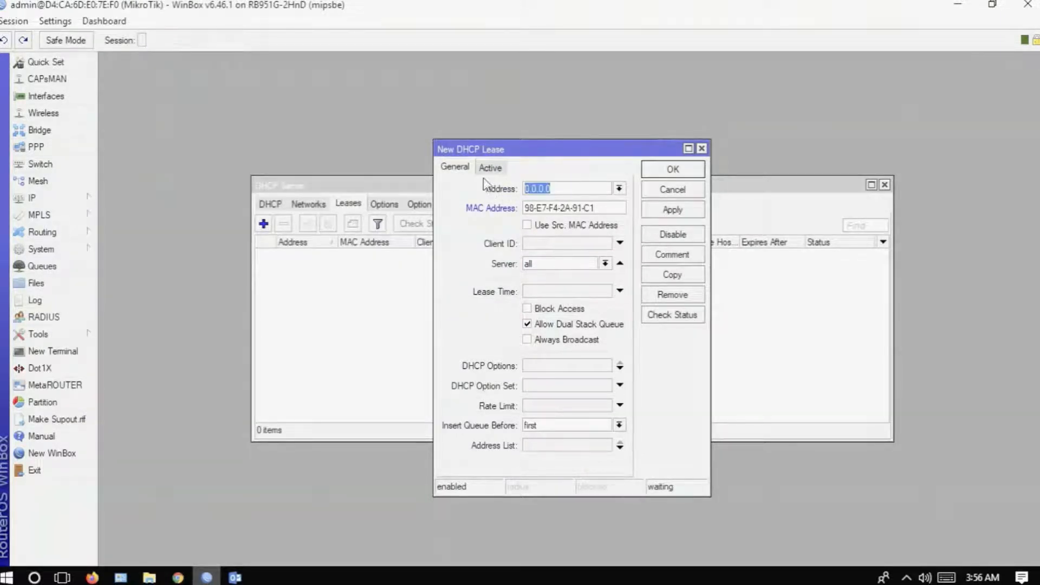
pyautogui.write('192.168.1')
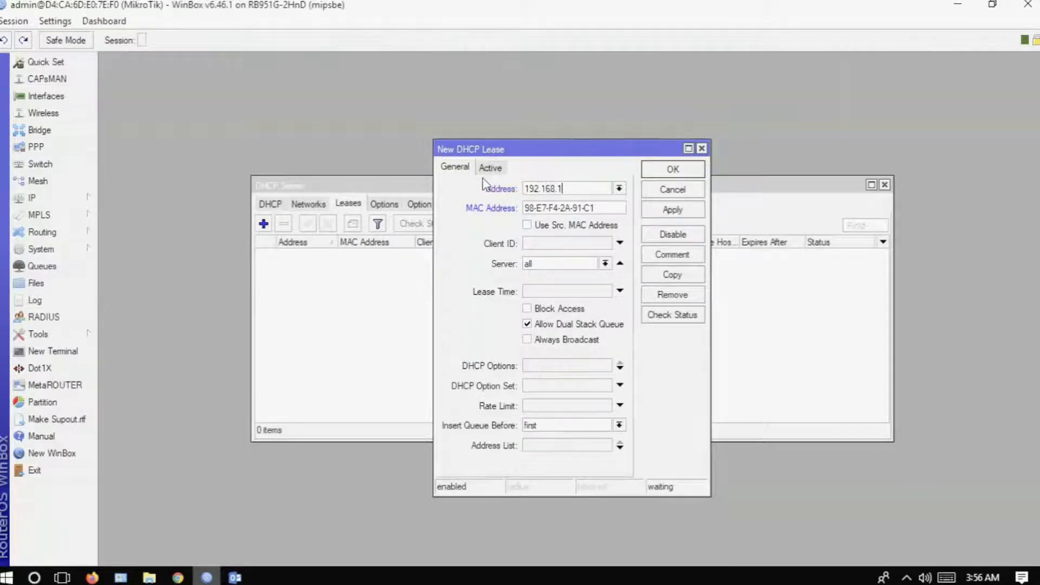
pyautogui.write('88.3')
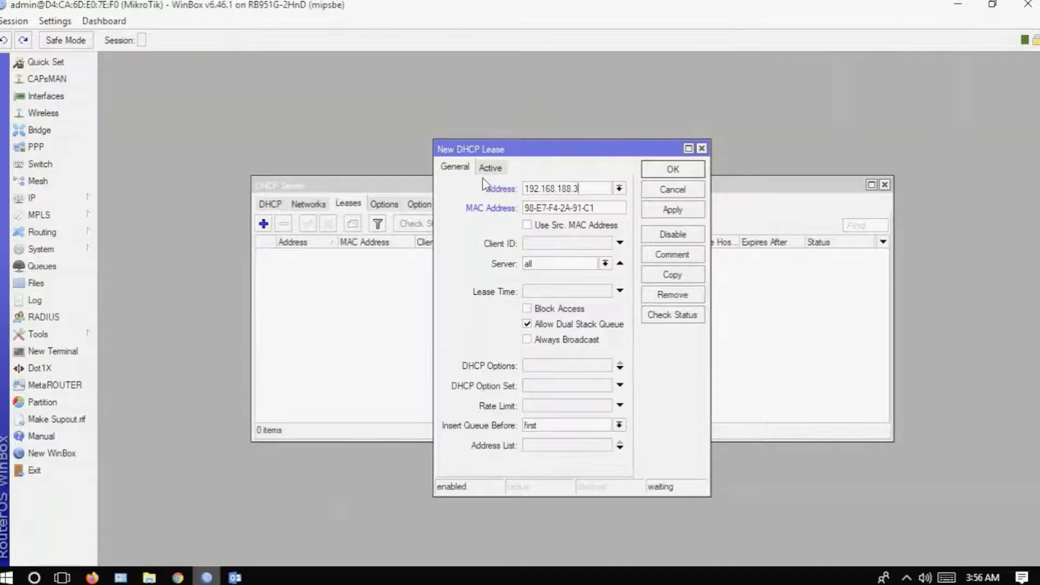
pyautogui.click(605, 265)
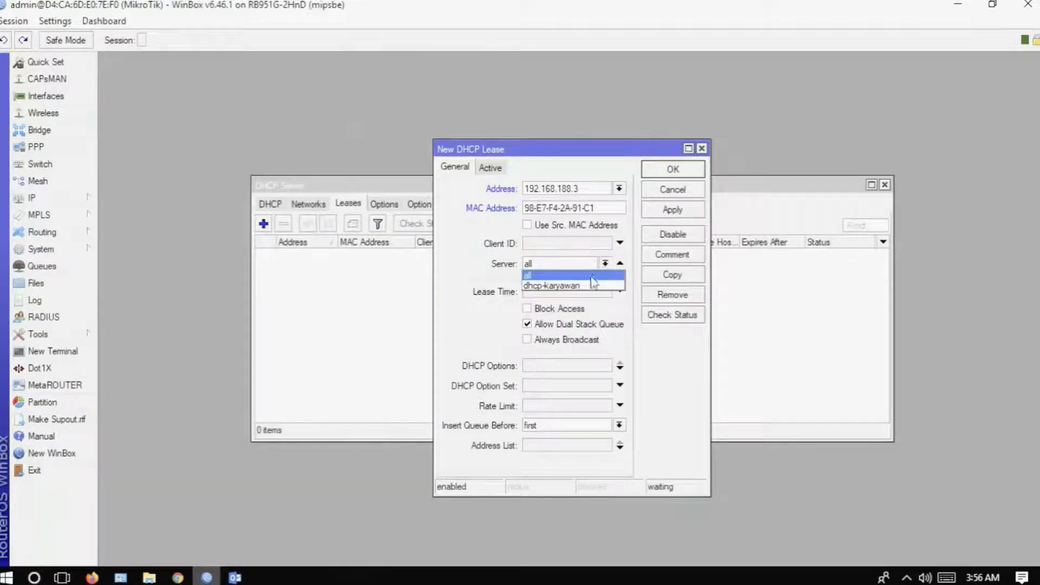
pyautogui.click(588, 286)
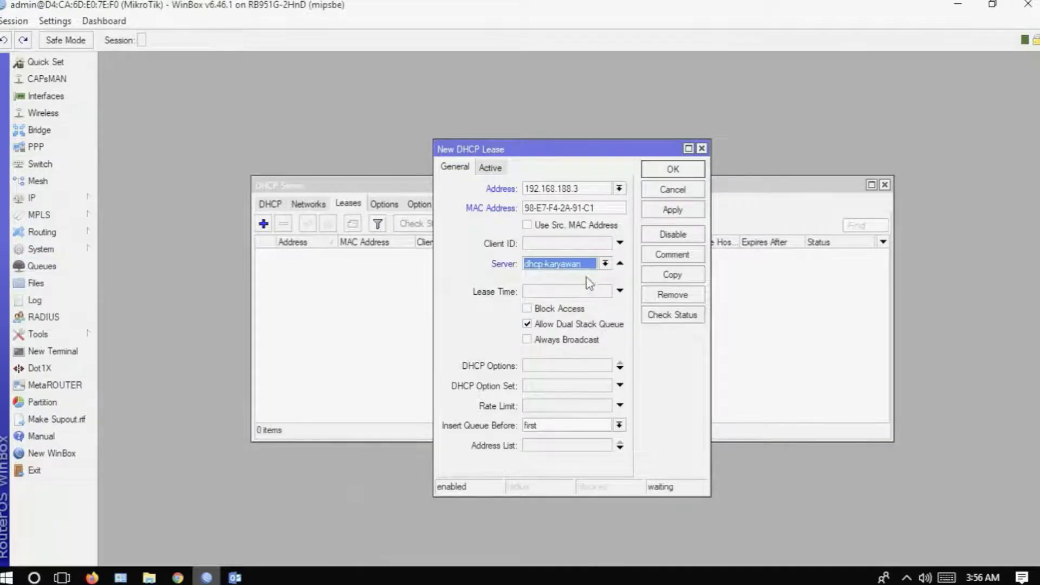
pyautogui.click(677, 213)
pyautogui.click(686, 170)
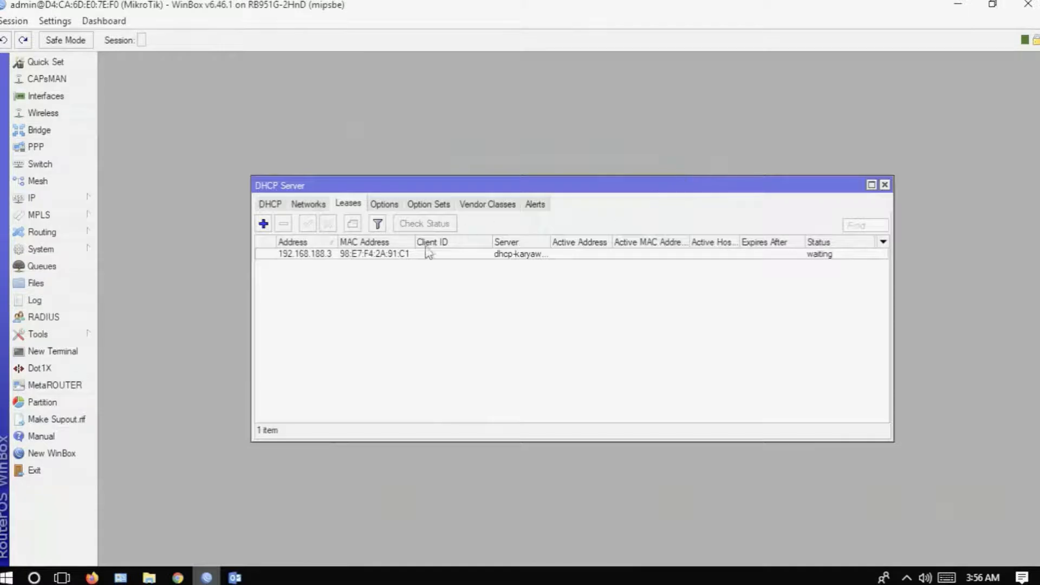
pyautogui.click(403, 255)
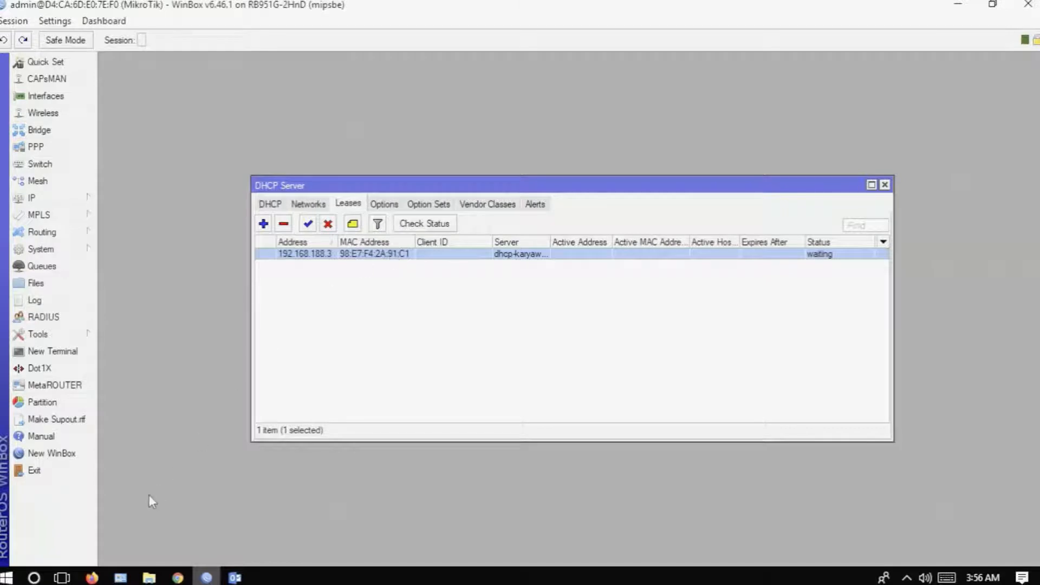
# Step: Switch to Network Connections, reload the Ethernet connection details to check the assigned IPv4 address, and close them
pyautogui.click(61, 577)
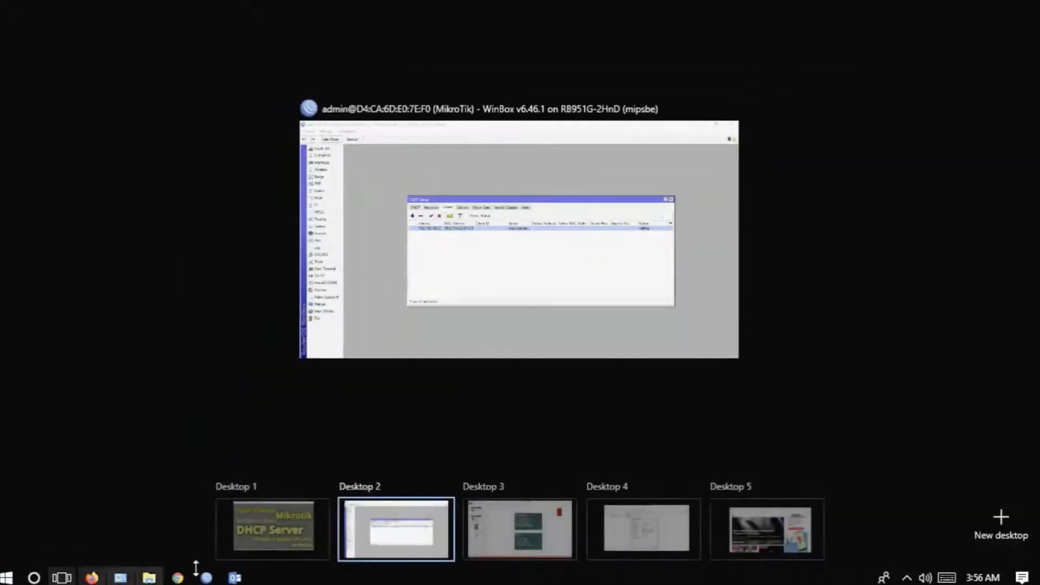
pyautogui.click(620, 536)
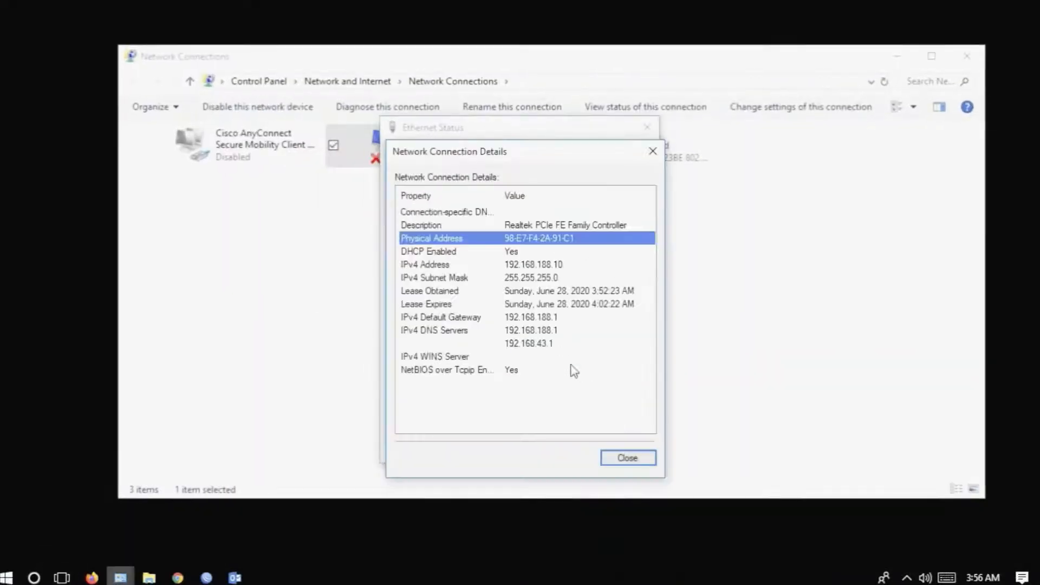
pyautogui.click(628, 459)
pyautogui.click(626, 453)
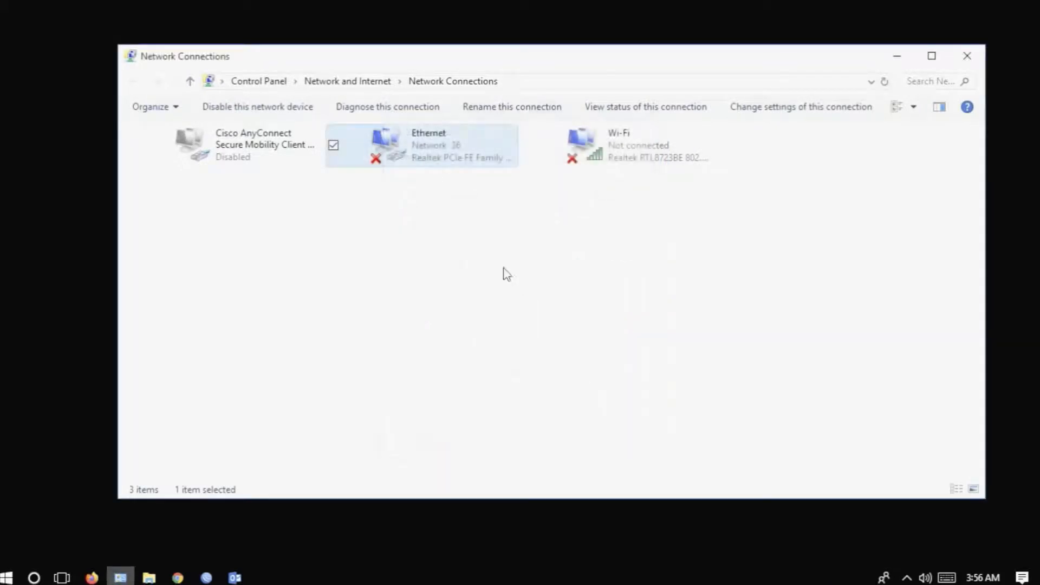
pyautogui.doubleClick(476, 158)
pyautogui.click(457, 276)
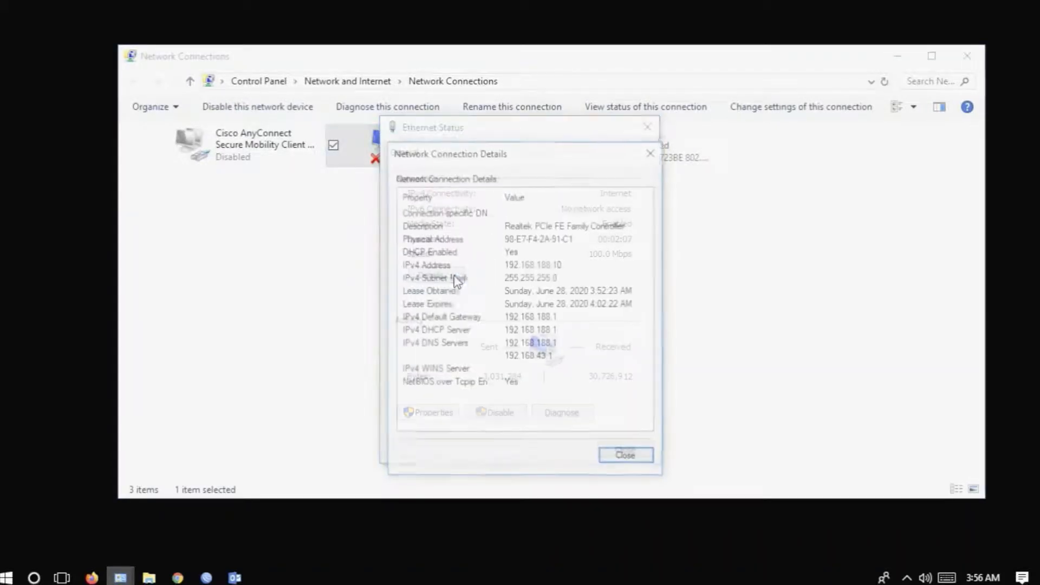
pyautogui.click(627, 455)
pyautogui.click(625, 449)
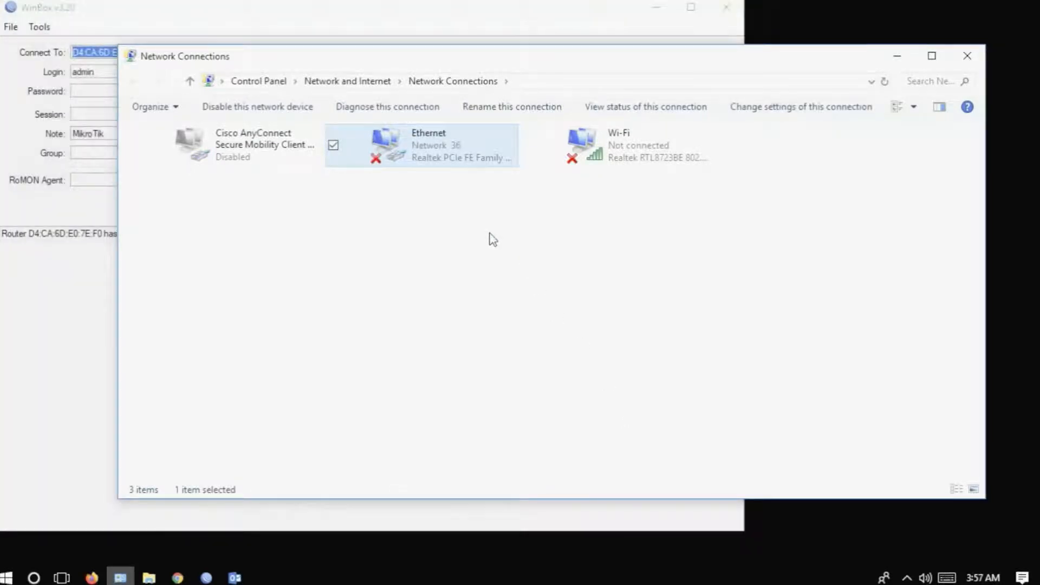
# Step: Reopen the Ethernet connection details to check the renewed IPv4 address, and close the disconnected WinBox window
pyautogui.doubleClick(436, 165)
pyautogui.click(454, 275)
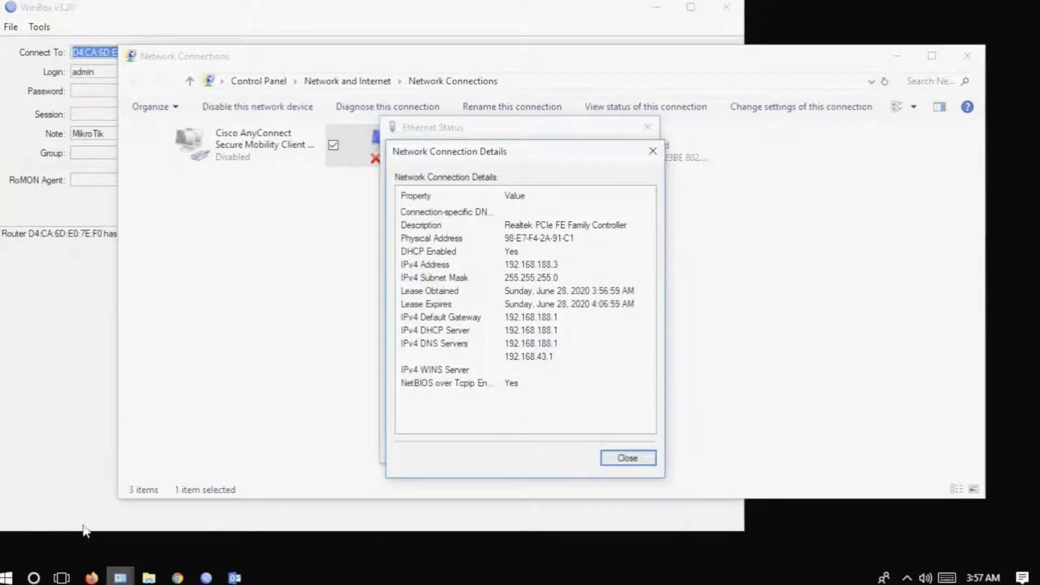
pyautogui.click(726, 7)
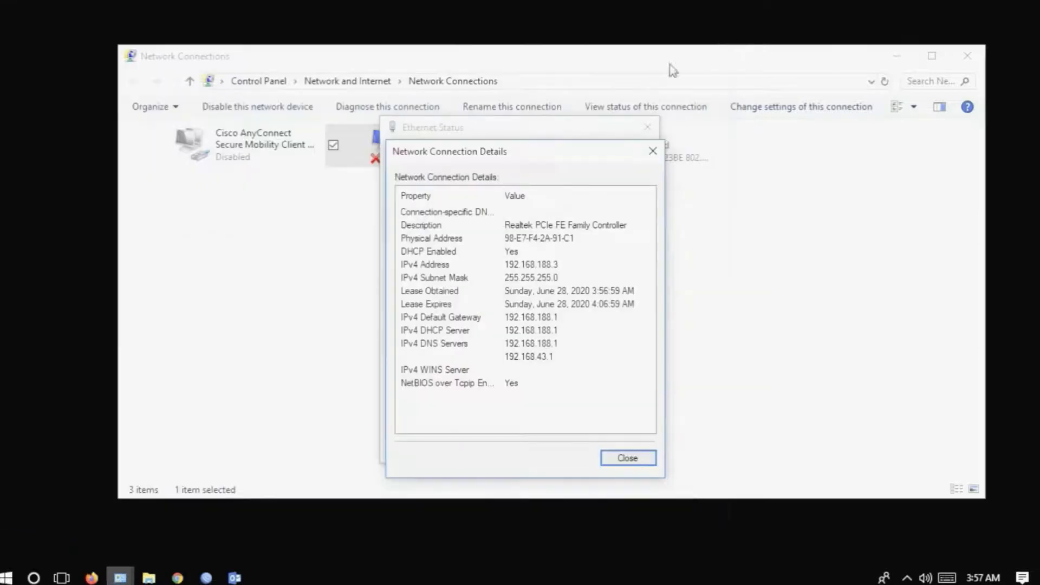
# Step: Switch to the WinBox desktop, restart WinBox, reconnect to the MikroTik router as admin and maximize the session window
pyautogui.click(62, 578)
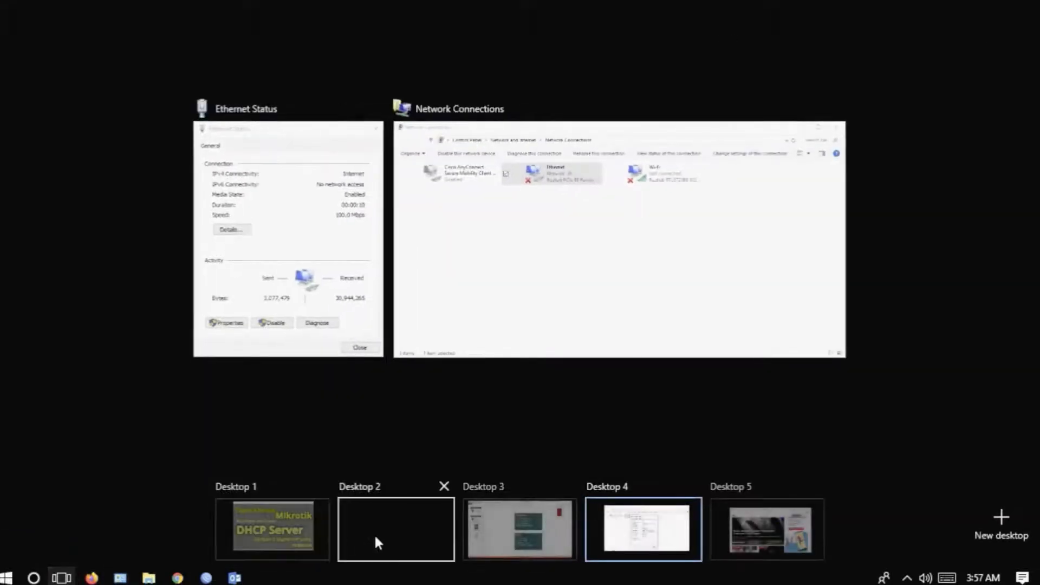
pyautogui.click(379, 542)
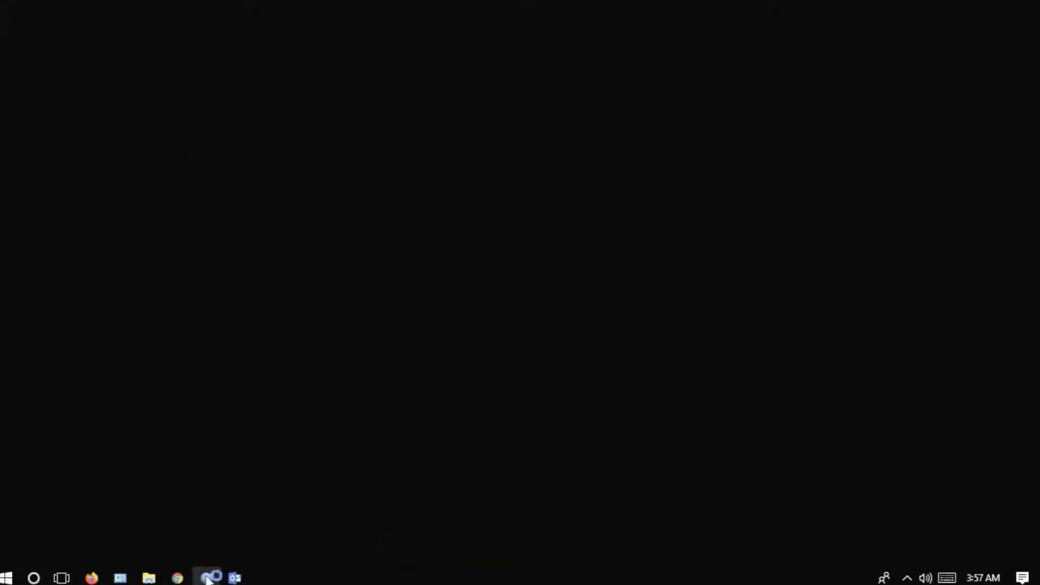
pyautogui.click(206, 578)
pyautogui.click(52, 313)
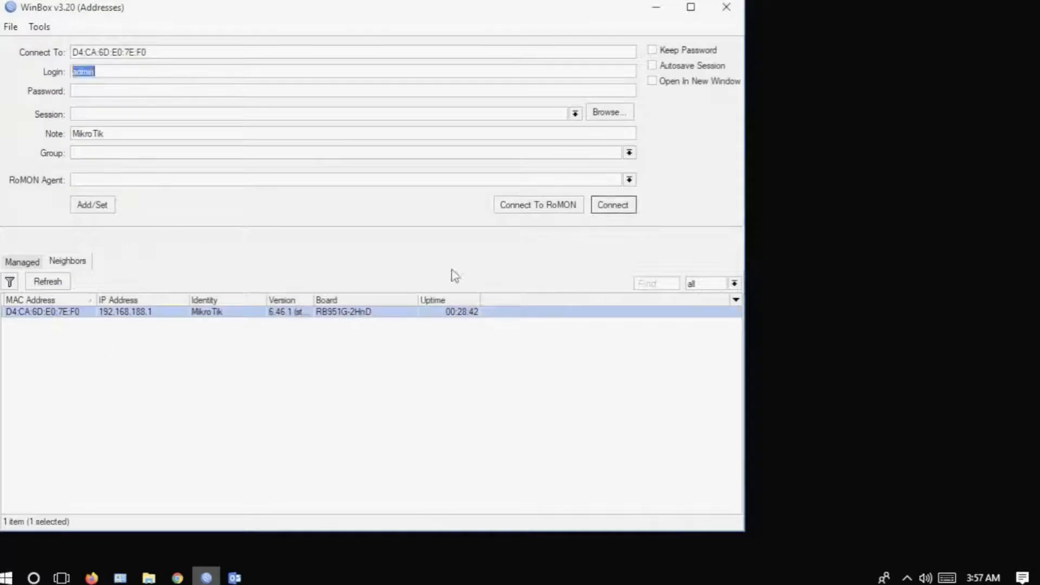
pyautogui.click(609, 209)
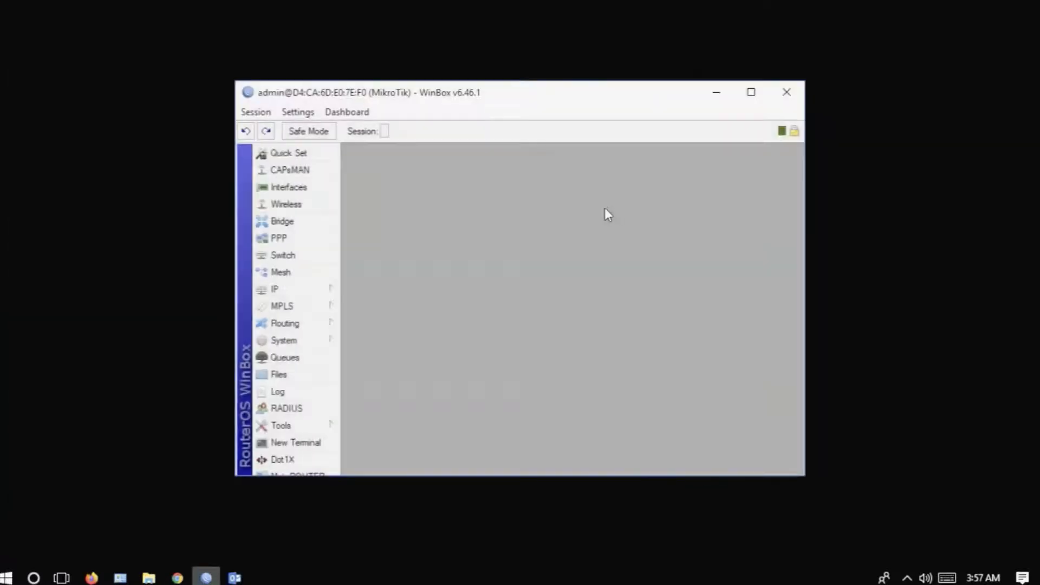
pyautogui.click(751, 92)
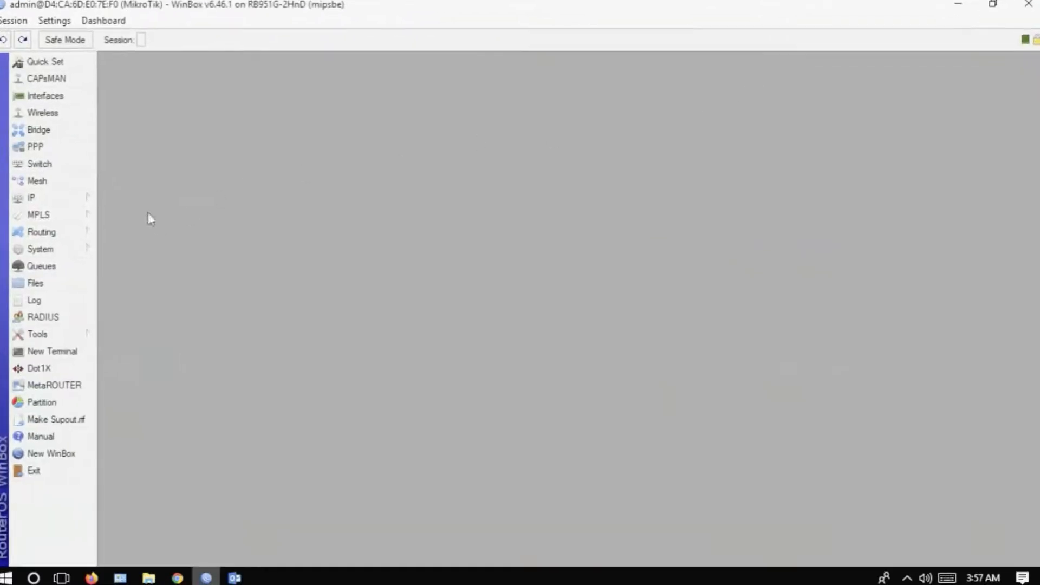
# Step: Open the DHCP server's leases list to check the status of the 192.168.188.3 lease
pyautogui.click(81, 199)
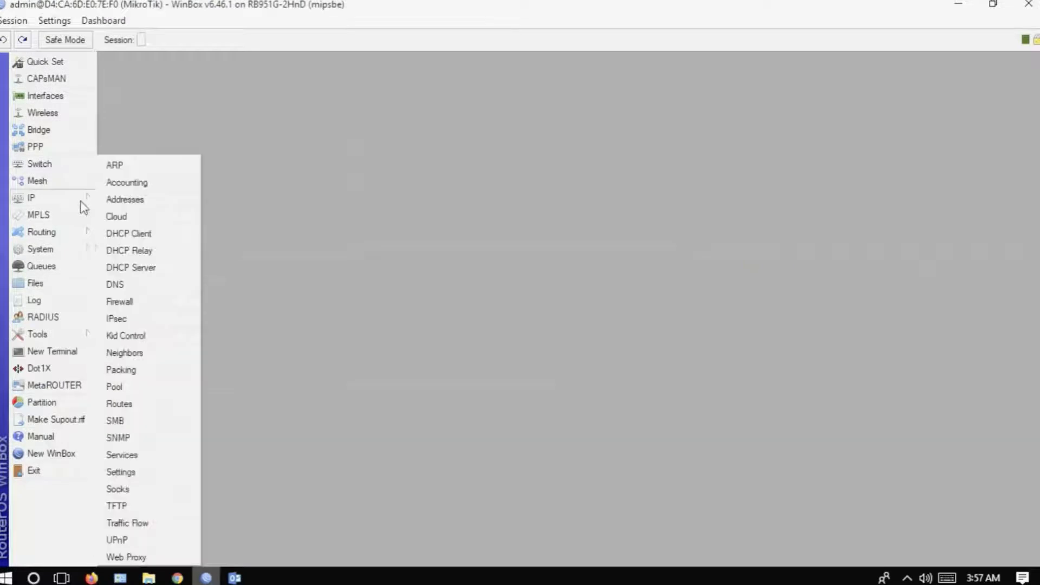
pyautogui.click(135, 270)
pyautogui.click(349, 204)
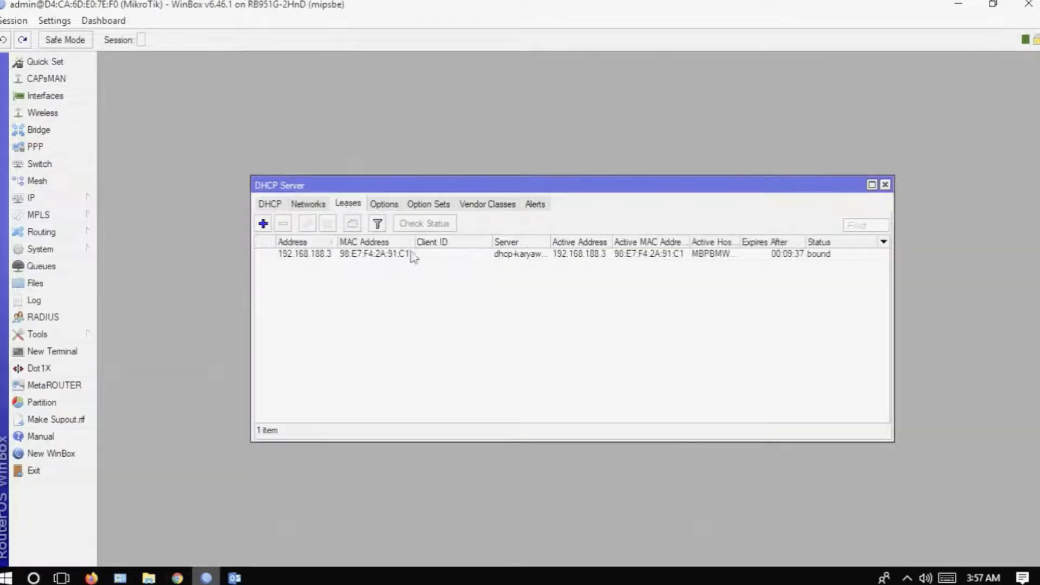
# Step: Switch to the Chrome desktop and open the Honda Jazz Mugen exhaust article on oto.detik.com to test the internet connection
pyautogui.click(384, 255)
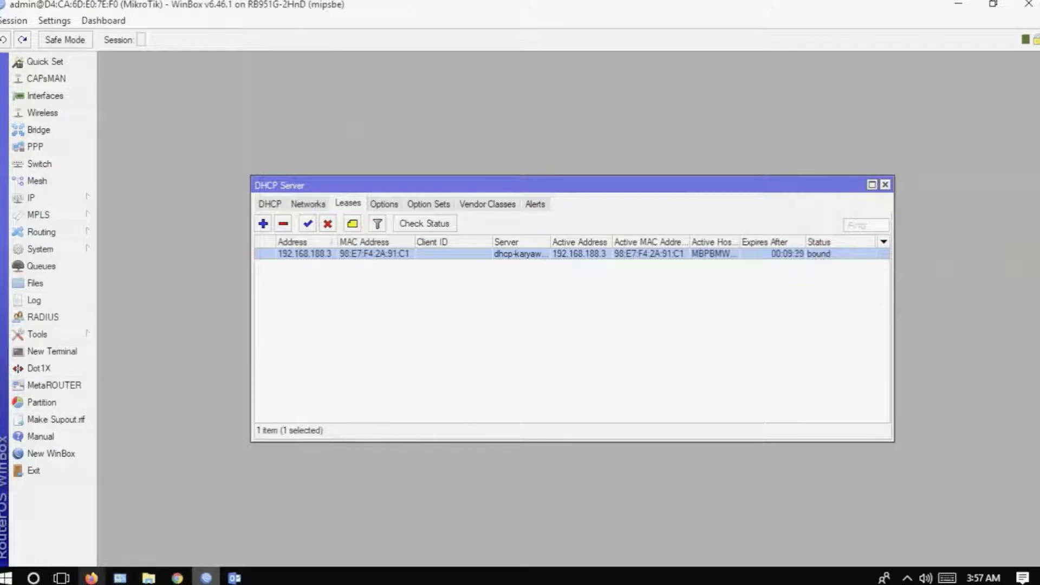
pyautogui.click(61, 578)
pyautogui.click(775, 525)
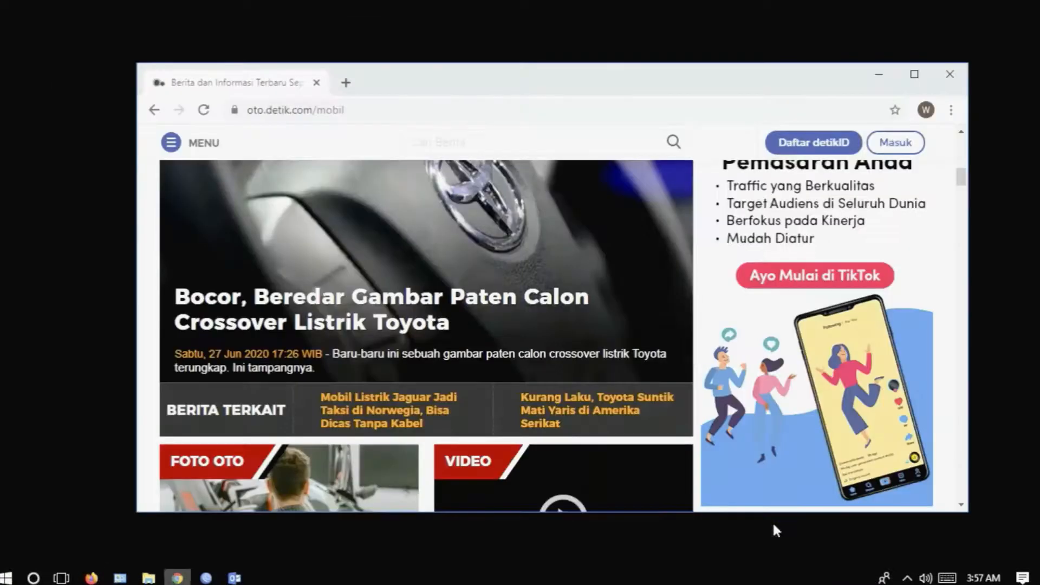
pyautogui.scroll(-4, 437, 404)
pyautogui.scroll(-4, 542, 303)
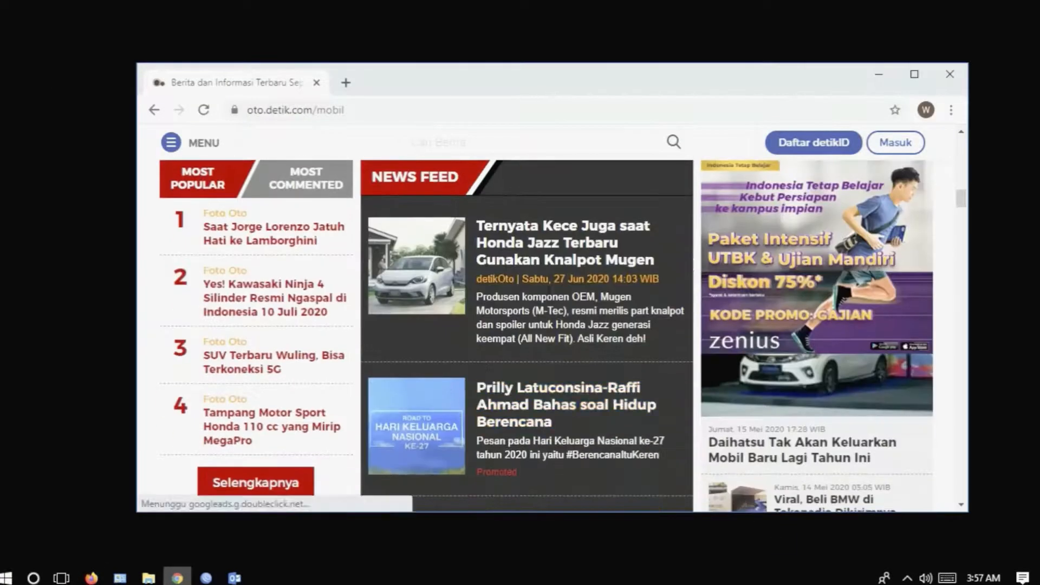
pyautogui.click(562, 260)
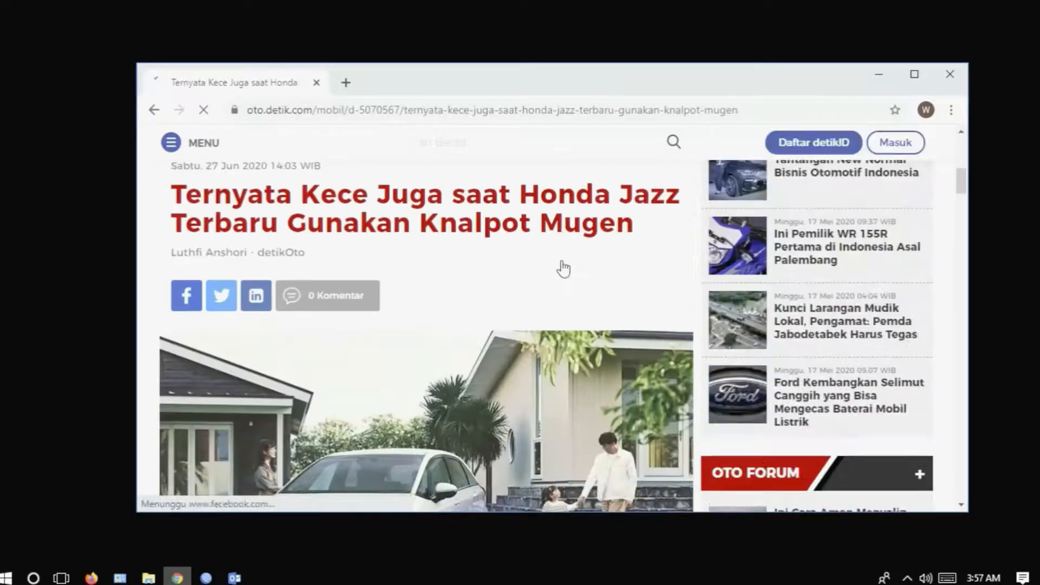
# Step: Switch to the PowerPoint desktop and highlight "ARP for Leases" in the Tamu requirements
pyautogui.click(63, 579)
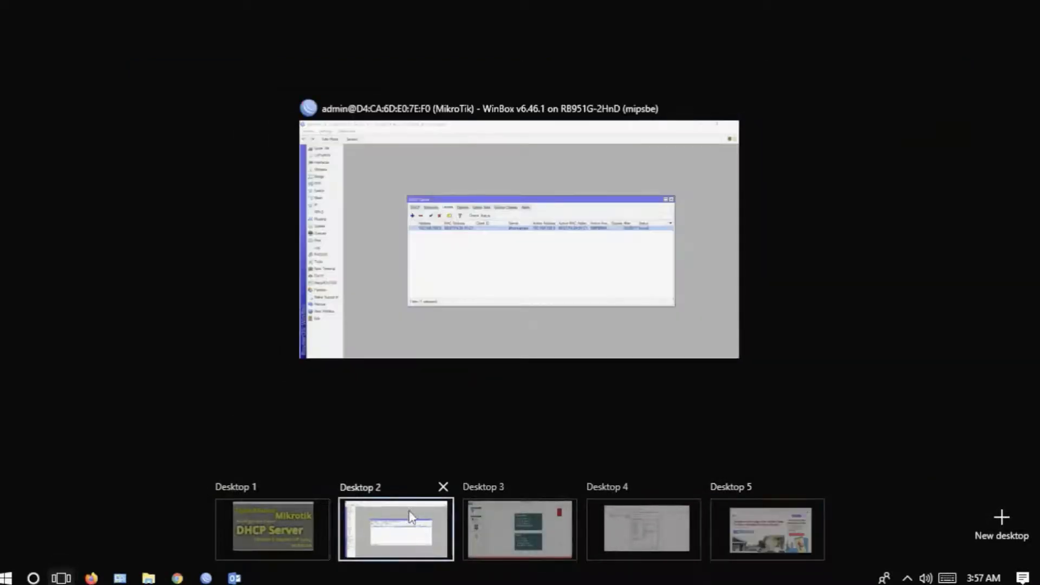
pyautogui.click(409, 522)
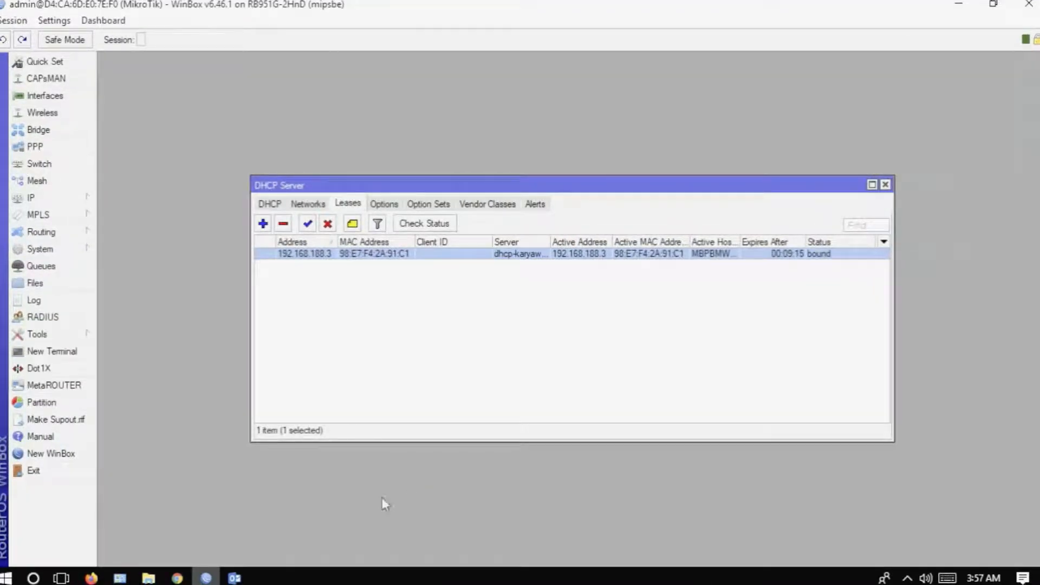
pyautogui.click(61, 579)
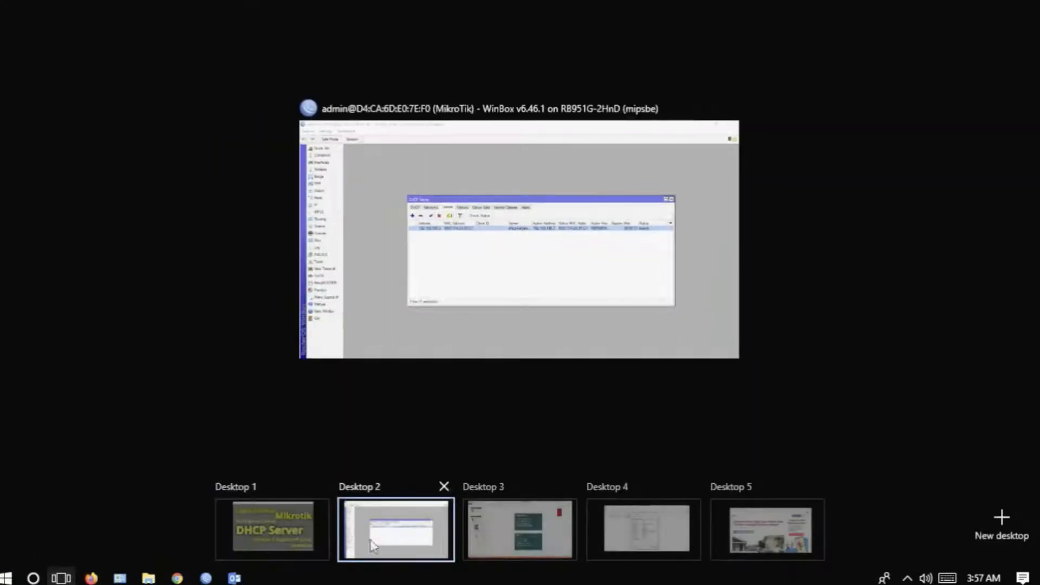
pyautogui.click(507, 531)
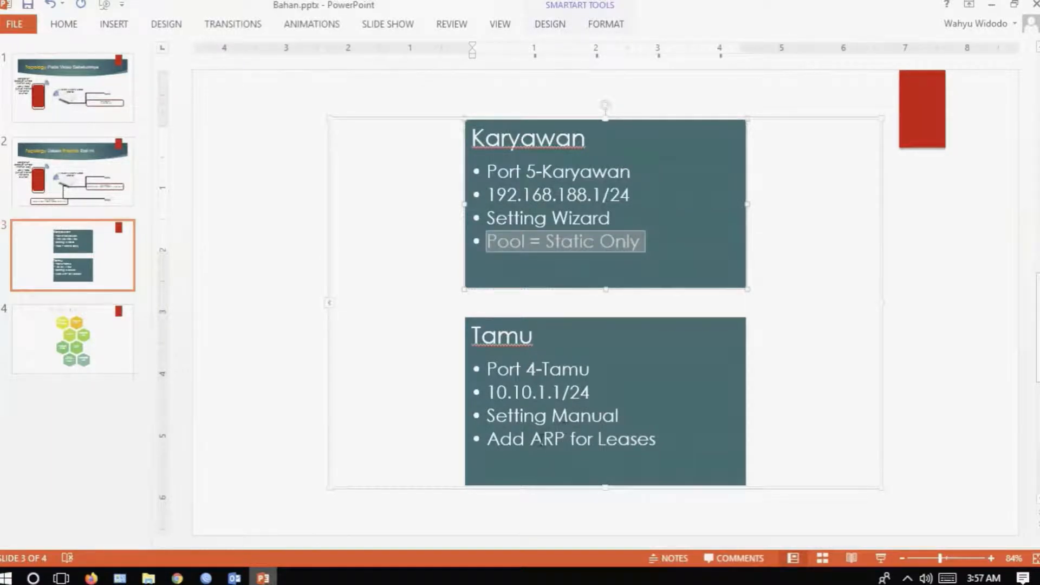
pyautogui.doubleClick(650, 439)
pyautogui.moveTo(660, 440); pyautogui.dragTo(524, 438)
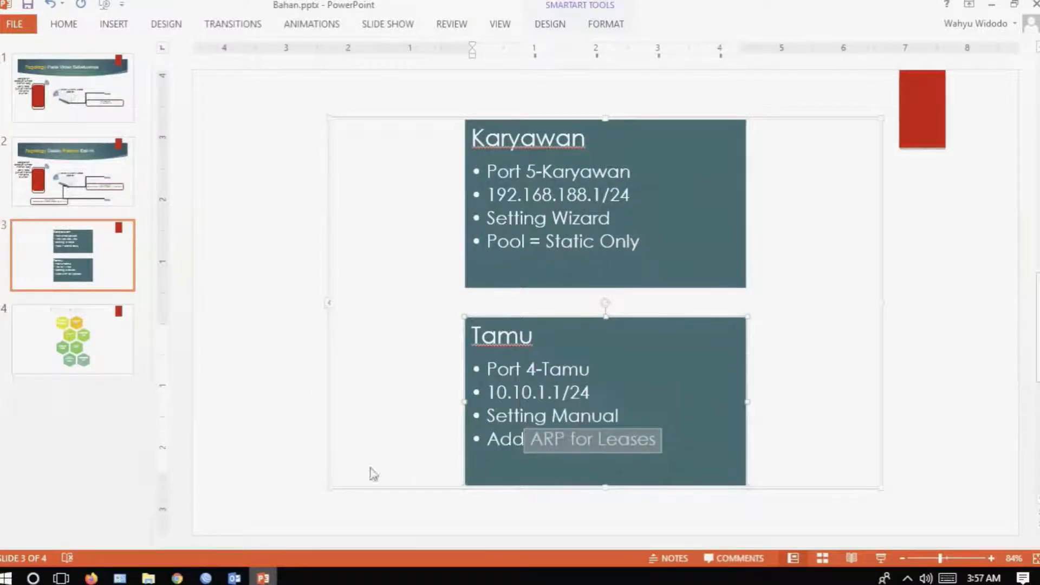
# Step: Return to the WinBox desktop, close the DHCP Server window and open the IP address list, moving it aside
pyautogui.click(60, 579)
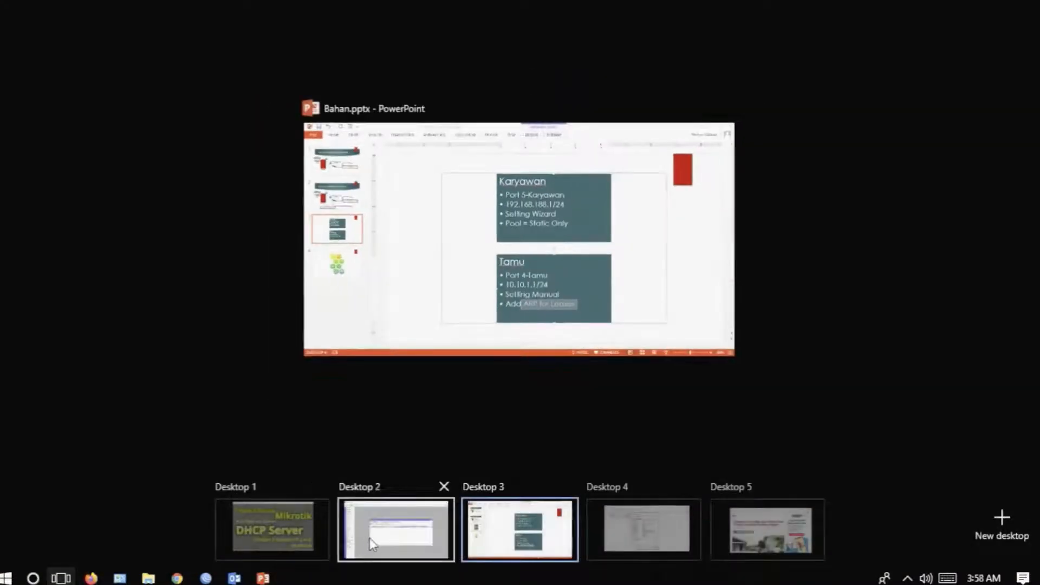
pyautogui.click(369, 538)
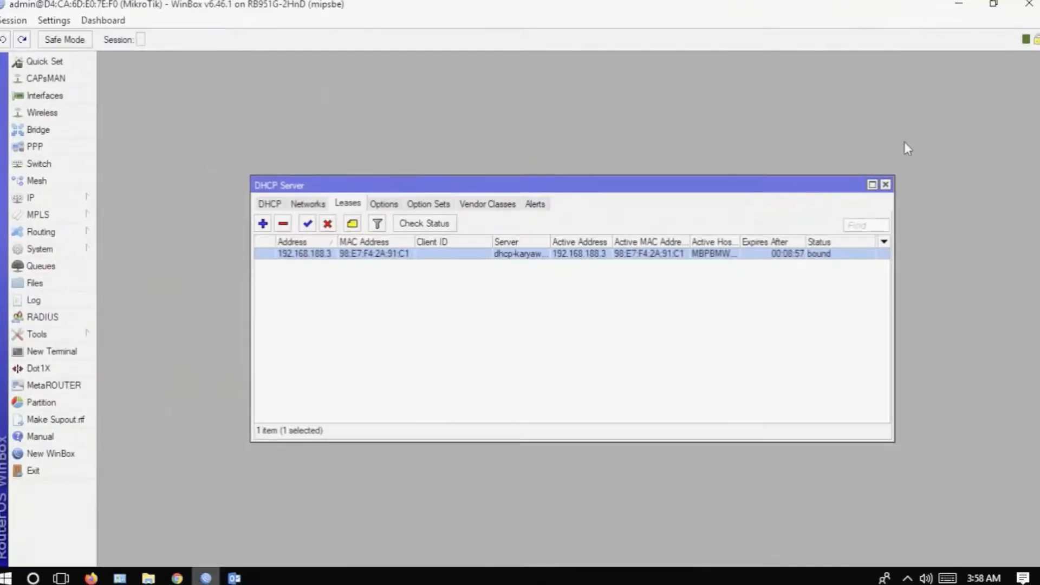
pyautogui.click(886, 185)
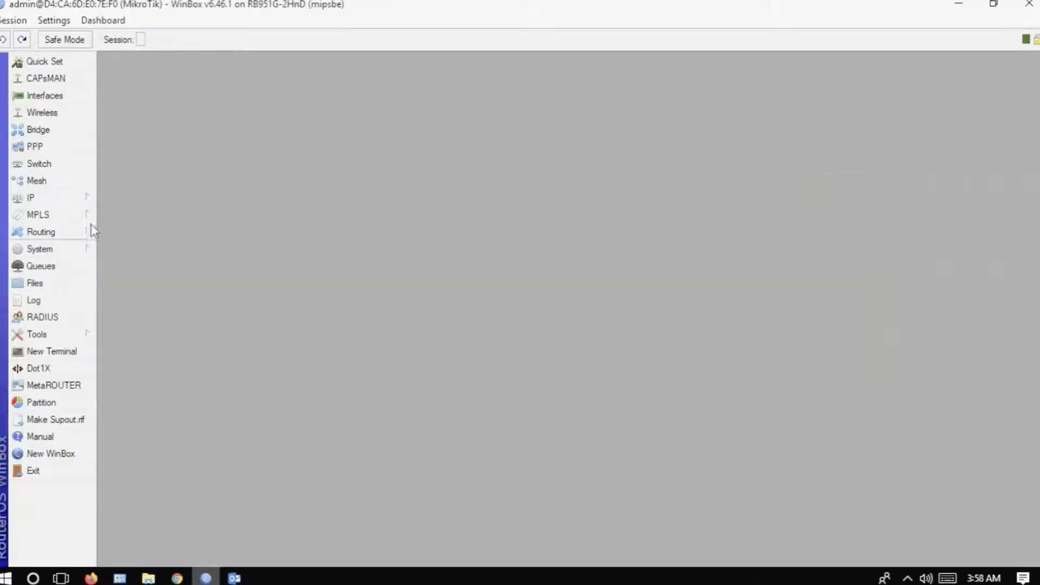
pyautogui.click(80, 202)
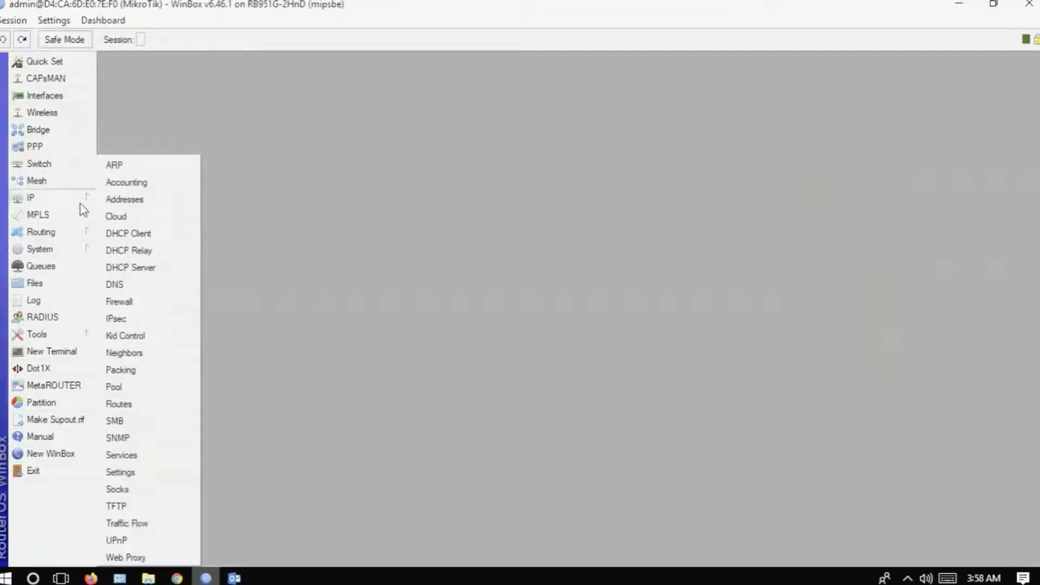
pyautogui.click(119, 203)
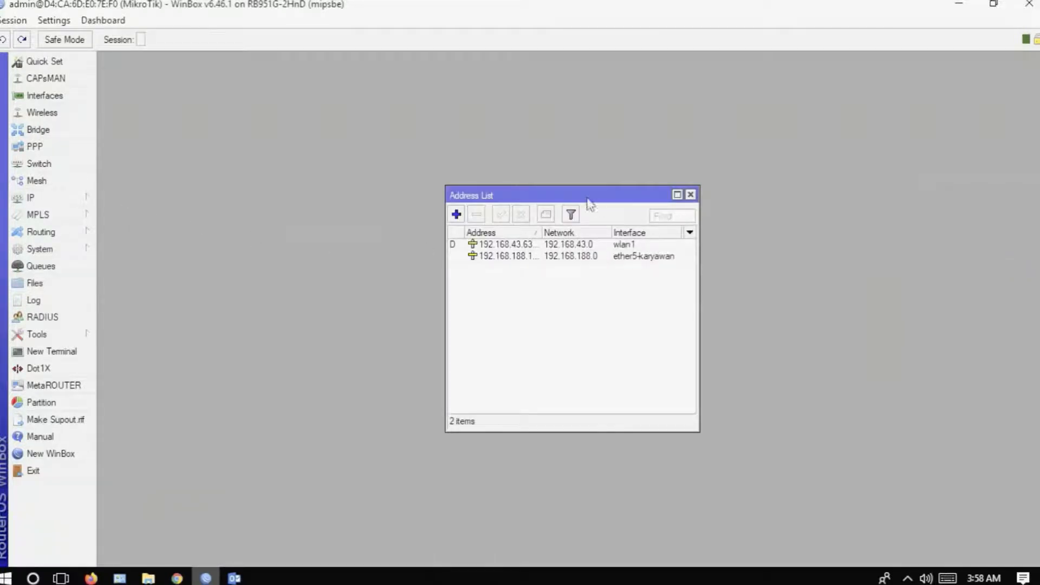
pyautogui.moveTo(586, 195); pyautogui.dragTo(857, 104)
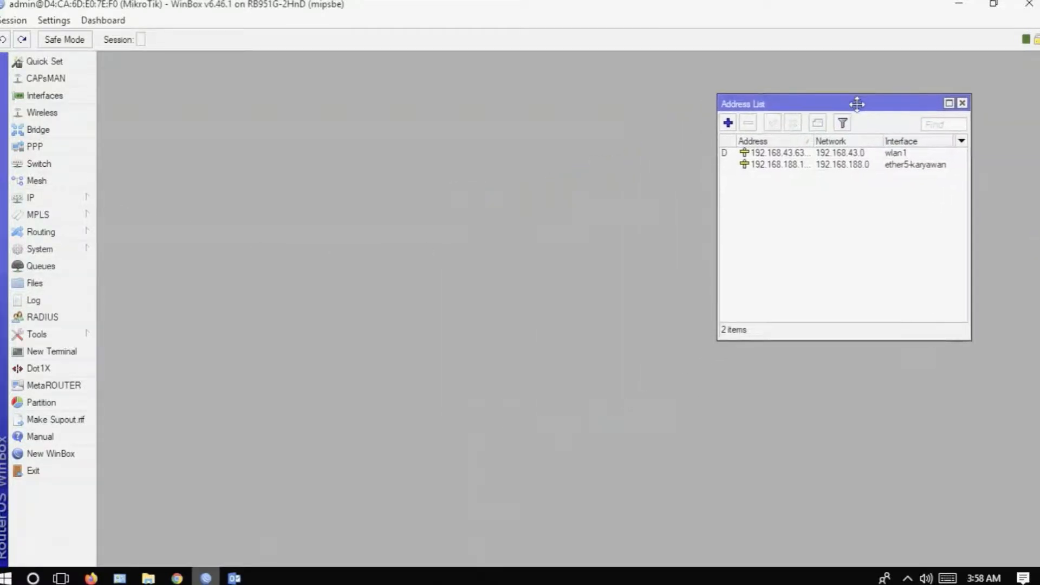
# Step: Add the address 10.10.1.1/24 on interface ether4-tamu and move the address list further out of the way
pyautogui.click(728, 123)
pyautogui.write('10.10.1.1/24')
pyautogui.click(596, 285)
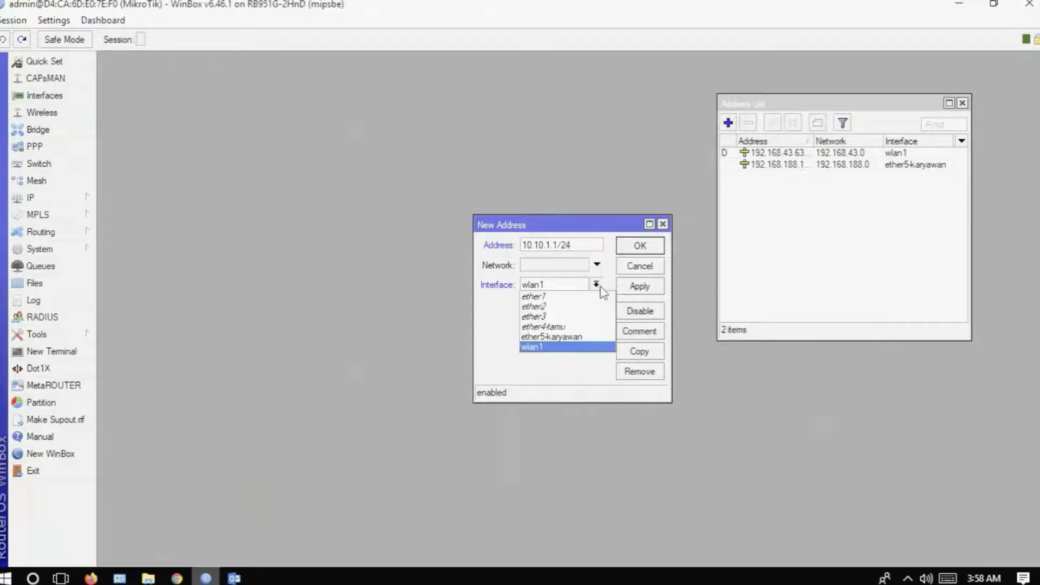
pyautogui.click(583, 327)
pyautogui.click(641, 286)
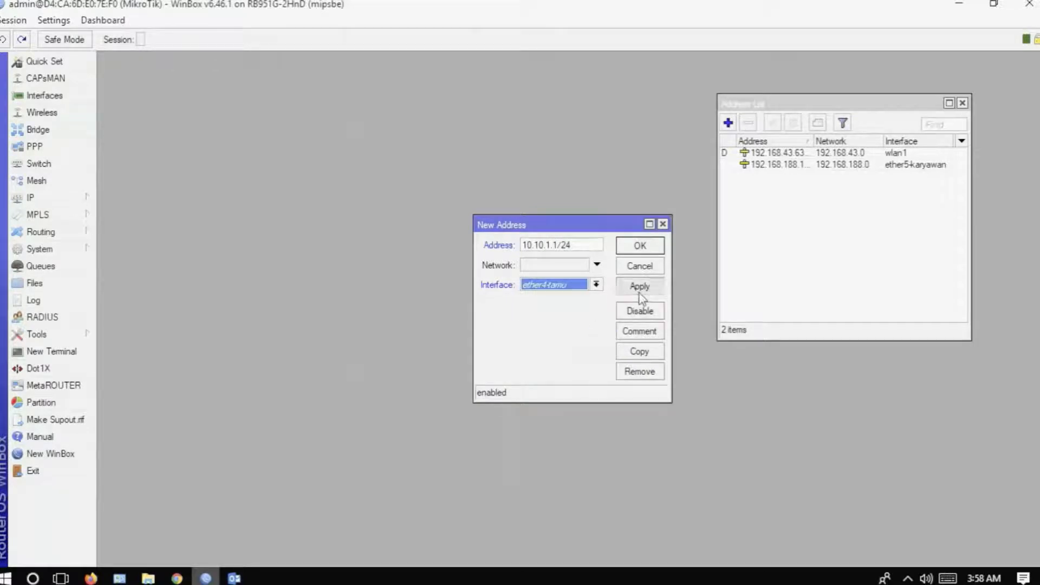
pyautogui.click(642, 249)
pyautogui.moveTo(874, 104); pyautogui.dragTo(941, 78)
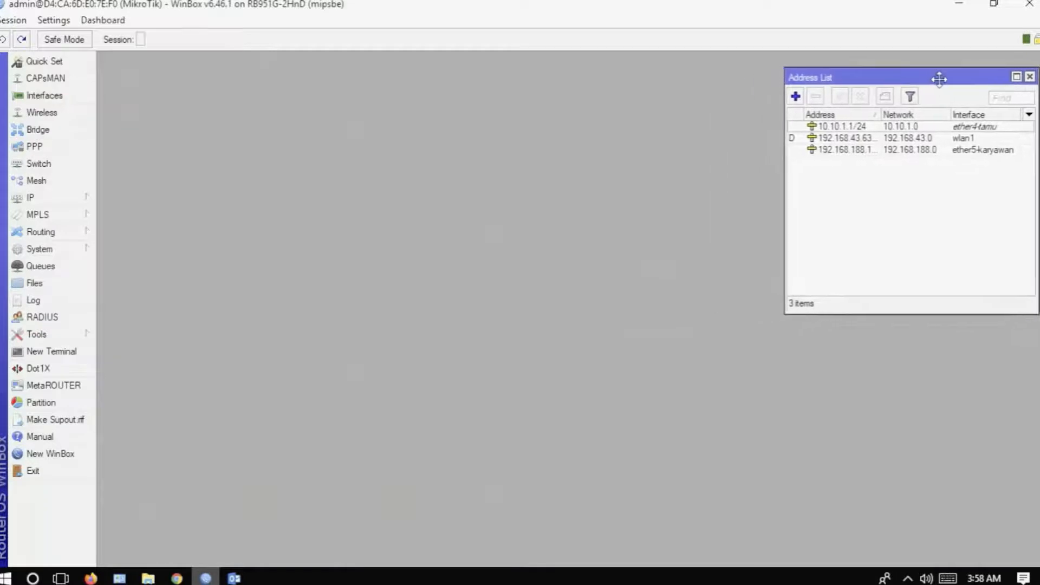
# Step: Start a new IP pool named dhcp_pool_tamu with the address range 10.10.1.2-10.10.1.10
pyautogui.click(83, 198)
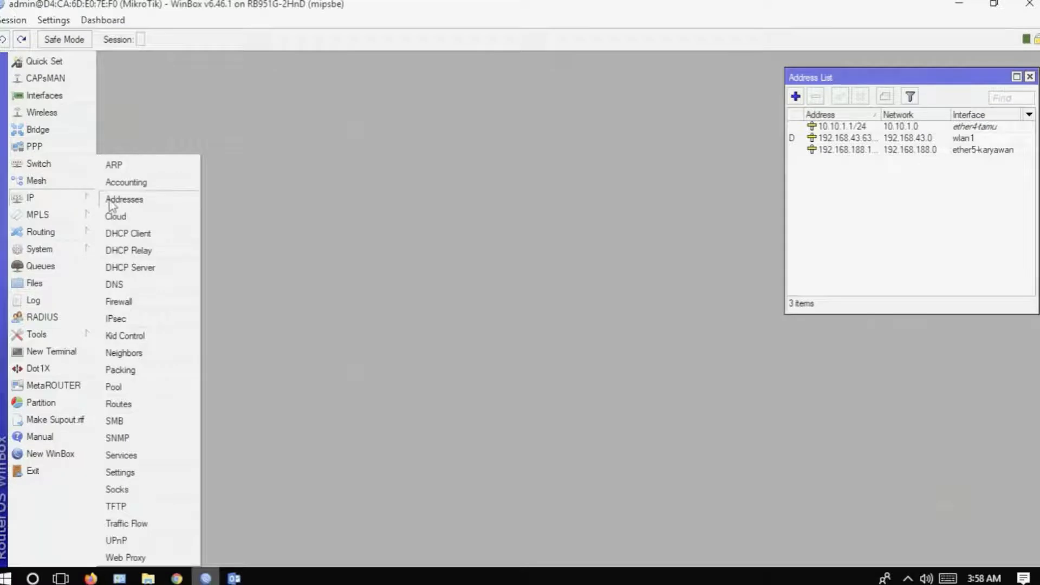
pyautogui.click(153, 389)
pyautogui.moveTo(487, 238); pyautogui.dragTo(508, 239)
pyautogui.click(417, 225)
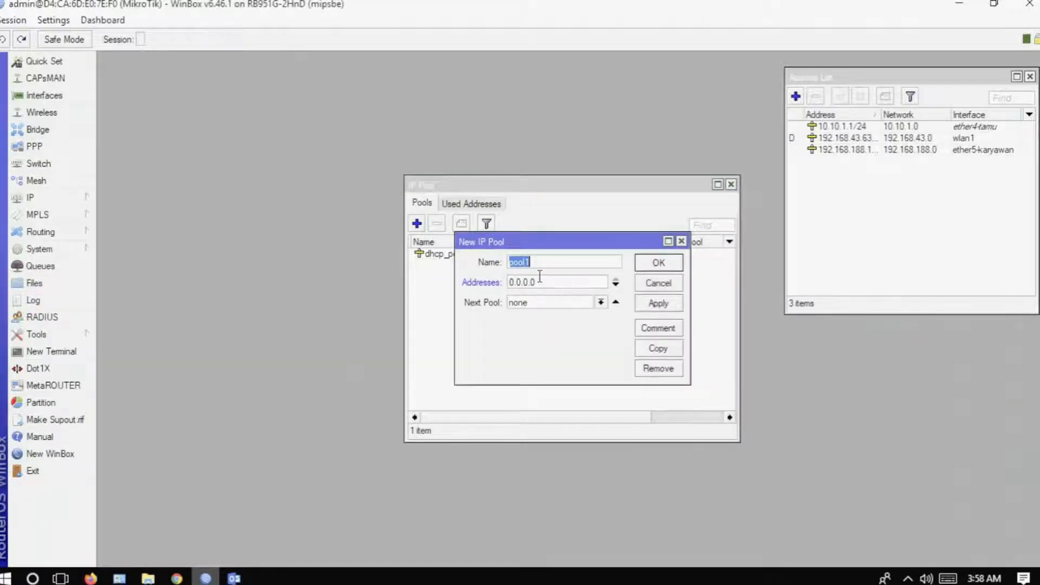
pyautogui.write('dhcp_pool_tamu')
pyautogui.press('Tab')
pyautogui.write('10')
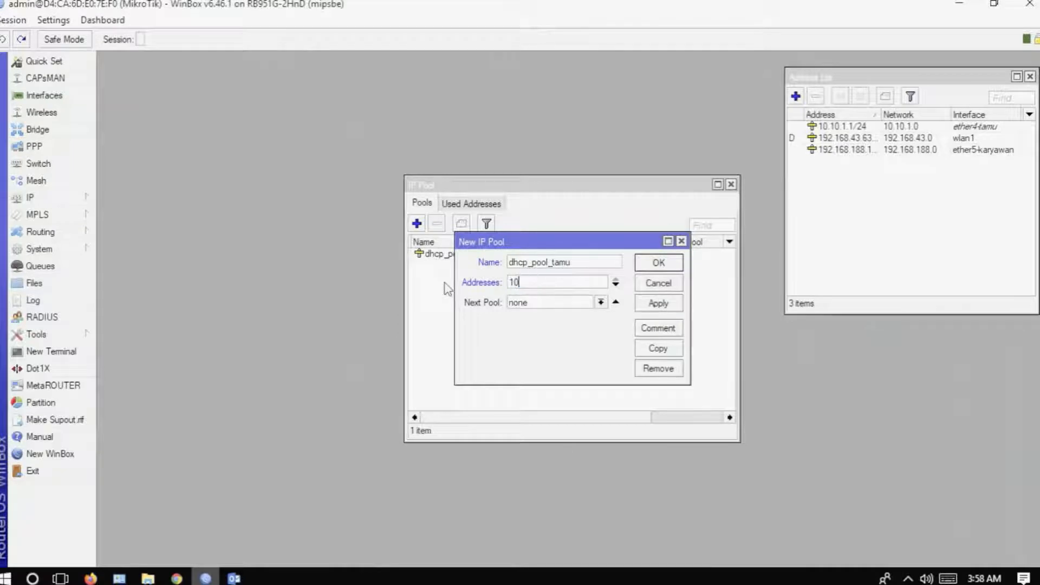
pyautogui.write('.10')
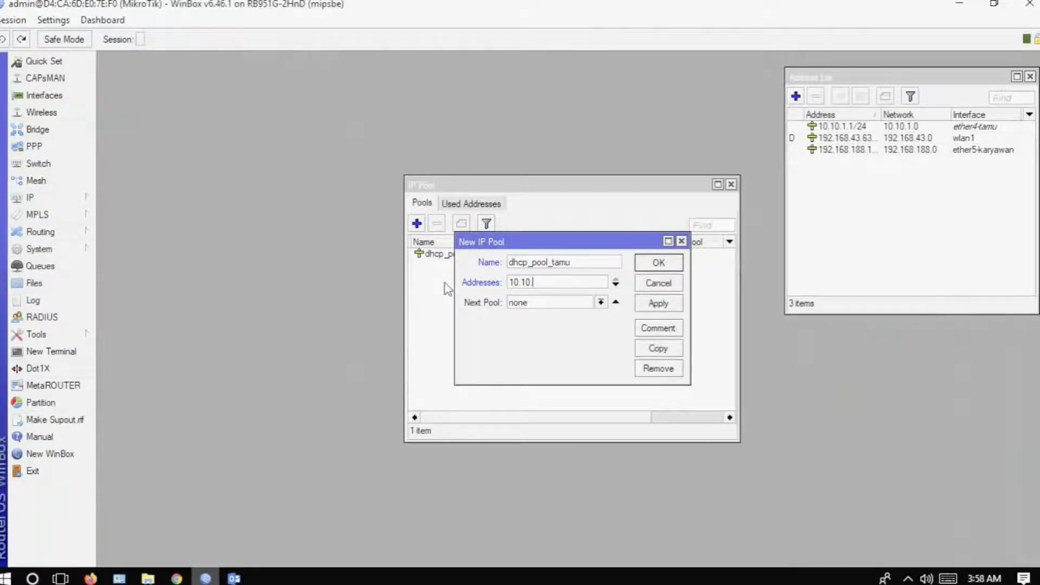
pyautogui.write('.1.2-10.10.1.10')
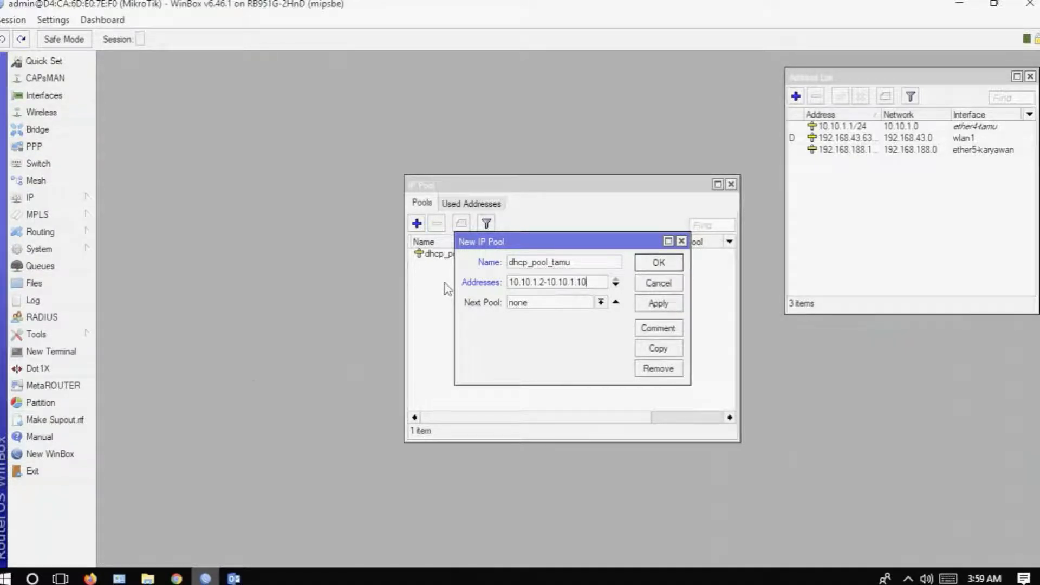
# Step: Add a second address range, 10.10.1.16-10.10.1.20, to the guest pool and save the pool
pyautogui.click(615, 284)
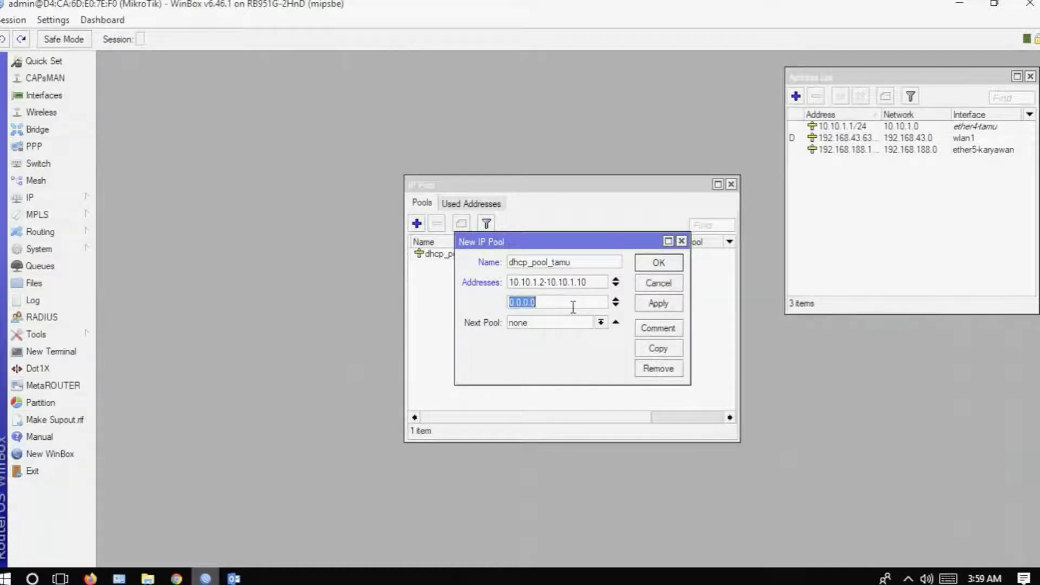
pyautogui.write('10.10')
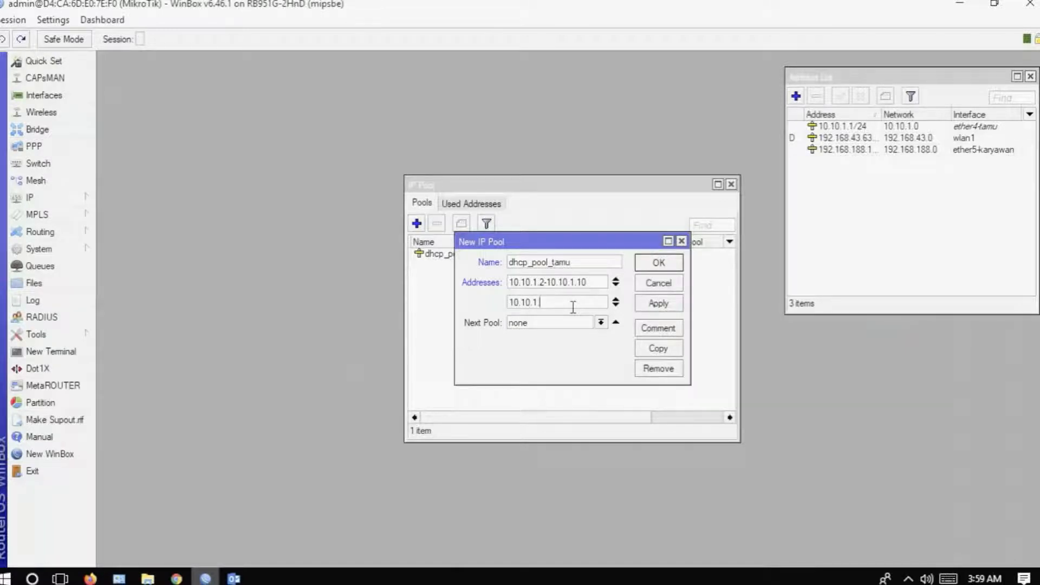
pyautogui.write('.1.16-10.10.1')
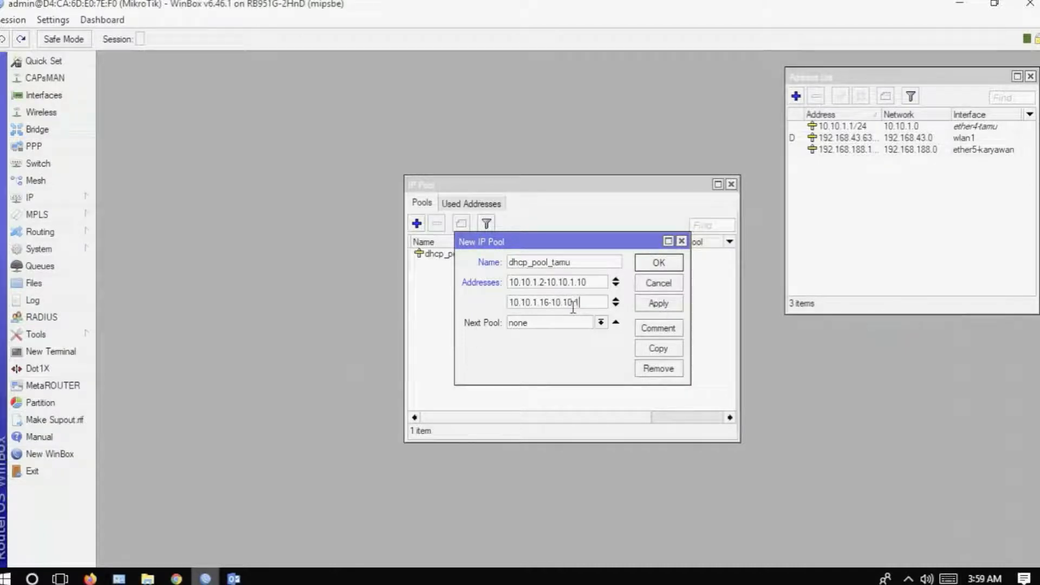
pyautogui.write('.20')
pyautogui.click(658, 304)
pyautogui.click(661, 263)
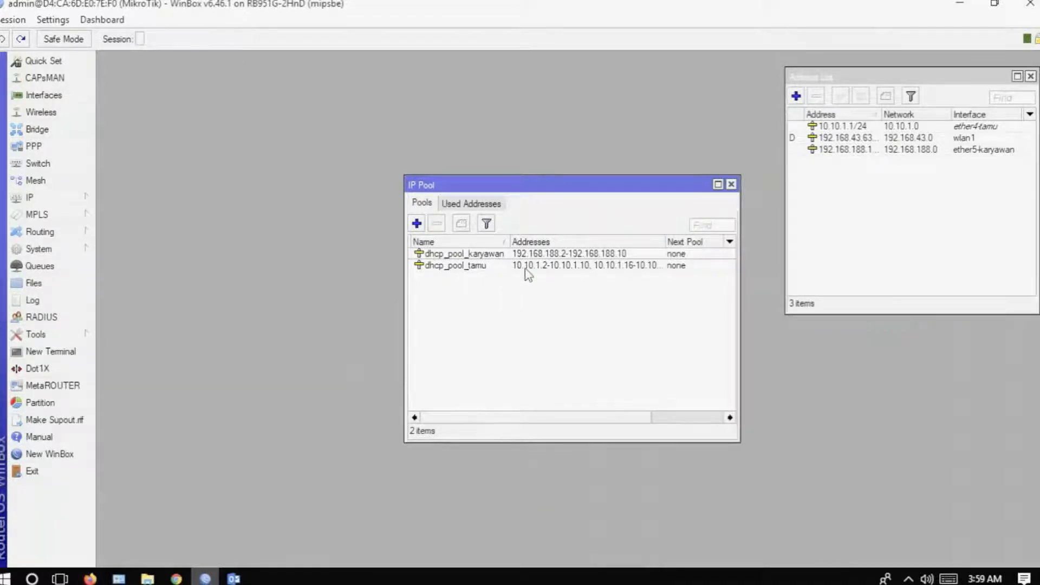
# Step: Start another new IP pool and name it pool_tambahan_karyawan
pyautogui.click(539, 255)
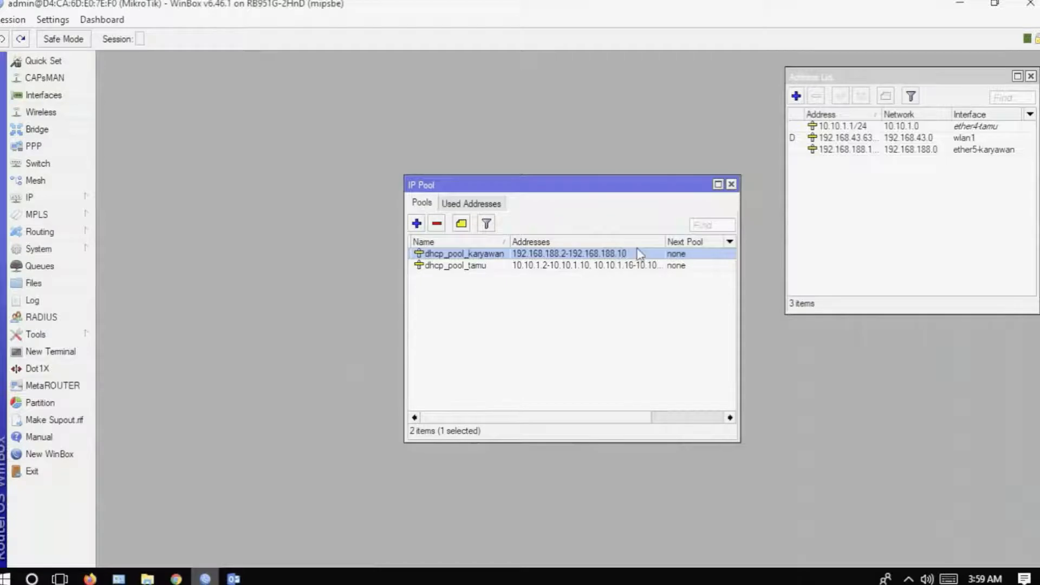
pyautogui.click(419, 224)
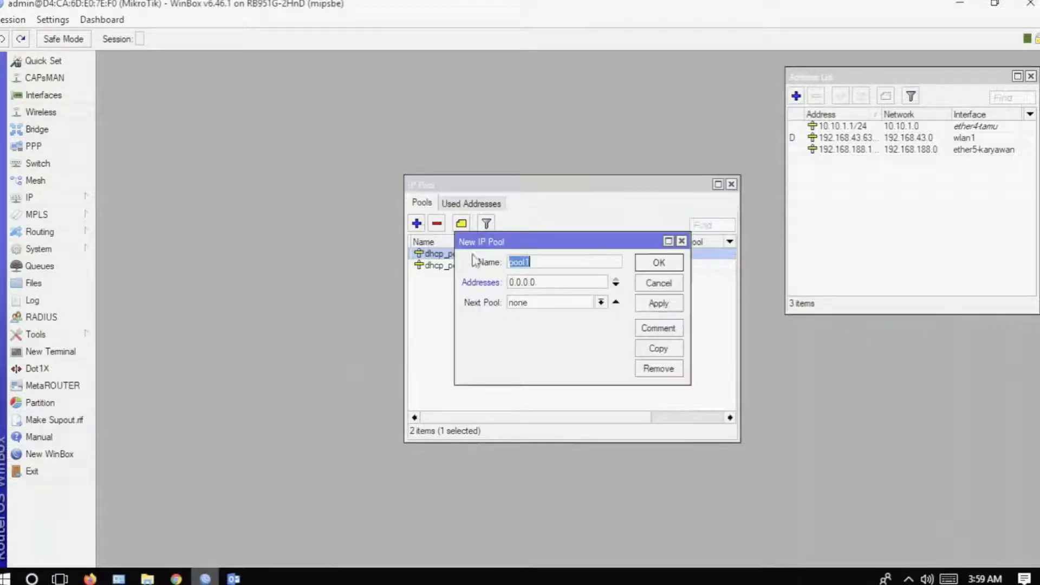
pyautogui.click(559, 258)
pyautogui.press('BackSpace')
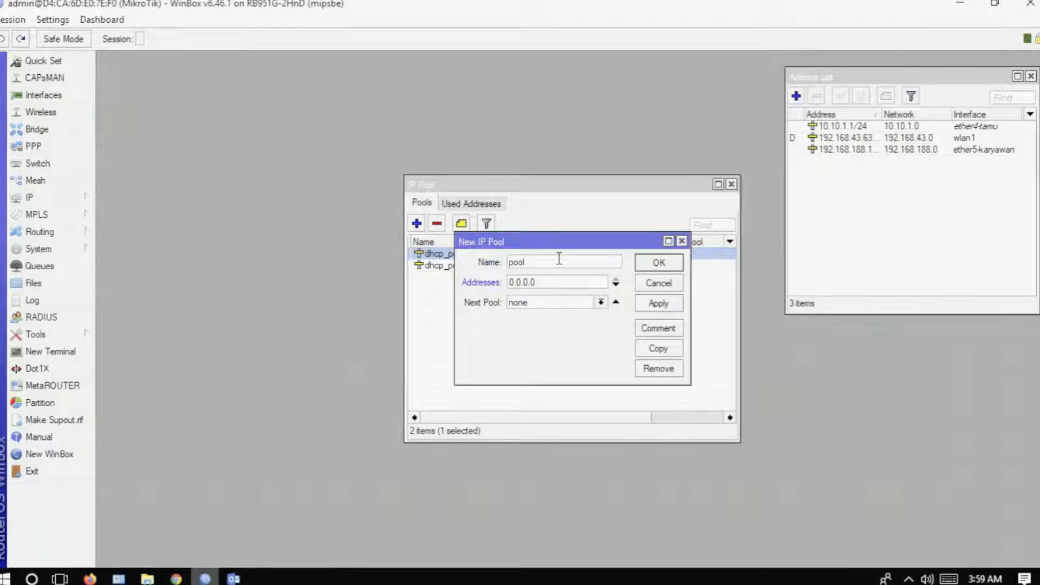
pyautogui.write('_tambahan_karyawan')
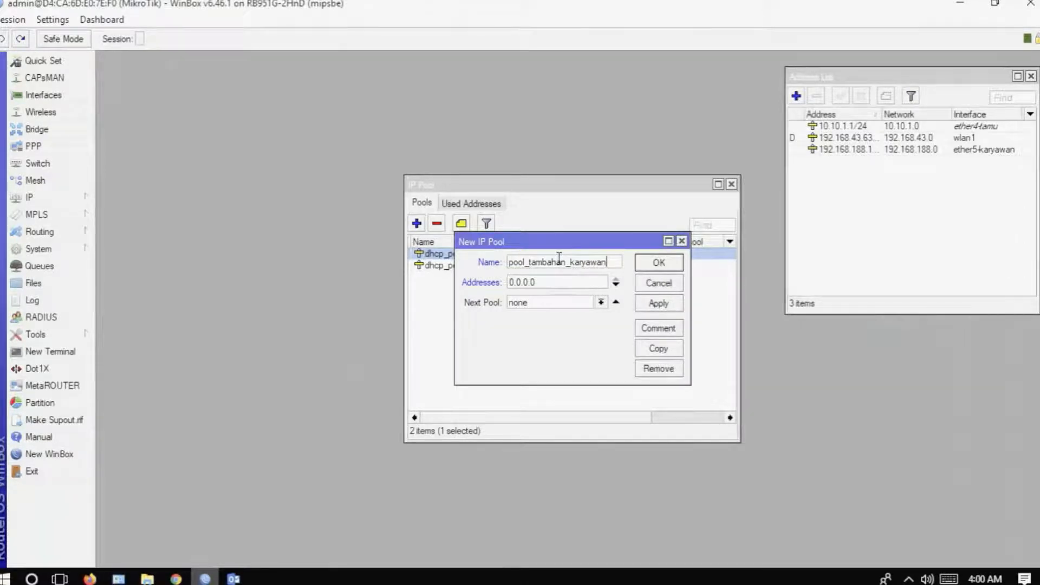
# Step: Set the additional employee pool's address range to 192.168.188.11-192.168.188.20 and save the pool
pyautogui.press('Tab')
pyautogui.write('10')
pyautogui.write('2.168.18')
pyautogui.write('8.11')
pyautogui.write('-192.16')
pyautogui.write('8.188')
pyautogui.write('.20')
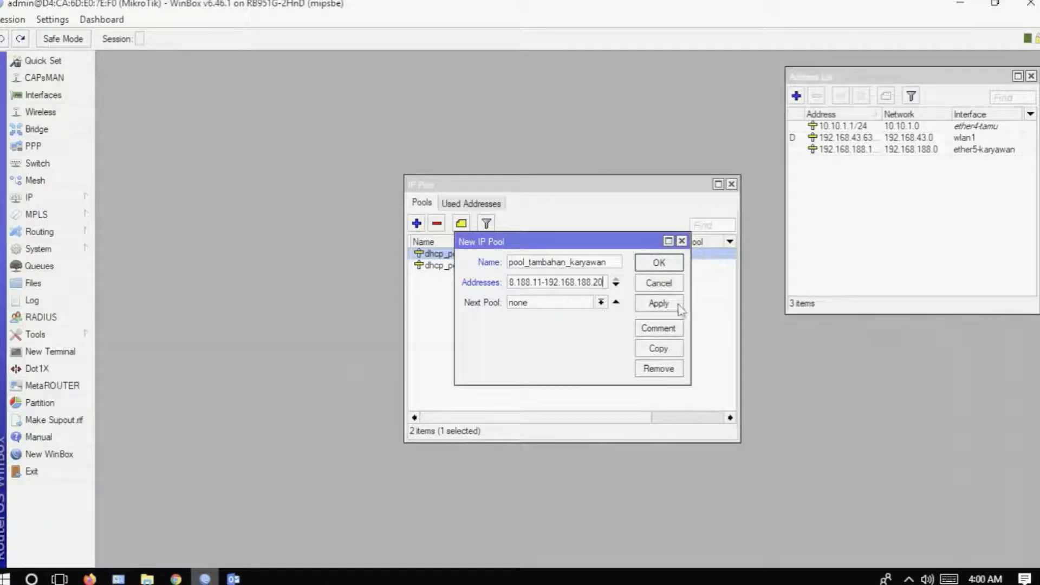
pyautogui.click(665, 309)
pyautogui.click(670, 268)
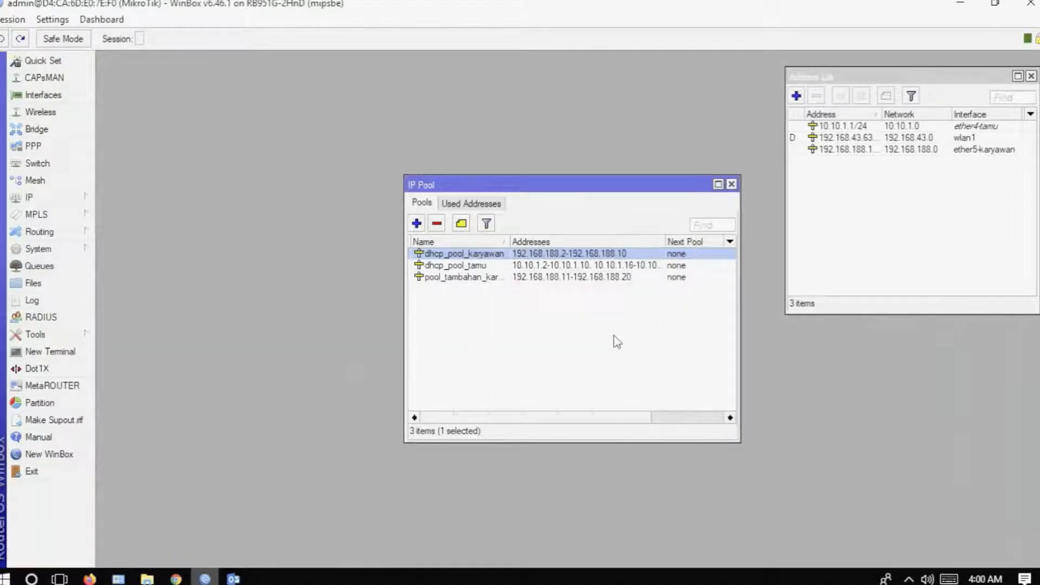
# Step: Set the next pool of dhcp_pool_karyawan to pool_tambahan_karyawan and save the pool
pyautogui.doubleClick(470, 279)
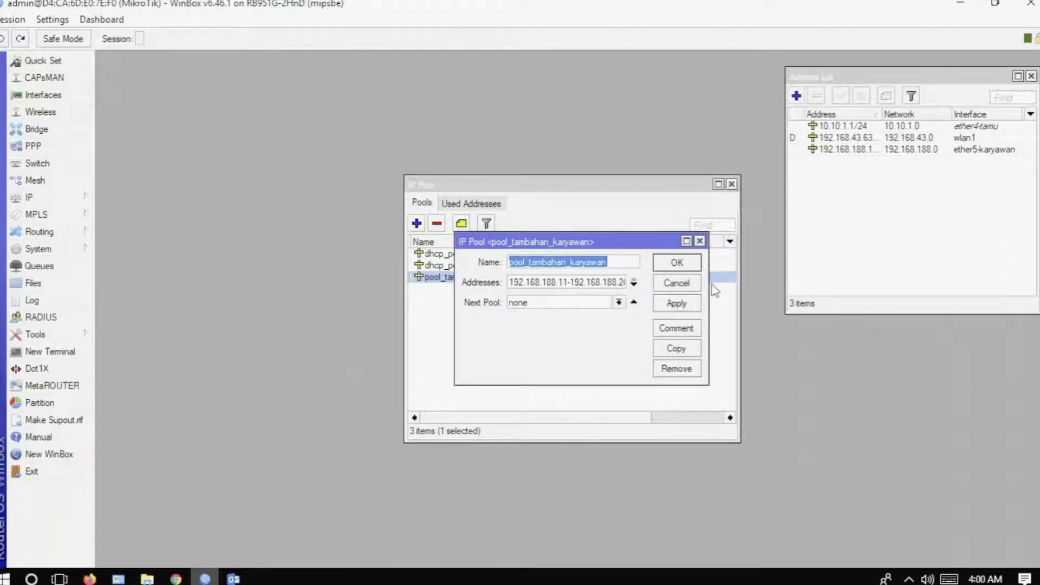
pyautogui.click(677, 283)
pyautogui.doubleClick(488, 255)
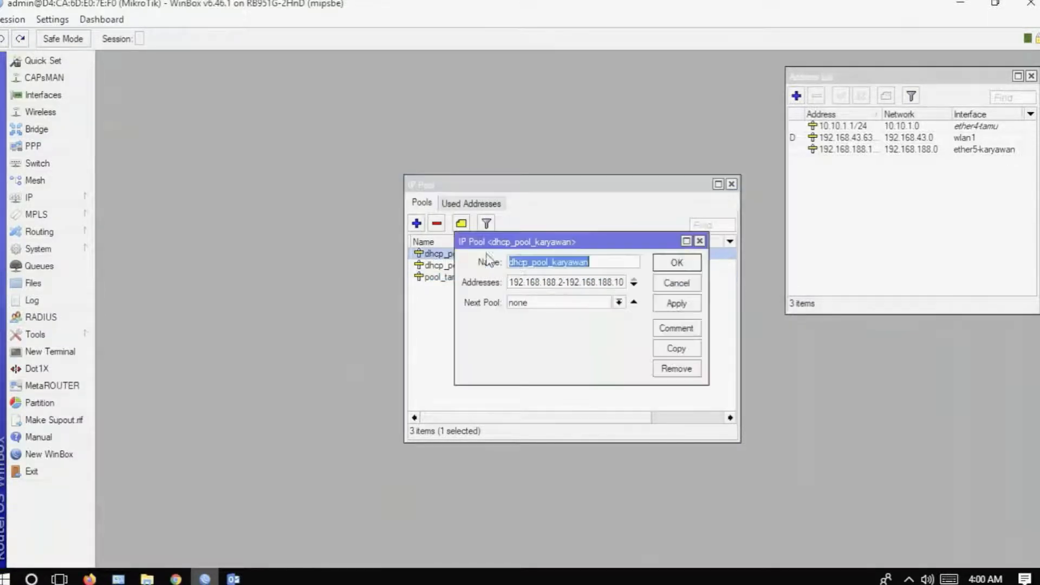
pyautogui.click(618, 302)
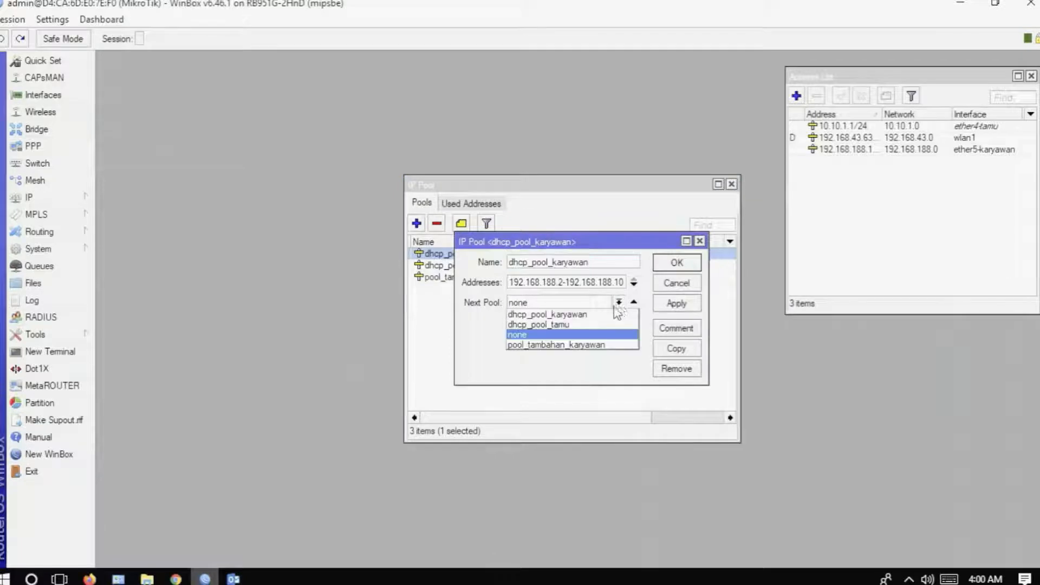
pyautogui.click(594, 345)
pyautogui.click(672, 306)
pyautogui.click(677, 263)
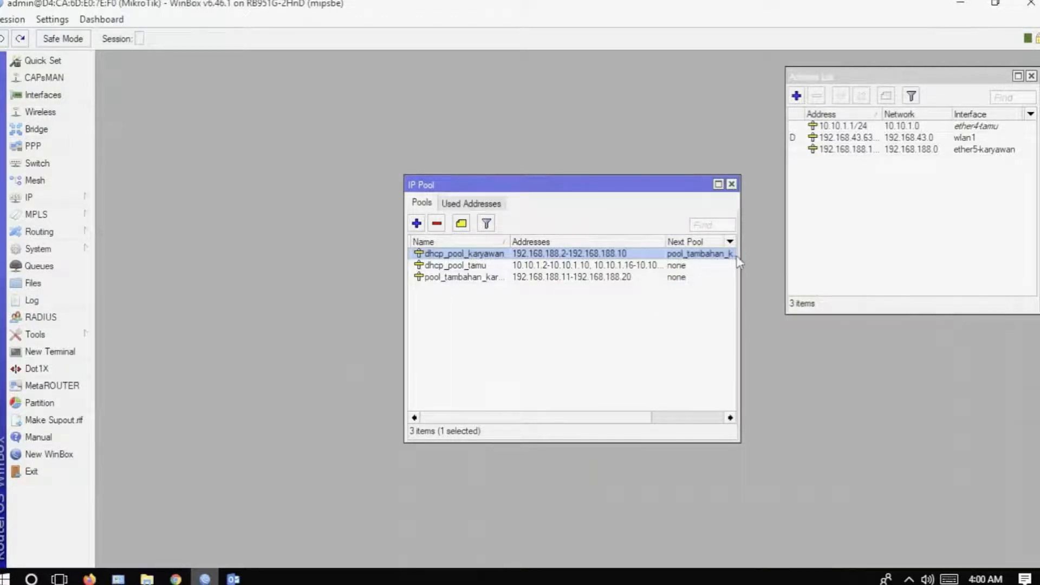
# Step: Widen the IP pool list and review the address ranges and next pool of dhcp_pool_tamu without changing them
pyautogui.moveTo(739, 255); pyautogui.dragTo(871, 252)
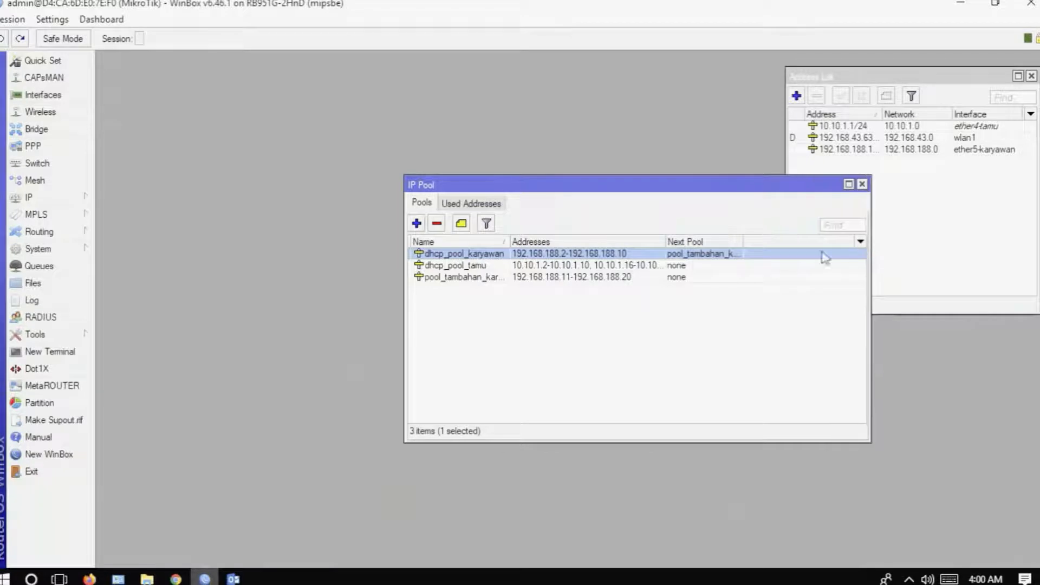
pyautogui.moveTo(695, 186); pyautogui.dragTo(552, 198)
pyautogui.click(375, 291)
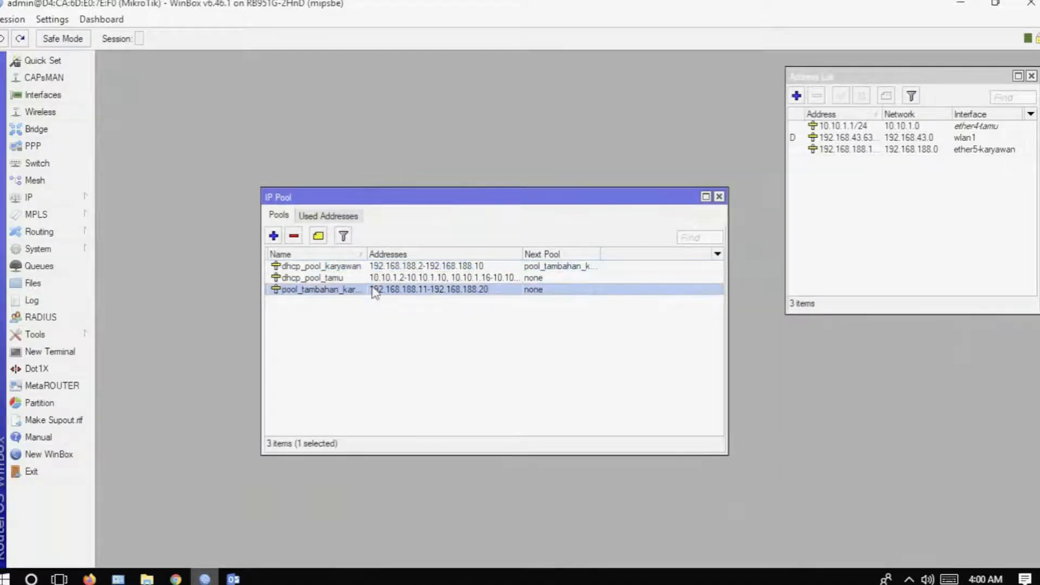
pyautogui.doubleClick(378, 279)
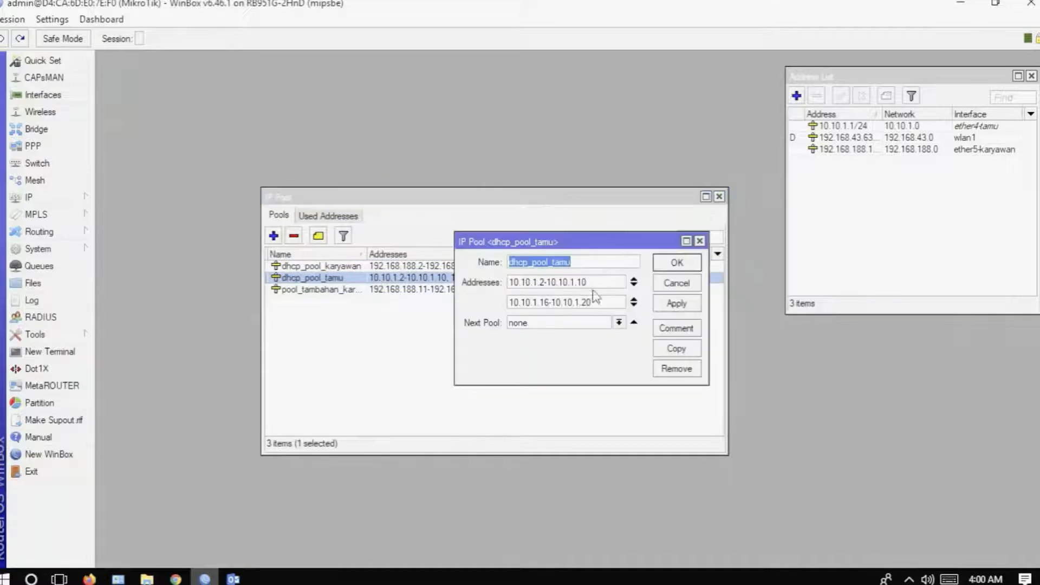
pyautogui.click(578, 263)
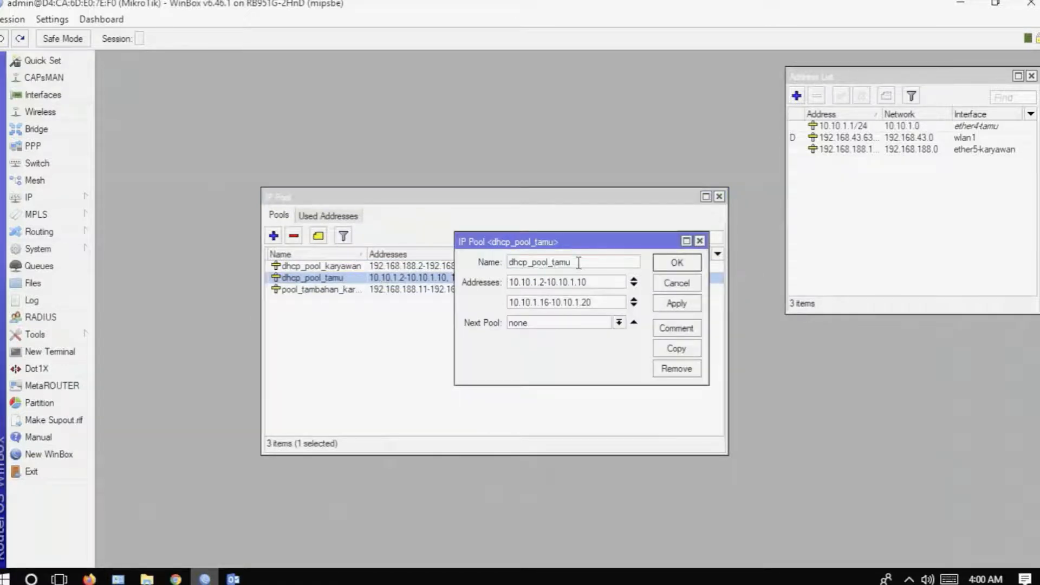
pyautogui.click(672, 283)
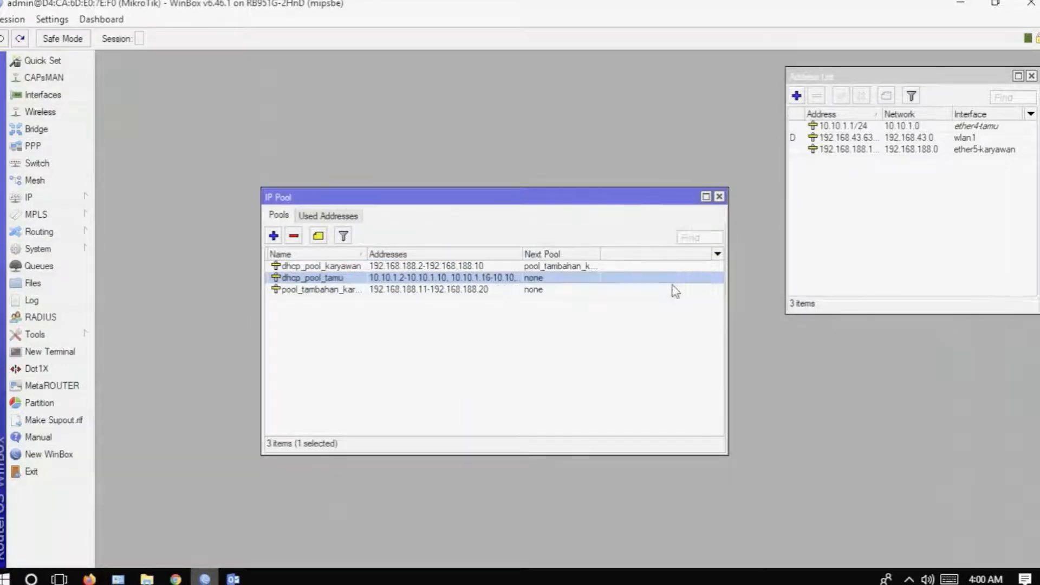
pyautogui.moveTo(649, 202); pyautogui.dragTo(964, 189)
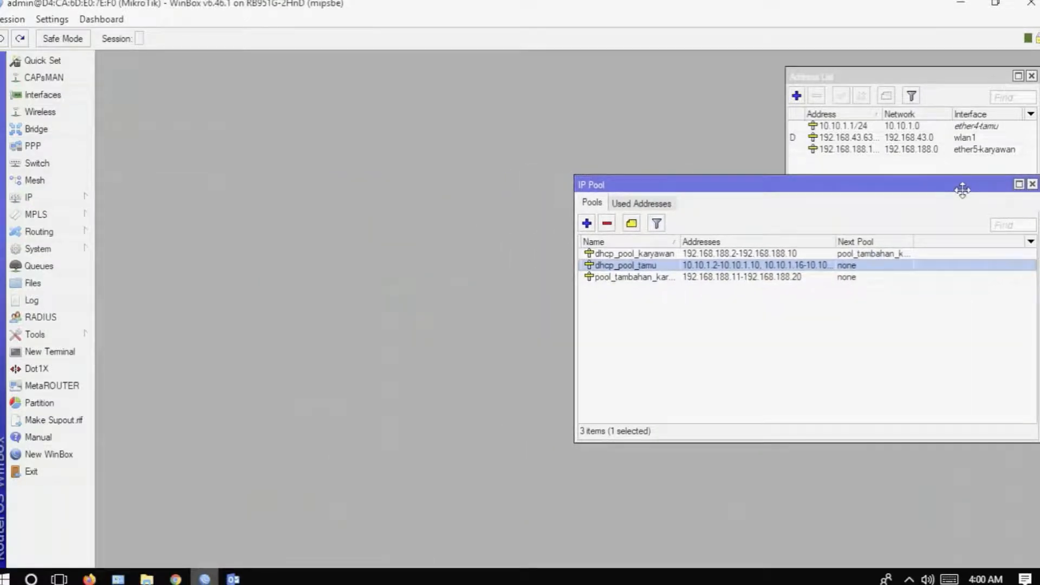
# Step: Start a new DHCP server entry and name it dhcp-tamu
pyautogui.click(81, 198)
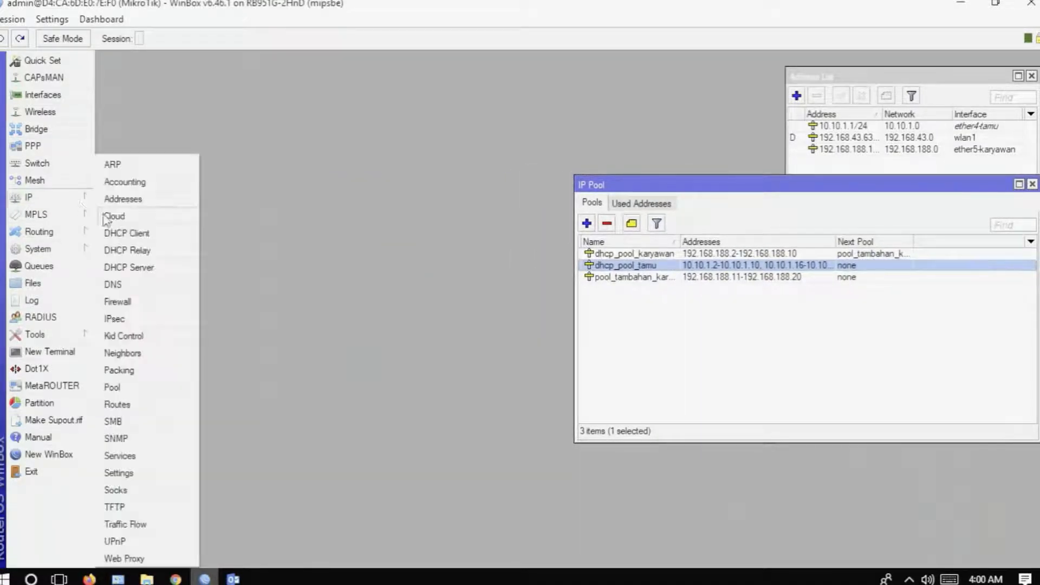
pyautogui.click(165, 278)
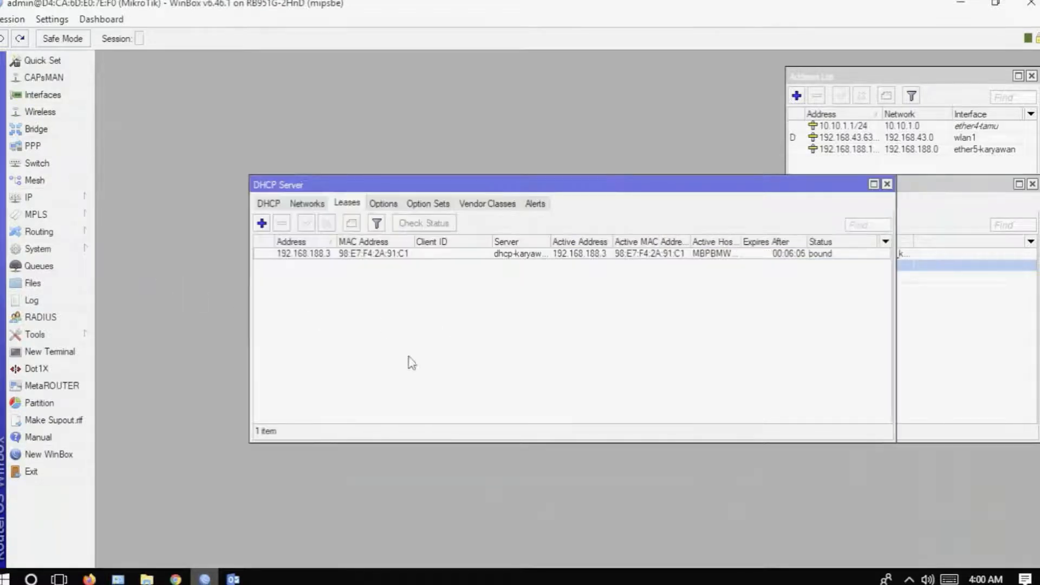
pyautogui.click(269, 203)
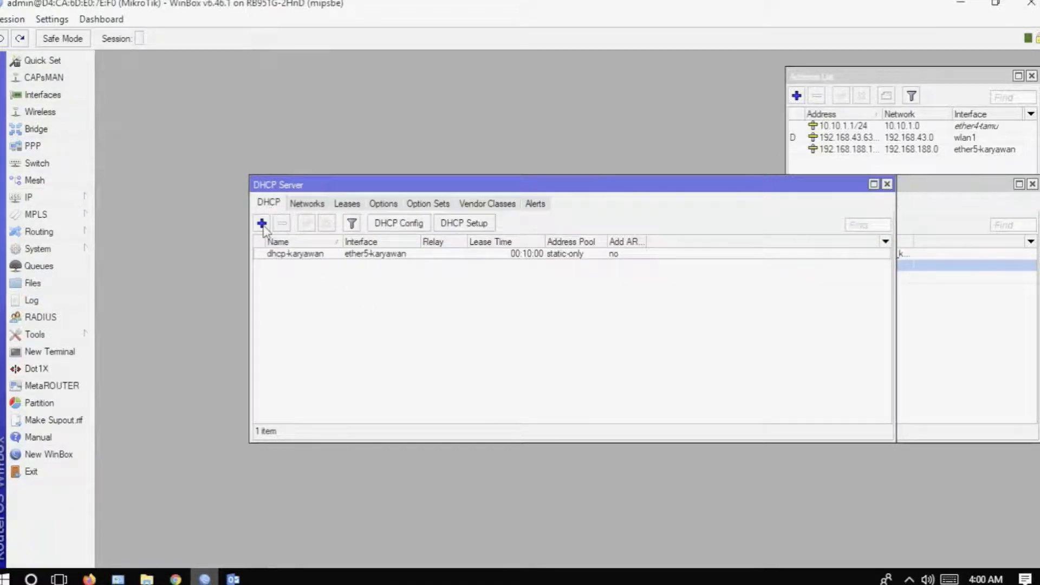
pyautogui.click(261, 222)
pyautogui.doubleClick(569, 156)
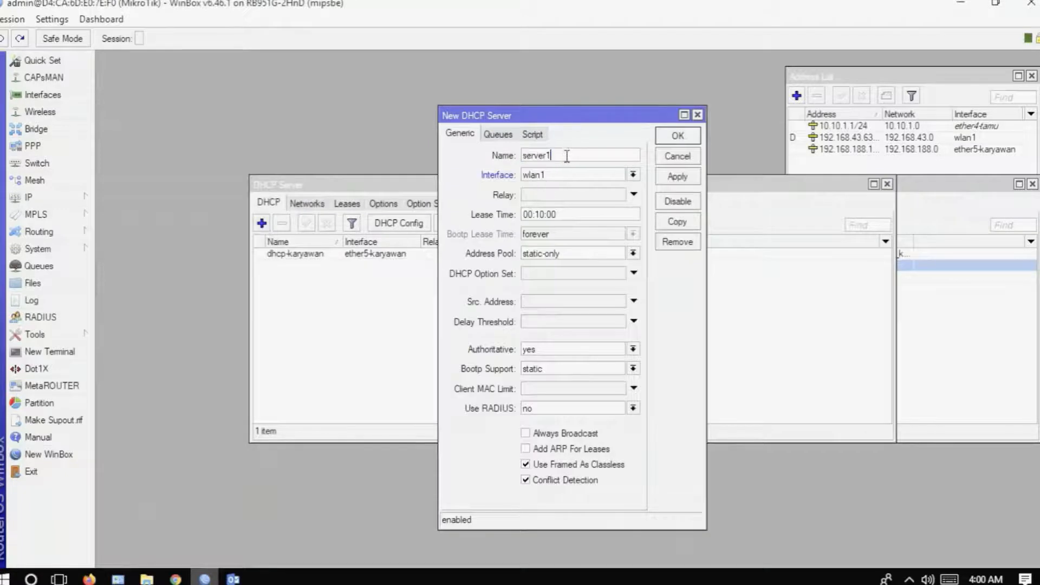
pyautogui.write('dhcp_')
pyautogui.write('tamu')
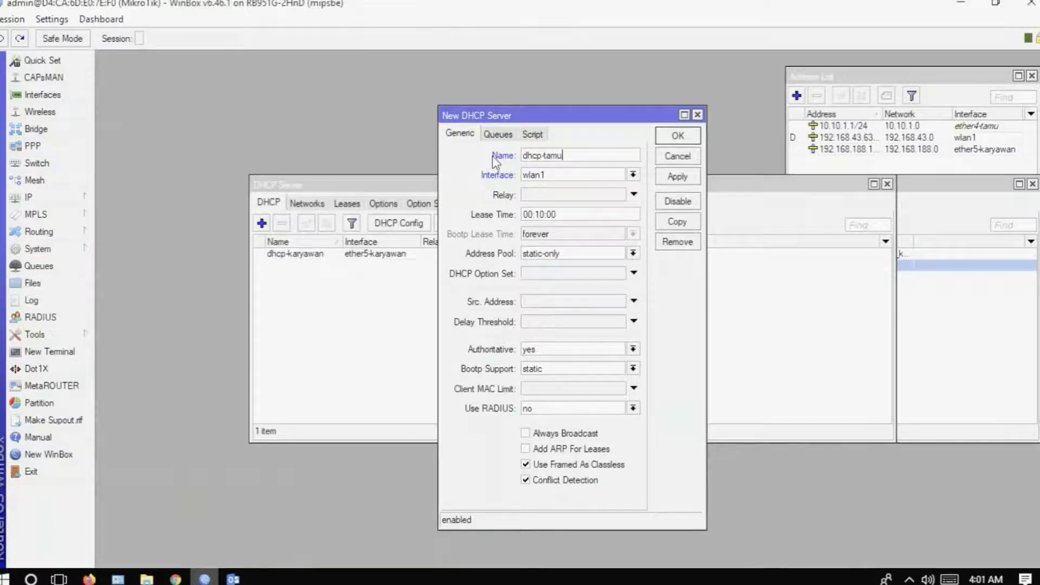
# Step: Assign the guest DHCP server to interface ether4-tamu with address pool dhcp_pool_tamu and save it
pyautogui.click(550, 176)
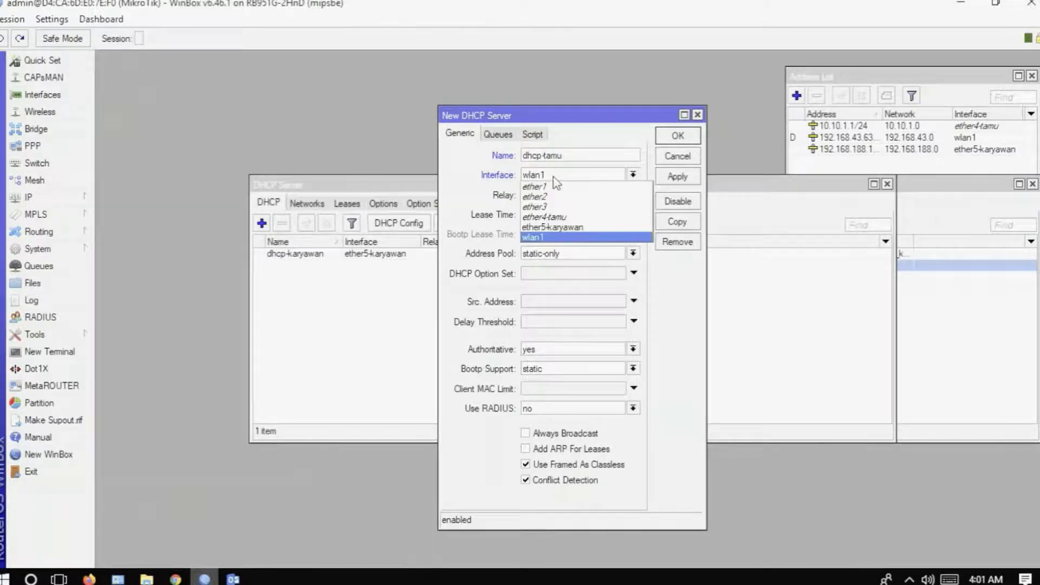
pyautogui.click(552, 218)
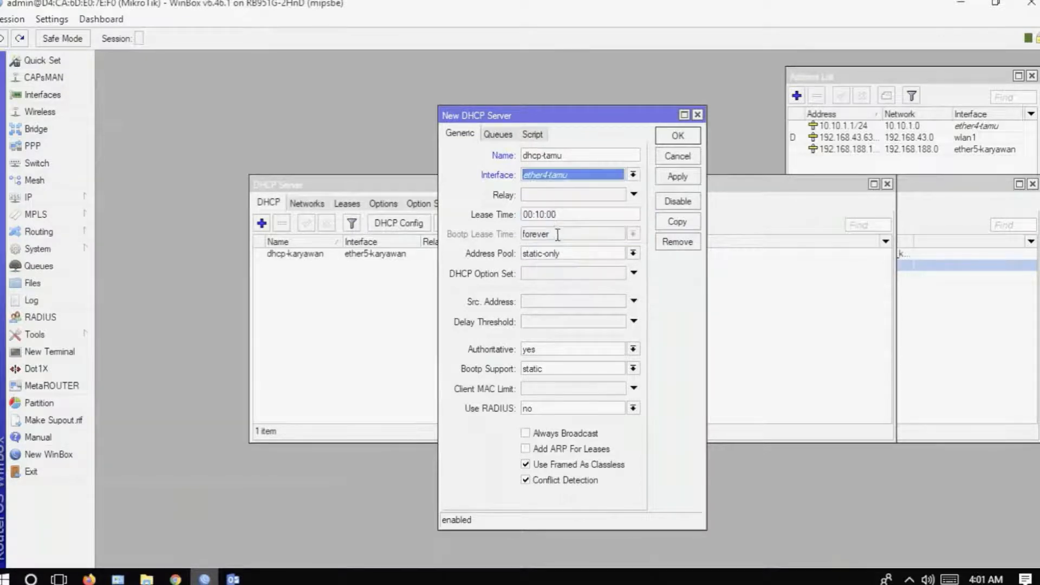
pyautogui.click(560, 255)
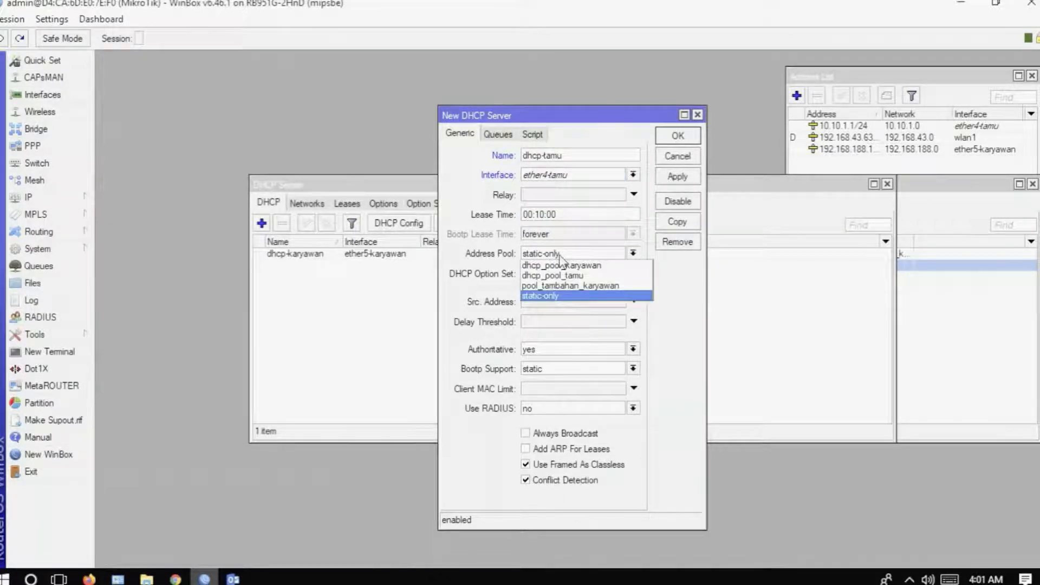
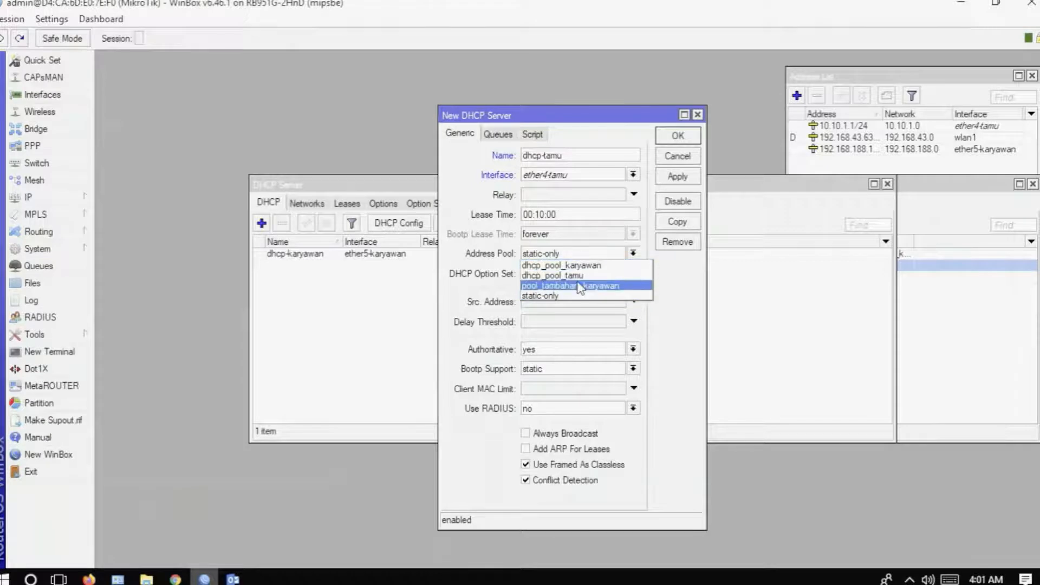
pyautogui.click(579, 275)
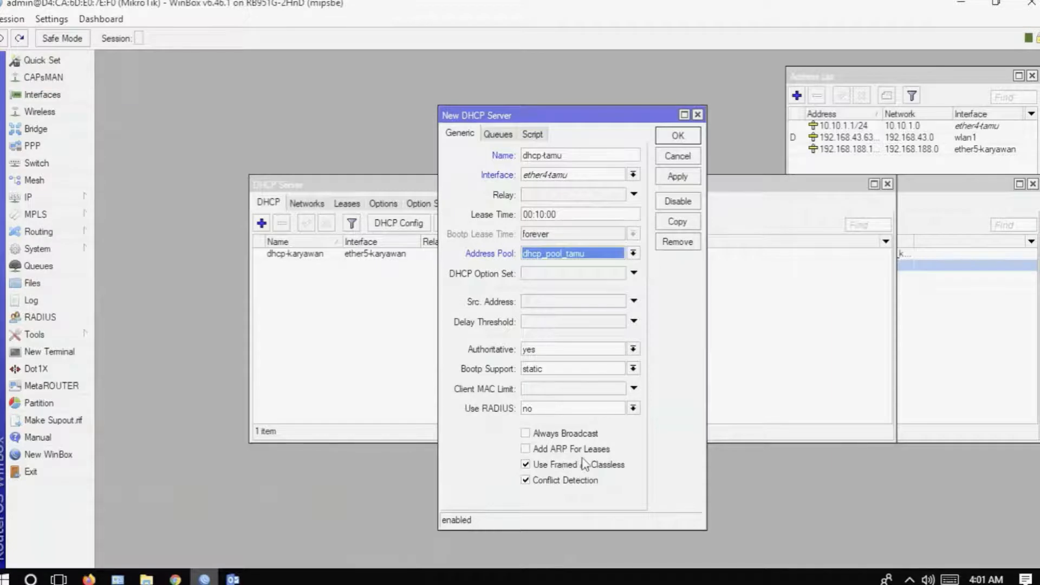
pyautogui.click(682, 181)
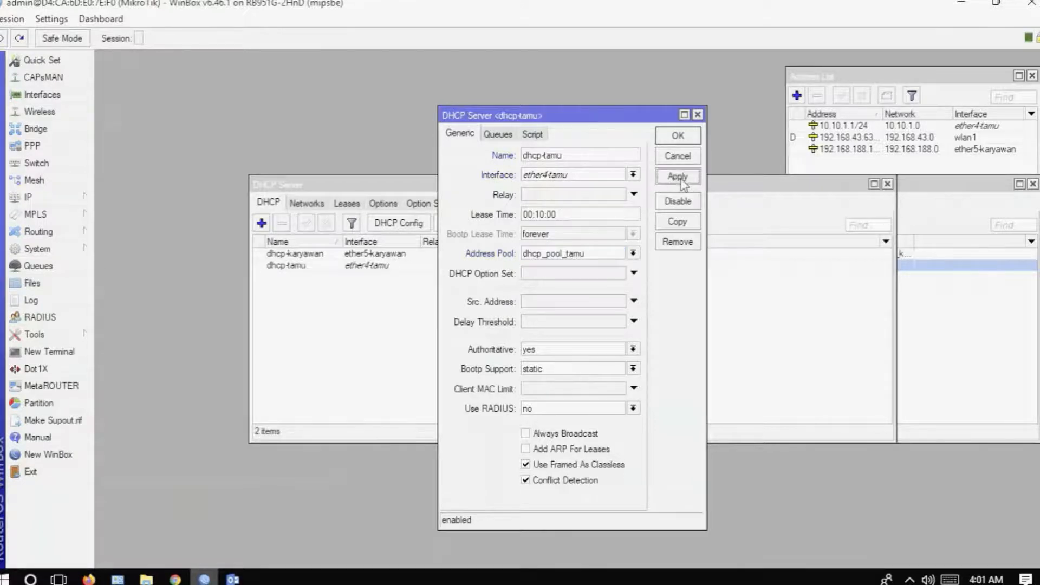
pyautogui.click(678, 136)
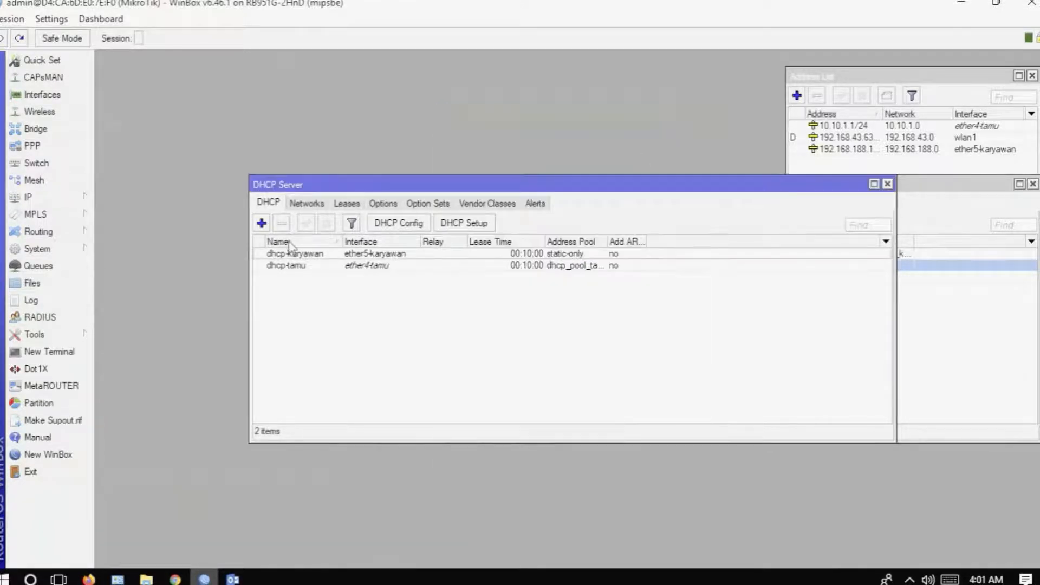
# Step: Add a DHCP network for 10.10.10.0/24 with gateway 10.10.1.1 and save it
pyautogui.click(306, 203)
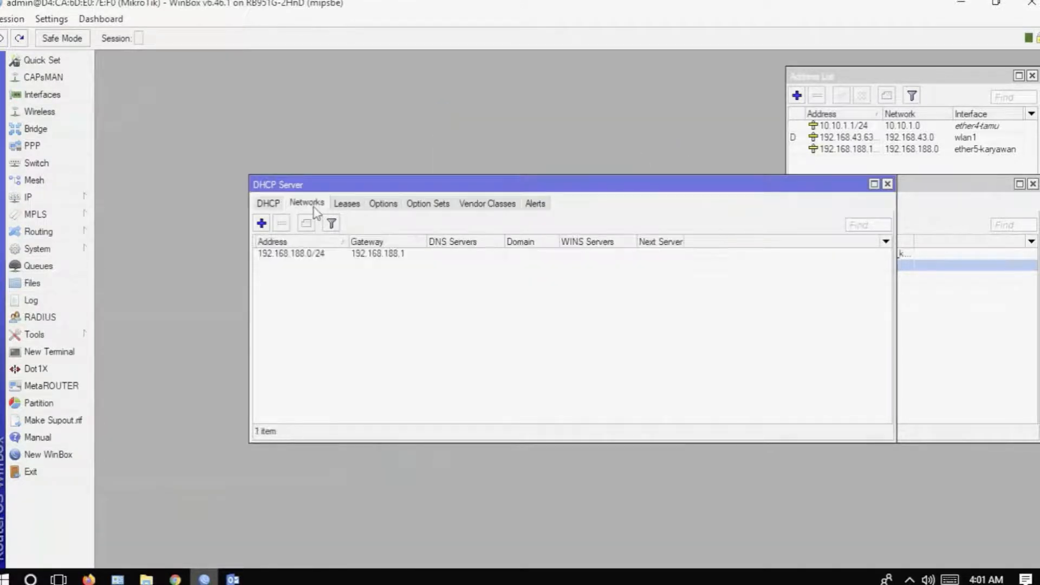
pyautogui.click(262, 223)
pyautogui.write('10.10.10')
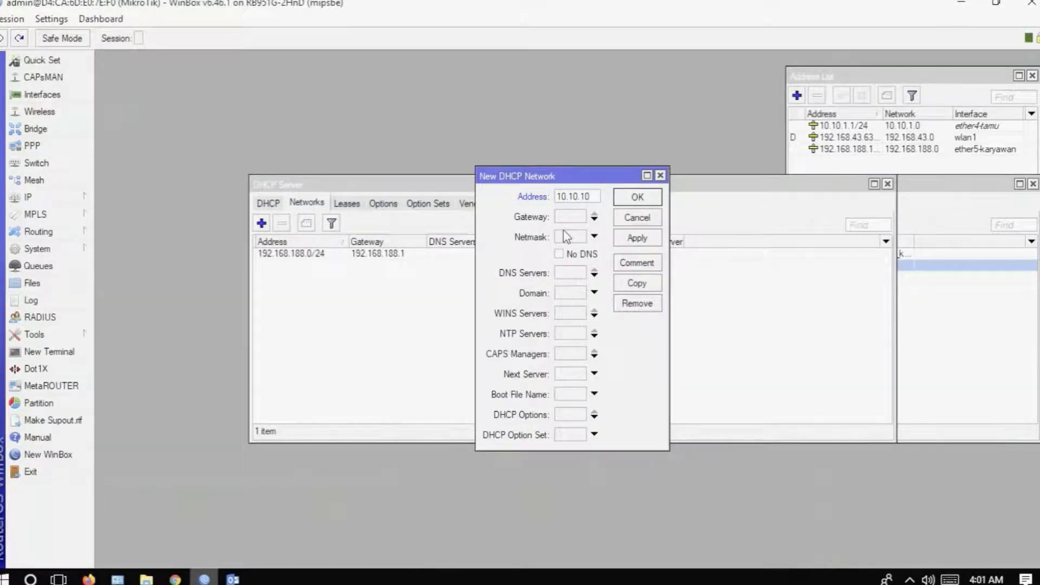
pyautogui.press('BackSpace')
pyautogui.write('/24')
pyautogui.click(575, 218)
pyautogui.write('10.10.1.1')
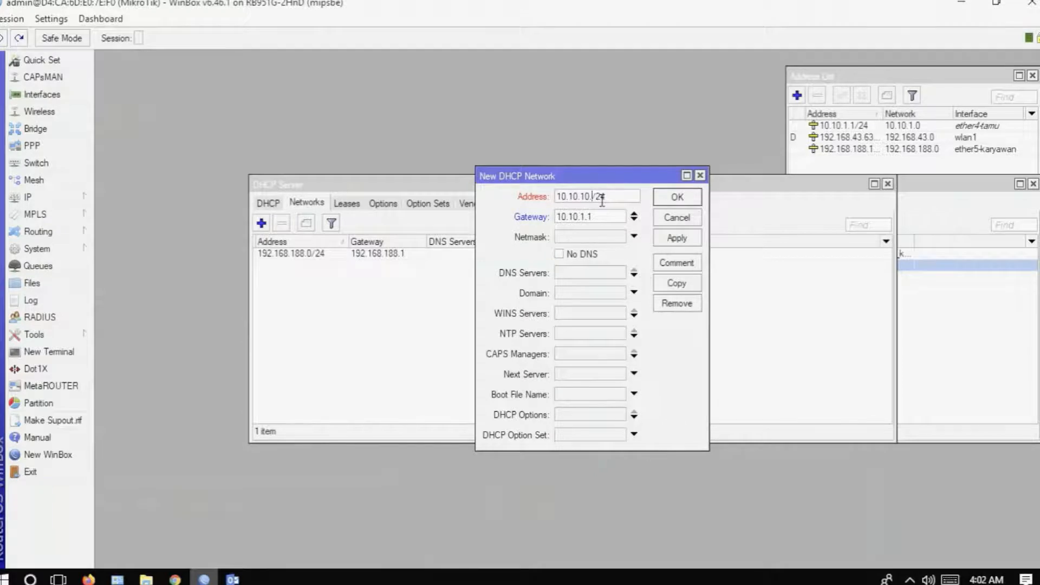
pyautogui.write('0')
pyautogui.click(675, 237)
pyautogui.click(677, 198)
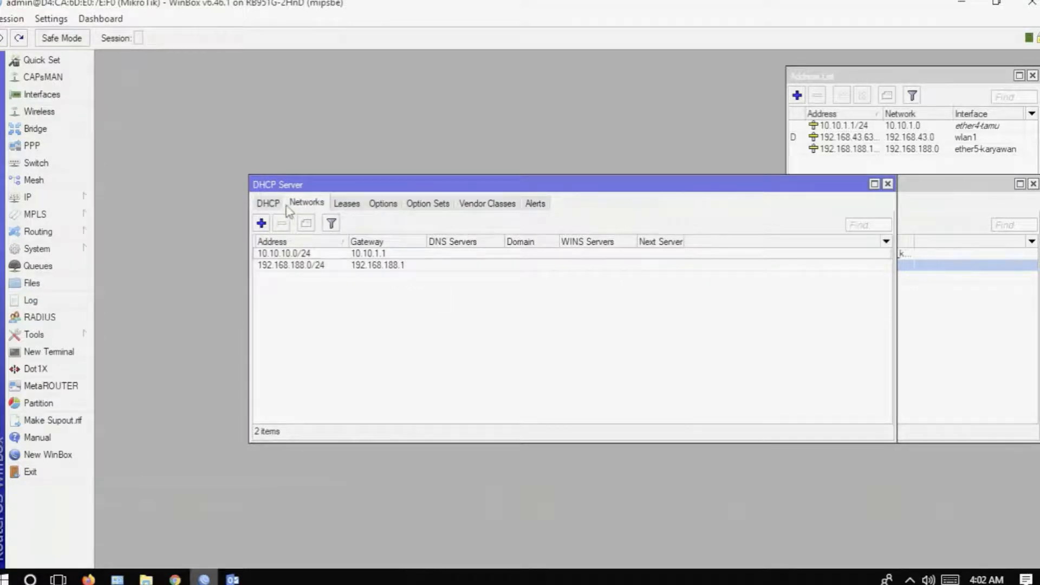
# Step: Check the guest DHCP server entry, the current leases and the status of the router's interfaces
pyautogui.click(268, 204)
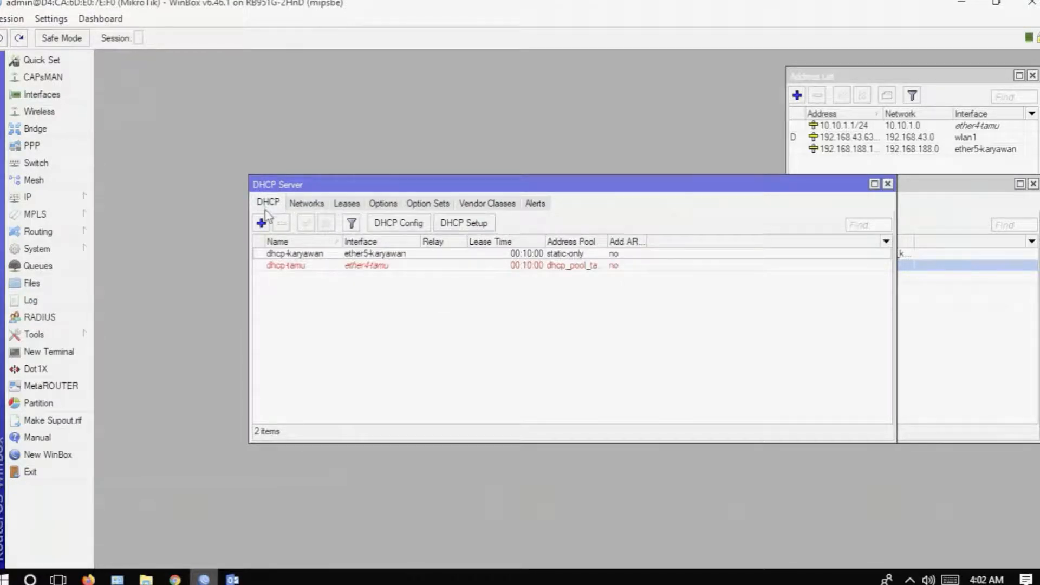
pyautogui.click(382, 267)
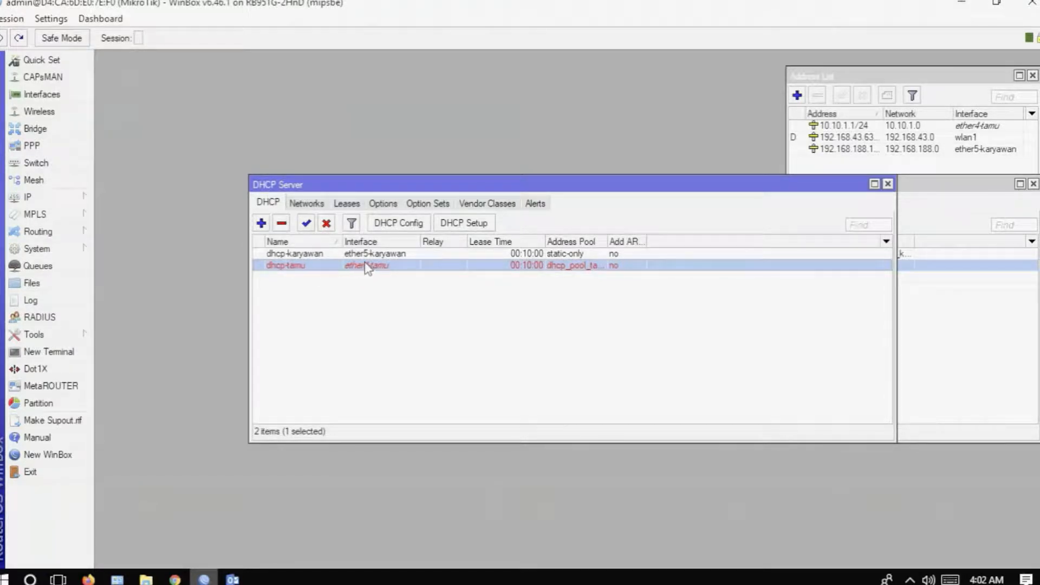
pyautogui.click(345, 206)
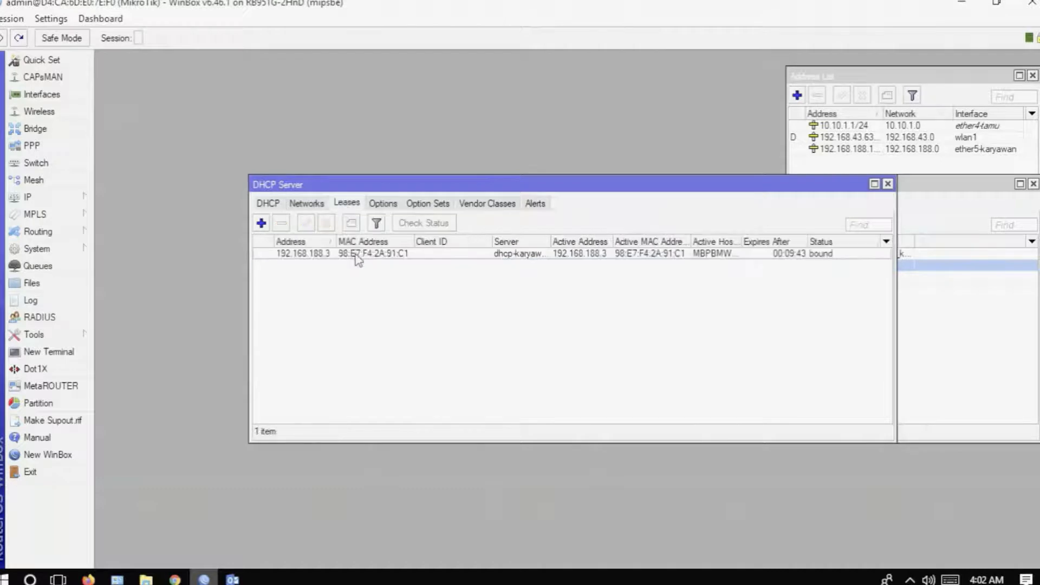
pyautogui.click(271, 205)
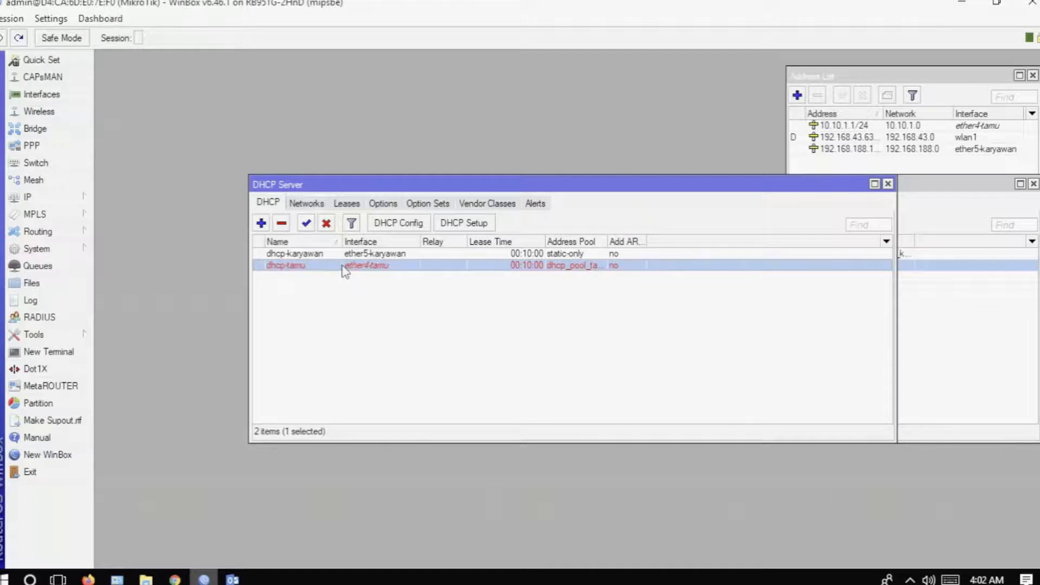
pyautogui.click(66, 94)
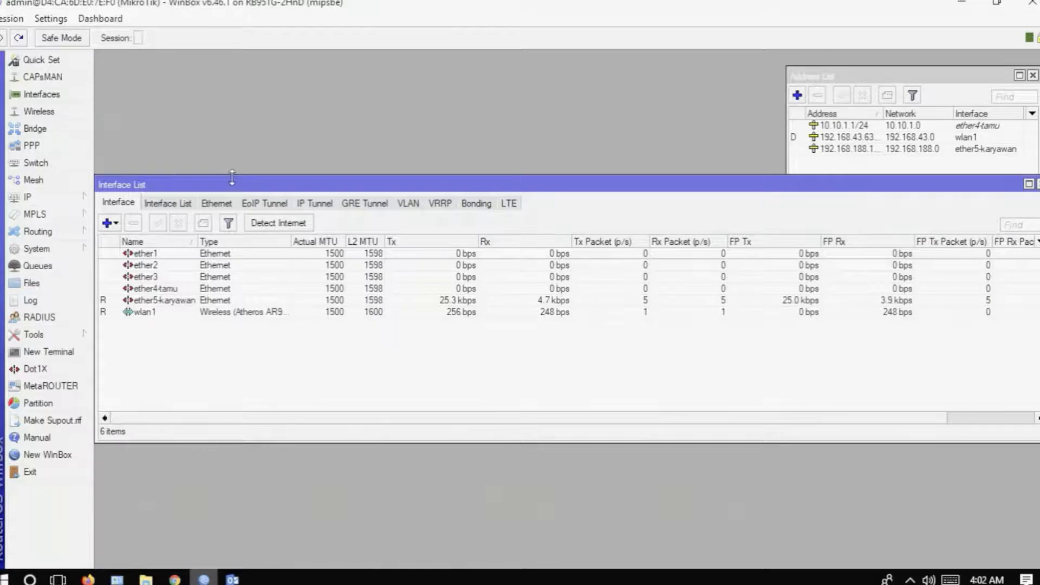
# Step: Stop reconnecting to the dropped WinBox session and log in as admin to the neighbouring router listed at 10.10.1.1, with its window maximized
pyautogui.press('super+d')
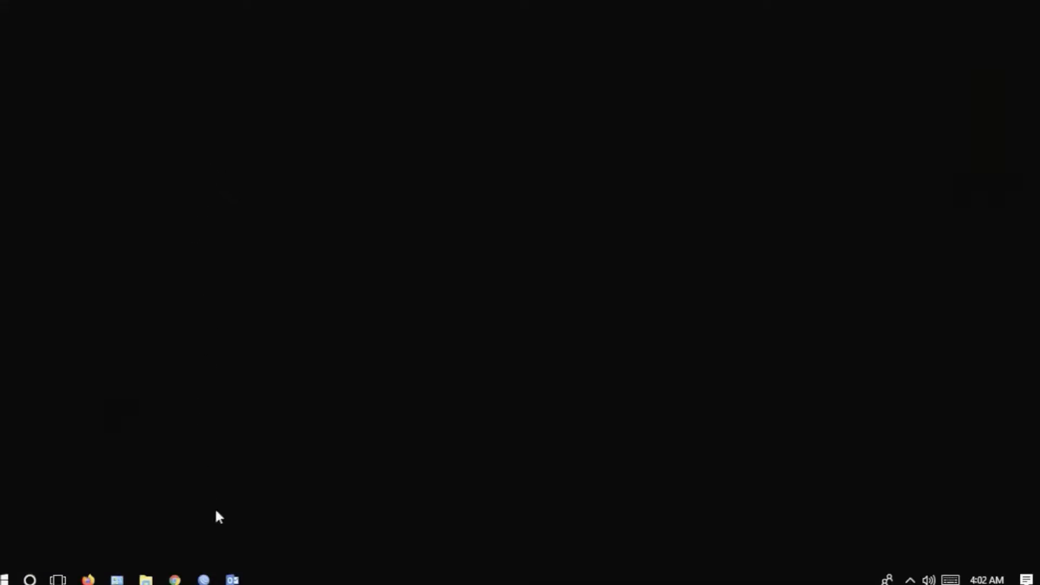
pyautogui.click(204, 579)
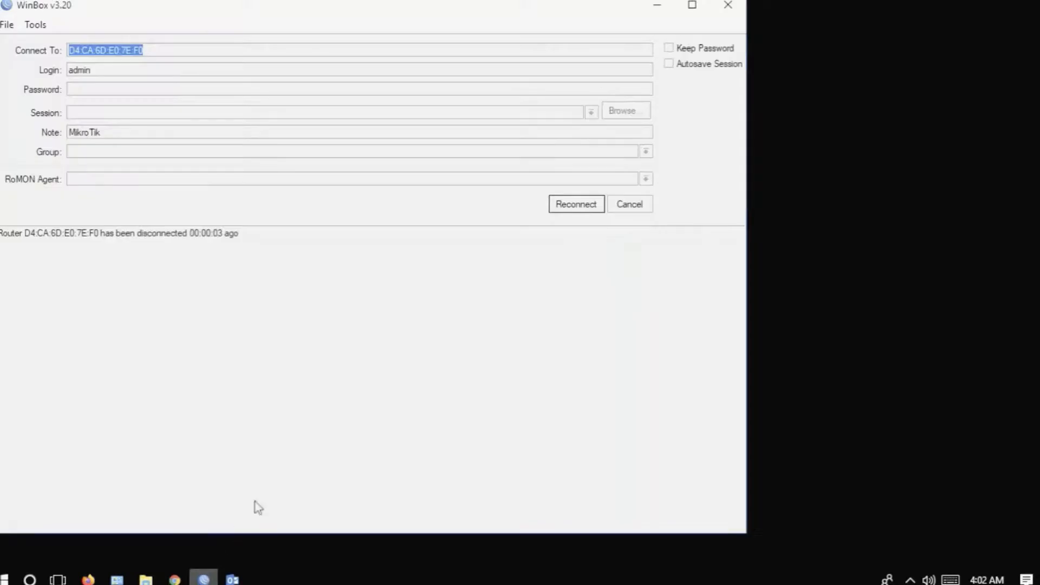
pyautogui.click(588, 213)
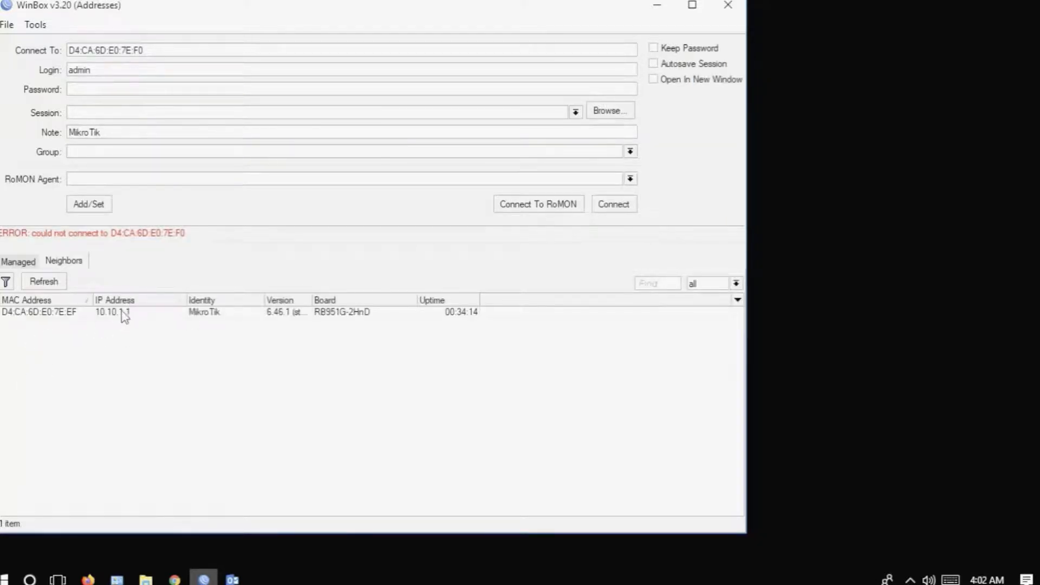
pyautogui.click(59, 315)
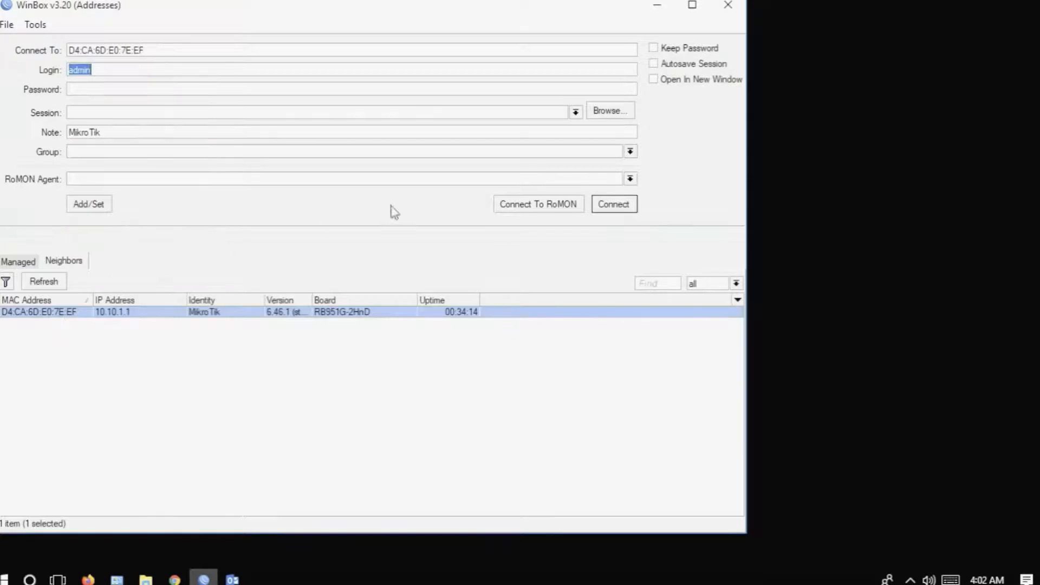
pyautogui.click(618, 204)
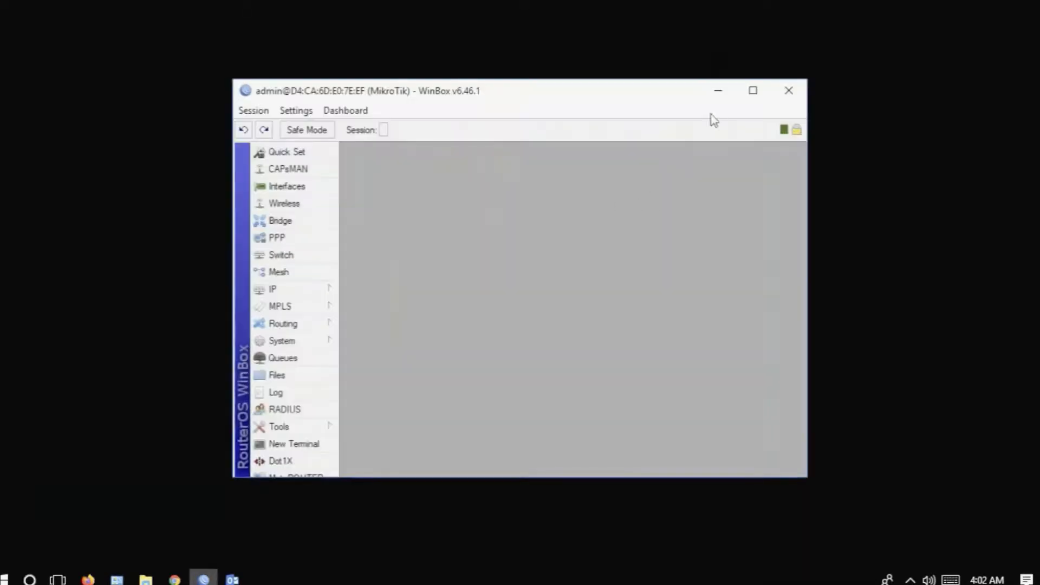
pyautogui.click(747, 94)
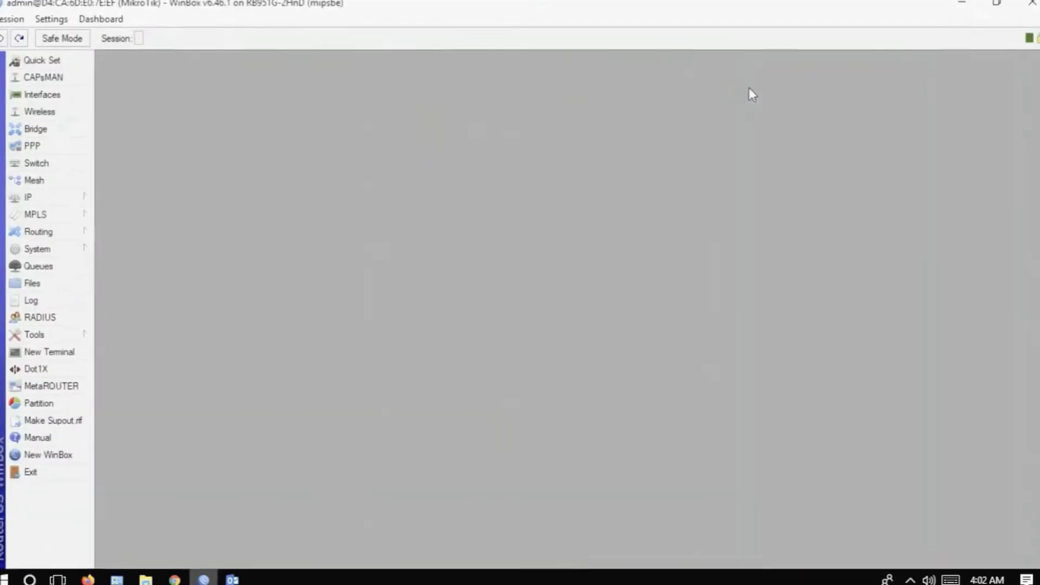
# Step: Check the status of interface ether4-tamu and the lease issued by the dhcp-tamu server
pyautogui.click(84, 96)
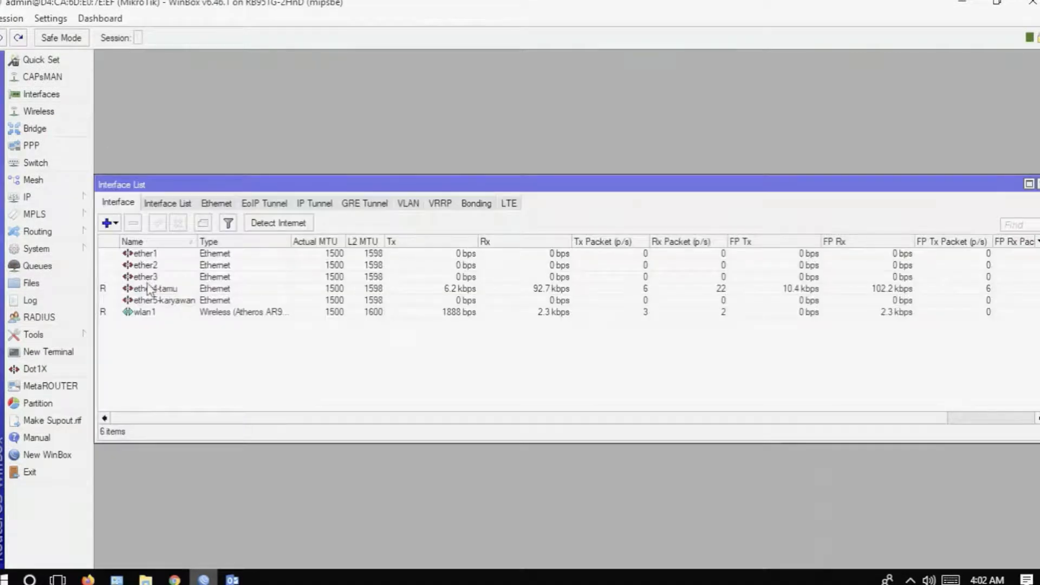
pyautogui.click(149, 289)
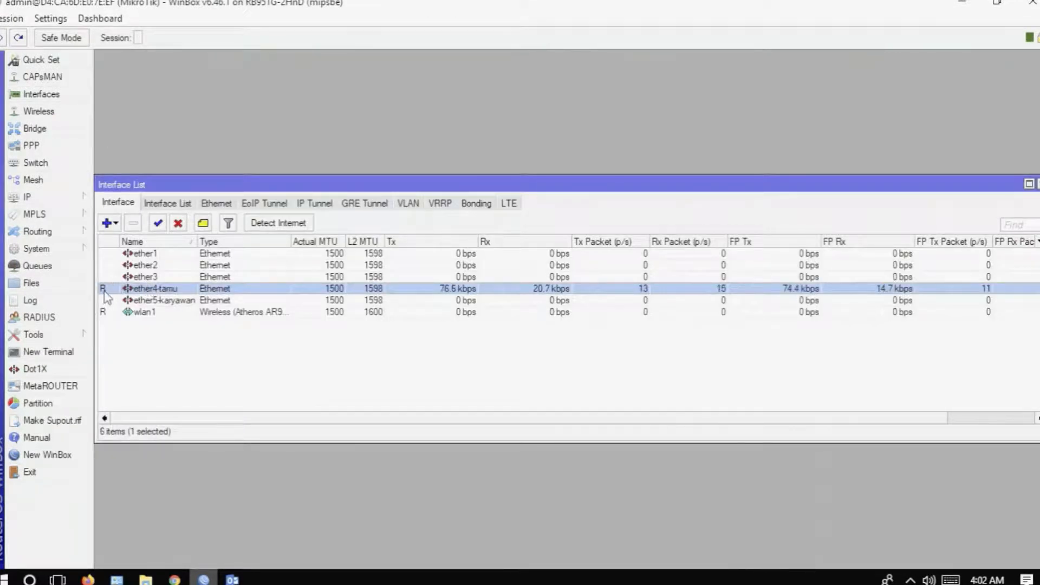
pyautogui.click(69, 198)
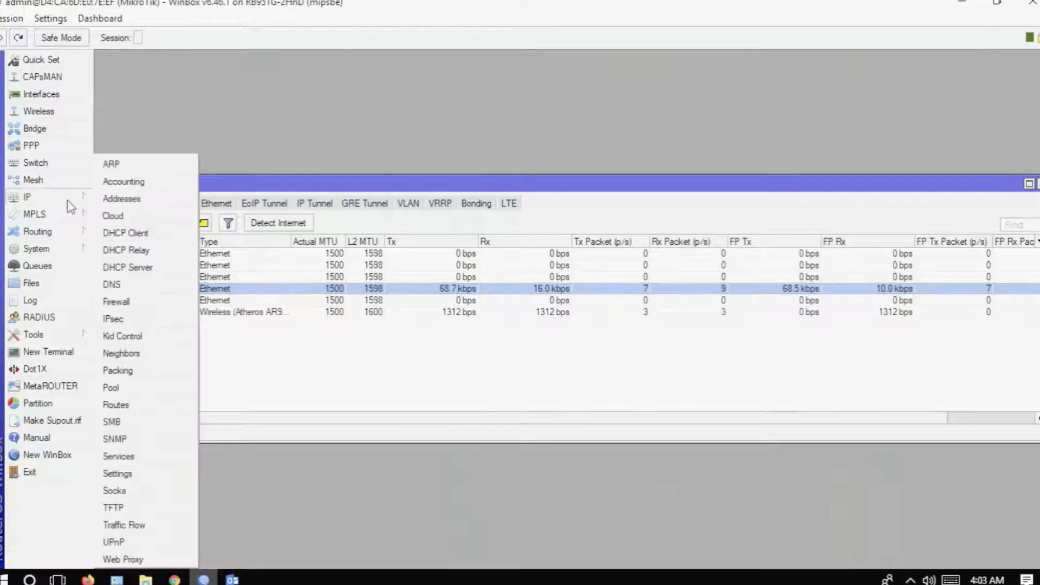
pyautogui.click(130, 267)
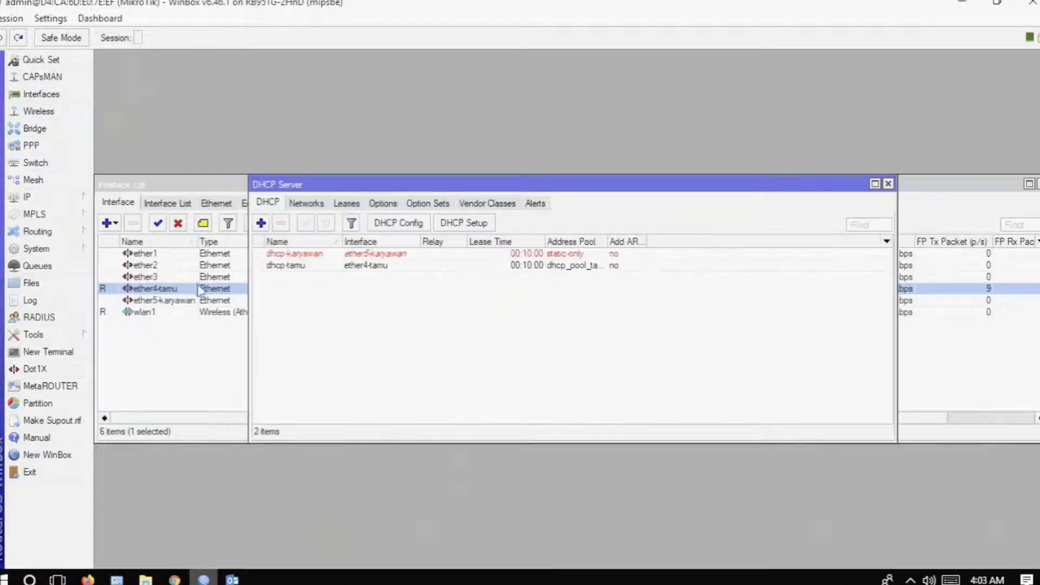
pyautogui.click(314, 268)
pyautogui.click(352, 205)
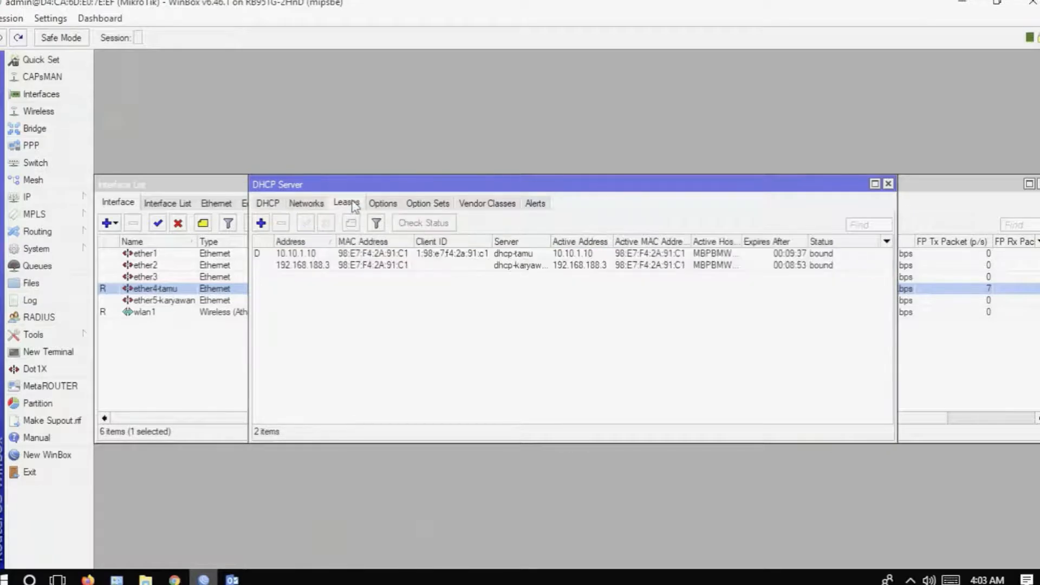
pyautogui.click(302, 257)
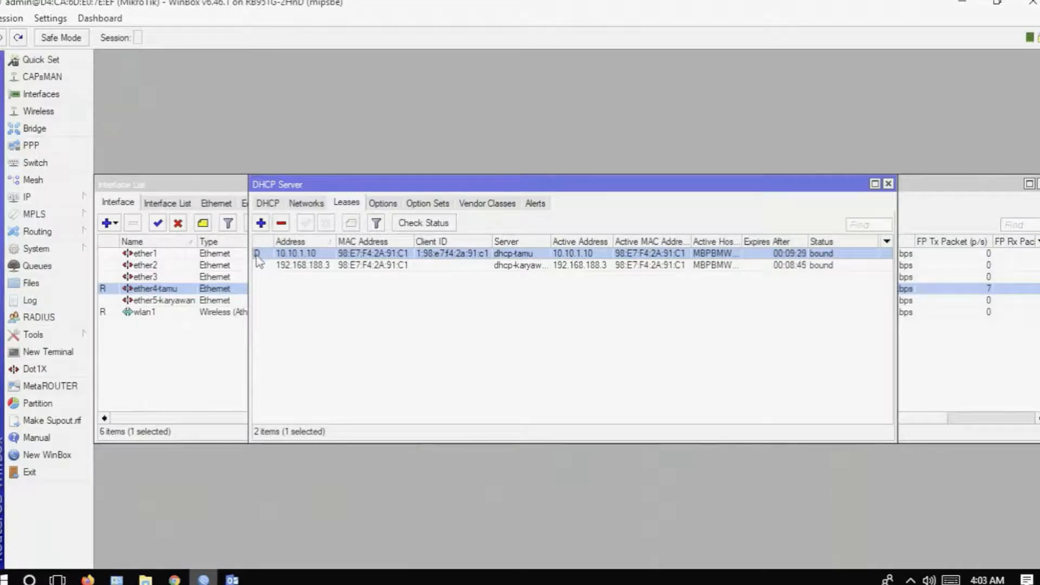
# Step: Switch to Windows Network Connections and check the Ethernet adapter's IPv4 address, gateway and DHCP details
pyautogui.click(57, 579)
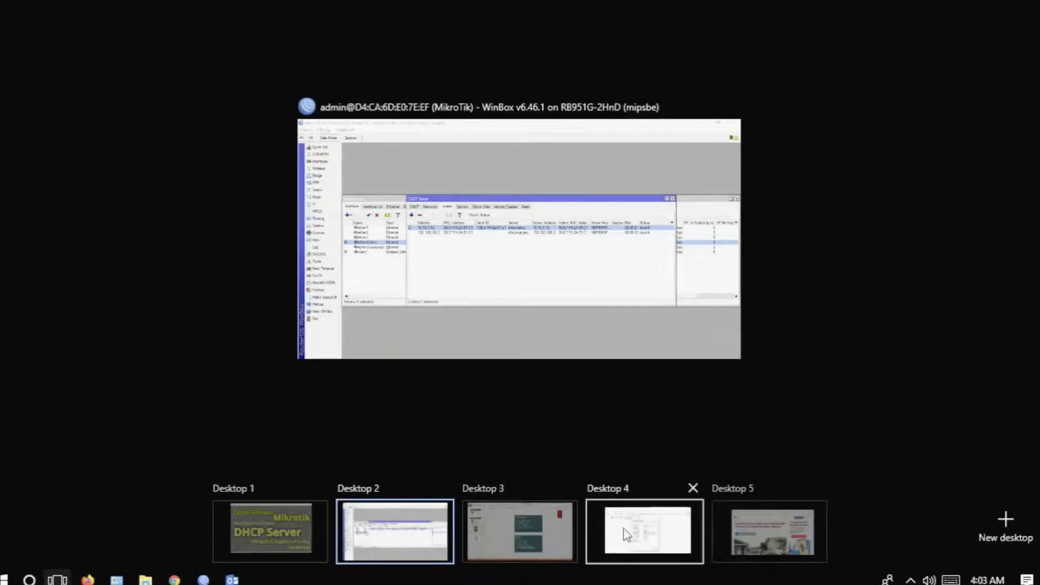
pyautogui.click(629, 535)
pyautogui.click(641, 462)
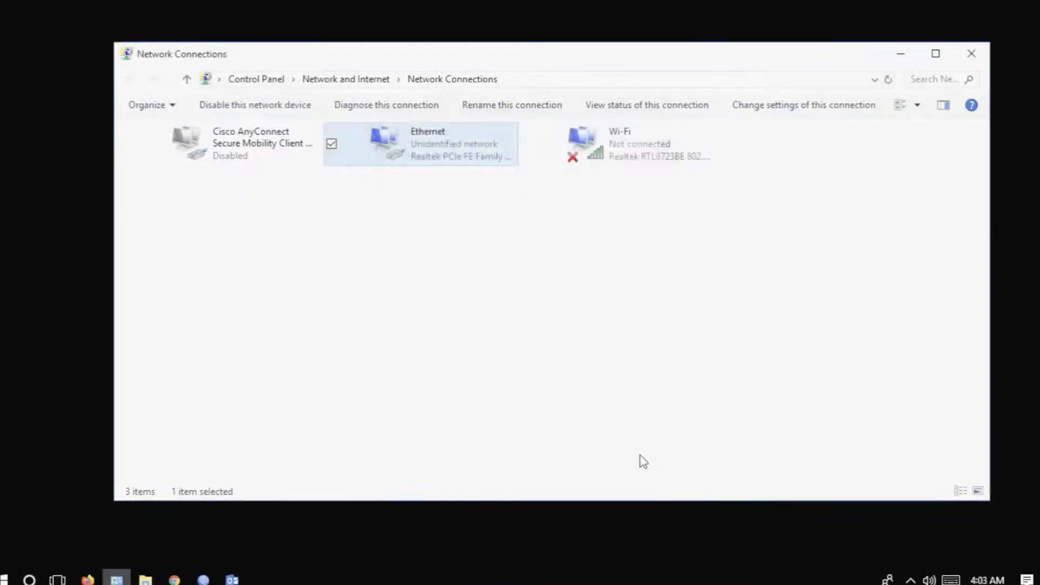
pyautogui.doubleClick(445, 147)
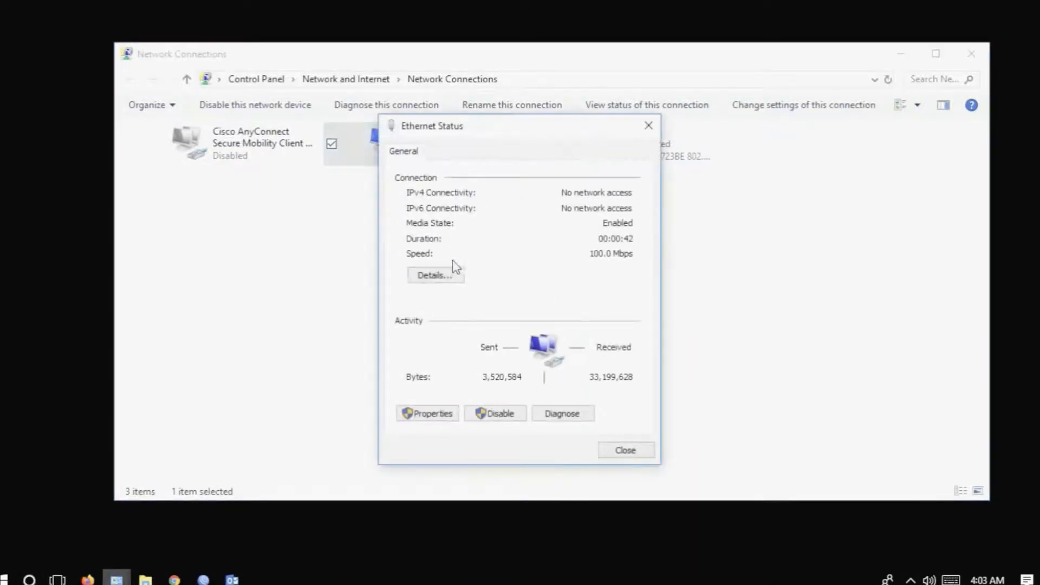
pyautogui.click(456, 277)
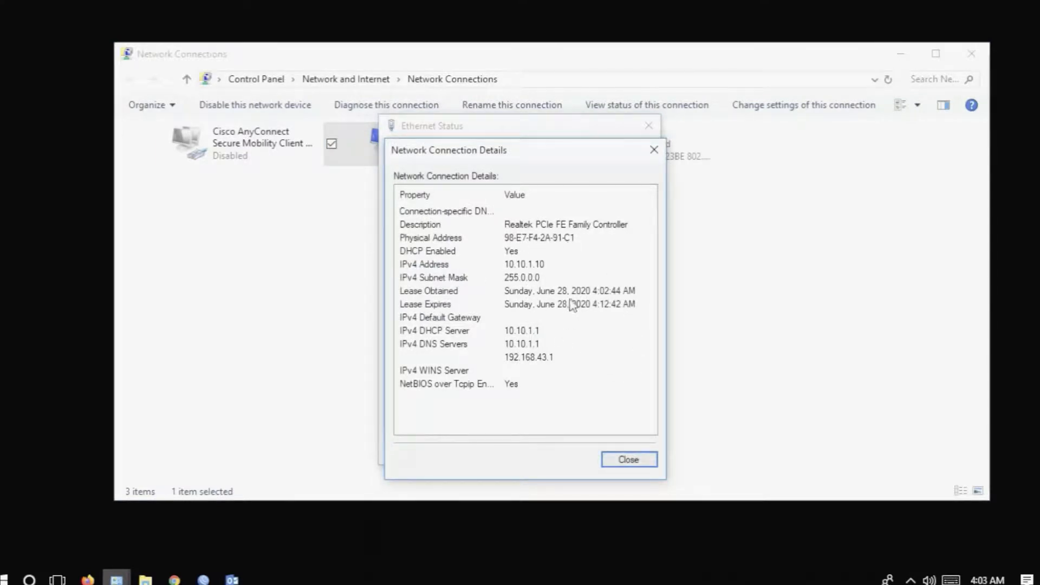
pyautogui.click(628, 460)
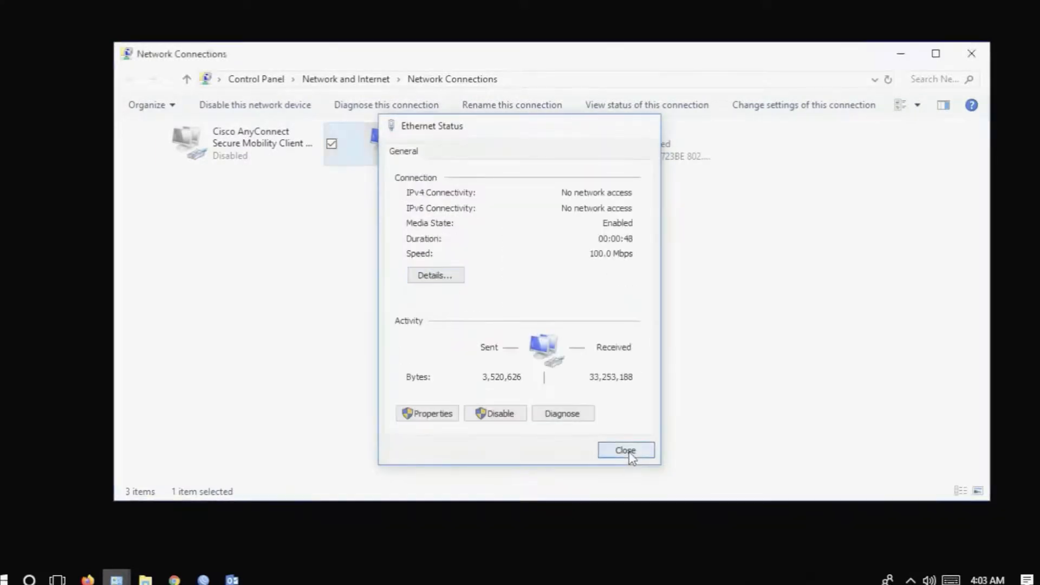
pyautogui.click(628, 453)
# Step: Switch back to WinBox and change the guest DHCP network's address to 10.10.1.0/24, then save it
pyautogui.click(59, 575)
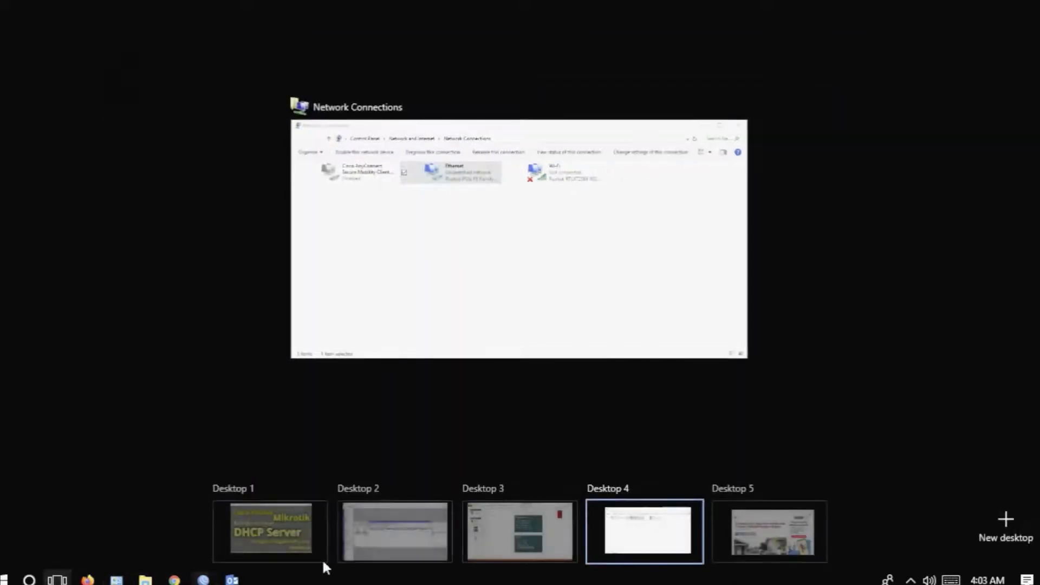
pyautogui.click(389, 541)
pyautogui.click(367, 319)
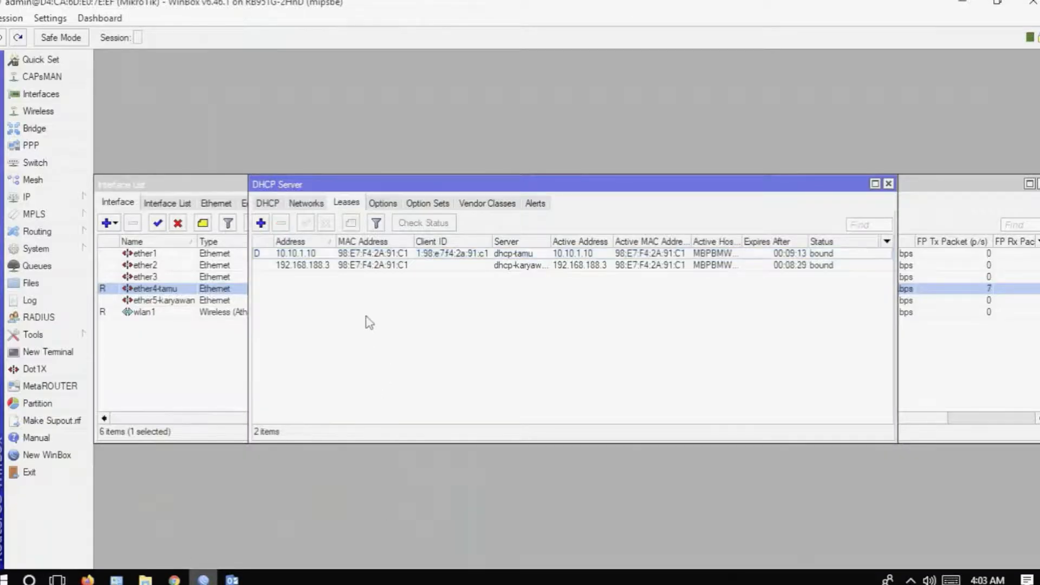
pyautogui.click(313, 206)
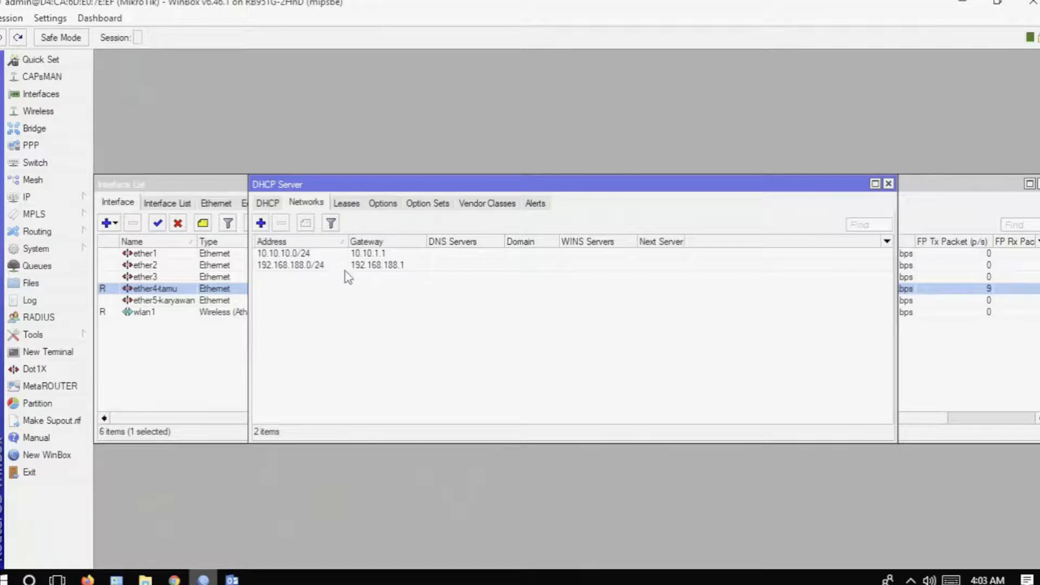
pyautogui.click(288, 258)
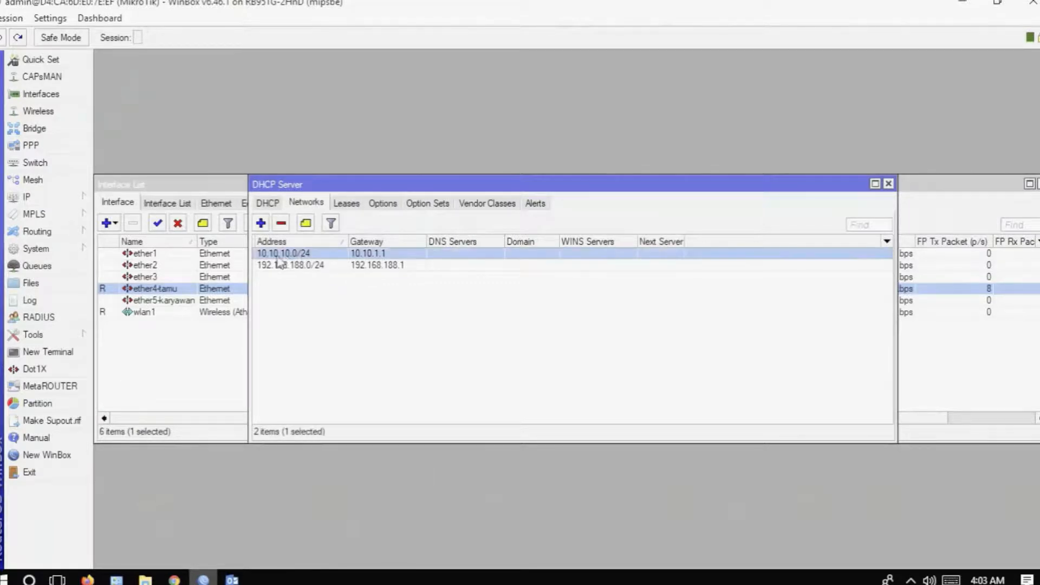
pyautogui.doubleClick(286, 258)
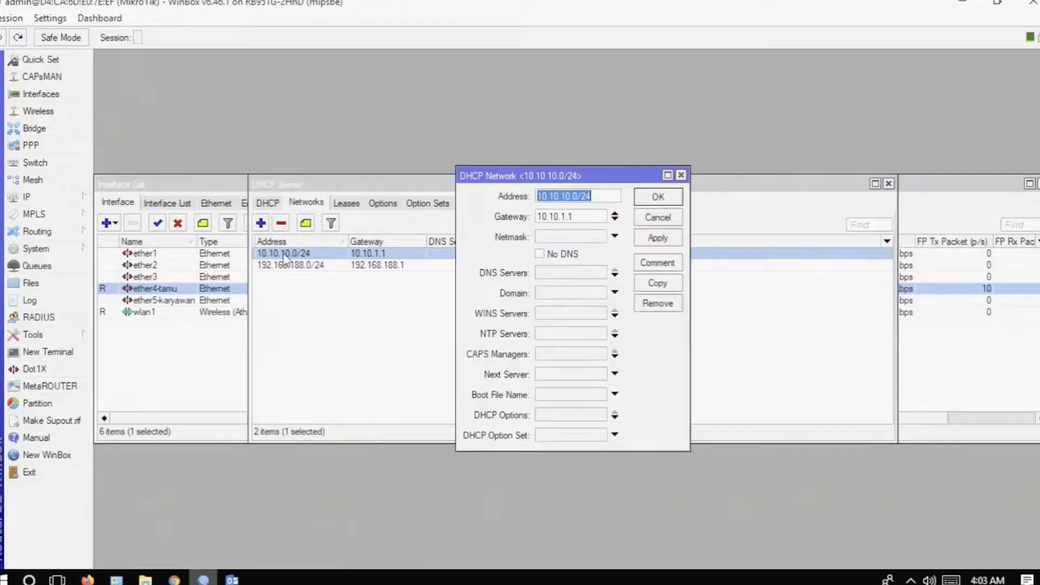
pyautogui.click(566, 195)
pyautogui.press('Delete')
pyautogui.press('Delete')
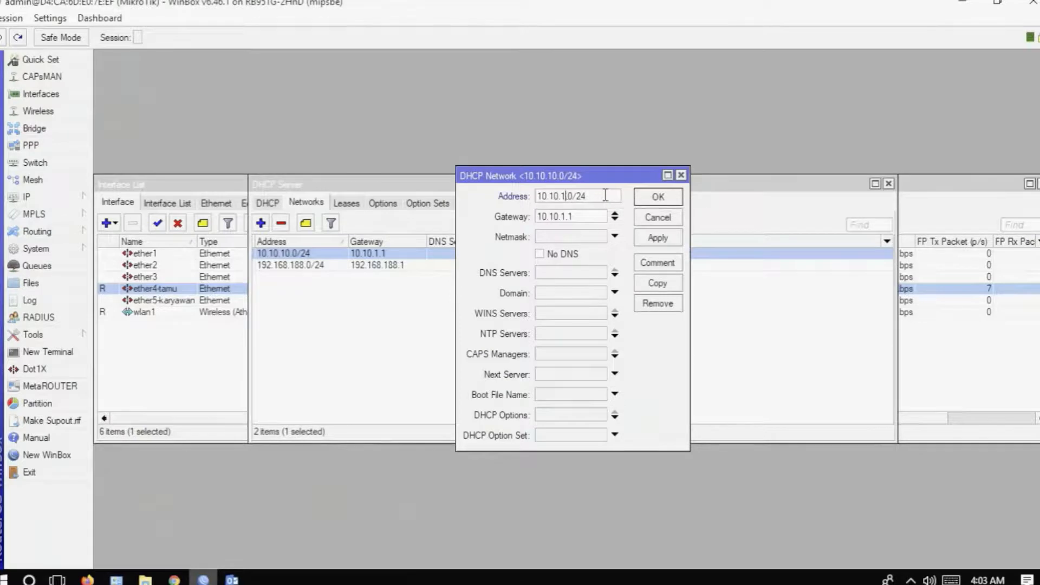
pyautogui.click(657, 238)
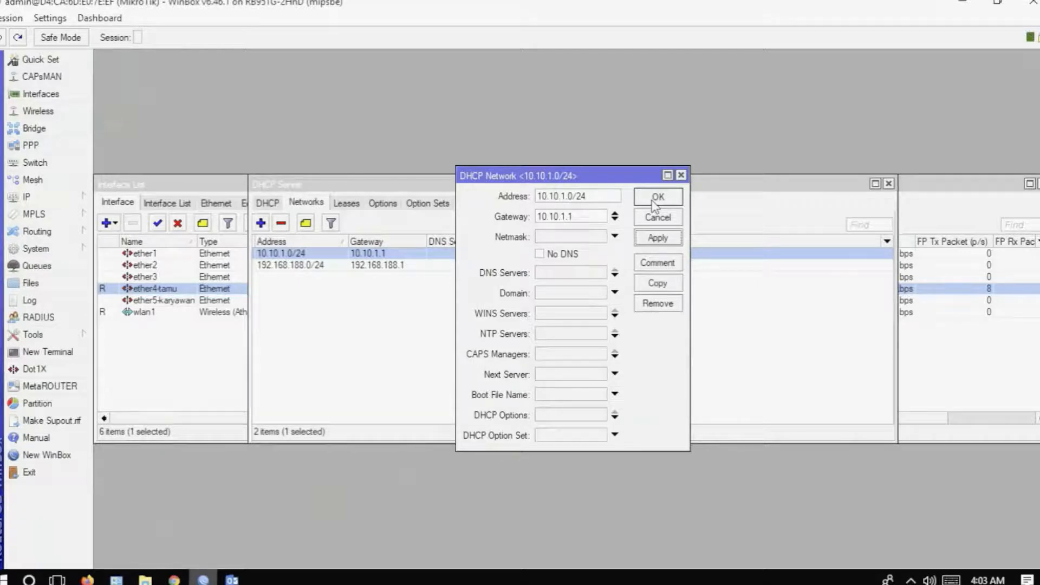
pyautogui.click(657, 198)
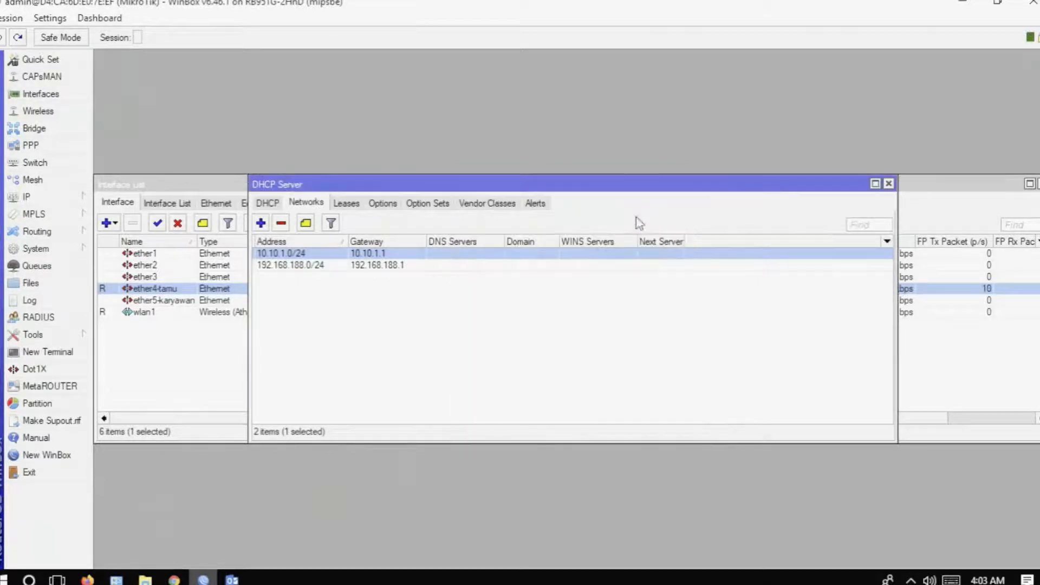
# Step: Inspect the details of the guest lease issued by dhcp-tamu
pyautogui.click(346, 202)
pyautogui.doubleClick(346, 253)
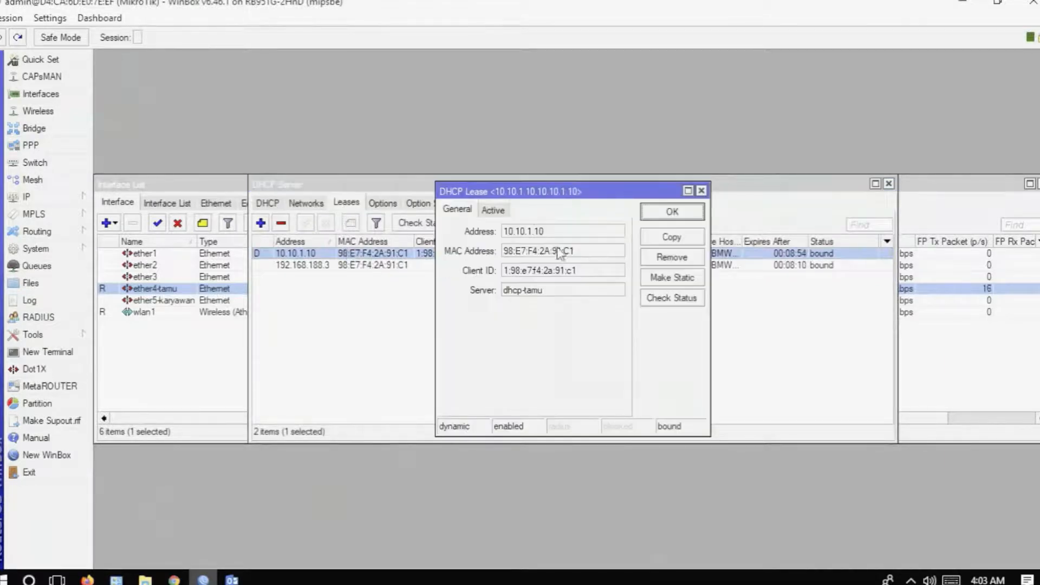
pyautogui.click(668, 217)
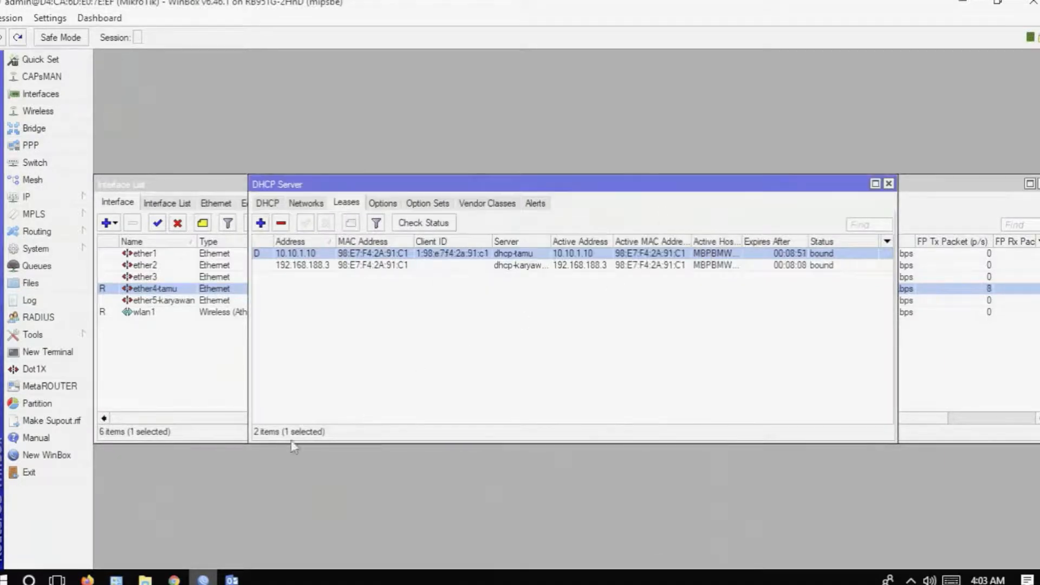
# Step: Return to Windows Network Connections and recheck the Ethernet adapter's details after the DHCP network correction
pyautogui.click(57, 578)
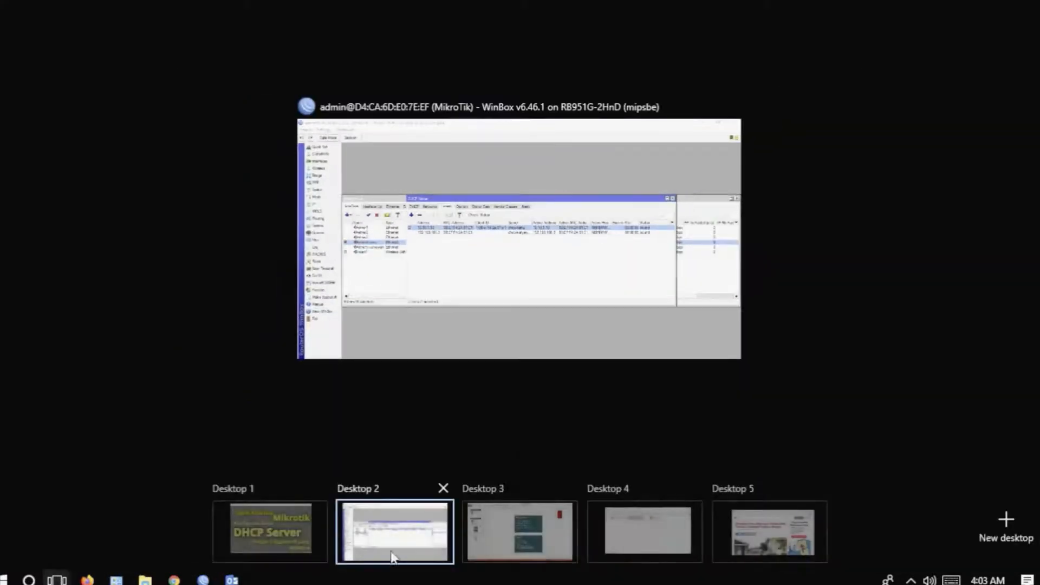
pyautogui.click(641, 531)
pyautogui.doubleClick(432, 157)
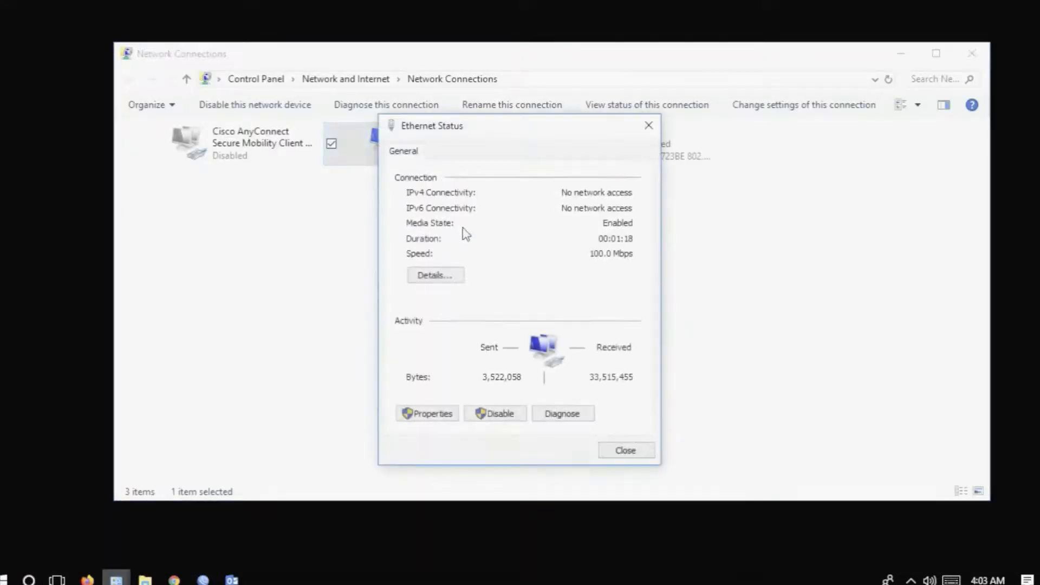
pyautogui.click(440, 275)
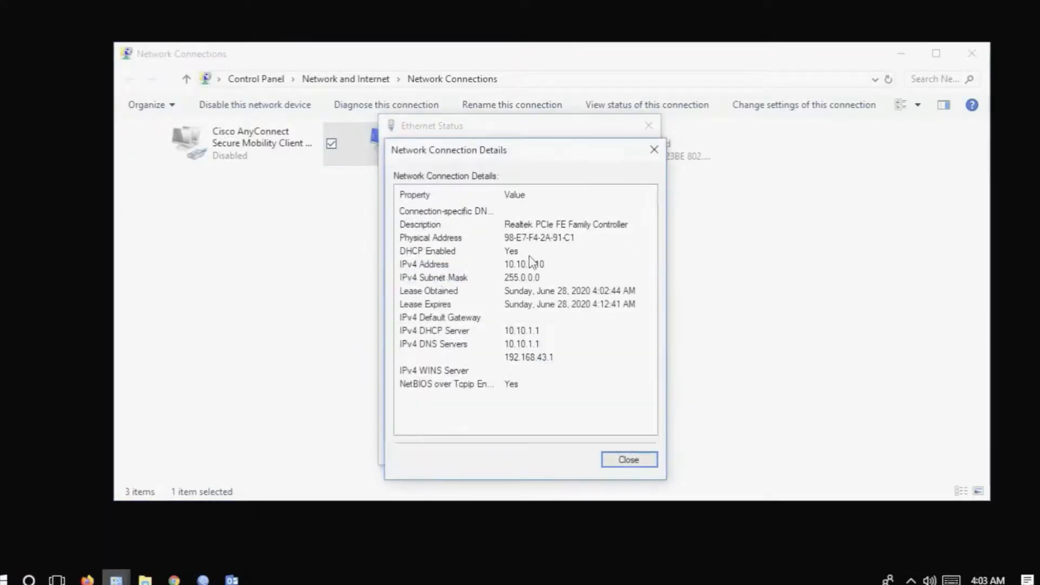
pyautogui.click(612, 458)
pyautogui.click(623, 451)
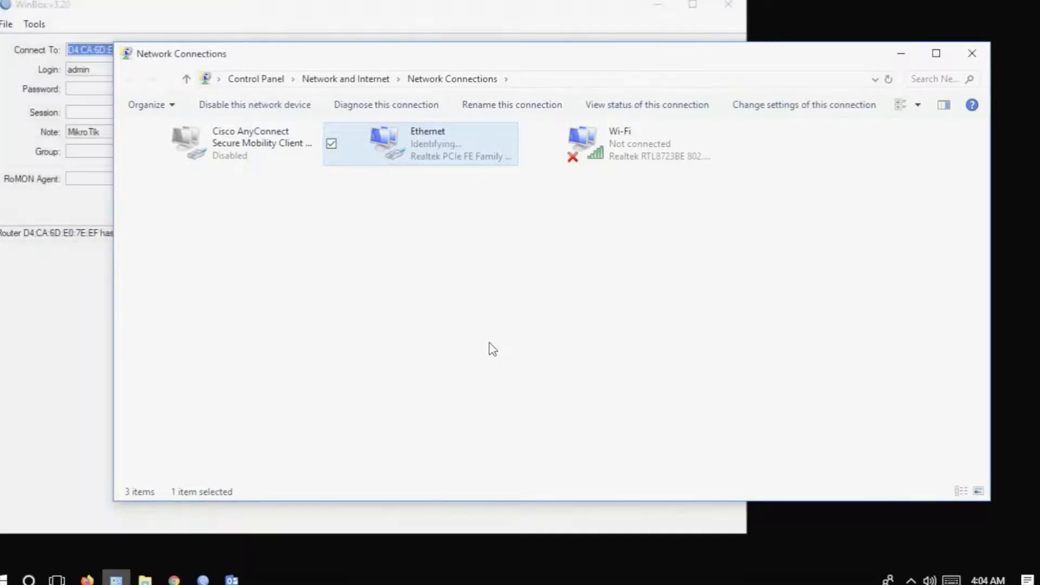
# Step: Close the disconnected WinBox window, relaunch WinBox on the second desktop and connect as admin to the router at 10.10.1.1, maximized
pyautogui.click(730, 5)
pyautogui.click(57, 579)
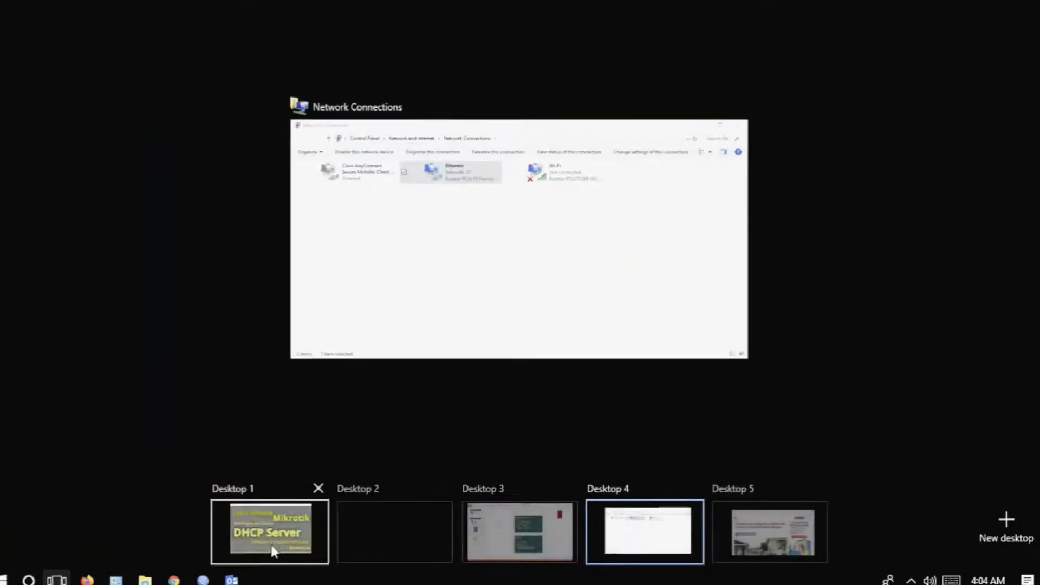
pyautogui.click(347, 529)
pyautogui.click(203, 578)
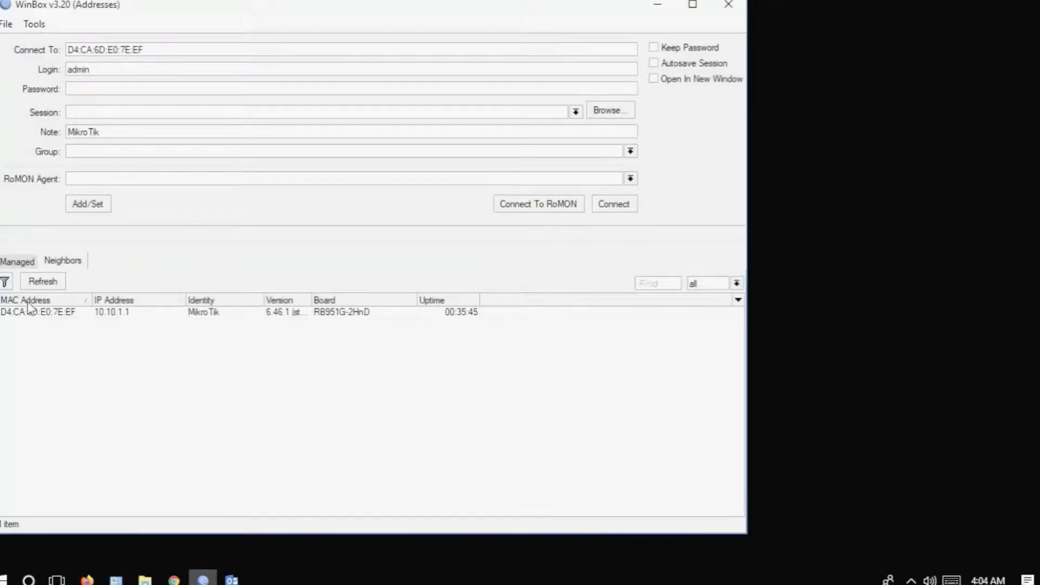
pyautogui.click(24, 313)
pyautogui.click(614, 205)
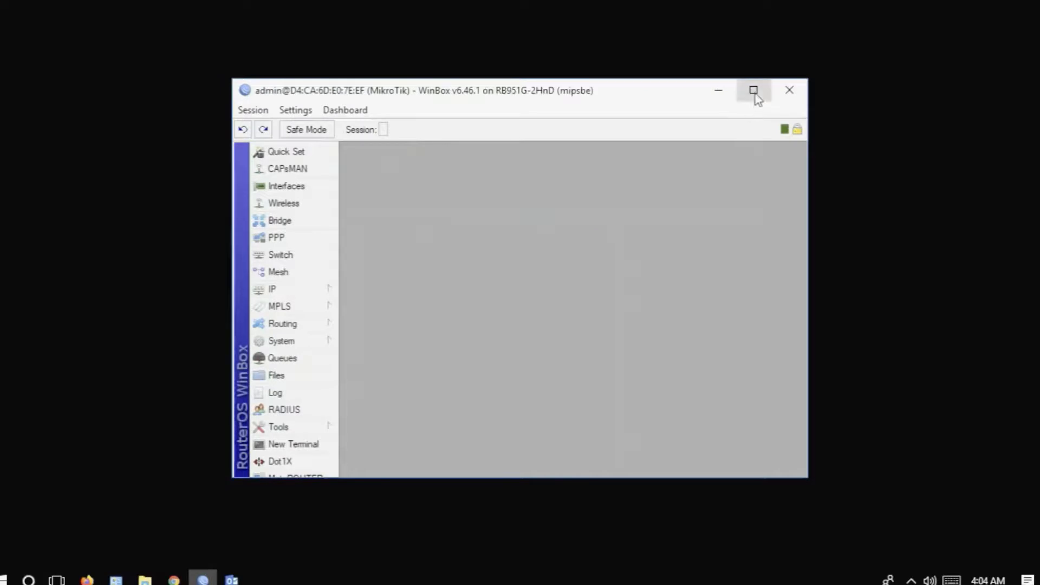
pyautogui.click(753, 90)
# Step: Open the DHCP server settings and examine the list of leases
pyautogui.click(63, 200)
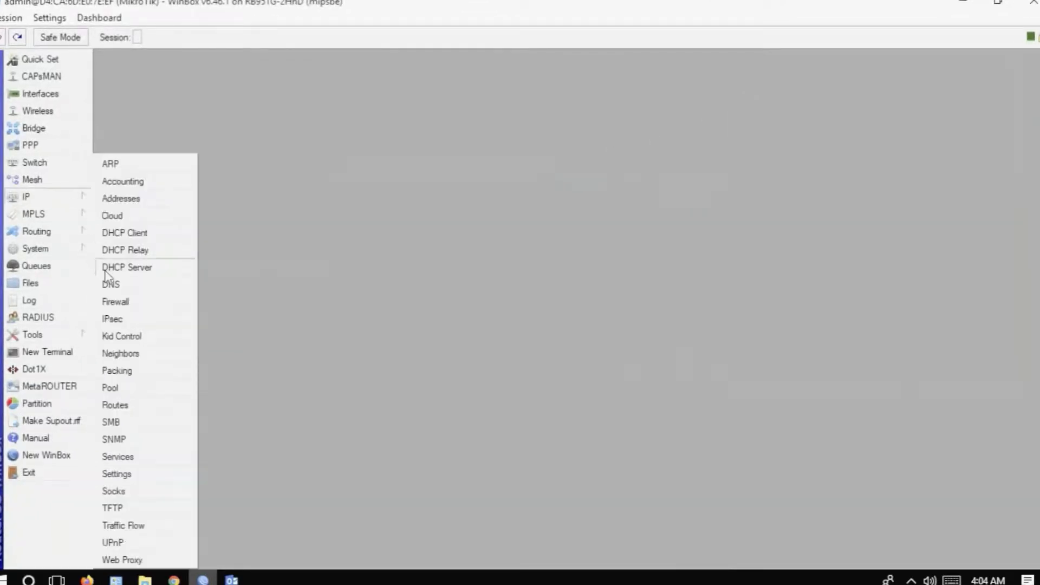
pyautogui.click(127, 267)
pyautogui.click(350, 204)
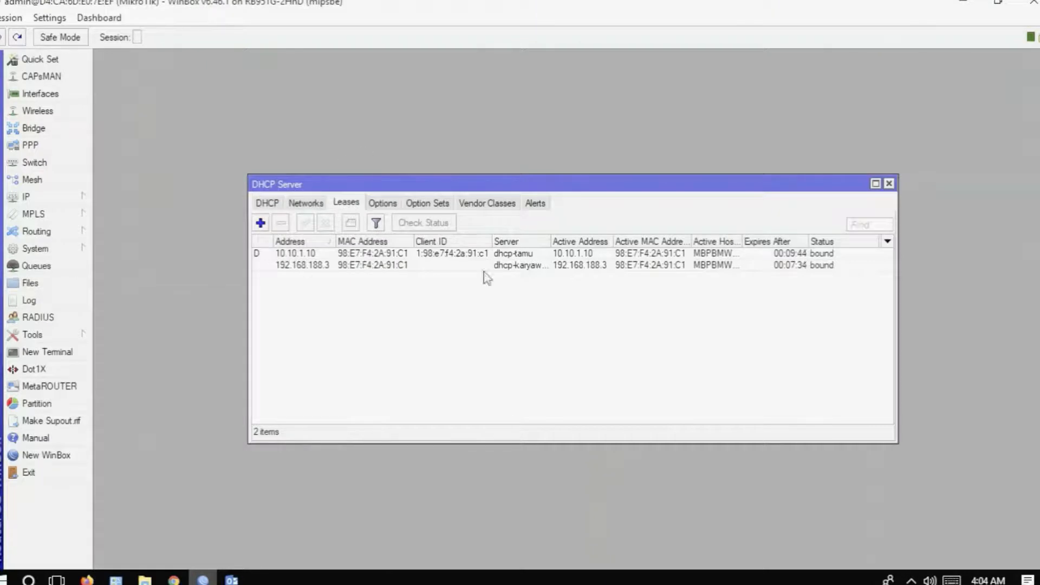
# Step: Switch to Windows Network Connections and check the IPv4 address in the Ethernet adapter's connection details
pyautogui.click(67, 580)
pyautogui.click(620, 521)
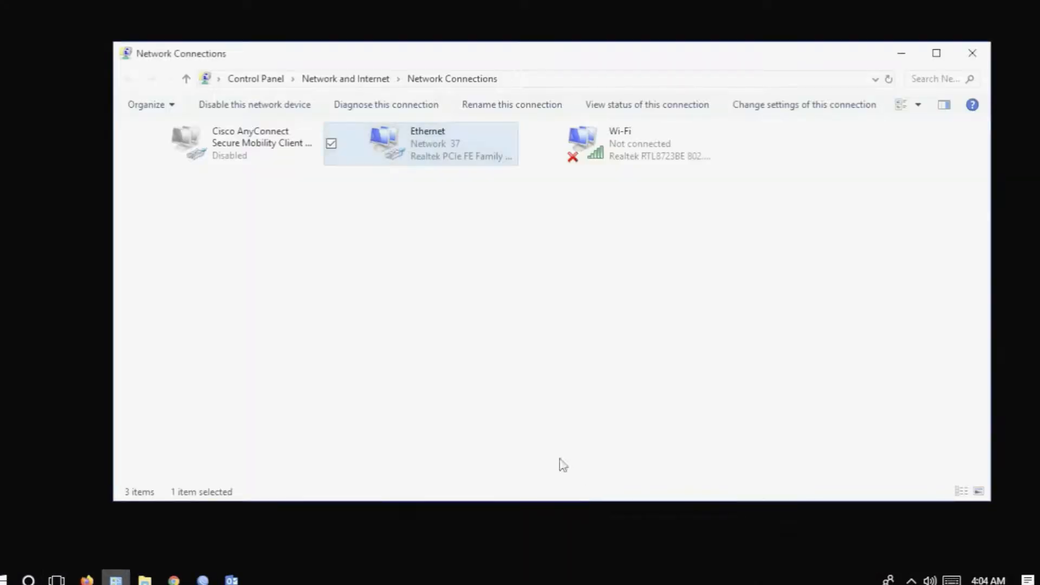
pyautogui.doubleClick(450, 162)
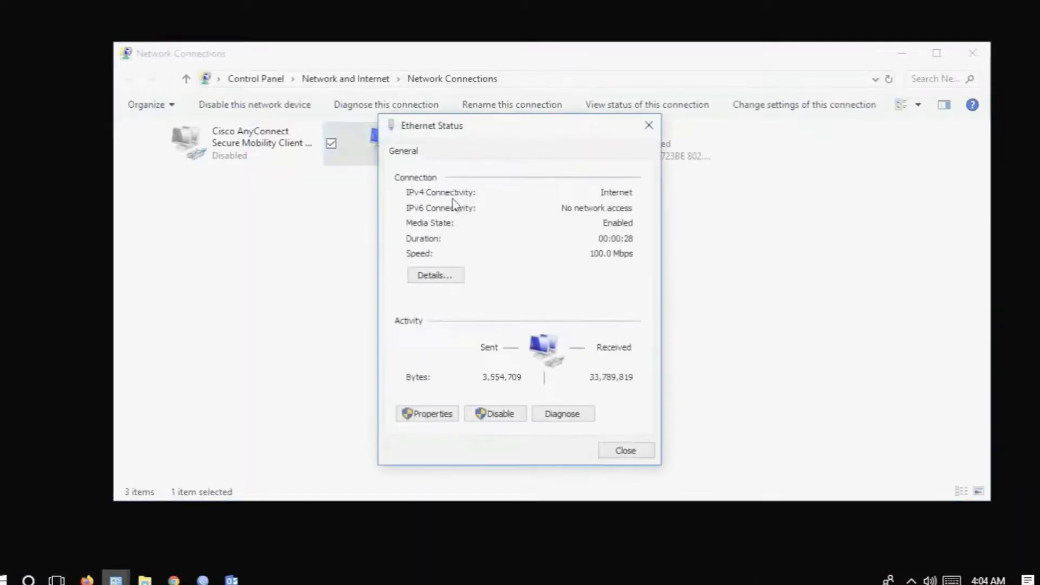
pyautogui.click(445, 275)
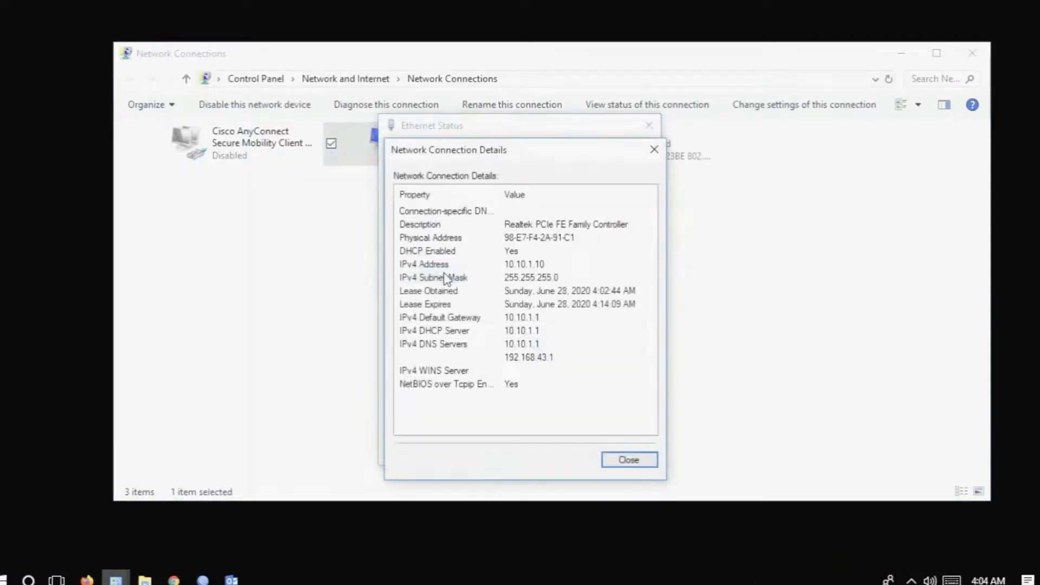
pyautogui.click(541, 265)
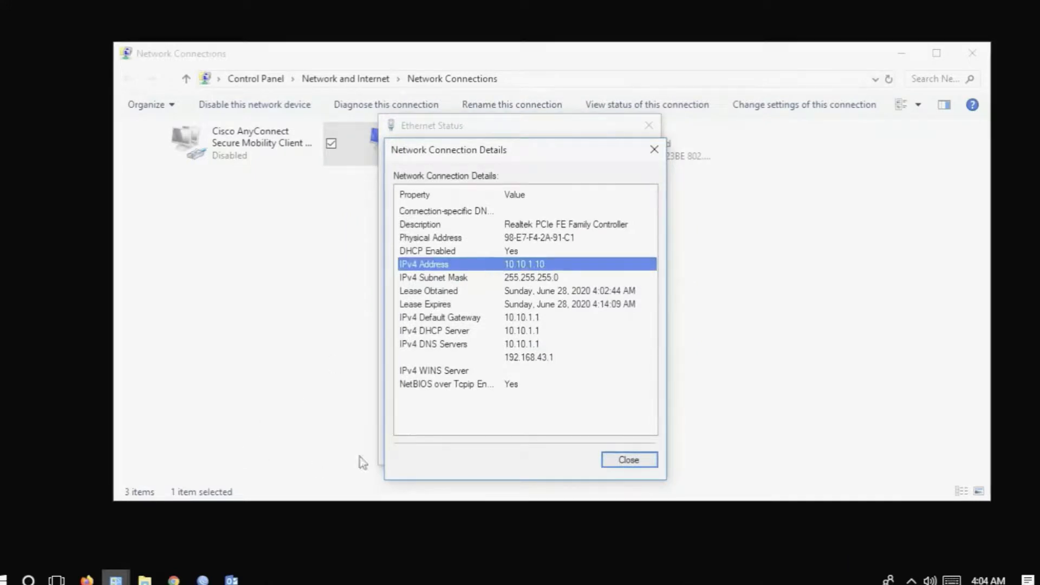
pyautogui.click(622, 459)
pyautogui.click(616, 454)
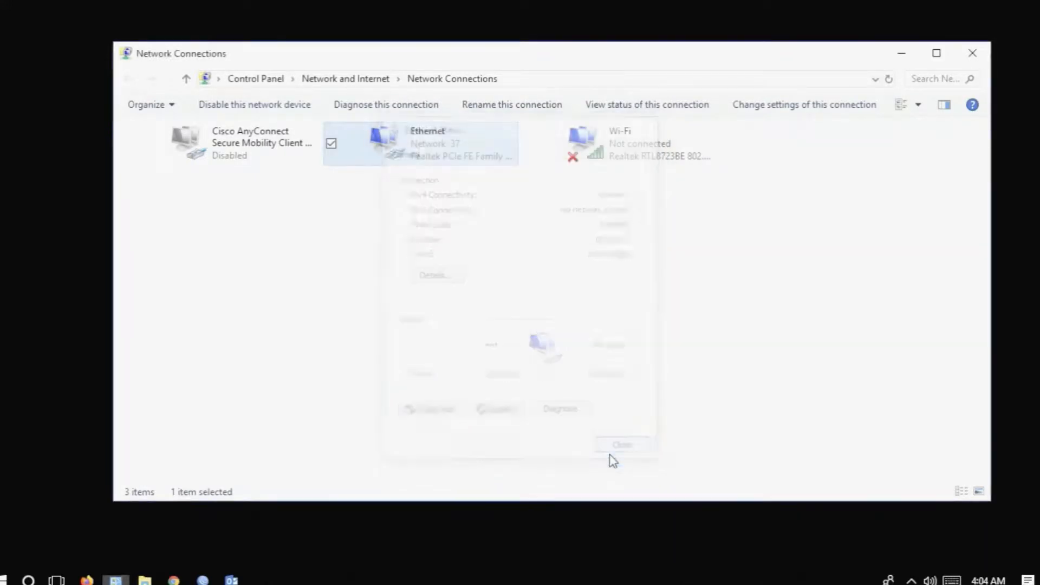
# Step: Review the Add ARP for Leases requirement for Tamu on the PowerPoint slide and return to WinBox
pyautogui.click(57, 580)
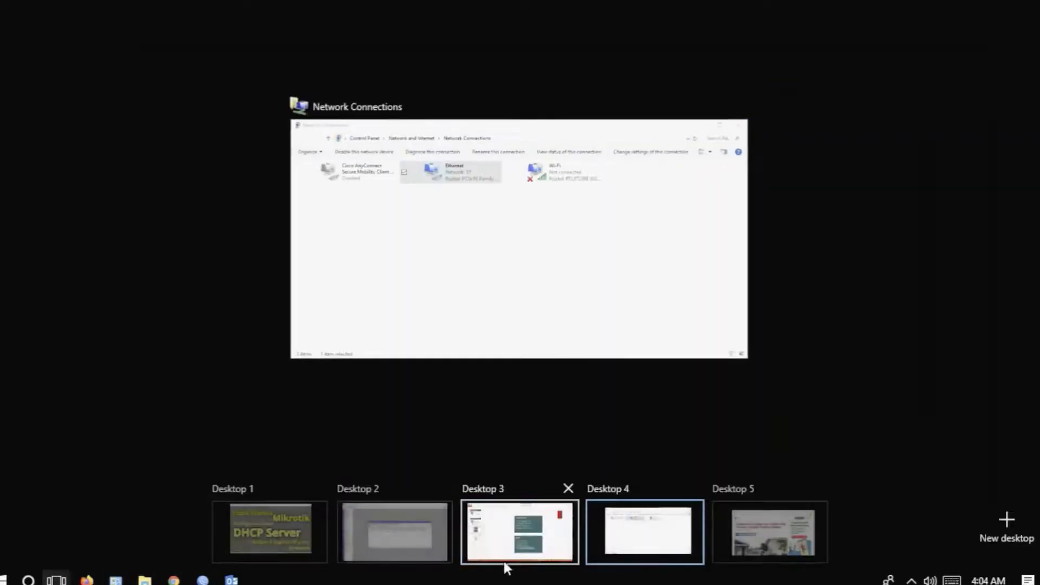
pyautogui.click(531, 545)
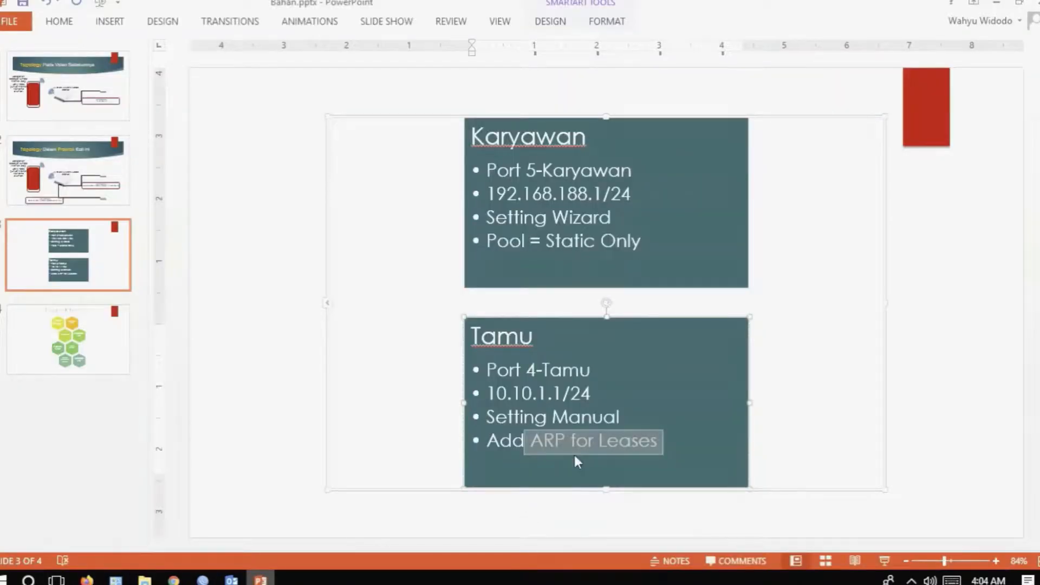
pyautogui.press('Return')
pyautogui.moveTo(490, 445); pyautogui.dragTo(622, 455)
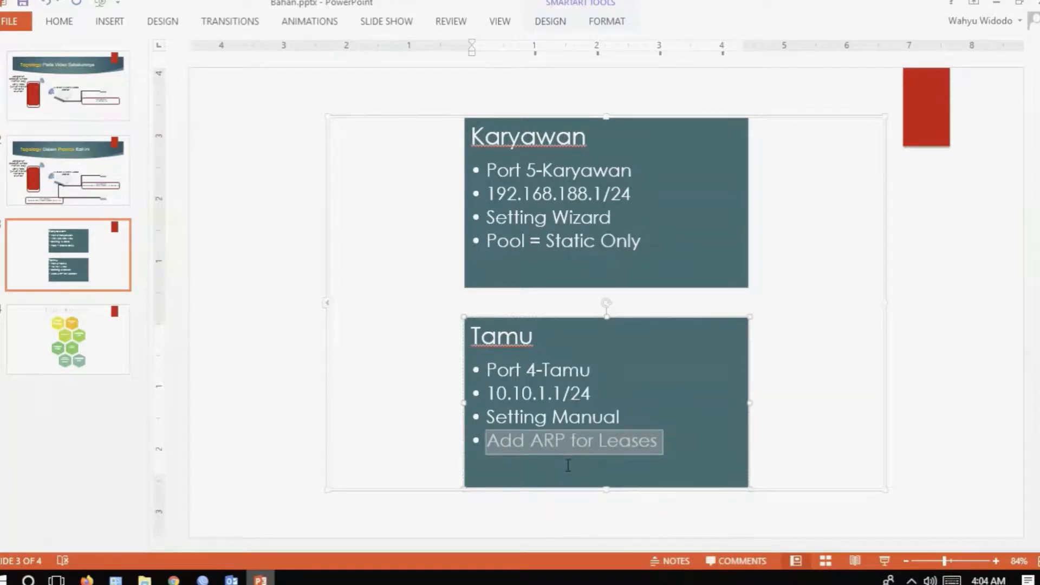
pyautogui.click(670, 455)
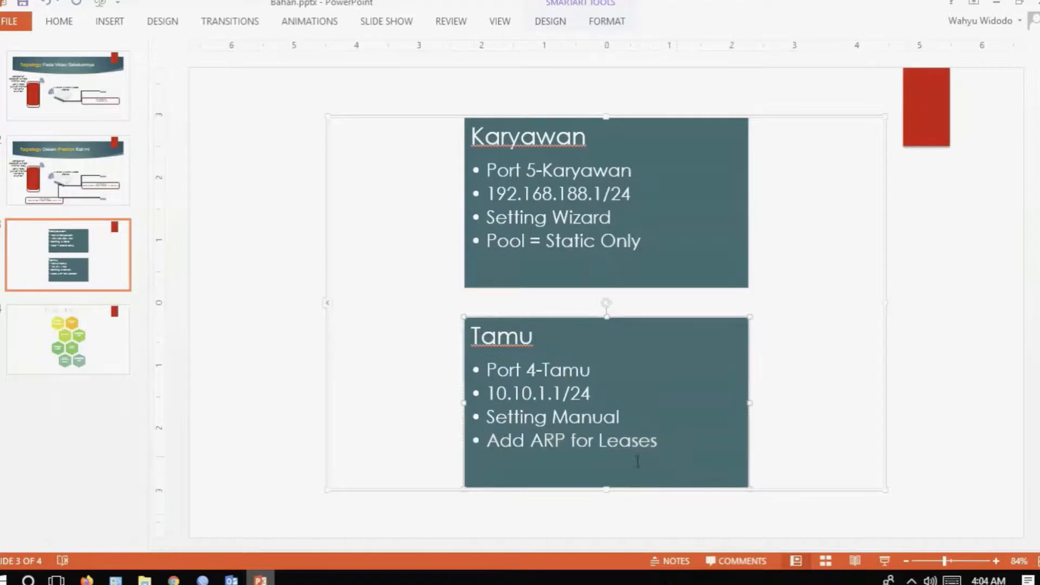
pyautogui.click(57, 580)
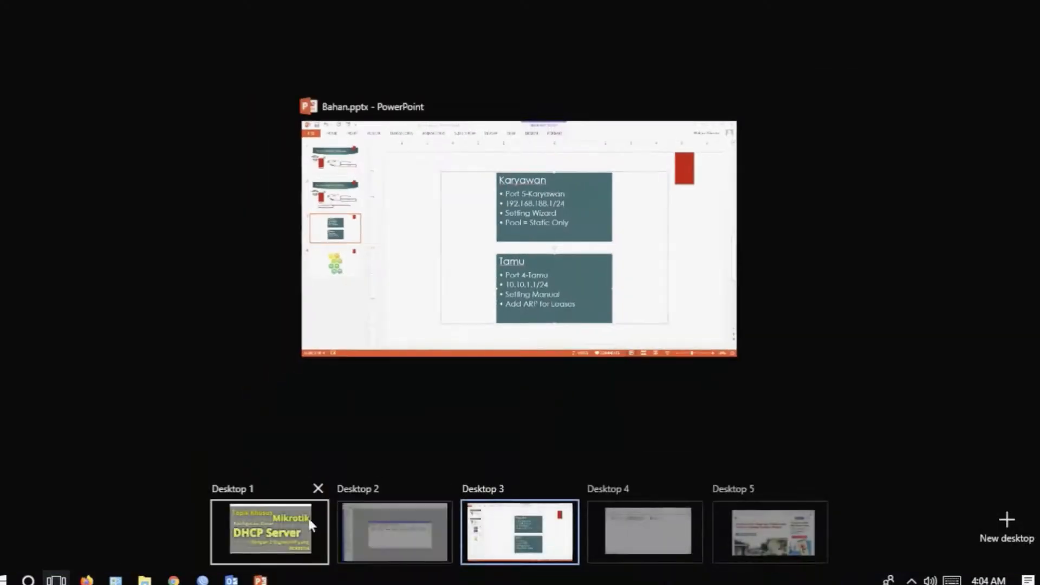
pyautogui.click(395, 529)
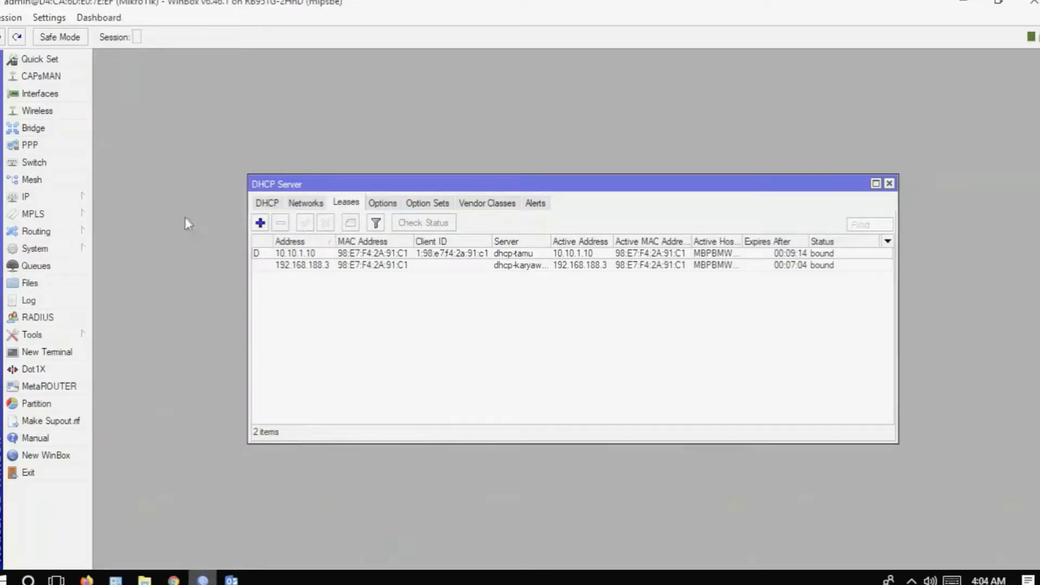
pyautogui.click(65, 196)
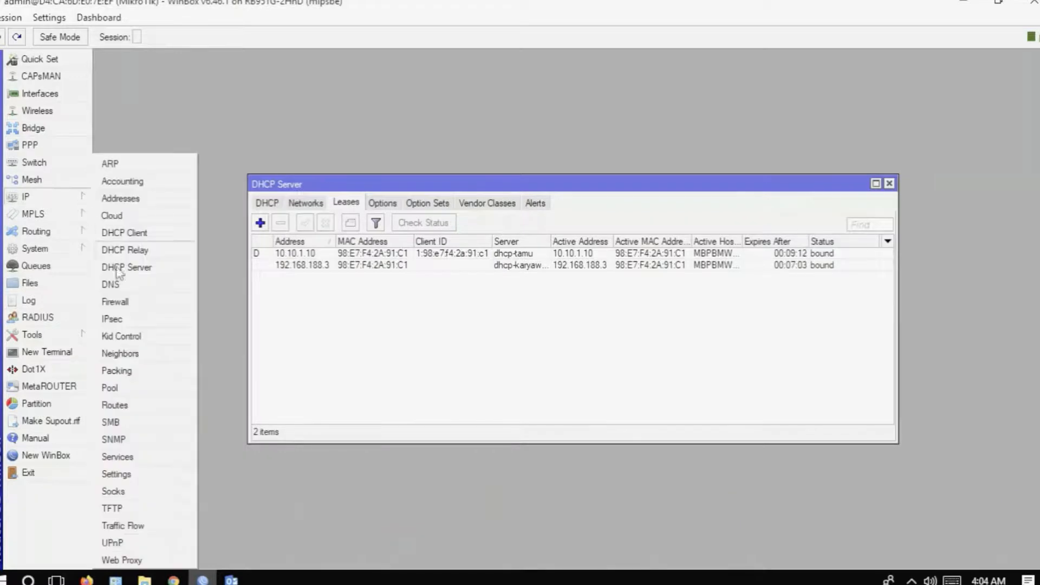
pyautogui.click(168, 402)
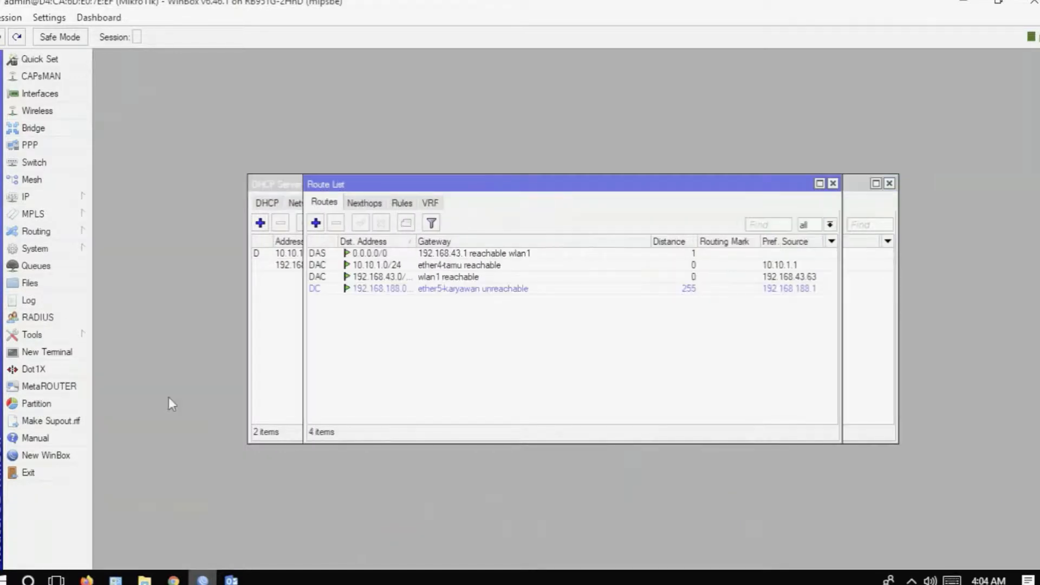
pyautogui.click(833, 184)
# Step: Open the IP pool list, widen its Name column and select dhcp_pool_tamu to examine its address ranges
pyautogui.click(78, 198)
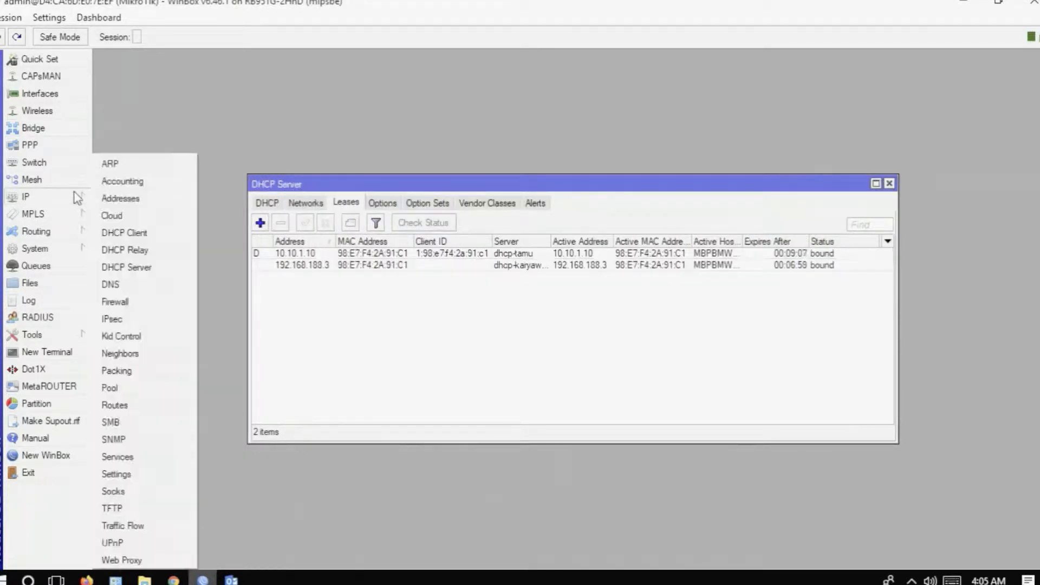
pyautogui.click(137, 389)
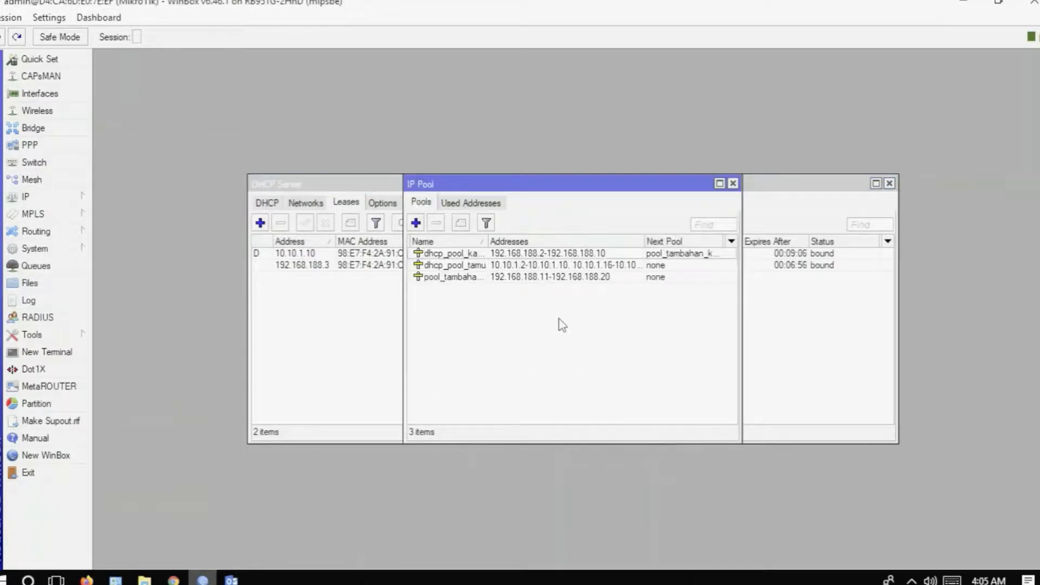
pyautogui.moveTo(487, 241); pyautogui.dragTo(515, 242)
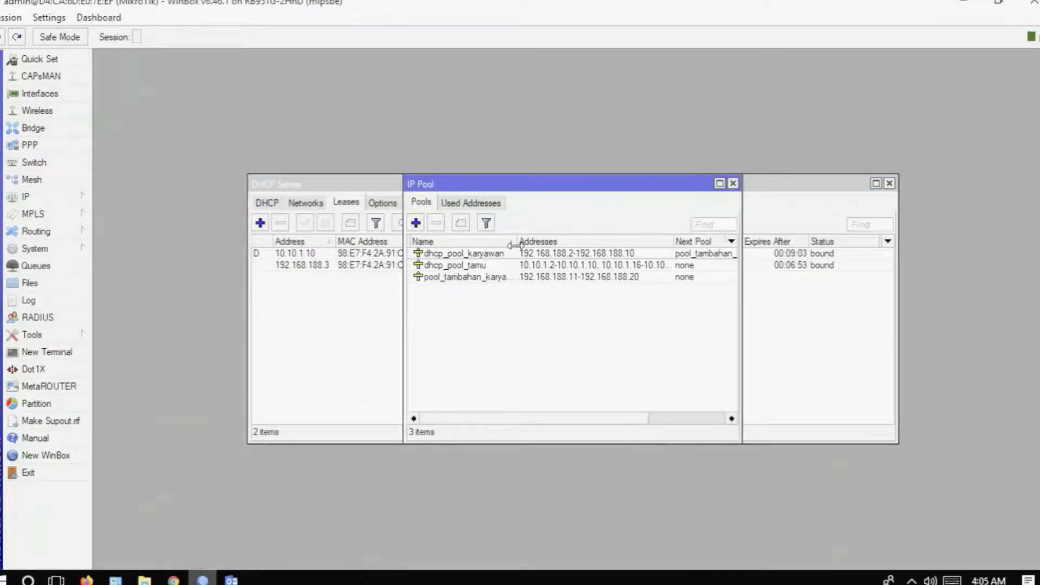
pyautogui.click(669, 269)
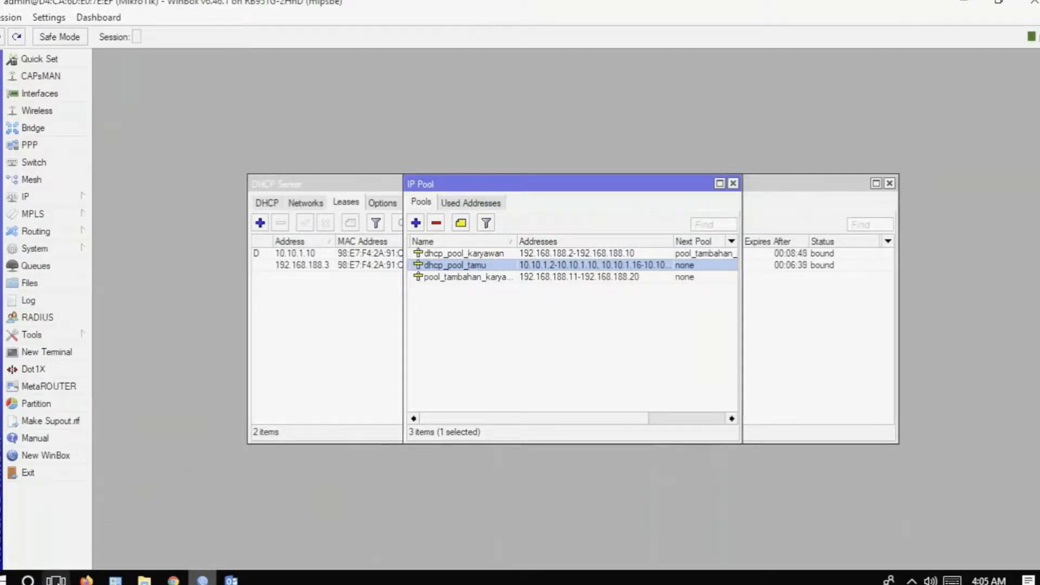
# Step: Switch to Windows Network Connections and review the Ethernet adapter's DHCP address, gateway and DNS details
pyautogui.click(56, 581)
pyautogui.click(626, 531)
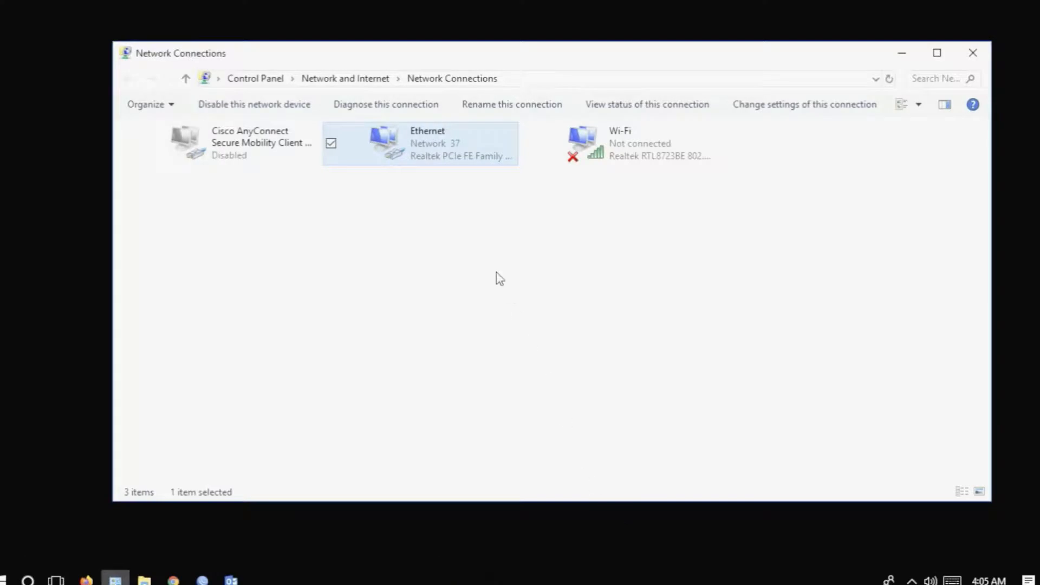
pyautogui.click(476, 223)
pyautogui.doubleClick(462, 138)
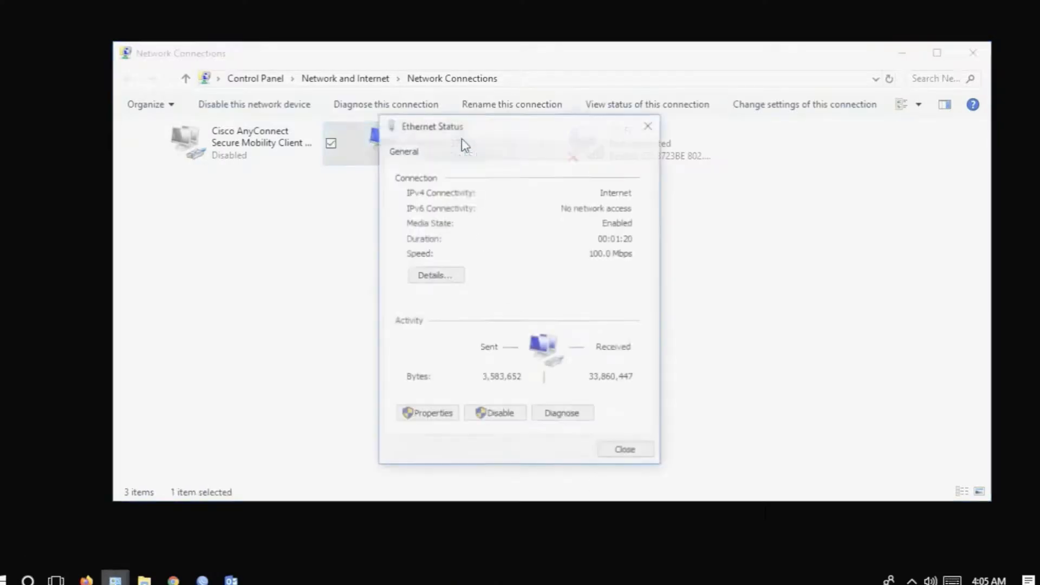
pyautogui.click(446, 278)
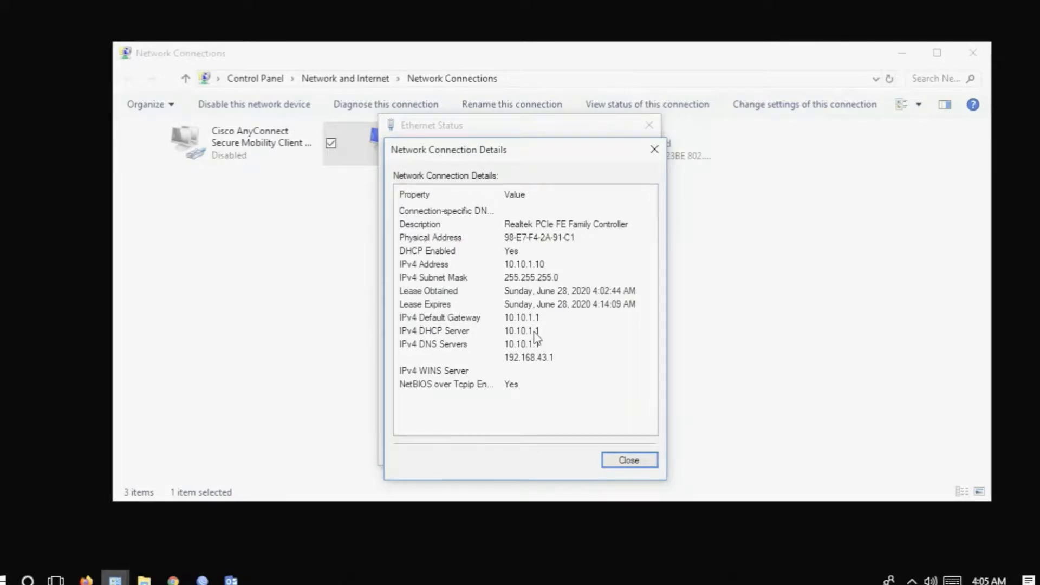
pyautogui.click(626, 459)
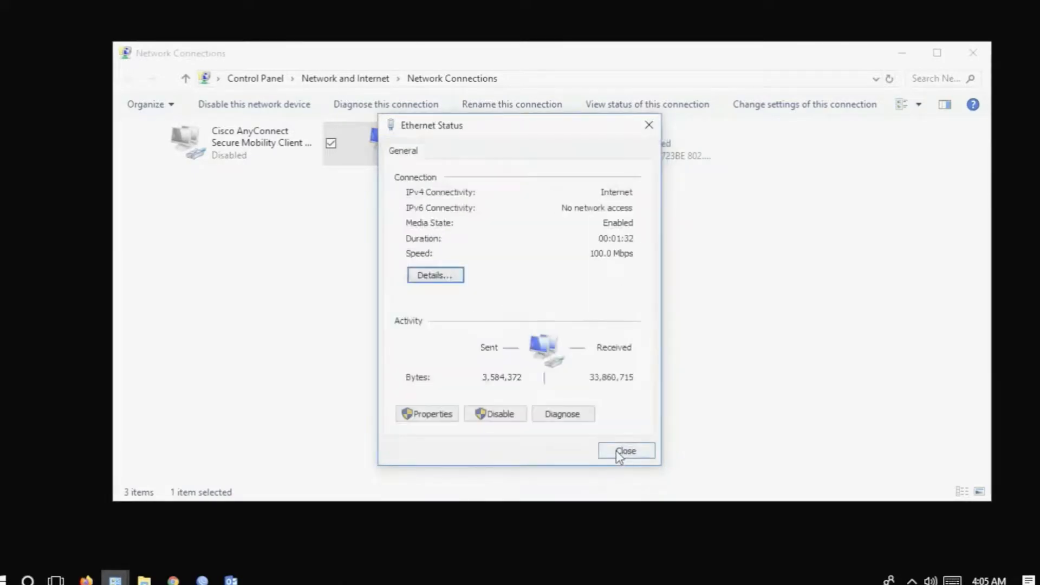
# Step: Configure the Ethernet adapter's IPv4 statically with address 10.10.1.15, subnet mask 255.255.255.0, default gateway 10.10.1.1 and DNS server 10.10.1.1
pyautogui.click(426, 414)
pyautogui.click(470, 307)
pyautogui.doubleClick(472, 306)
pyautogui.click(483, 312)
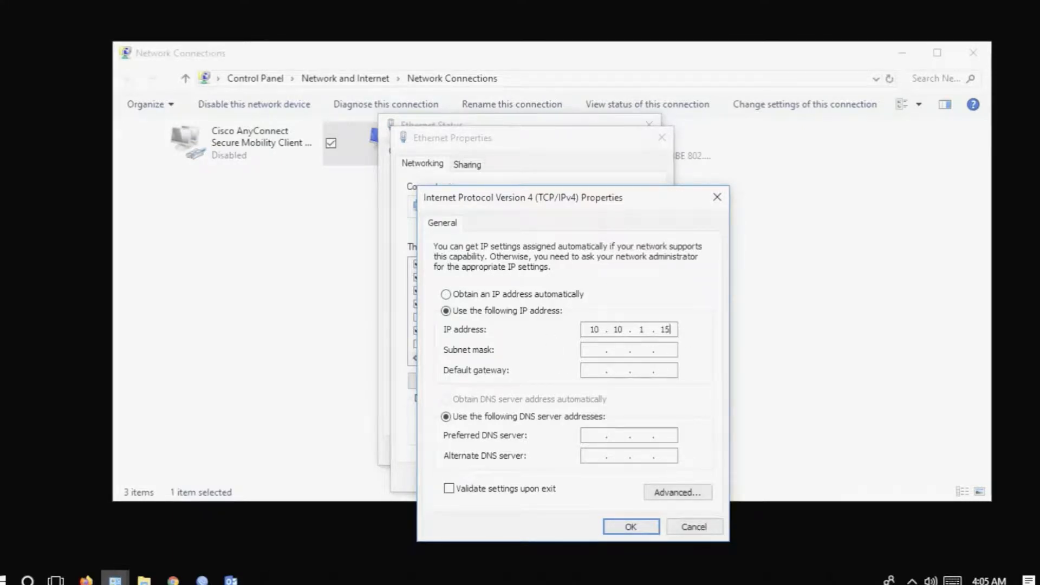
pyautogui.press('Tab')
pyautogui.write('255 . 255')
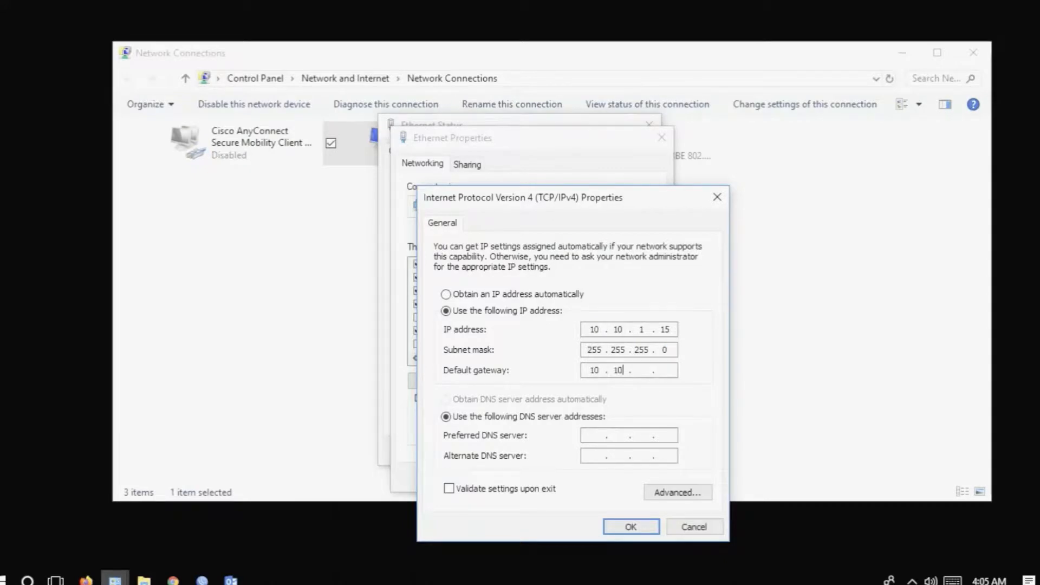
pyautogui.press('Tab')
pyautogui.press('Tab')
pyautogui.click(653, 527)
pyautogui.click(579, 478)
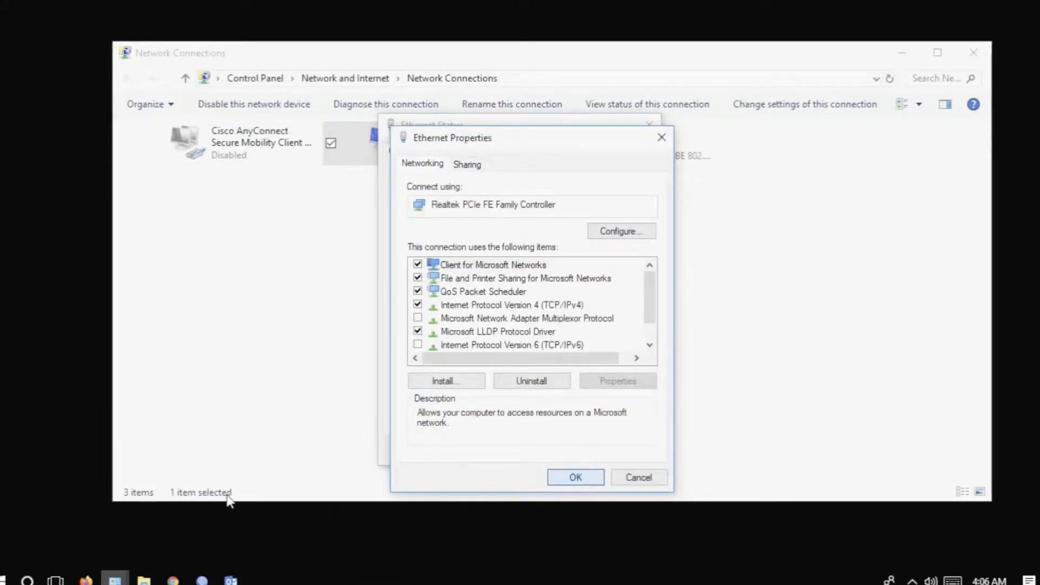
pyautogui.click(61, 580)
pyautogui.click(440, 390)
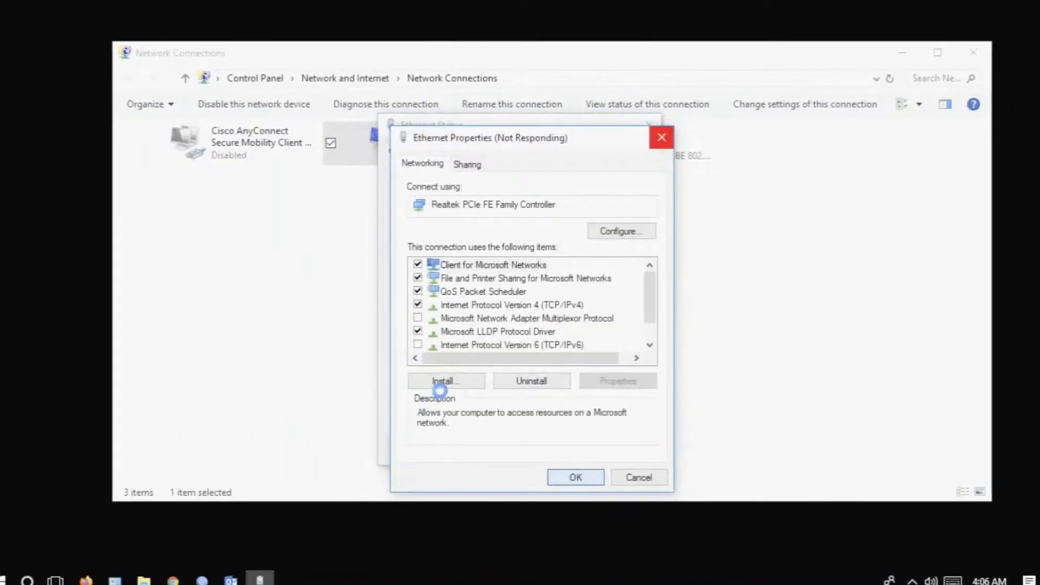
pyautogui.click(56, 579)
pyautogui.click(385, 550)
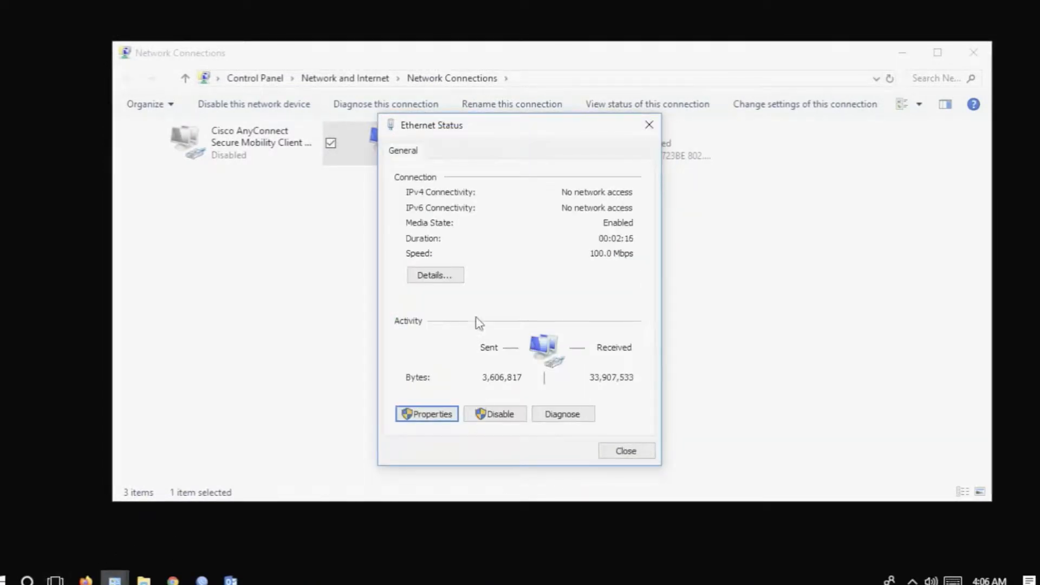
# Step: Check the static IPv4 settings in the Ethernet adapter's connection details and close its status window
pyautogui.click(434, 275)
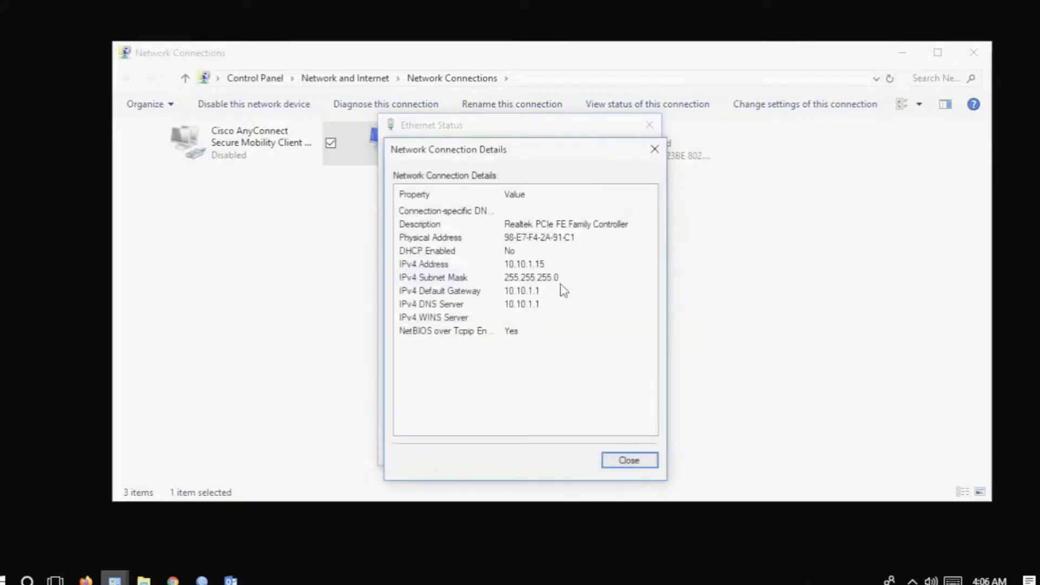
pyautogui.click(637, 466)
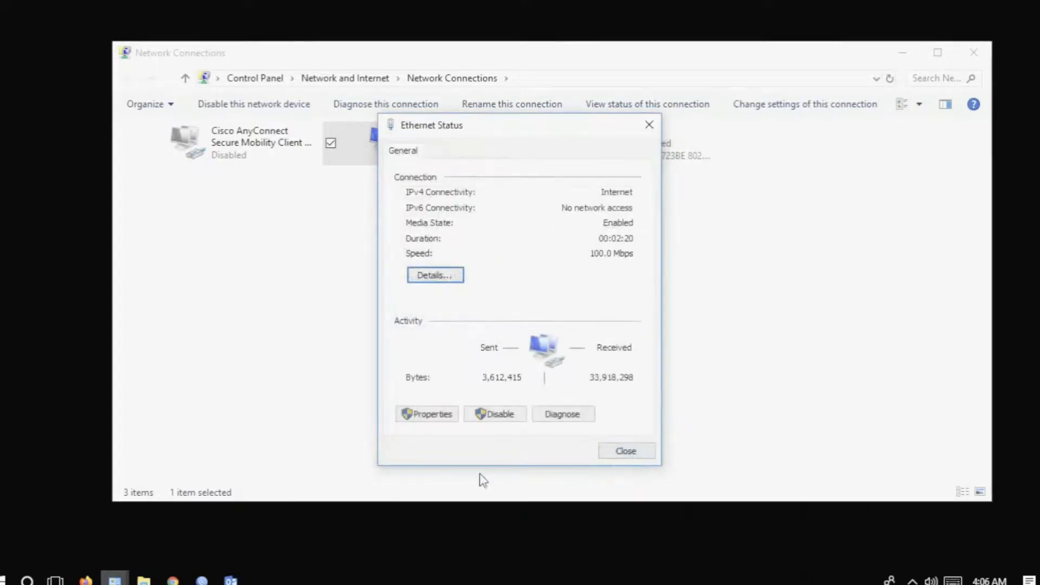
pyautogui.click(623, 450)
# Step: Switch to WinBox, move the IP Pool window clear of the DHCP leases and select the 192.168.188.3 lease
pyautogui.click(56, 581)
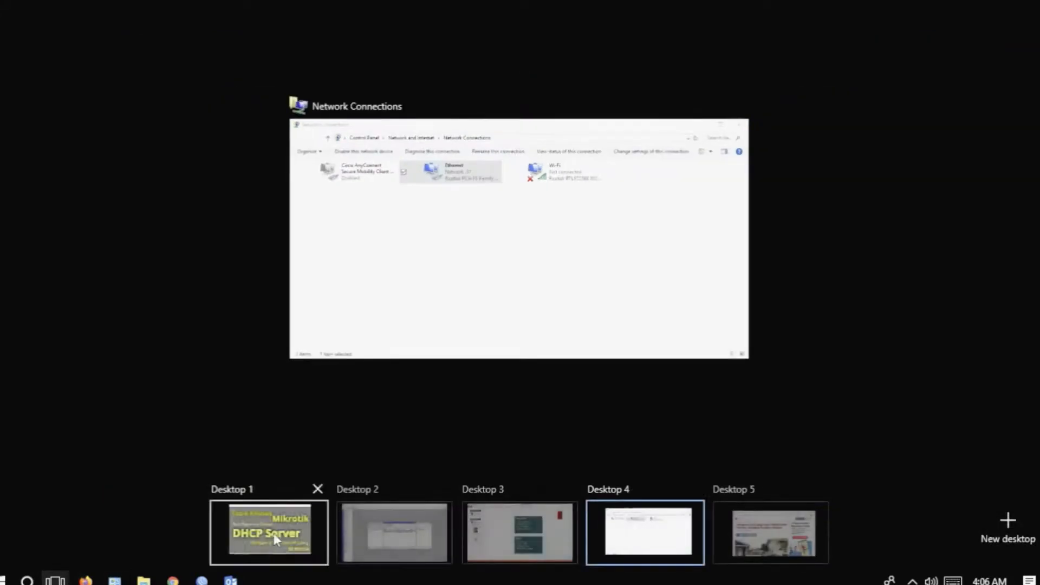
pyautogui.click(395, 532)
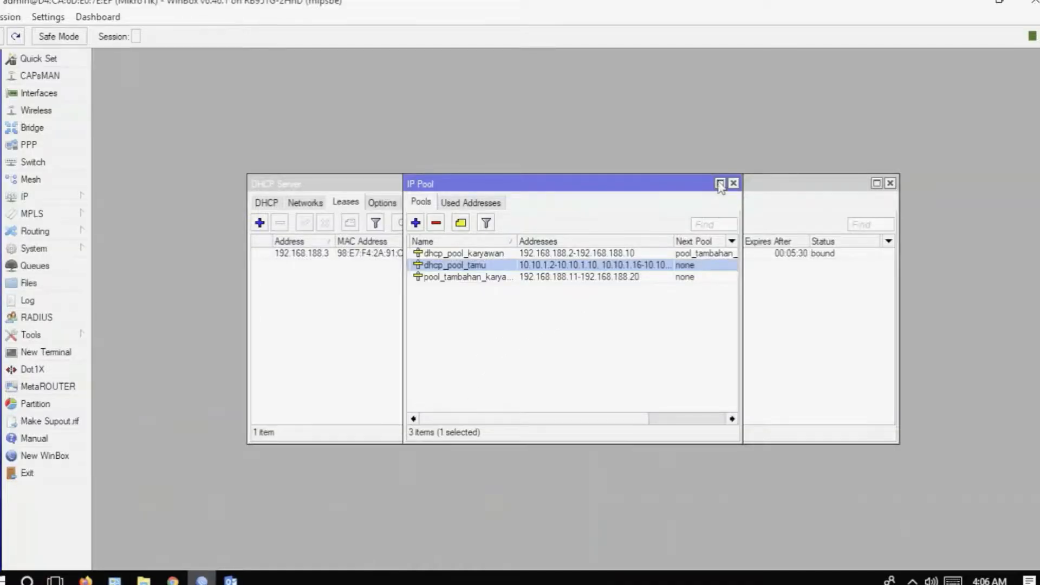
pyautogui.moveTo(665, 187); pyautogui.dragTo(698, 310)
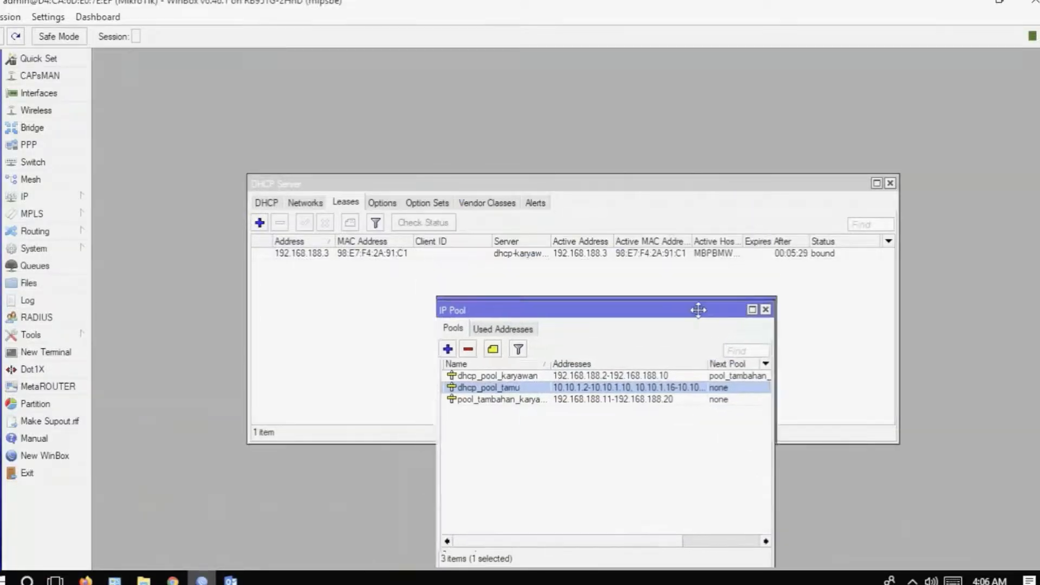
pyautogui.click(342, 255)
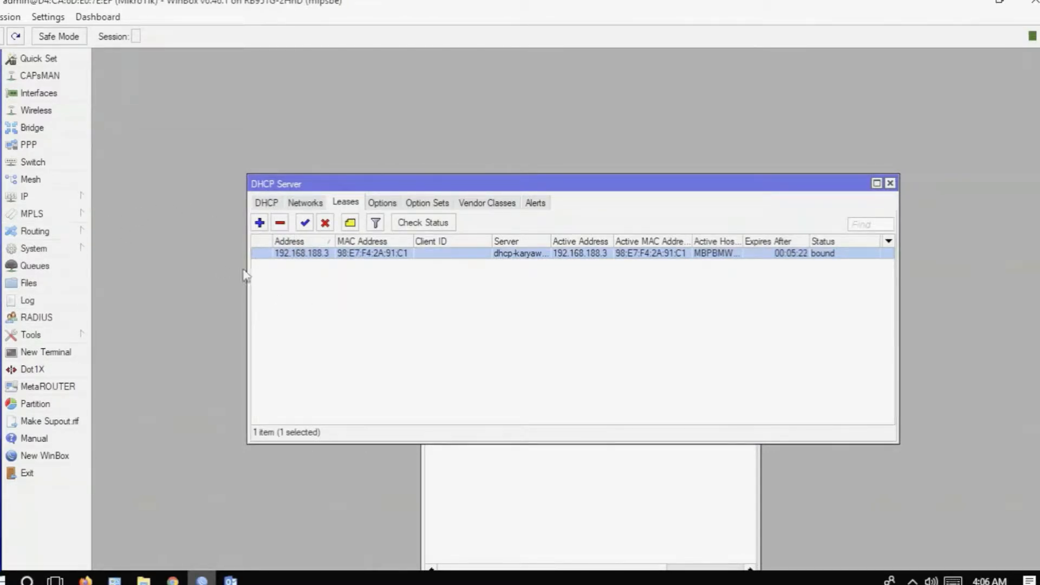
# Step: Open the ARP list and examine the entry for the static client address 10.10.1.15
pyautogui.click(82, 203)
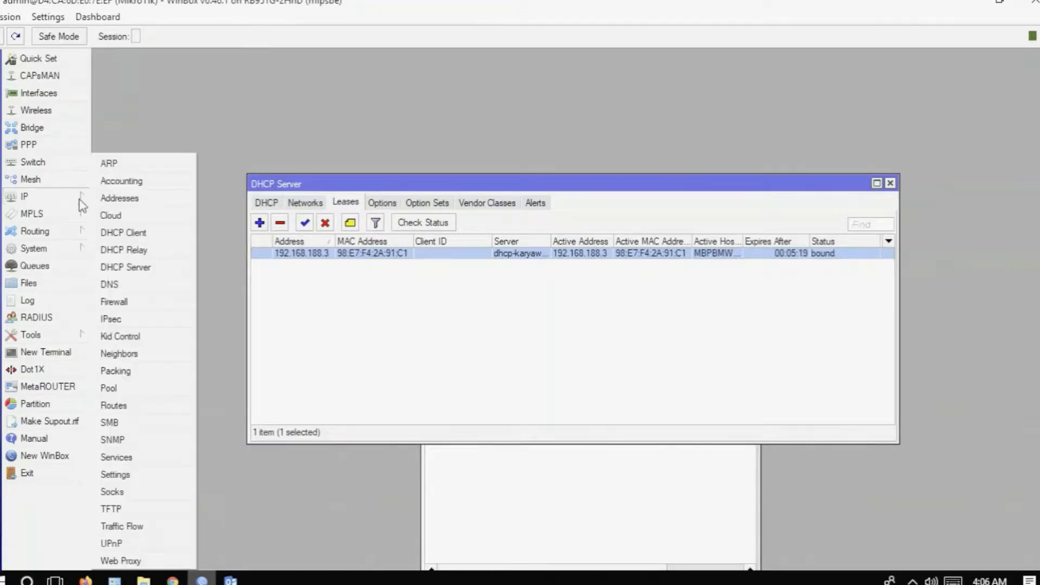
pyautogui.click(119, 165)
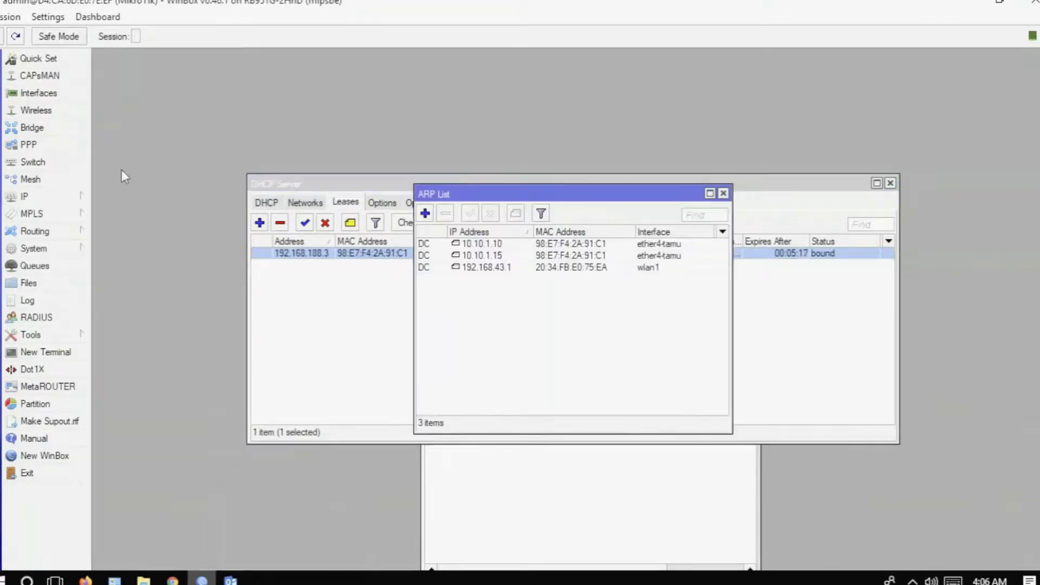
pyautogui.click(508, 256)
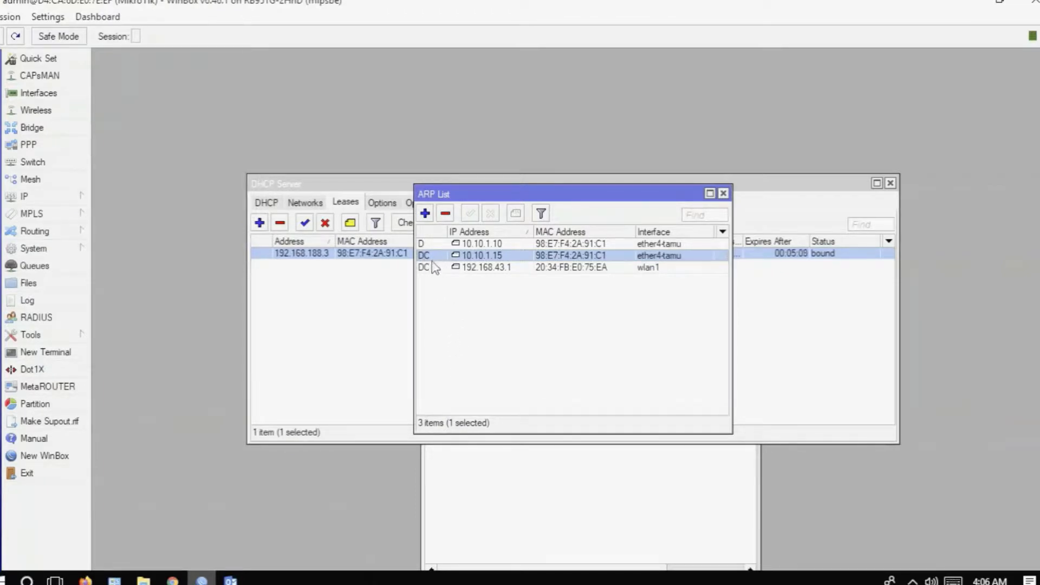
pyautogui.moveTo(432, 263)
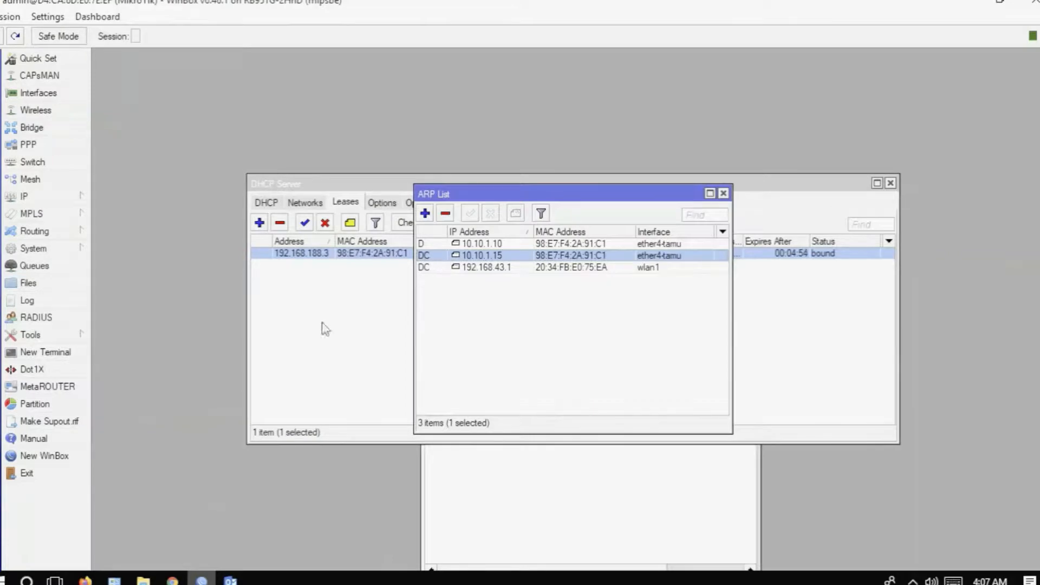
# Step: Switch to Chrome and test internet access by browsing the open article and opening detik's News category page
pyautogui.click(54, 580)
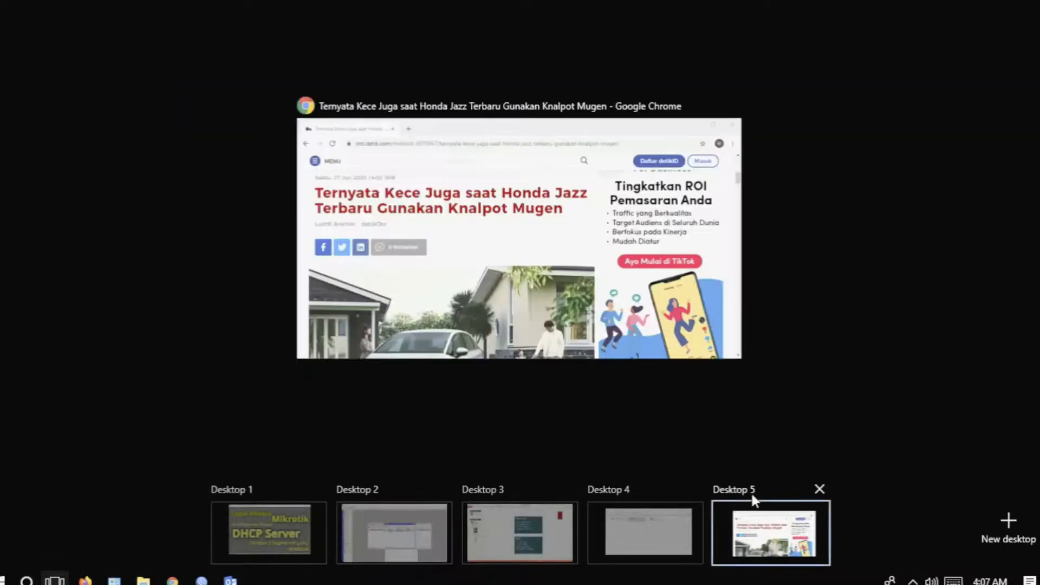
pyautogui.click(751, 496)
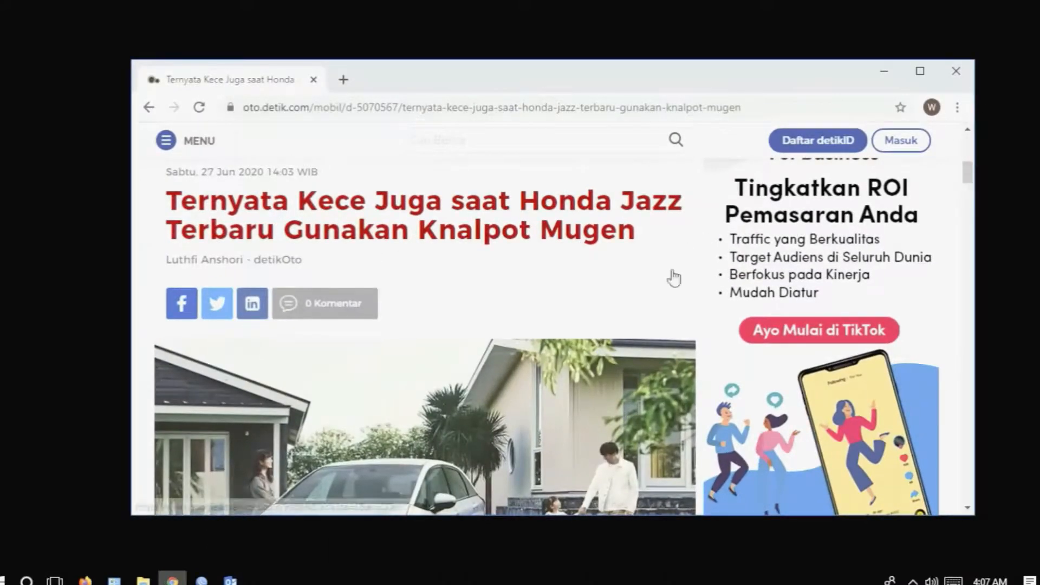
pyautogui.scroll(-10, 442, 349)
pyautogui.scroll(-10, 423, 331)
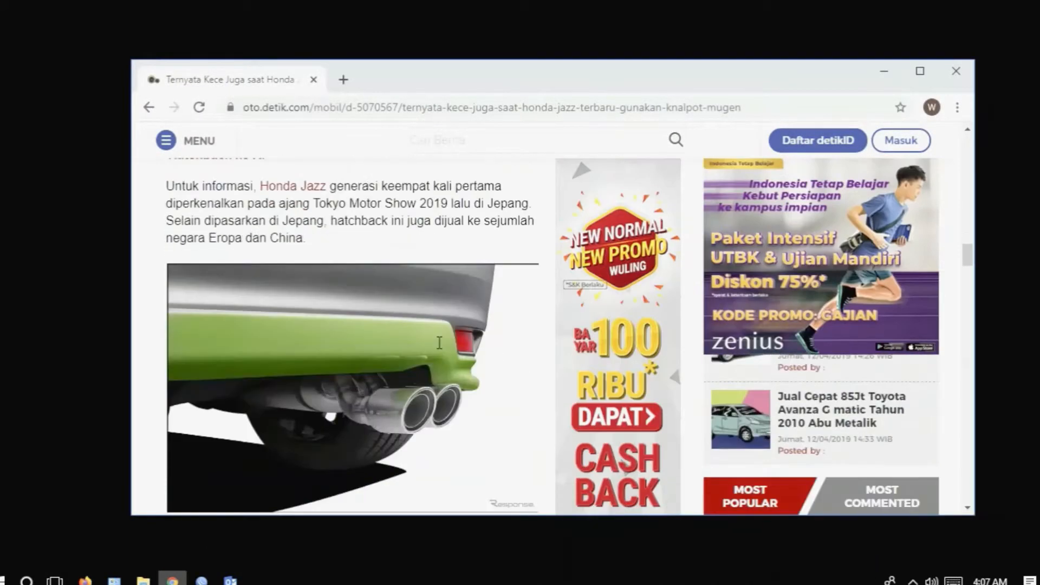
pyautogui.click(170, 143)
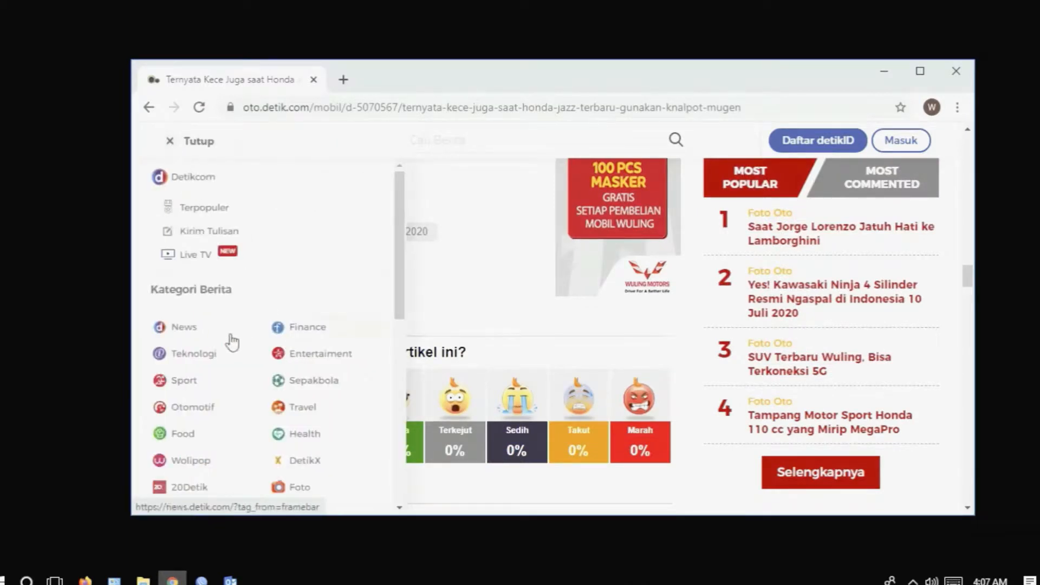
pyautogui.click(203, 331)
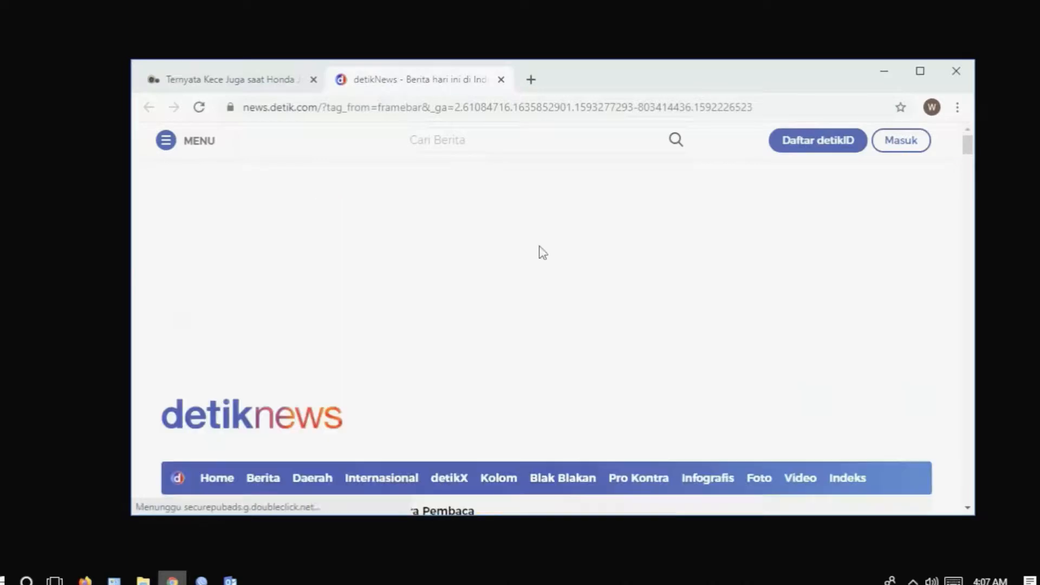
pyautogui.scroll(-5, 473, 310)
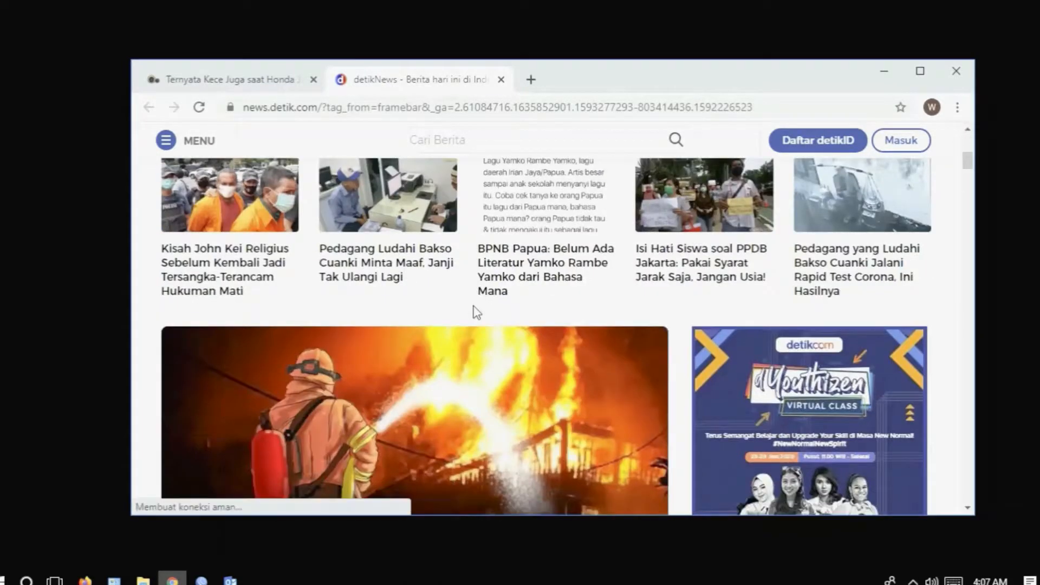
pyautogui.scroll(-5, 474, 311)
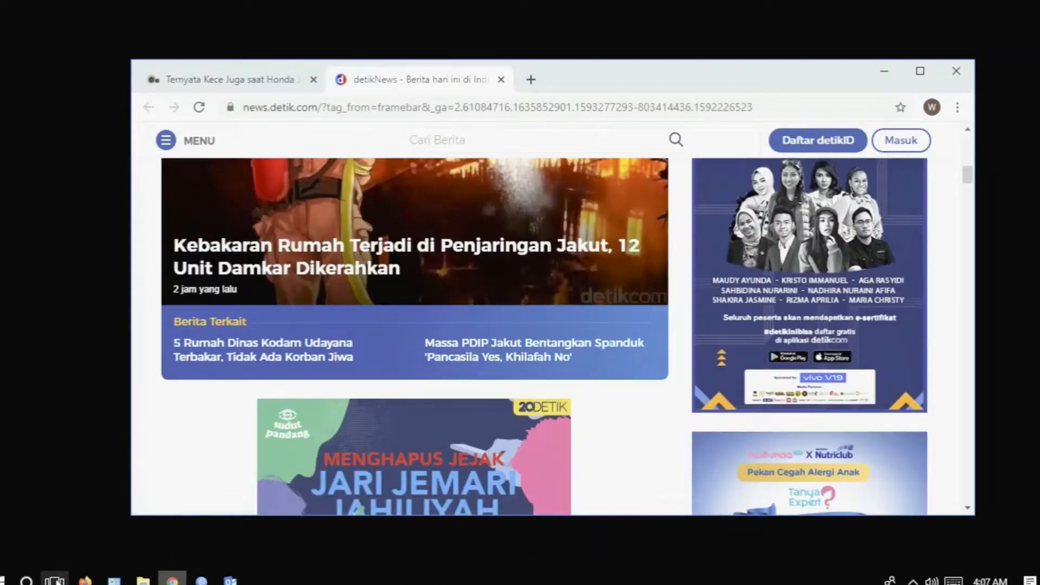
# Step: Switch back to WinBox and enable Add ARP For Leases on the dhcp-tamu DHCP server
pyautogui.click(56, 580)
pyautogui.click(396, 533)
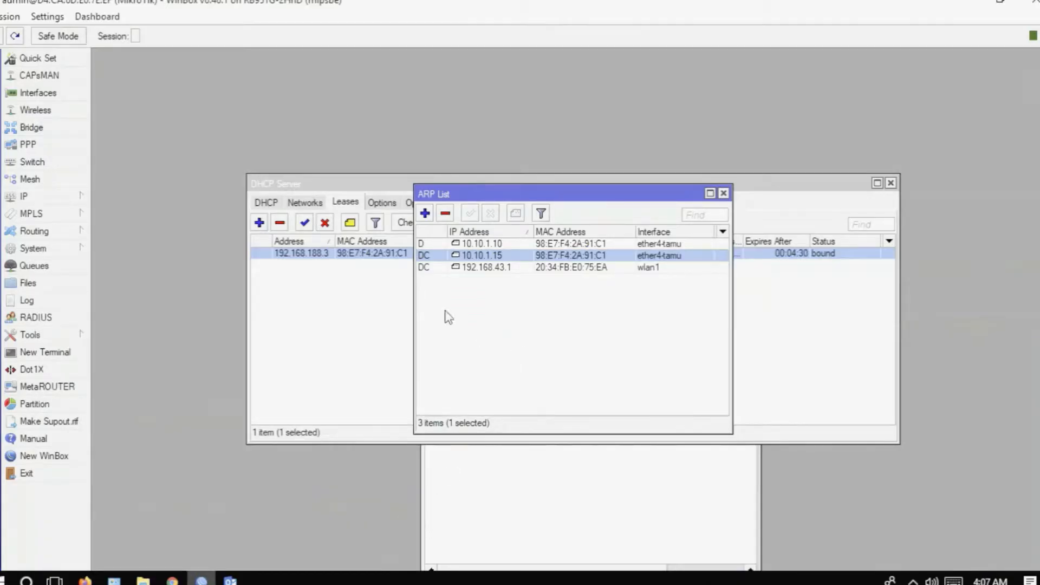
pyautogui.click(266, 206)
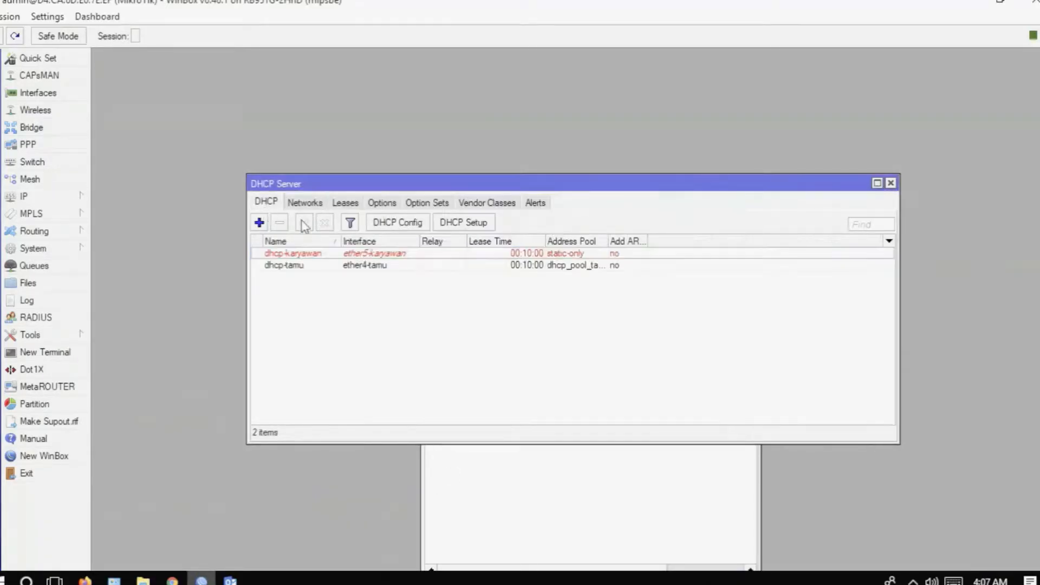
pyautogui.doubleClick(306, 268)
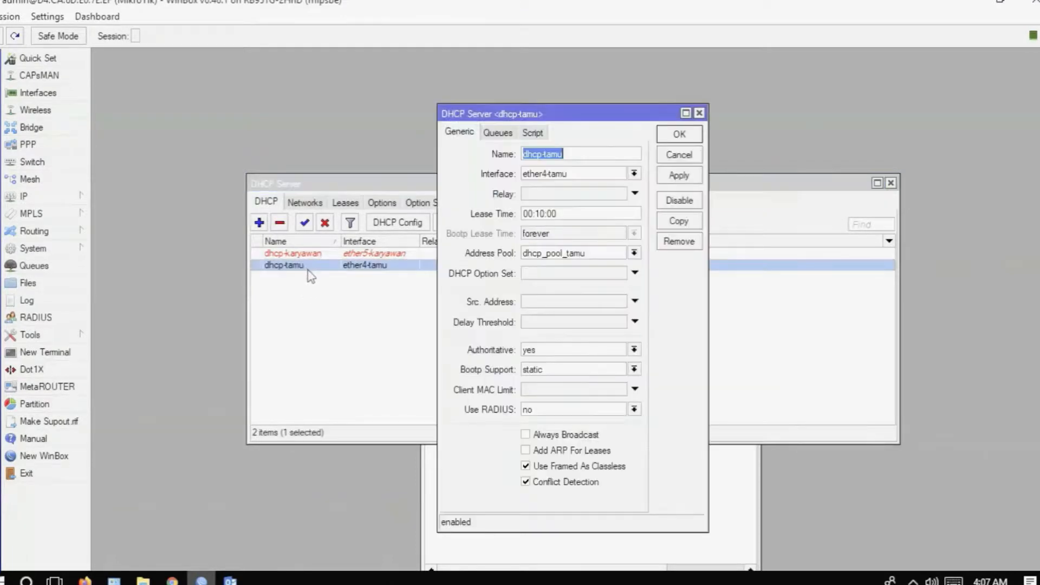
pyautogui.click(526, 466)
pyautogui.click(533, 455)
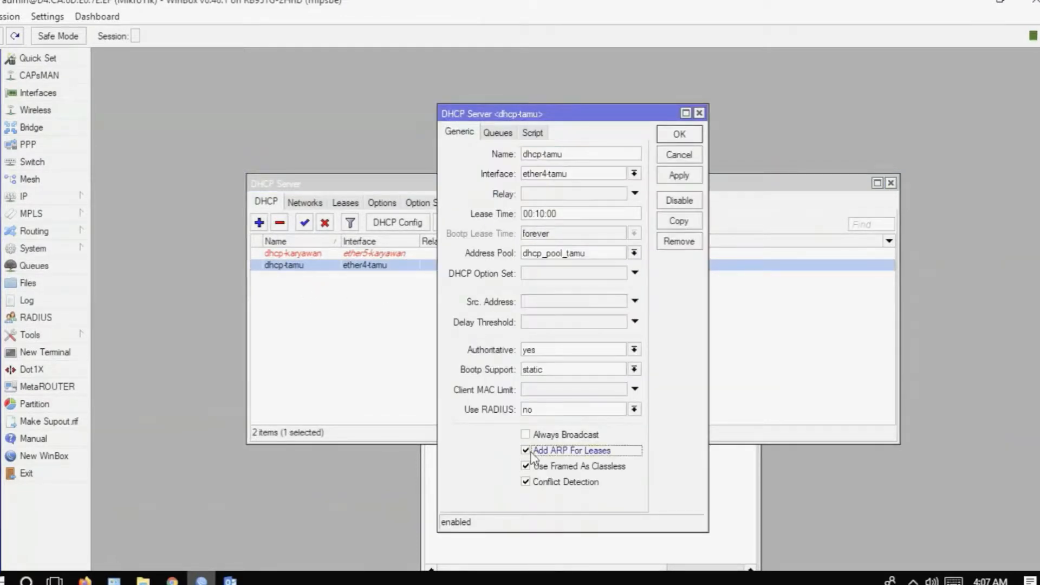
pyautogui.click(672, 182)
pyautogui.click(680, 134)
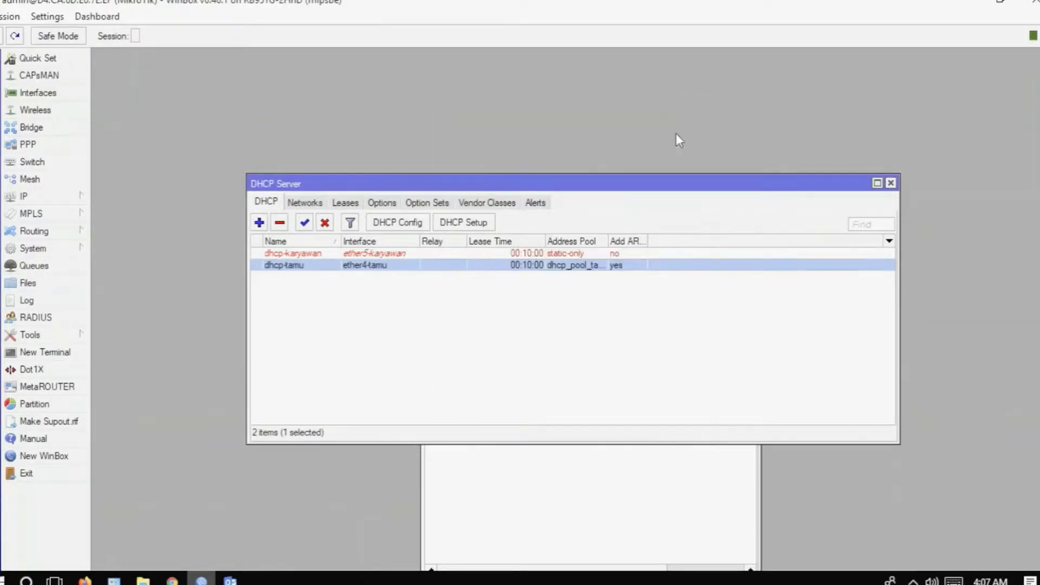
# Step: Set the ARP mode of the ether4-tamu interface to reply-only
pyautogui.click(66, 98)
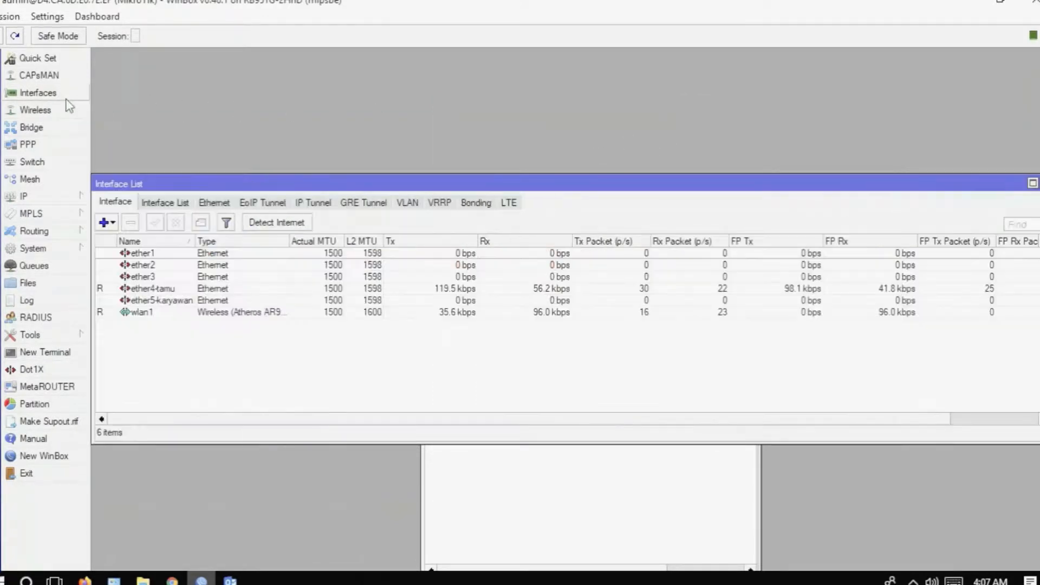
pyautogui.doubleClick(166, 291)
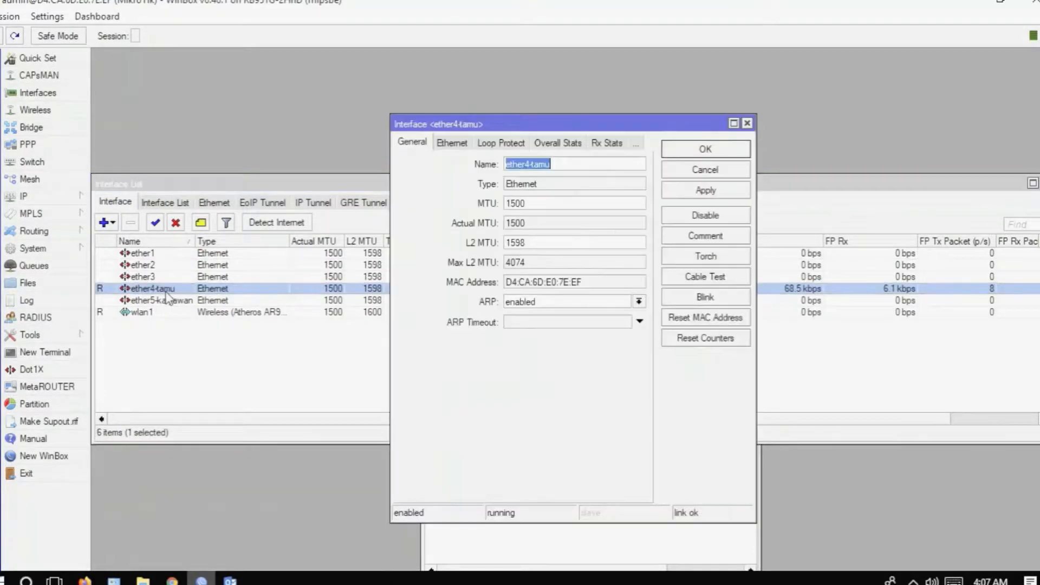
pyautogui.click(548, 303)
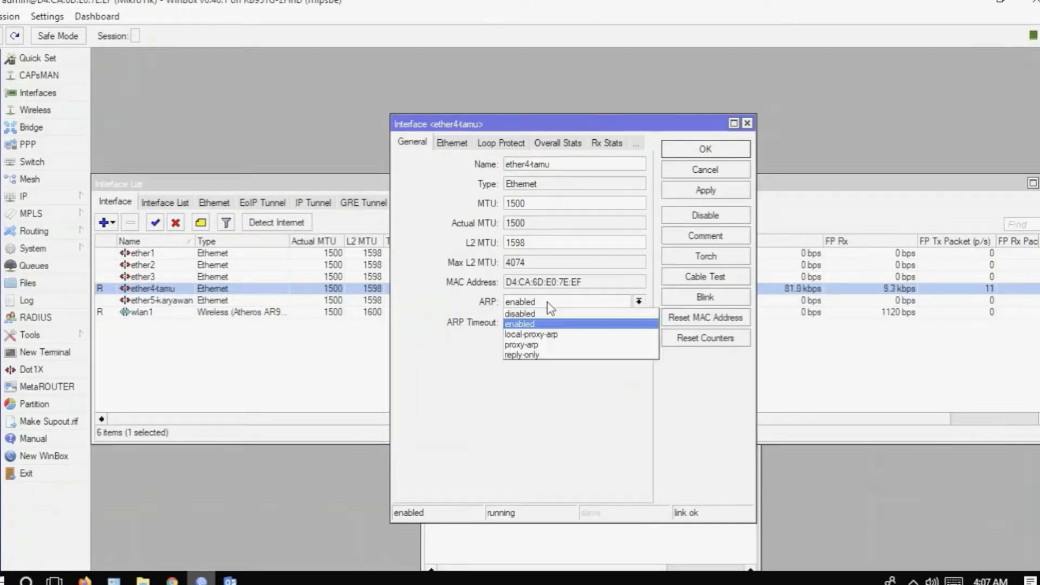
pyautogui.click(570, 355)
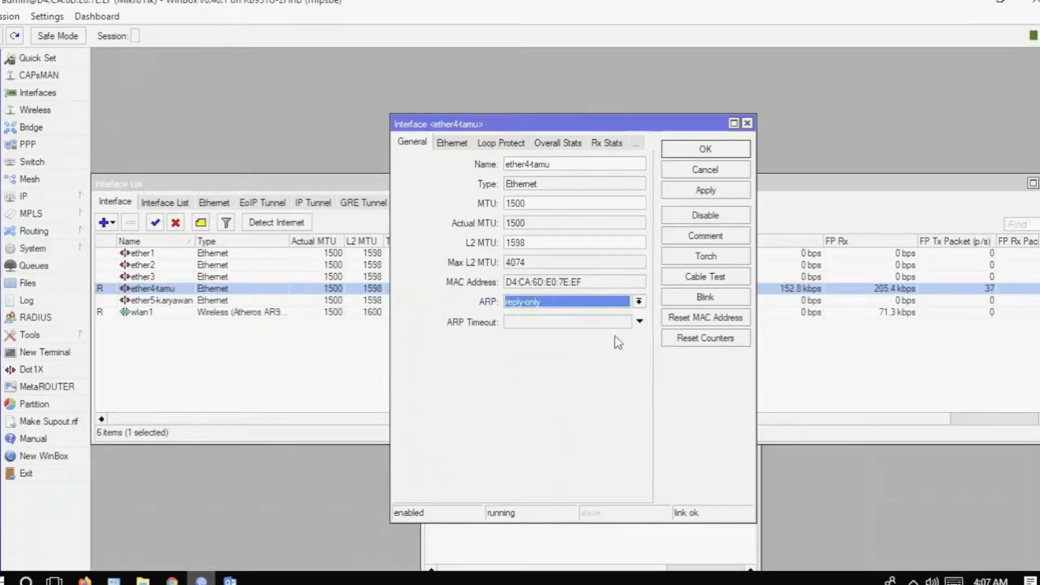
pyautogui.click(702, 196)
pyautogui.click(705, 152)
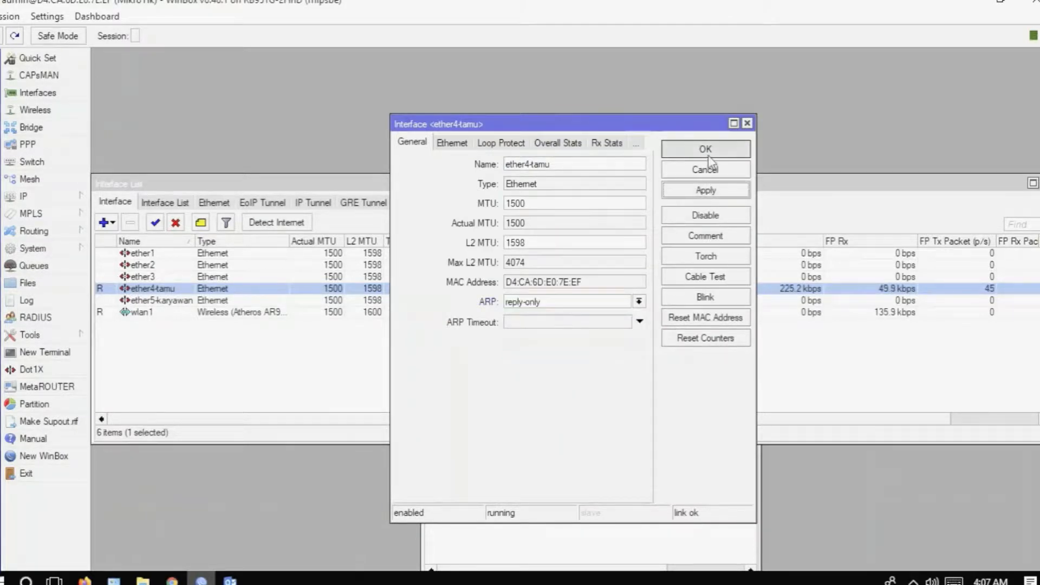
# Step: Reconnect the WinBox session to the router and maximize its window
pyautogui.click(81, 197)
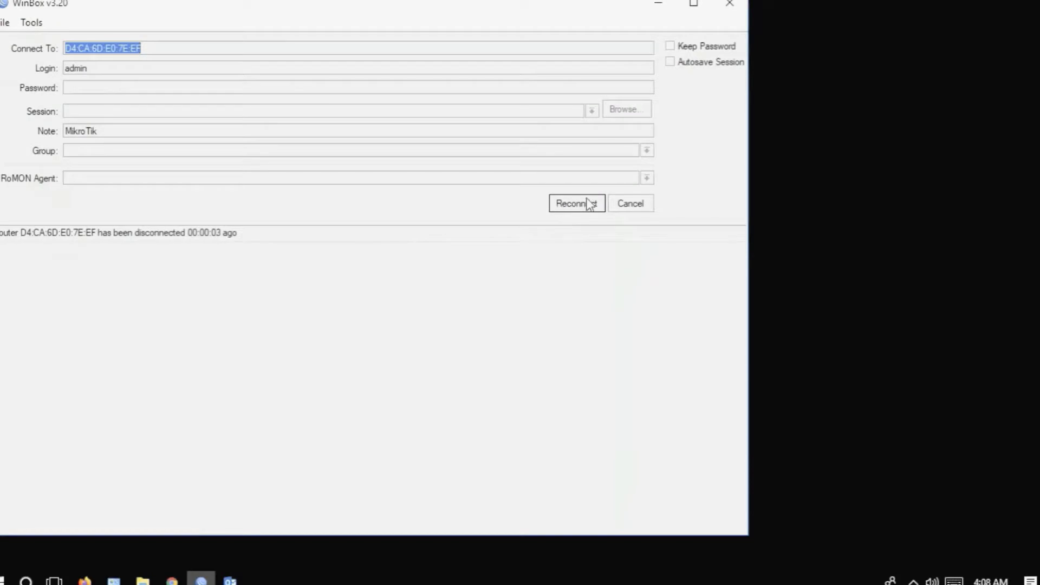
pyautogui.click(589, 207)
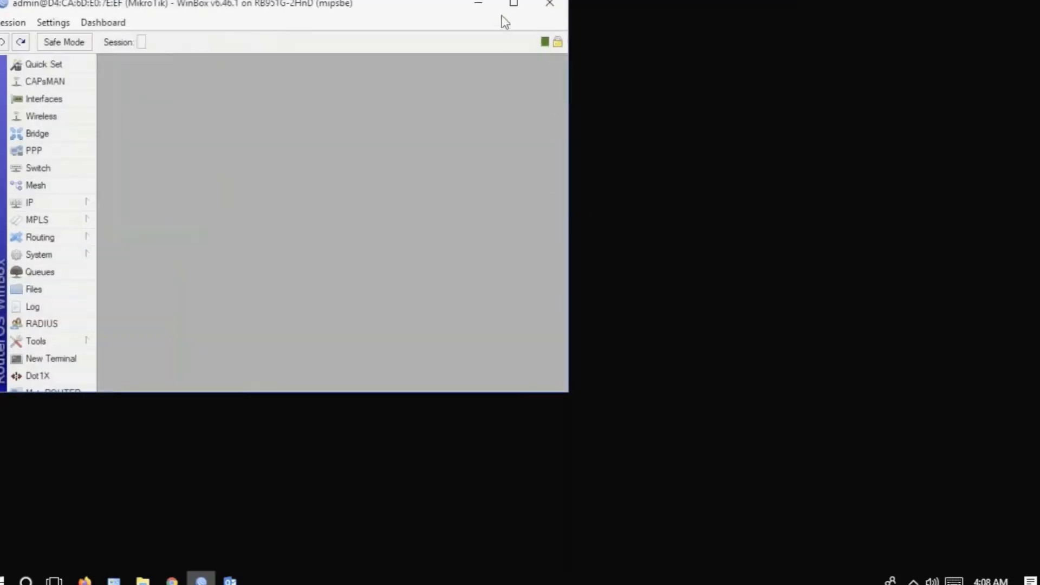
pyautogui.click(513, 4)
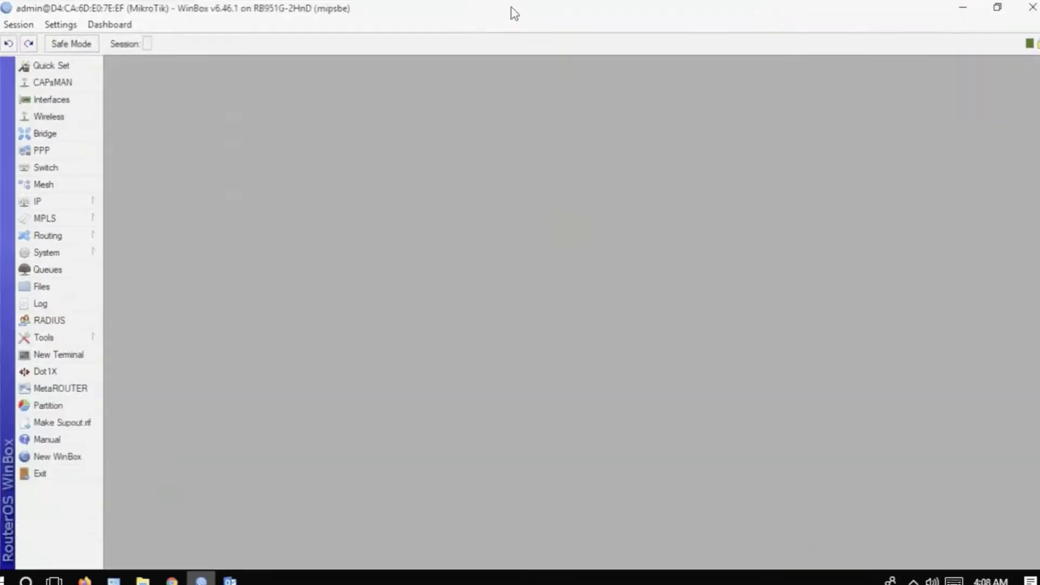
# Step: Check the ARP list and the DHCP server leases for entries belonging to the guest client
pyautogui.click(57, 198)
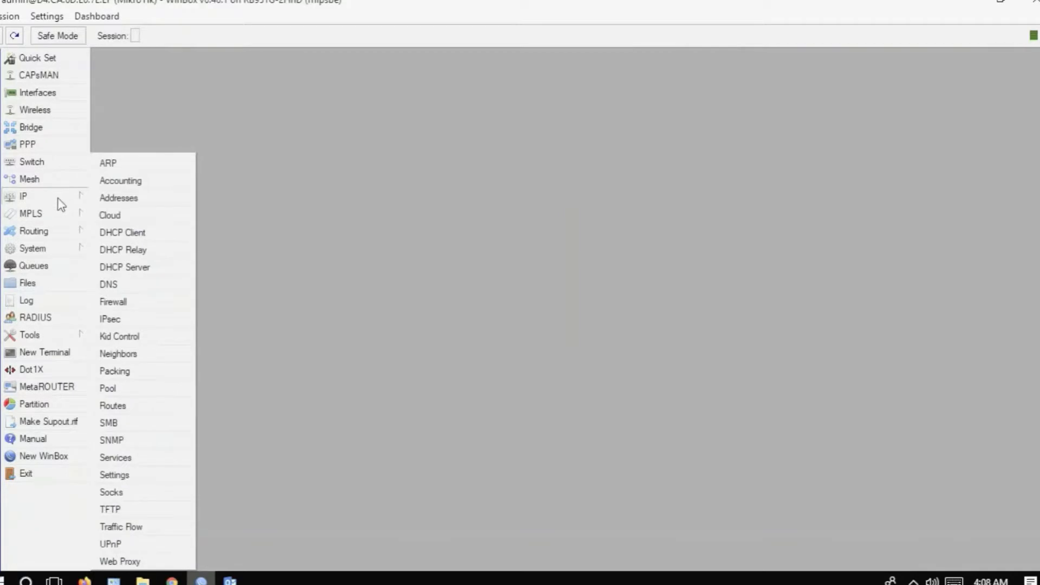
pyautogui.click(128, 165)
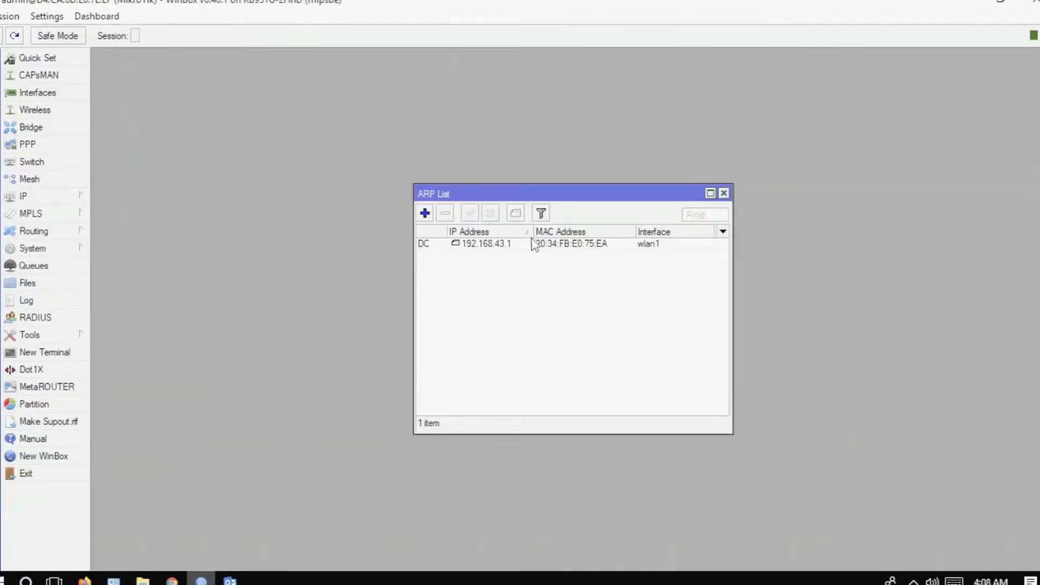
pyautogui.click(56, 198)
pyautogui.click(142, 269)
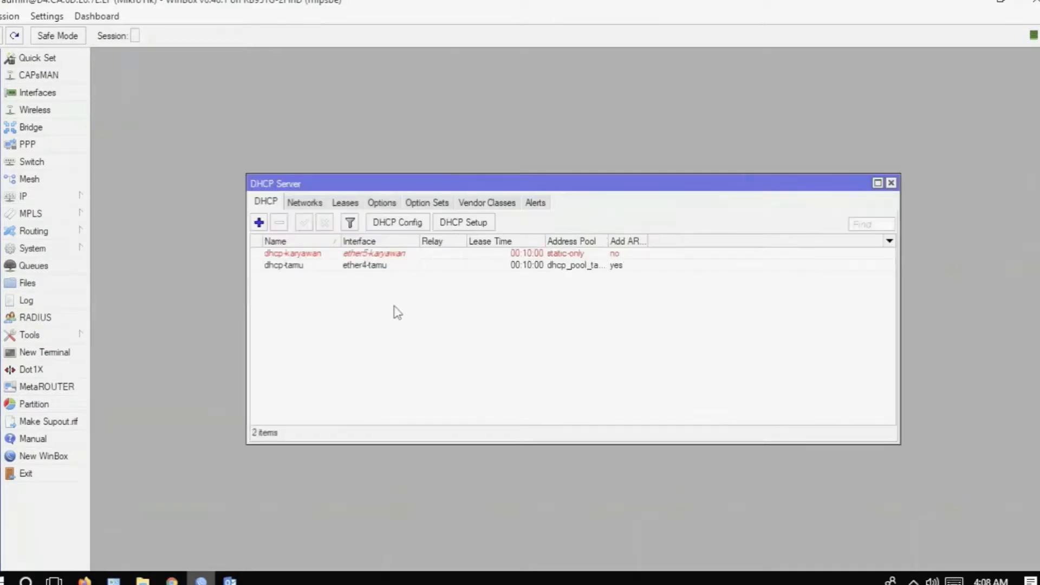
pyautogui.click(345, 202)
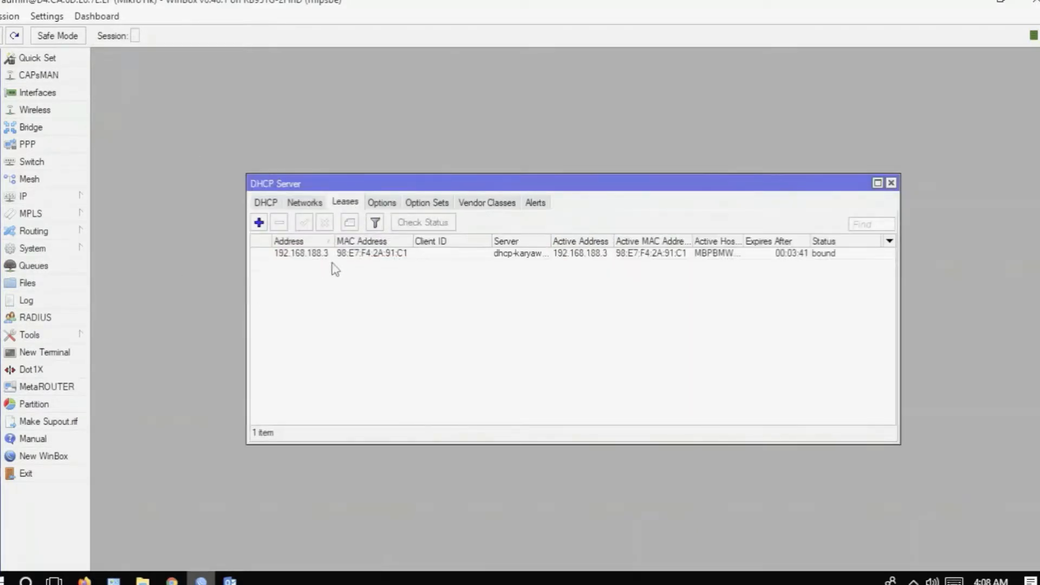
# Step: Switch to Chrome and try to open the related article '5 Rumah Dinas Kodam Udayana Terbakar' to test internet access
pyautogui.click(53, 580)
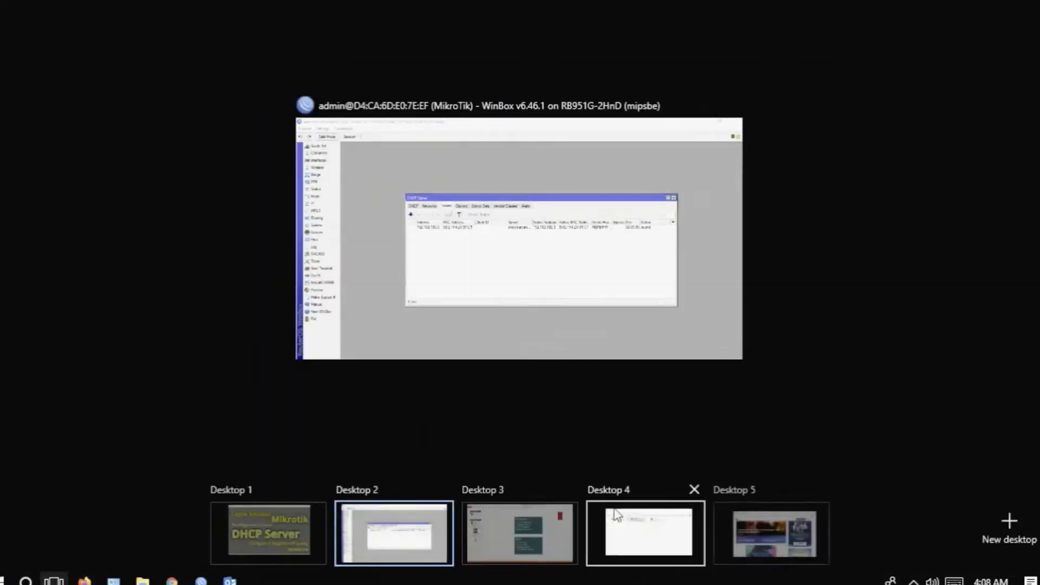
pyautogui.click(735, 507)
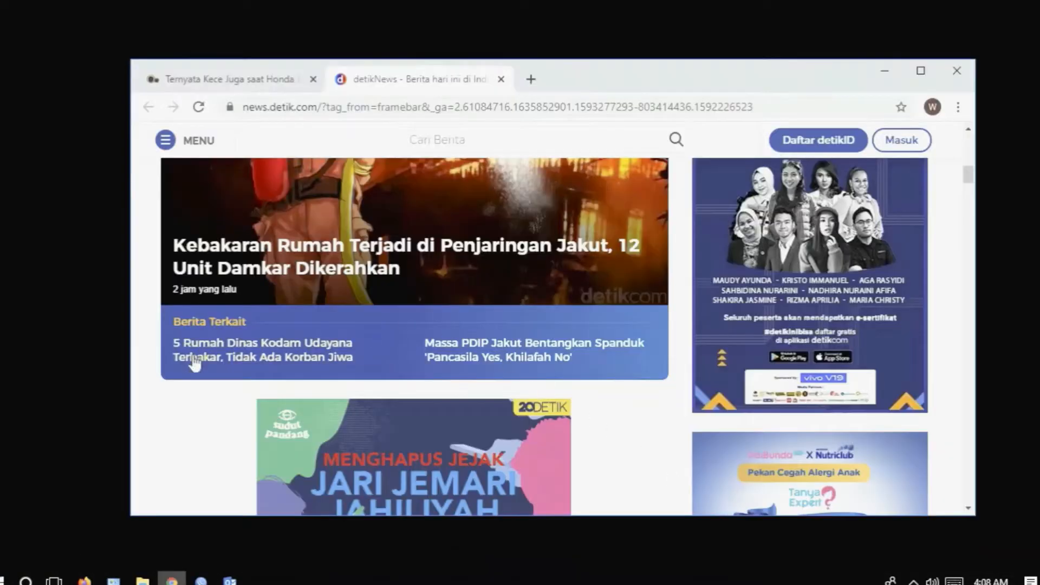
pyautogui.click(213, 357)
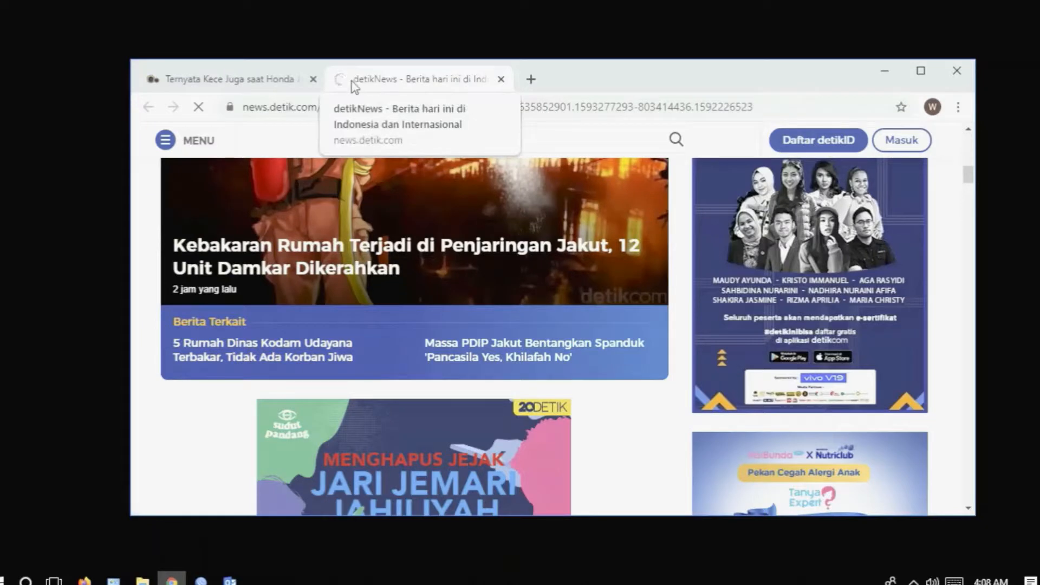
# Step: Switch to Network Connections and check the Ethernet adapter's connection details for its static IPv4 configuration
pyautogui.click(54, 581)
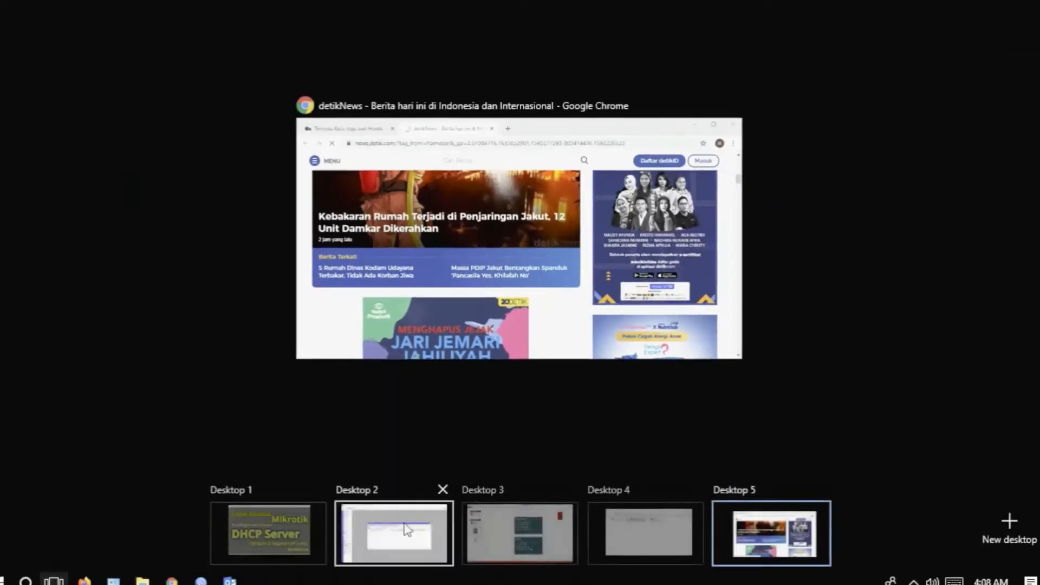
pyautogui.click(623, 525)
pyautogui.click(413, 213)
pyautogui.doubleClick(418, 148)
pyautogui.click(434, 275)
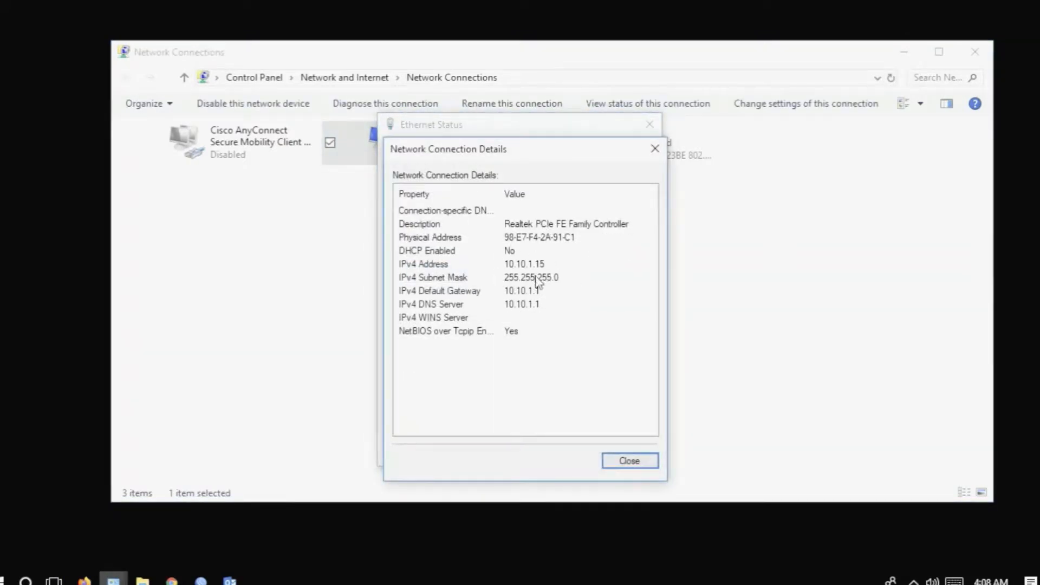
pyautogui.click(618, 459)
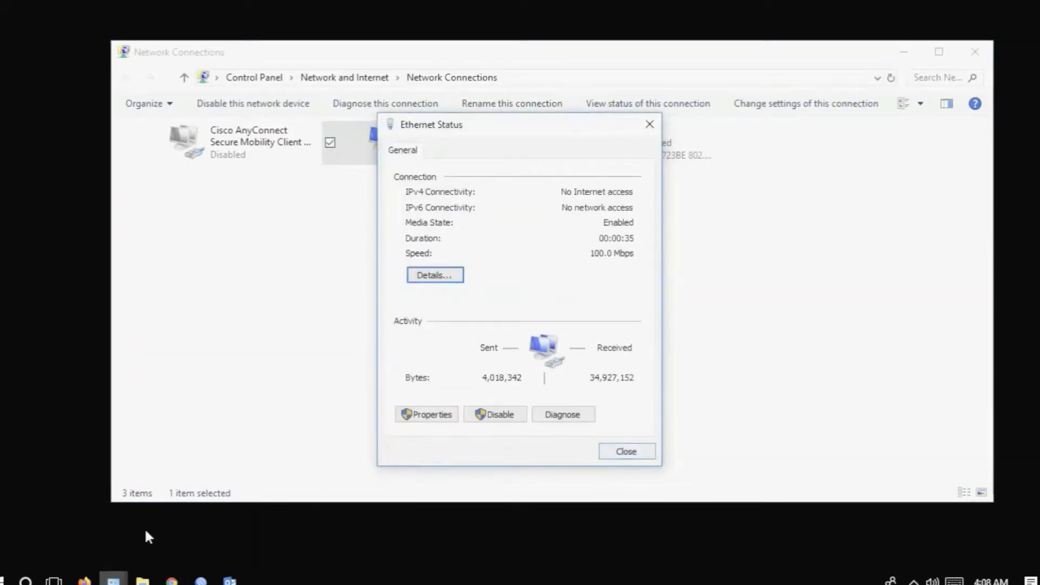
# Step: Check in Chrome whether the detikNews page loads, and switch to WinBox to review the DHCP server leases
pyautogui.click(54, 580)
pyautogui.click(720, 535)
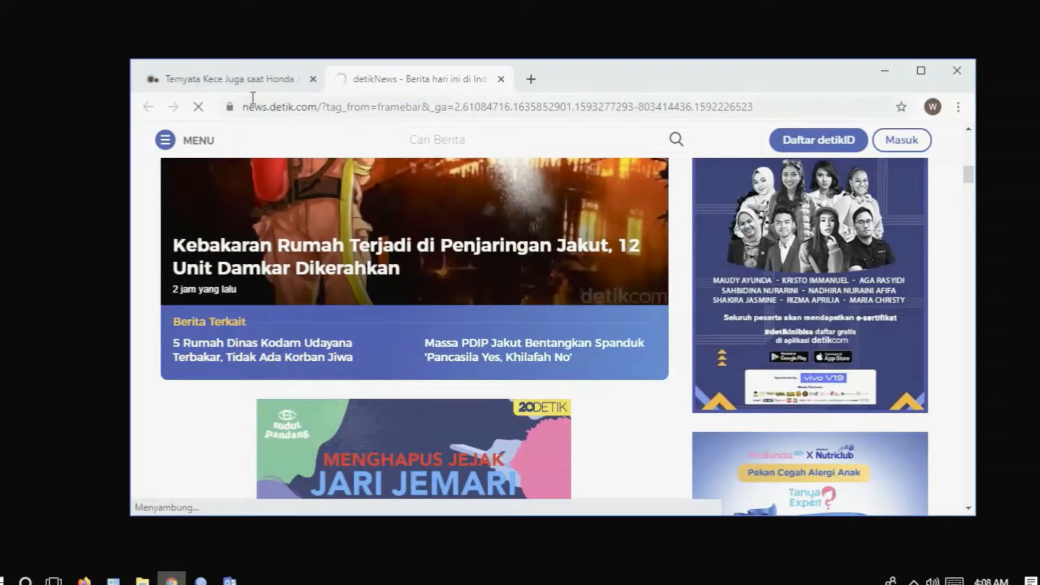
pyautogui.click(53, 580)
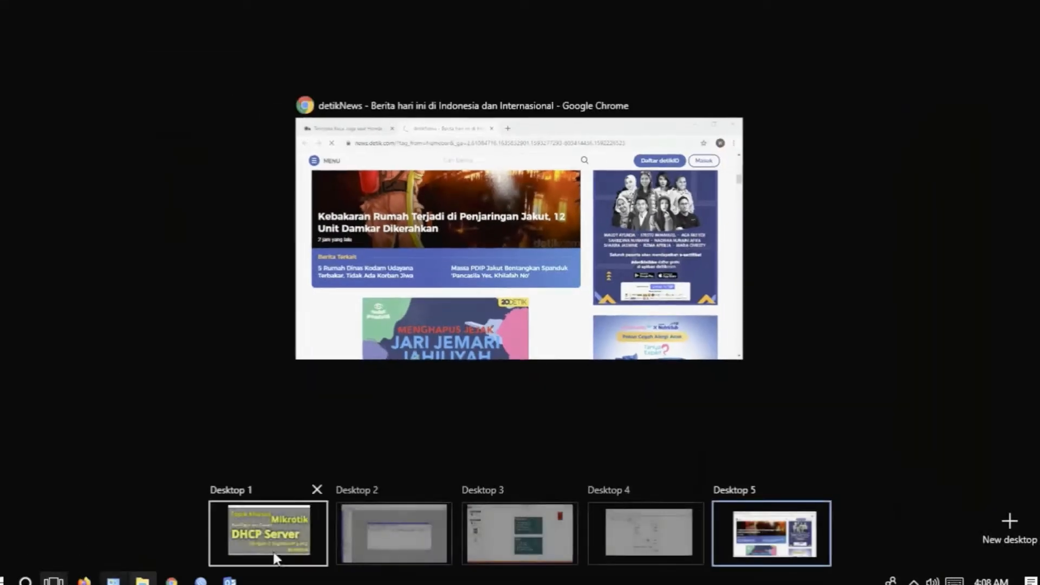
pyautogui.click(366, 537)
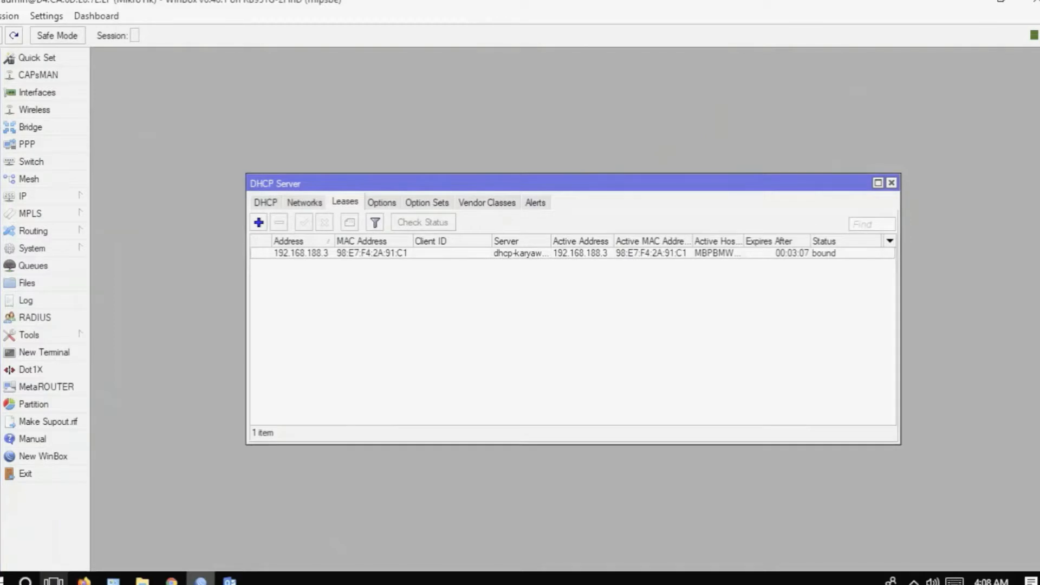
# Step: Set the Ethernet adapter's IPv4 properties in Network Connections to obtain the IP address and DNS server address automatically
pyautogui.click(54, 581)
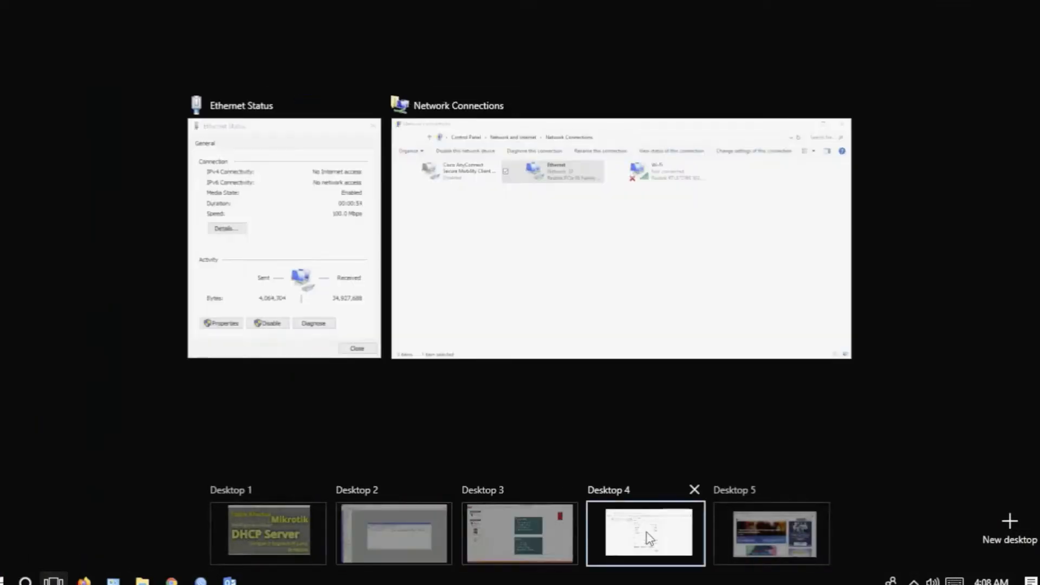
pyautogui.click(645, 536)
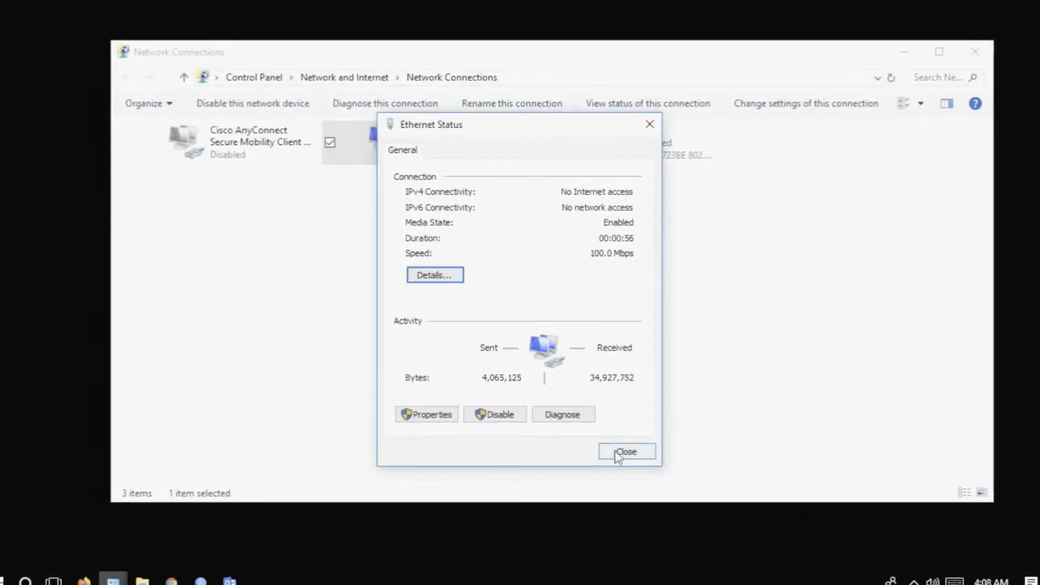
pyautogui.click(448, 422)
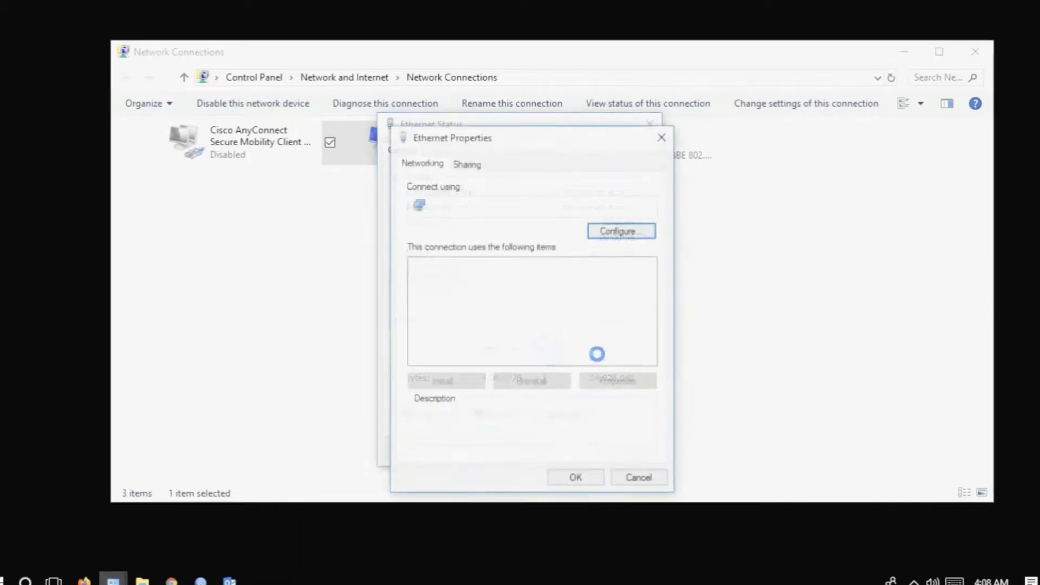
pyautogui.click(522, 306)
pyautogui.doubleClick(521, 306)
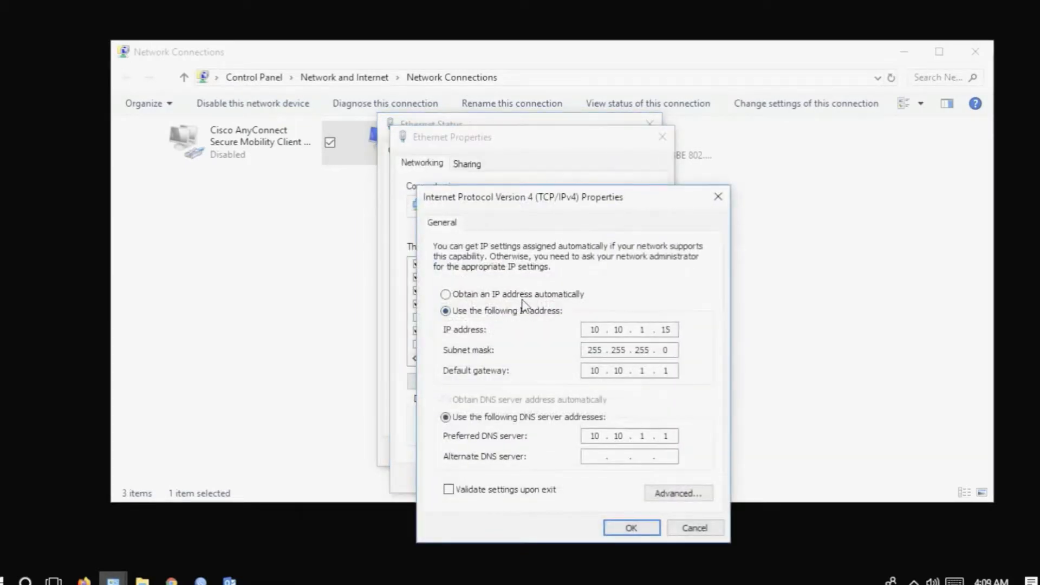
pyautogui.click(522, 297)
pyautogui.click(548, 402)
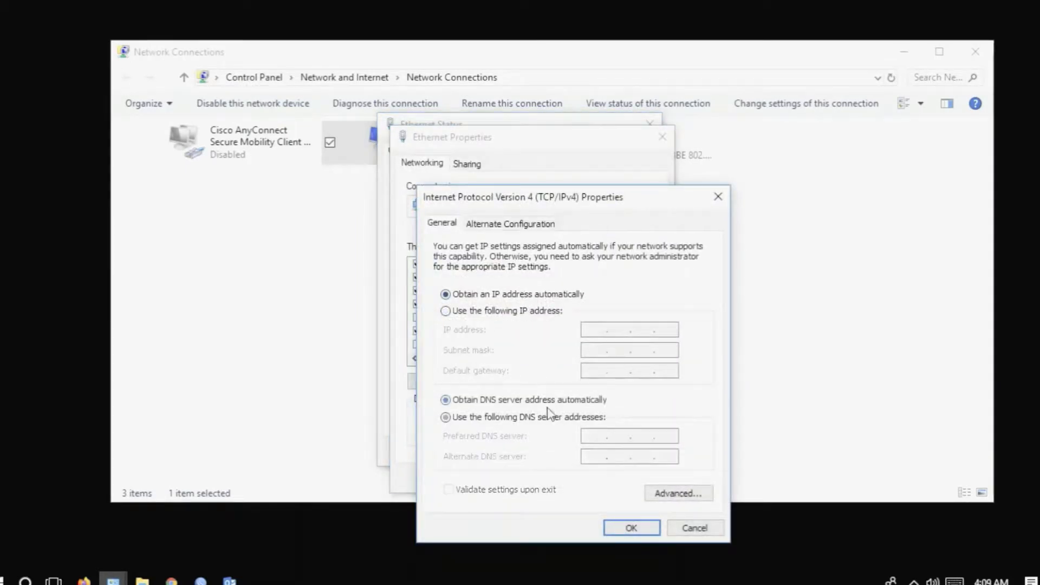
pyautogui.click(629, 530)
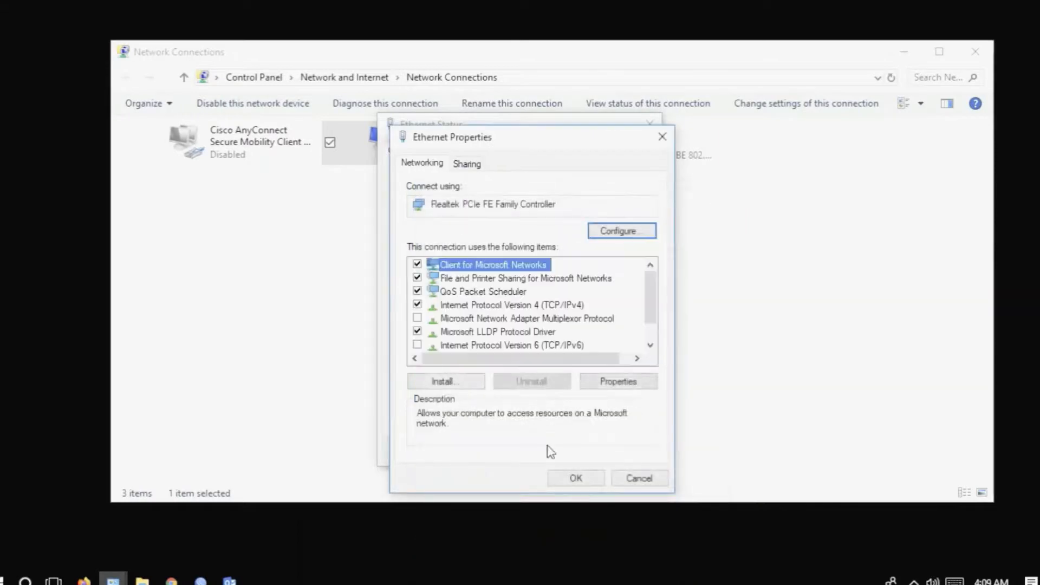
pyautogui.click(575, 477)
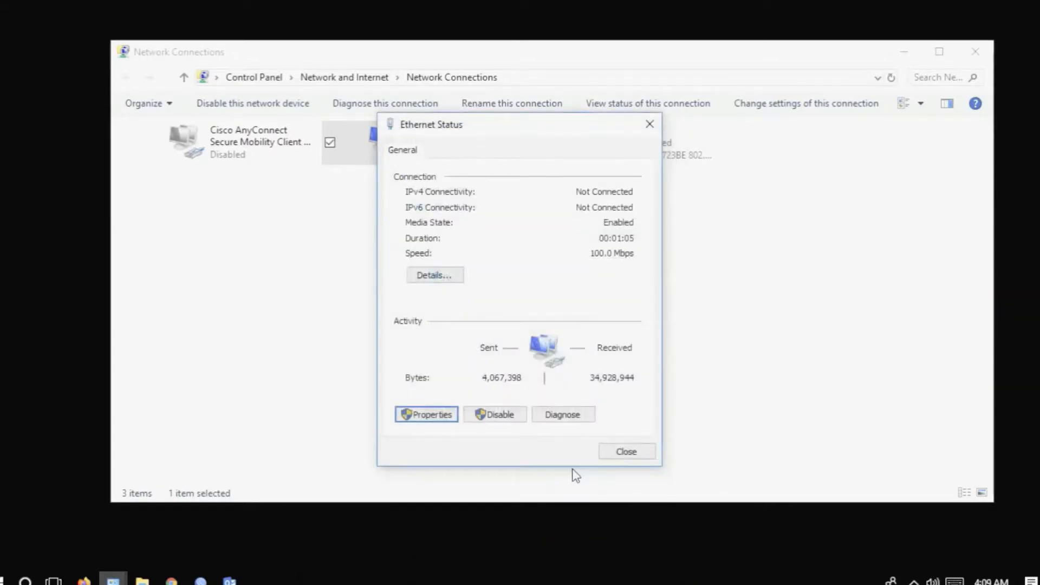
pyautogui.click(628, 453)
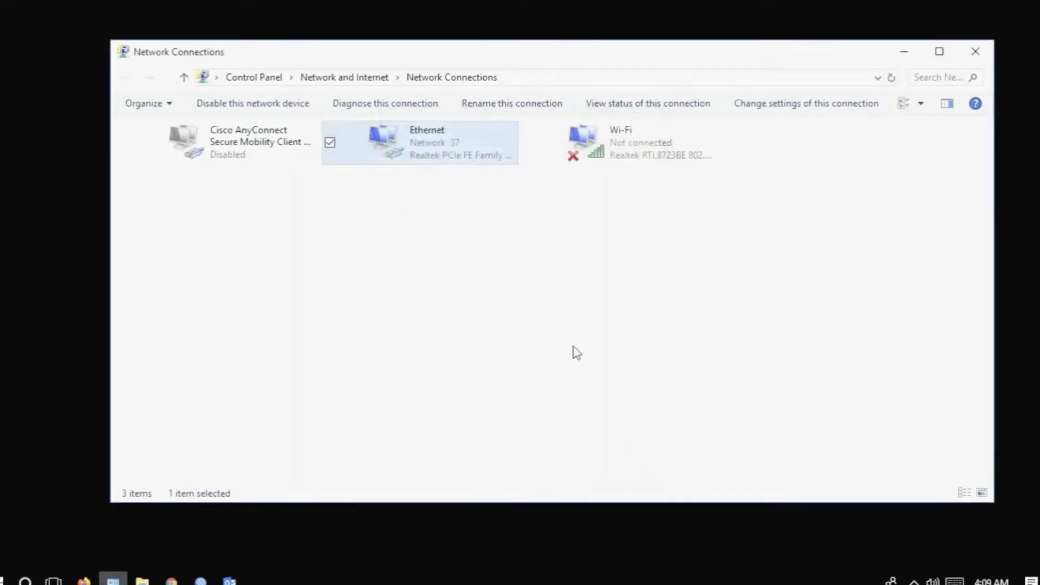
# Step: Refresh the Network Connections view and close the WinBox login window
pyautogui.rightClick(546, 260)
pyautogui.click(580, 328)
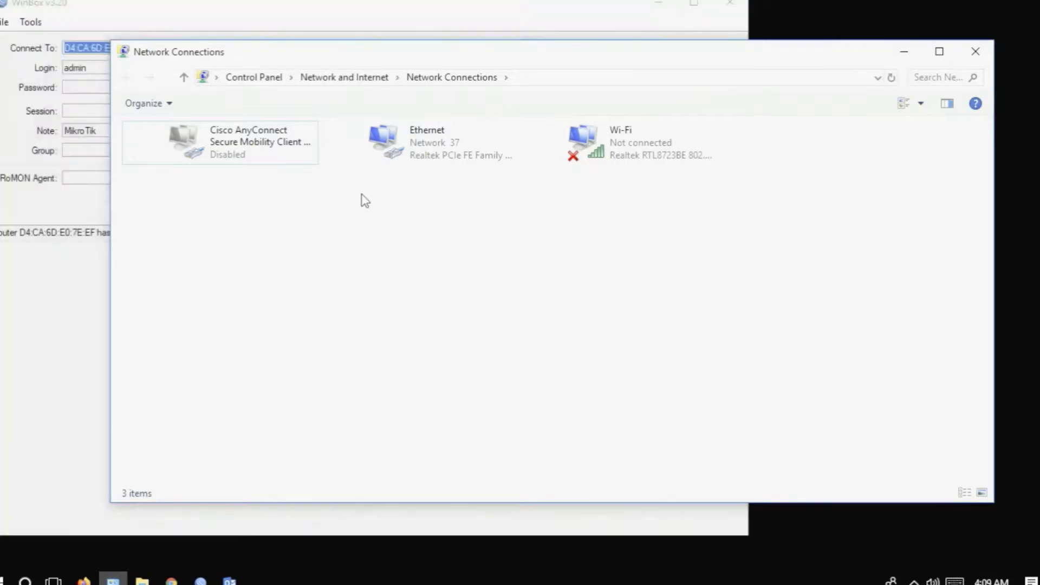
pyautogui.click(741, 6)
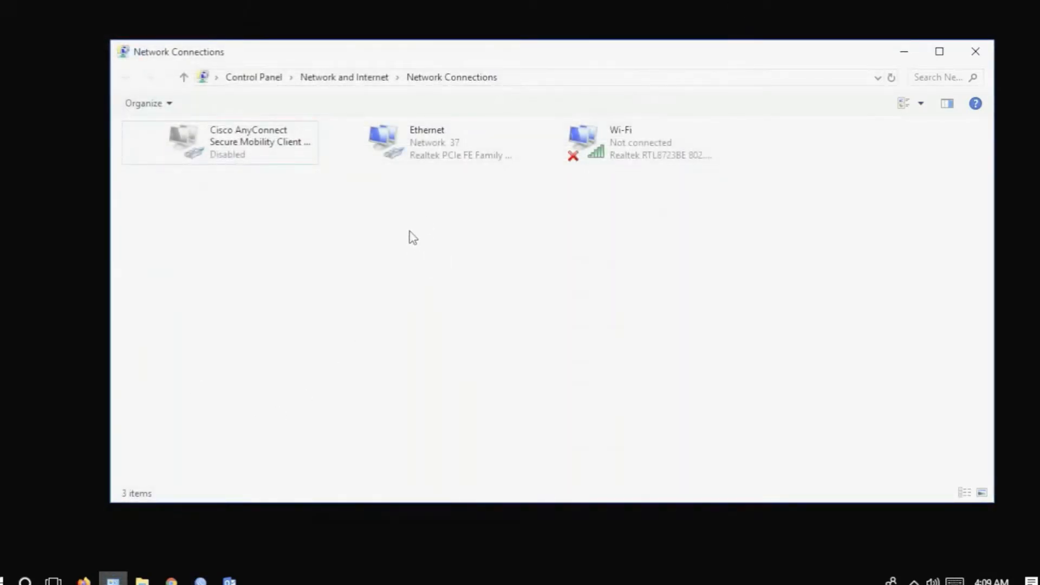
# Step: Switch to Chrome and open the Daerah section of detikNews to test internet access
pyautogui.click(54, 581)
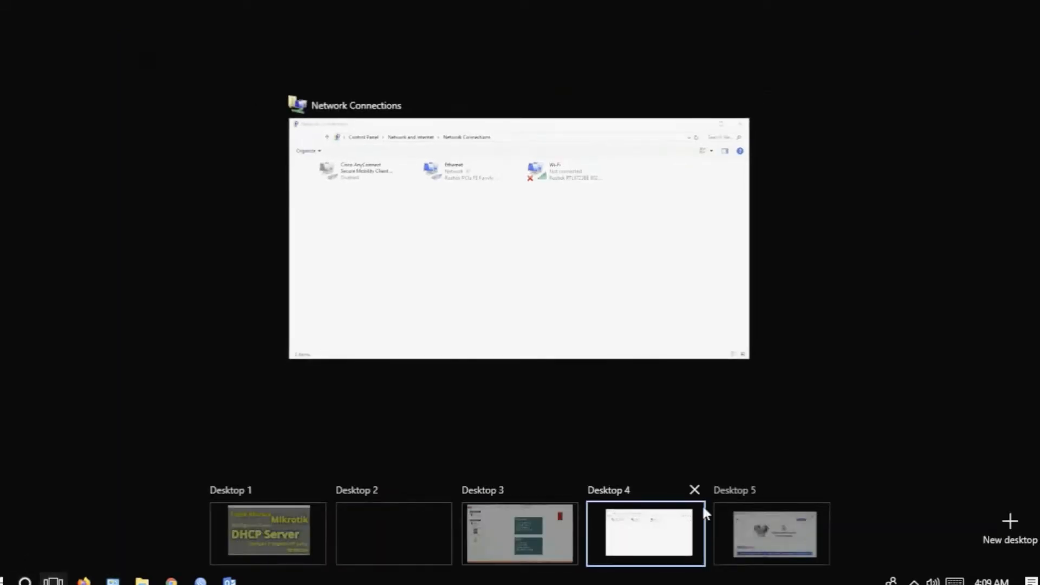
pyautogui.click(745, 515)
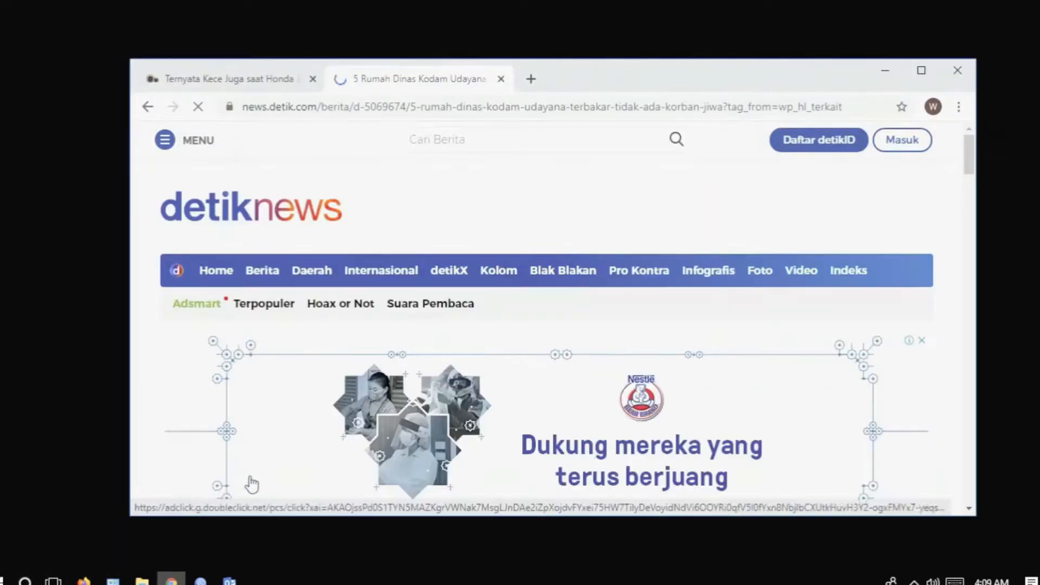
pyautogui.click(303, 282)
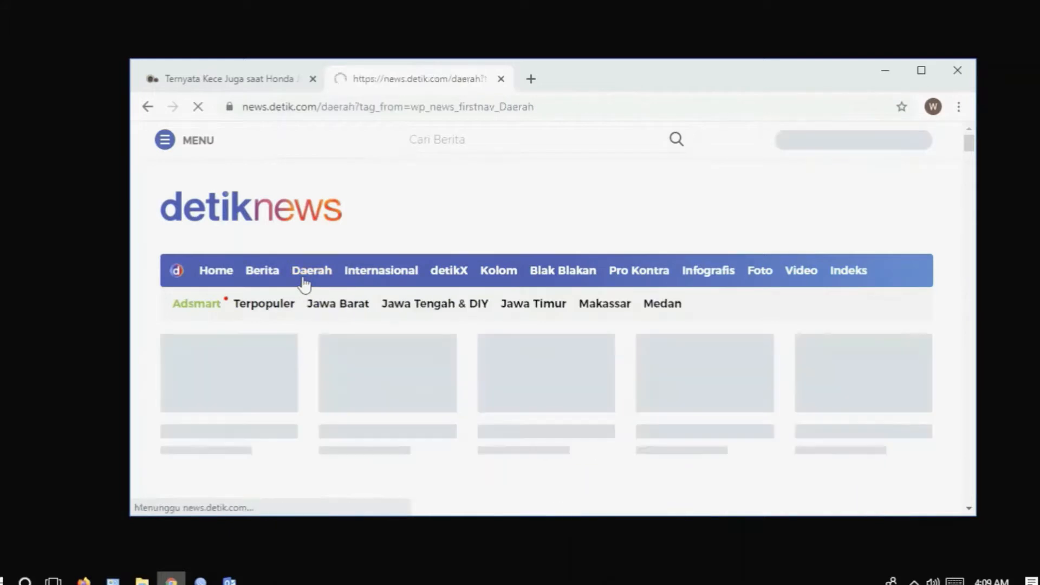
# Step: Switch to WinBox, connect to the MikroTik router from the neighbors list, and maximize the session window
pyautogui.click(53, 581)
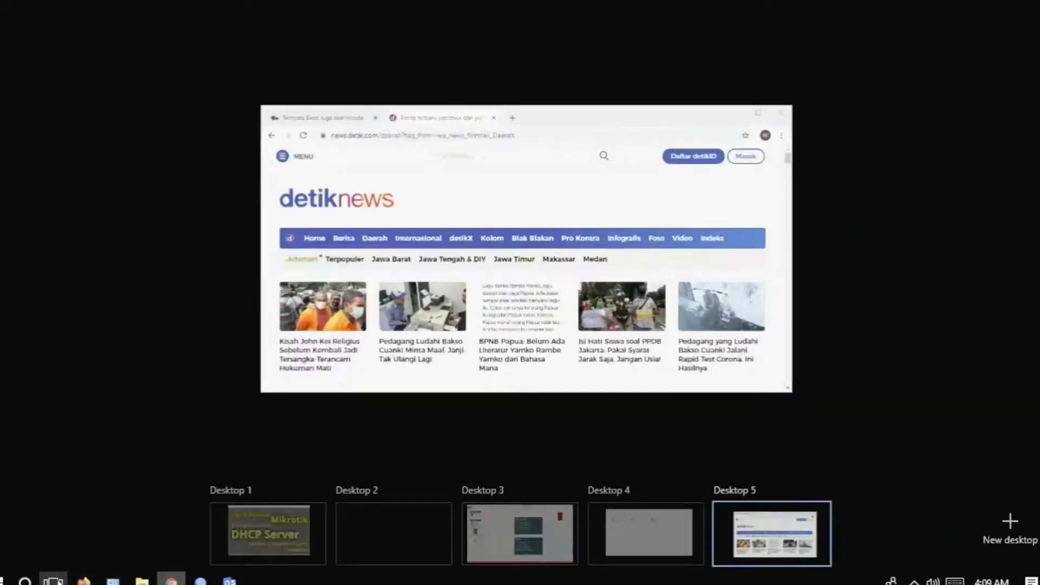
pyautogui.click(380, 542)
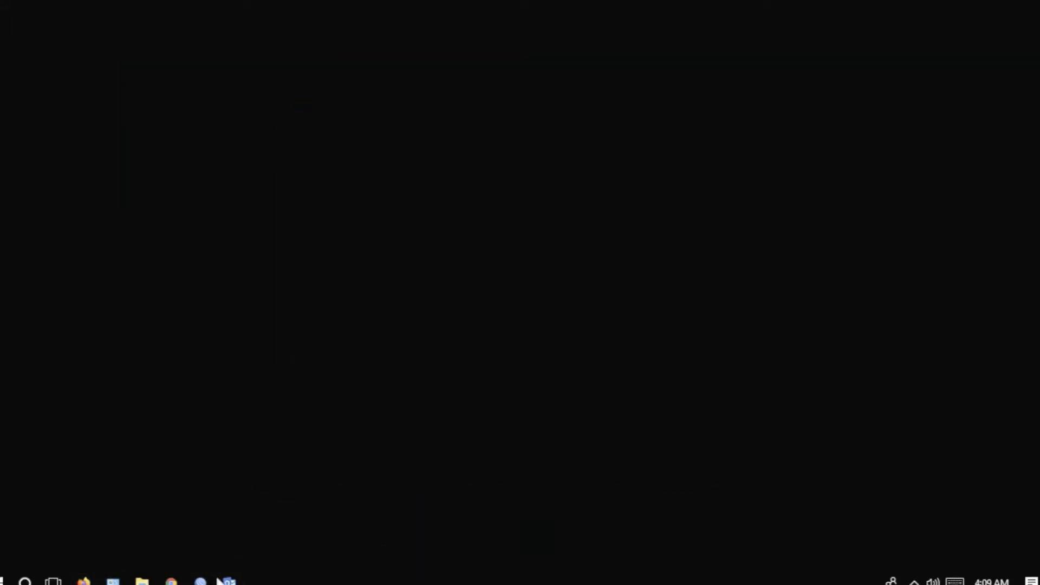
pyautogui.click(201, 580)
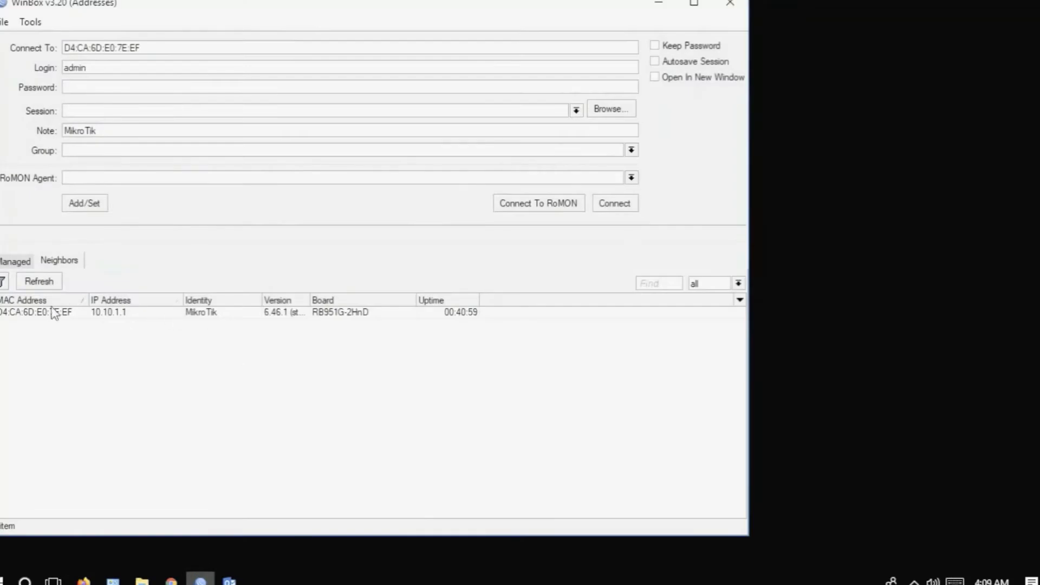
pyautogui.click(53, 315)
pyautogui.click(601, 207)
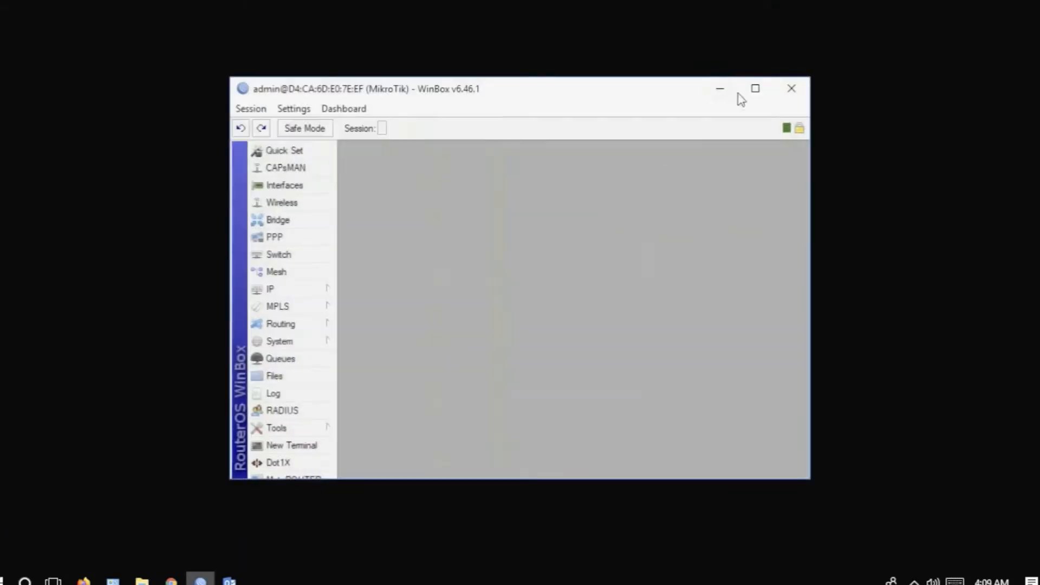
pyautogui.click(753, 90)
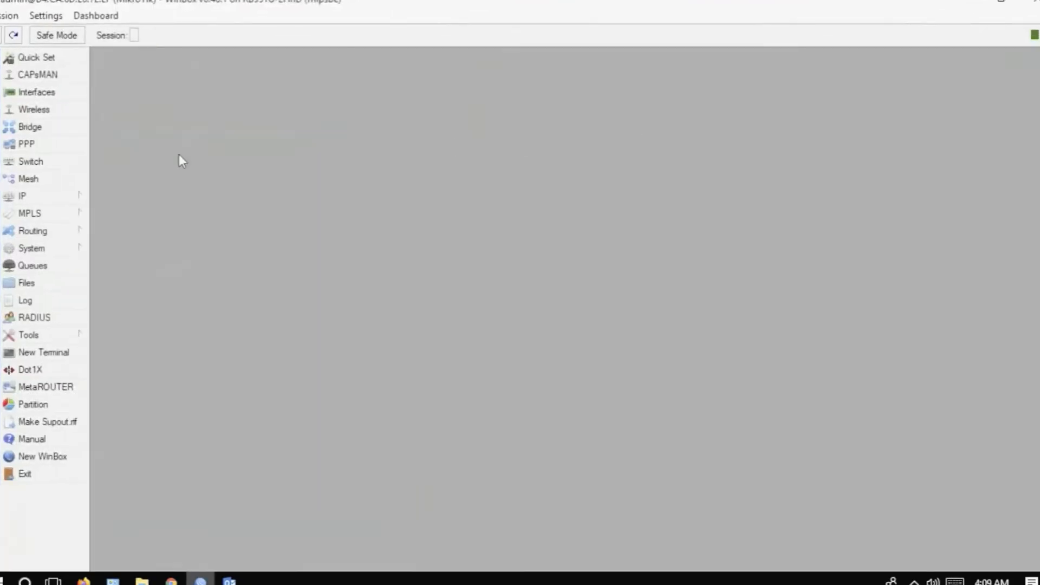
# Step: Open the DHCP server leases, select the dhcp-tamu lease, and move the window aside
pyautogui.click(77, 198)
pyautogui.click(125, 265)
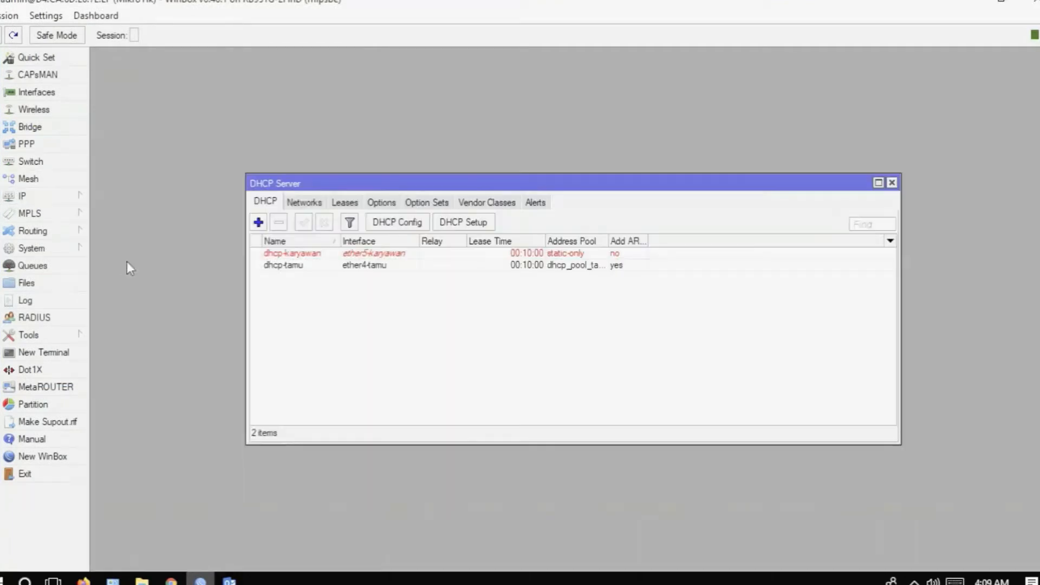
pyautogui.click(345, 202)
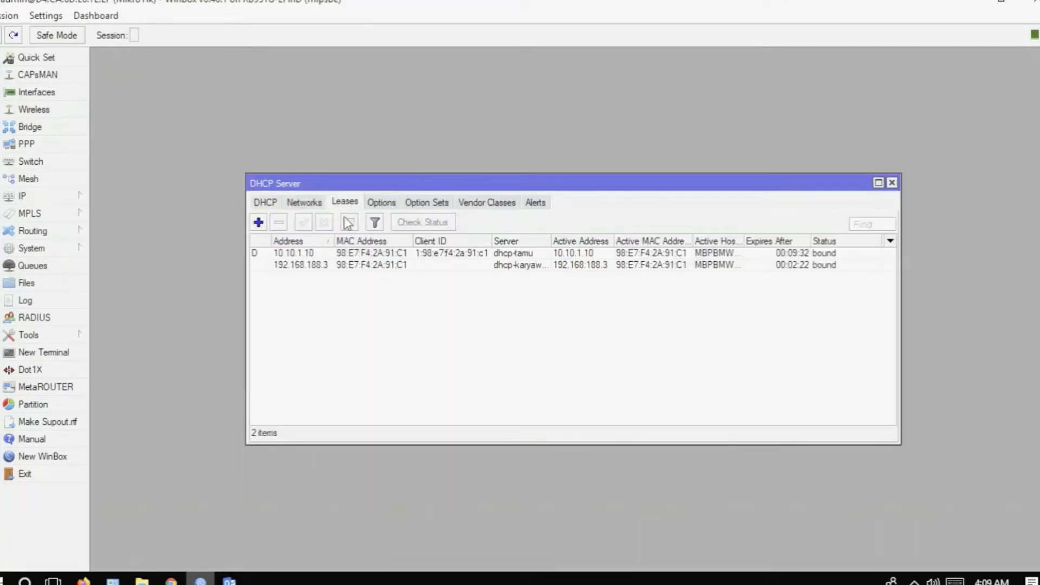
pyautogui.click(297, 254)
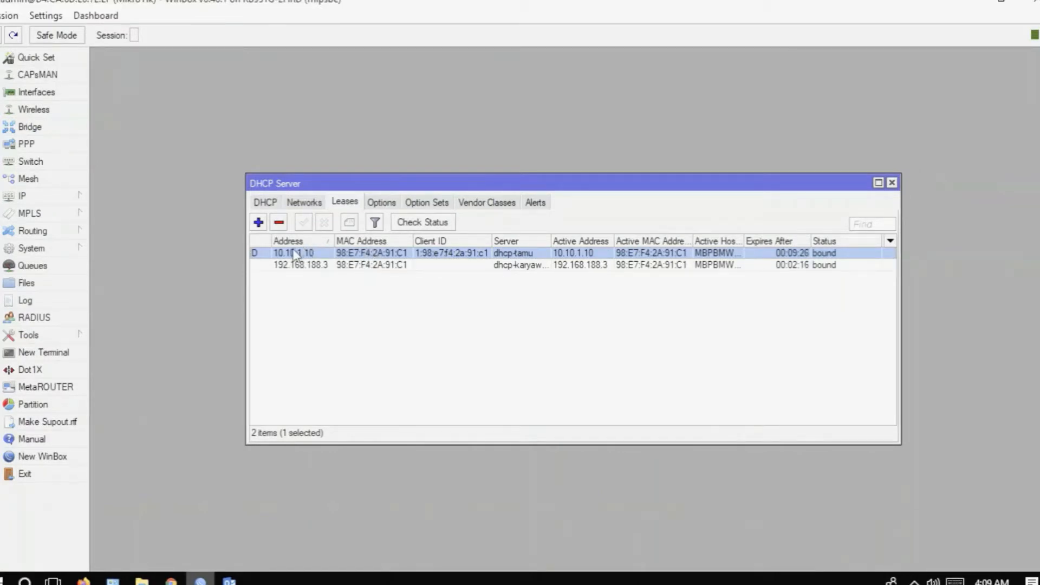
pyautogui.moveTo(514, 189); pyautogui.dragTo(370, 65)
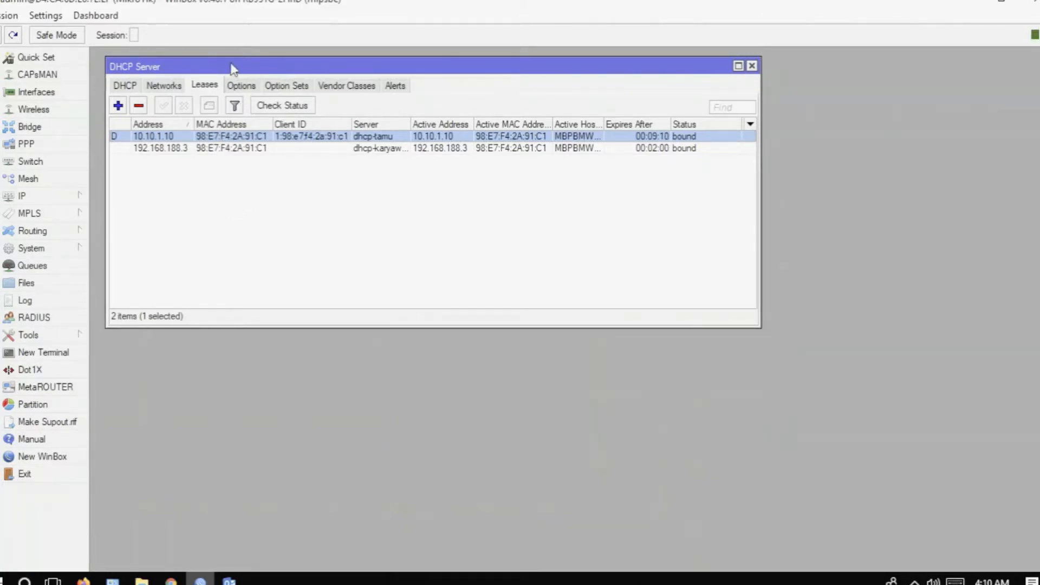
pyautogui.moveTo(233, 68)
pyautogui.mouseDown()
pyautogui.moveTo(253, 62)
pyautogui.moveTo(228, 65)
pyautogui.mouseUp()
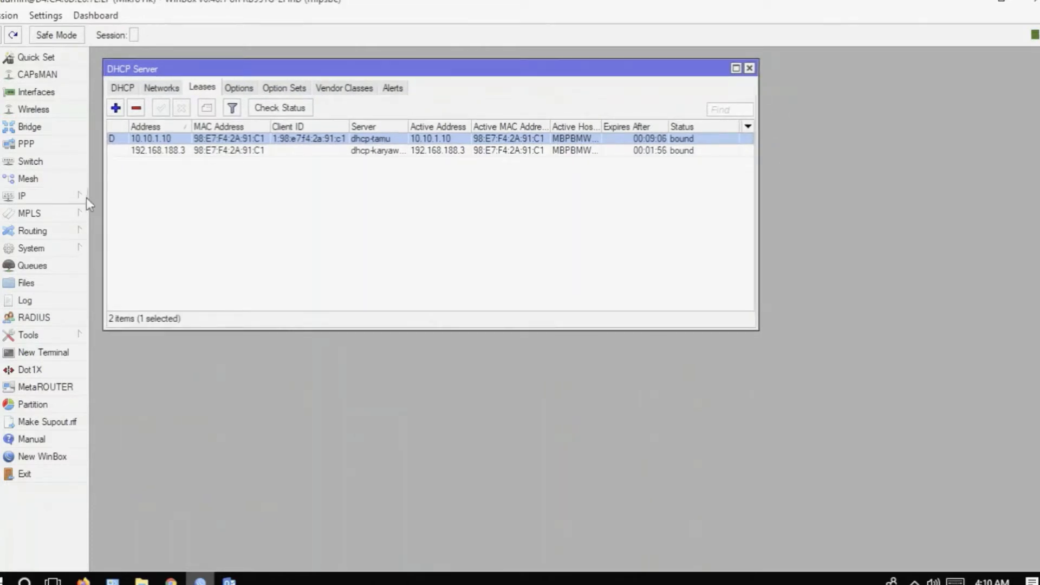
# Step: Open the dhcp-tamu server's settings and review the available address pool options, including static-only
pyautogui.click(123, 89)
pyautogui.doubleClick(169, 152)
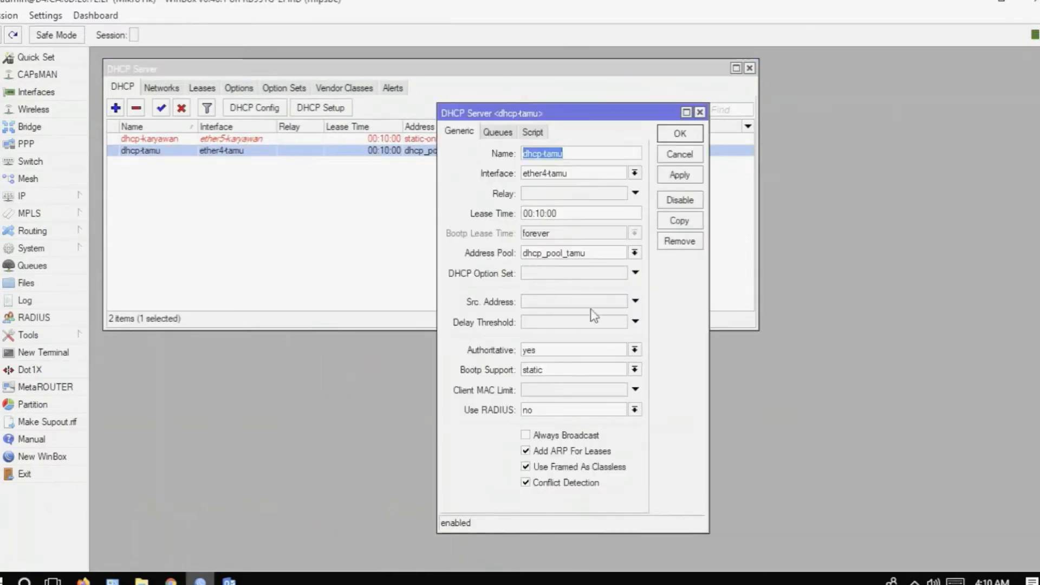
pyautogui.click(634, 252)
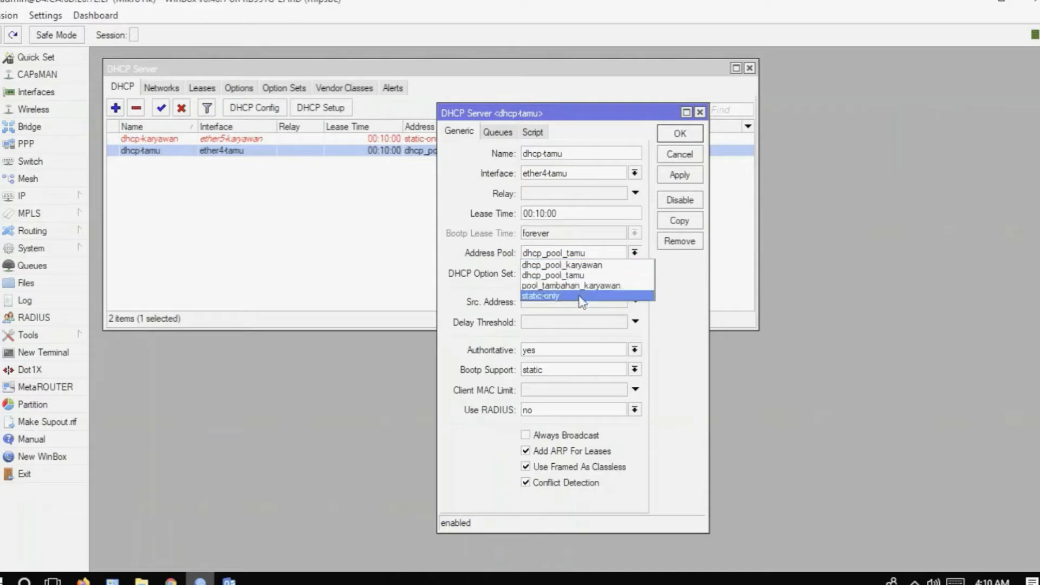
pyautogui.click(597, 257)
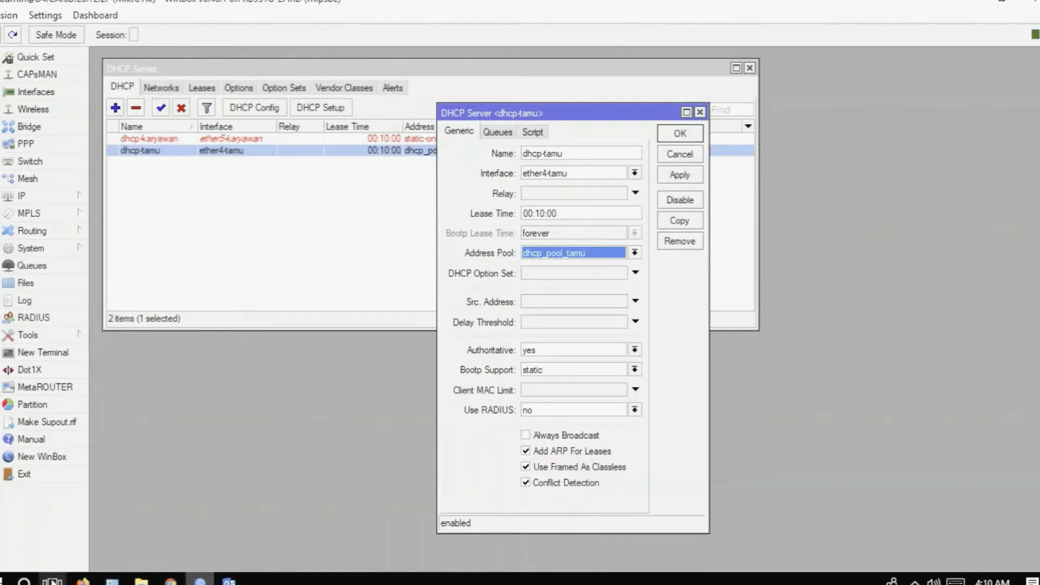
# Step: Switch to the PowerPoint slide and review the Tamu and Karyawan DHCP settings
pyautogui.click(52, 580)
pyautogui.click(515, 538)
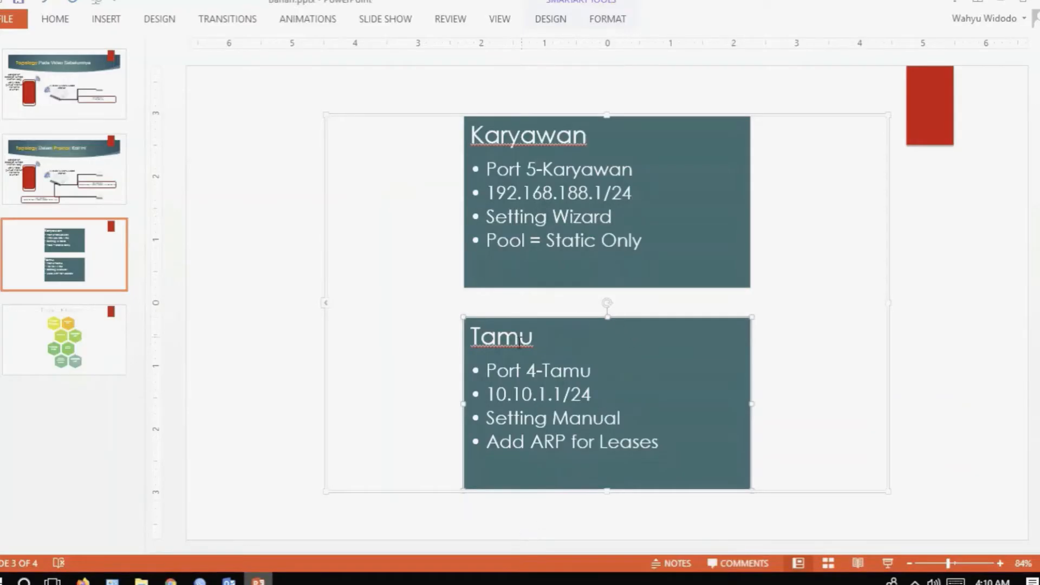
pyautogui.click(538, 340)
pyautogui.doubleClick(526, 340)
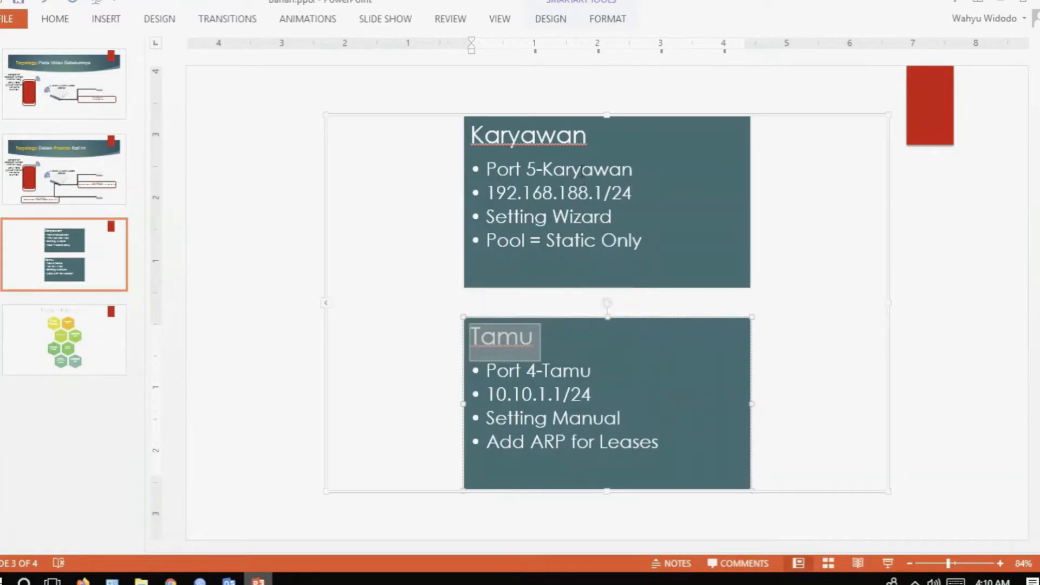
pyautogui.click(605, 143)
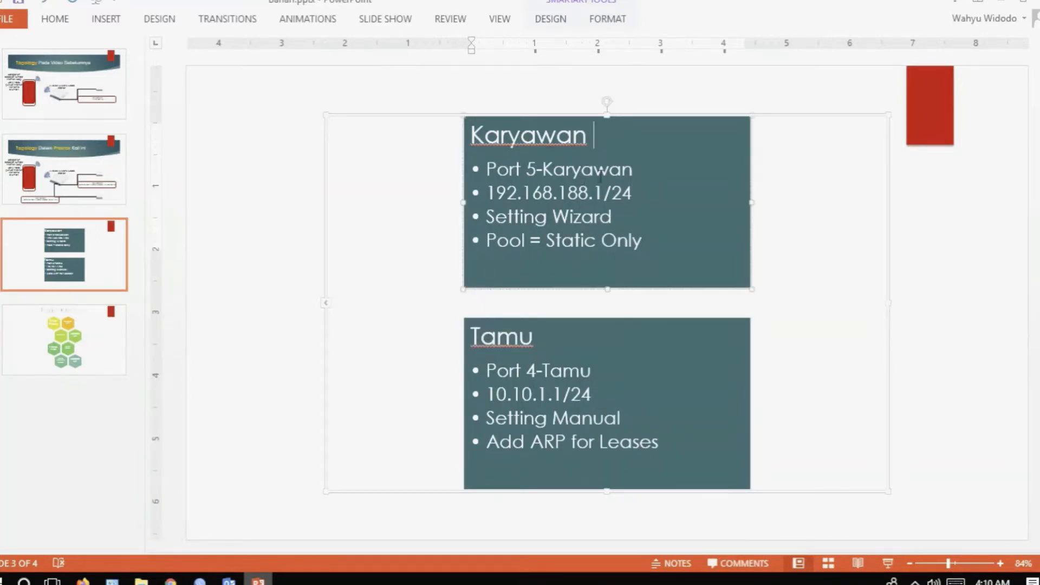
# Step: Highlight the 192.168.188.1/24 address line in the Karyawan box on the slide
pyautogui.tripleClick(622, 200)
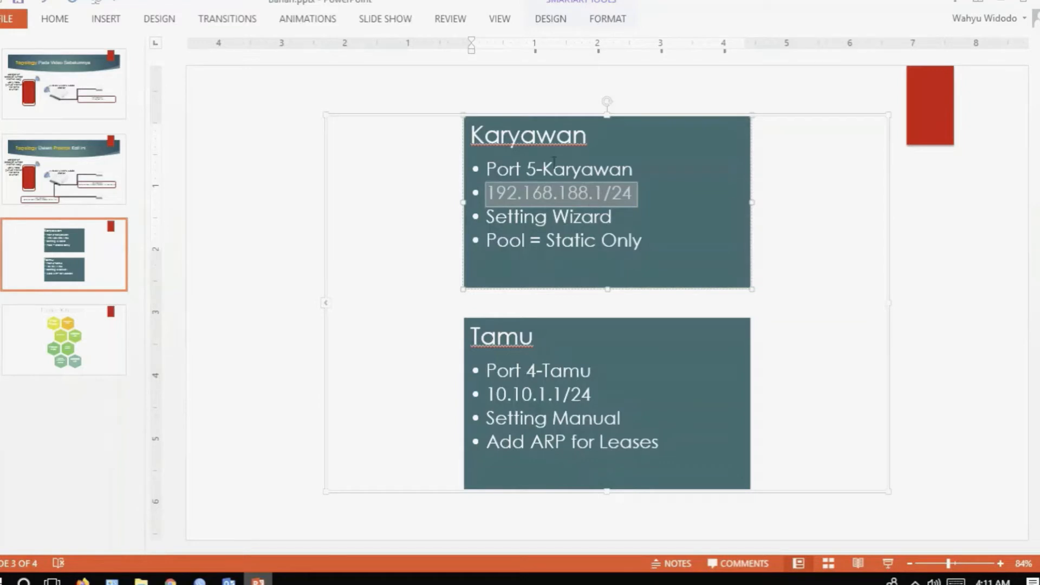
pyautogui.click(641, 194)
pyautogui.tripleClick(566, 192)
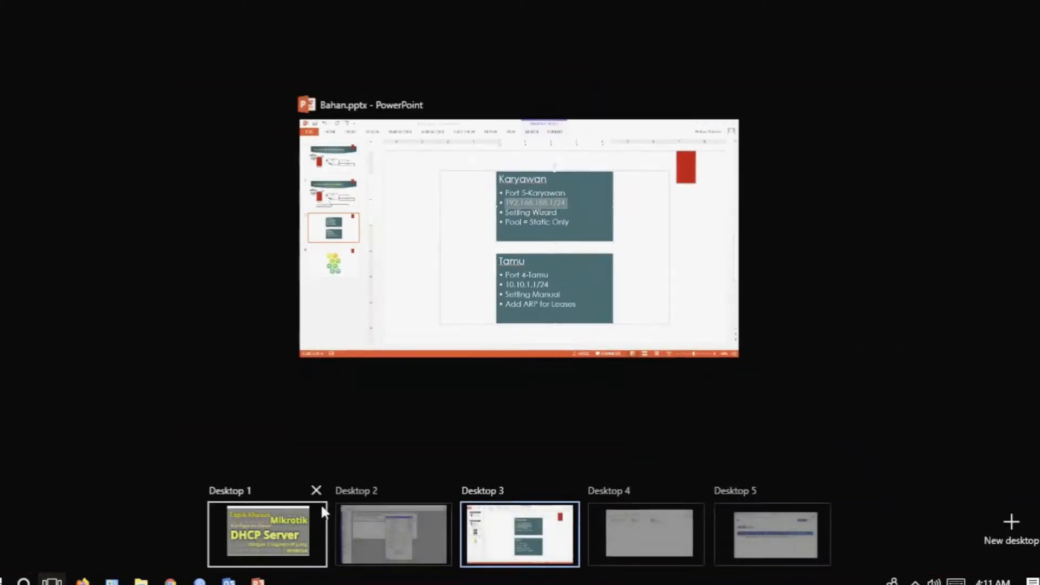
# Step: Switch to WinBox, apply the dhcp-tamu server settings and close its settings window, keeping the DHCP server list open
pyautogui.click(394, 534)
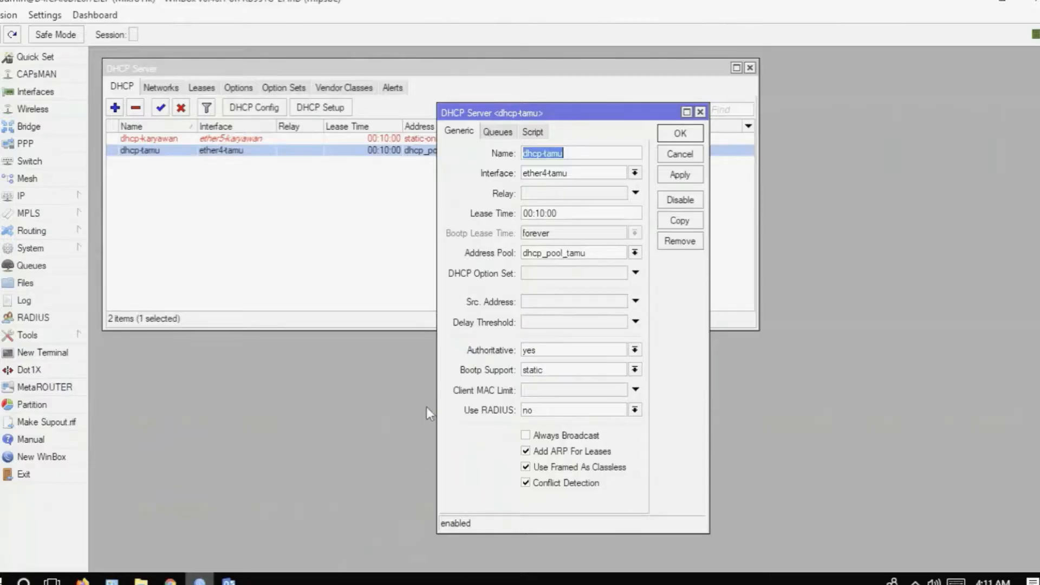
pyautogui.click(681, 179)
pyautogui.click(680, 134)
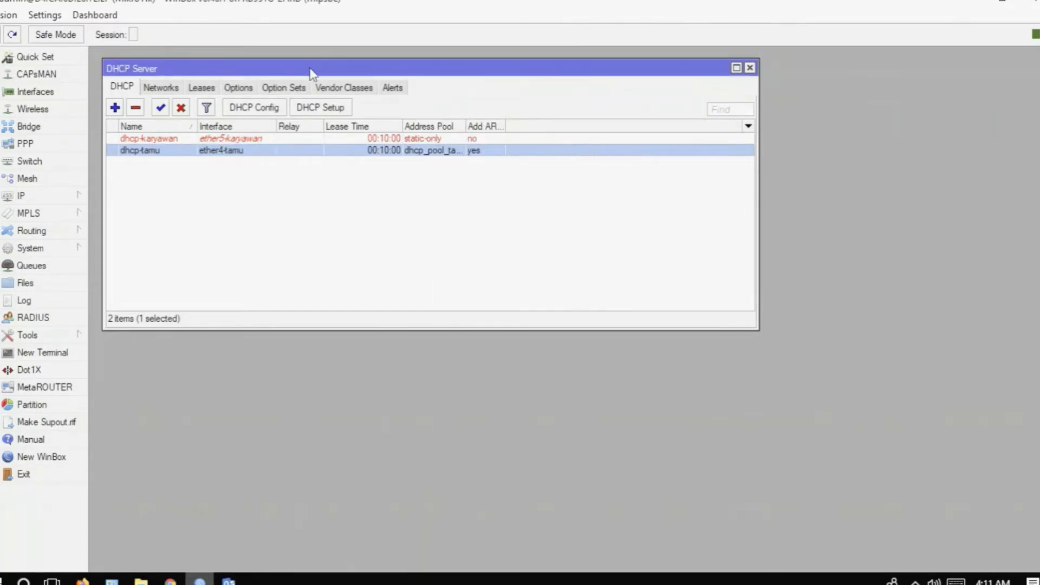
pyautogui.moveTo(309, 67)
pyautogui.mouseDown()
pyautogui.moveTo(320, 68)
pyautogui.moveTo(297, 65)
pyautogui.moveTo(310, 67)
pyautogui.mouseUp()
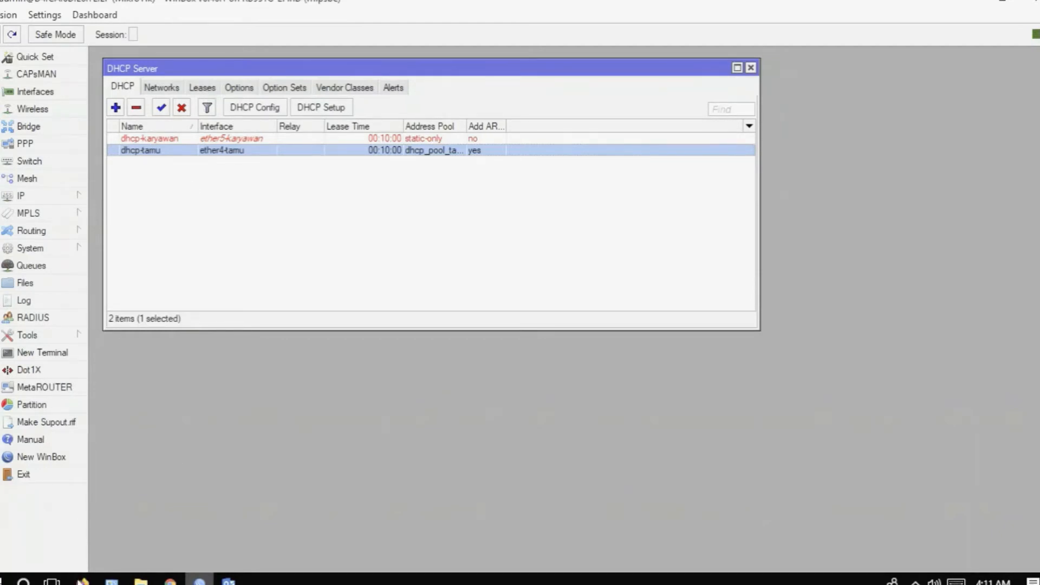
# Step: Switch to PowerPoint and present the Topik Khusus slide as a full-screen slide show
pyautogui.click(51, 579)
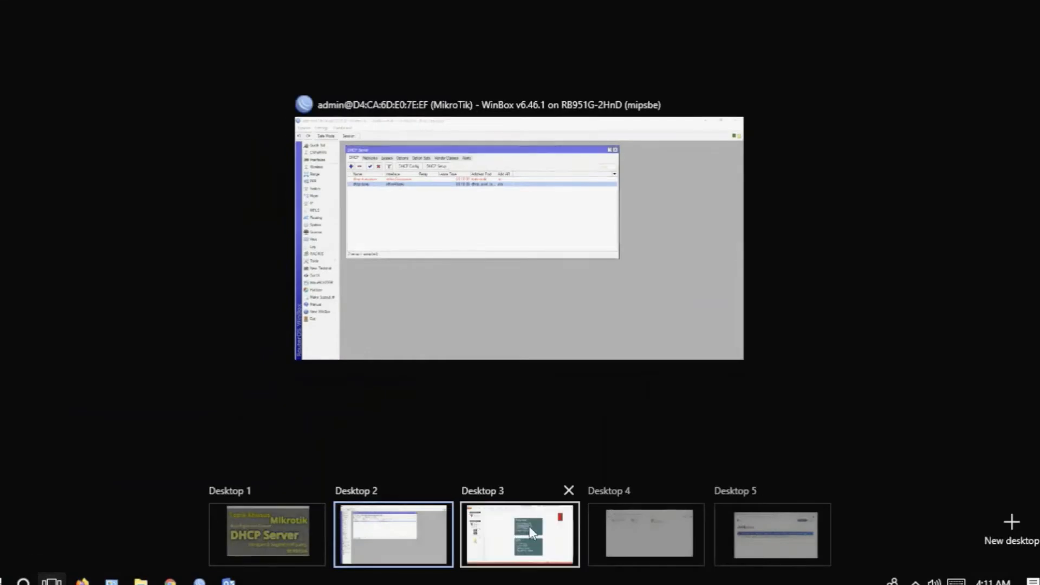
pyautogui.click(530, 526)
pyautogui.click(110, 365)
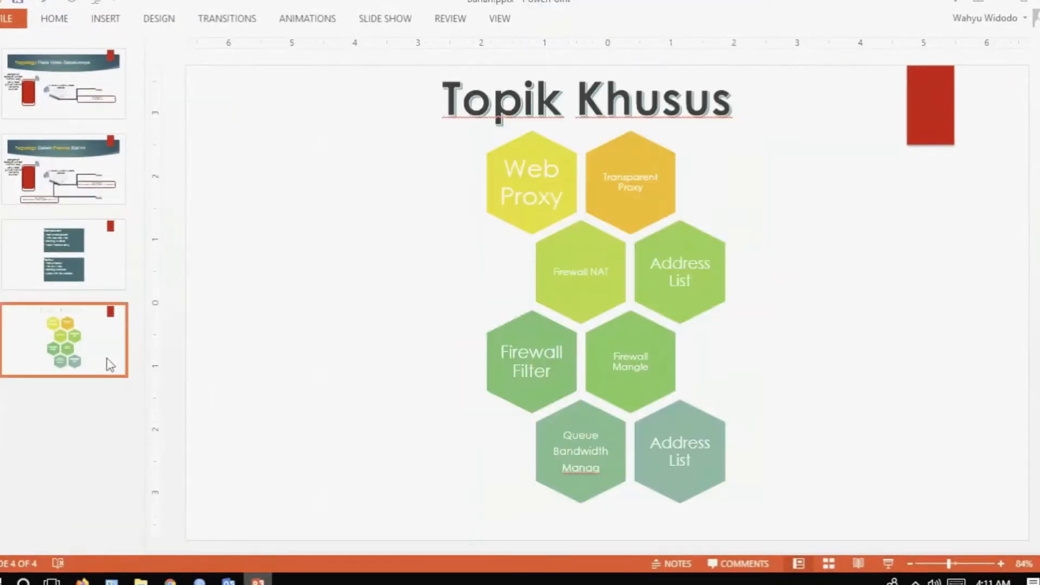
pyautogui.click(888, 563)
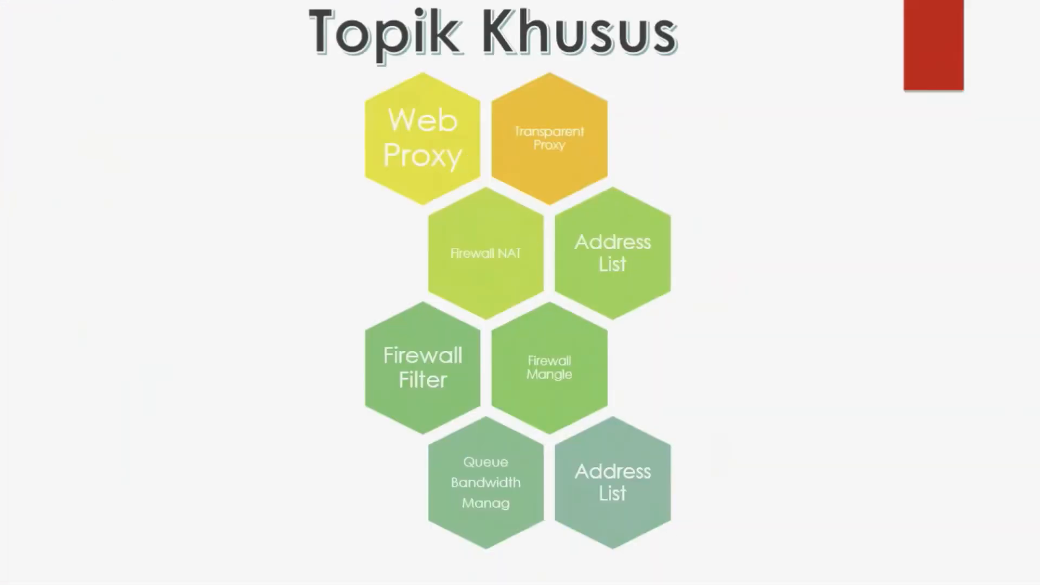